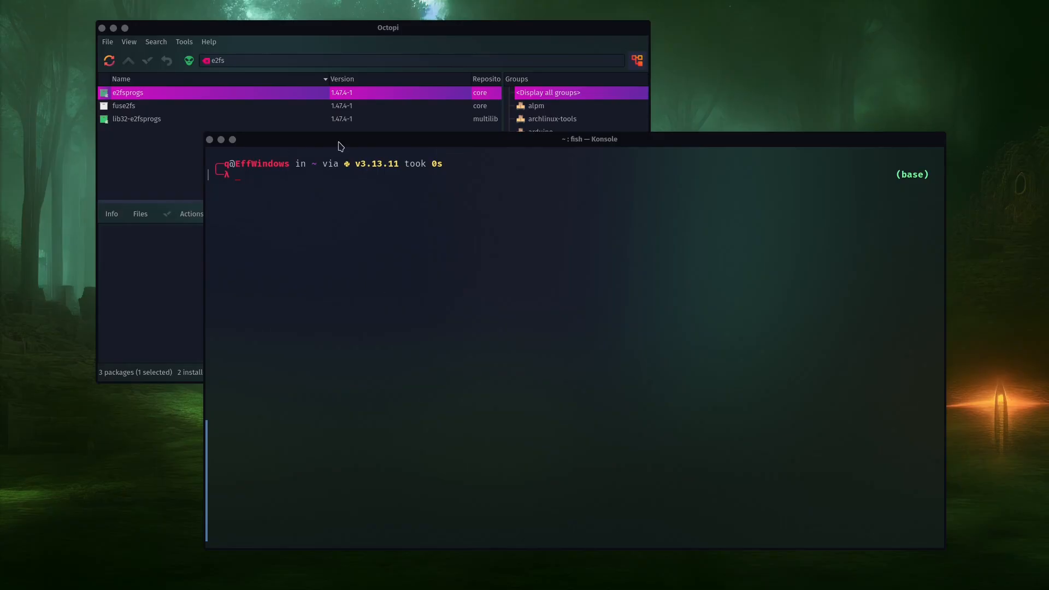
drag(340, 144, 351, 142)
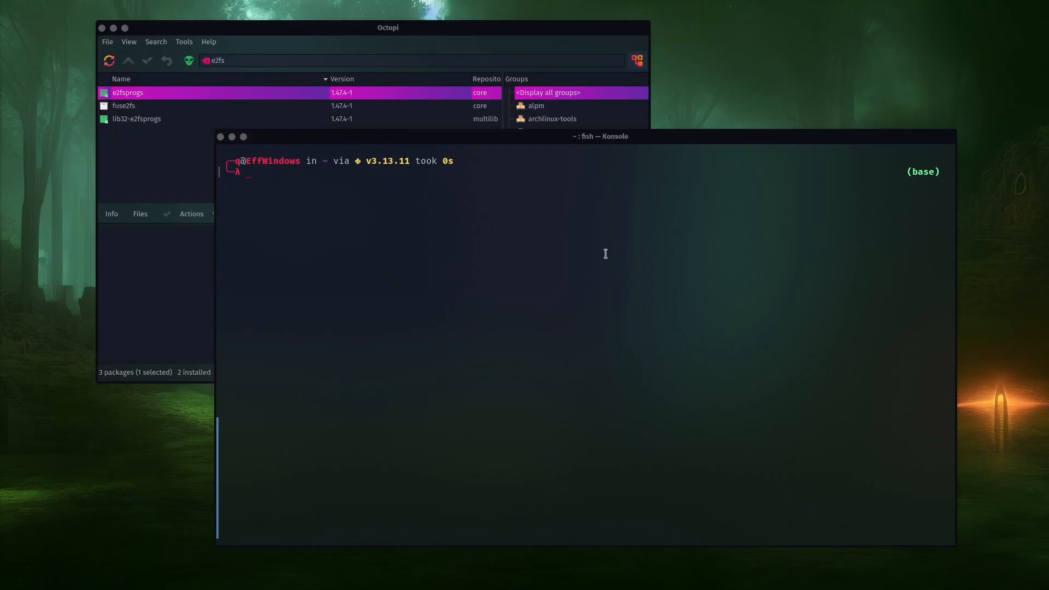
click(376, 198)
drag(526, 145, 528, 153)
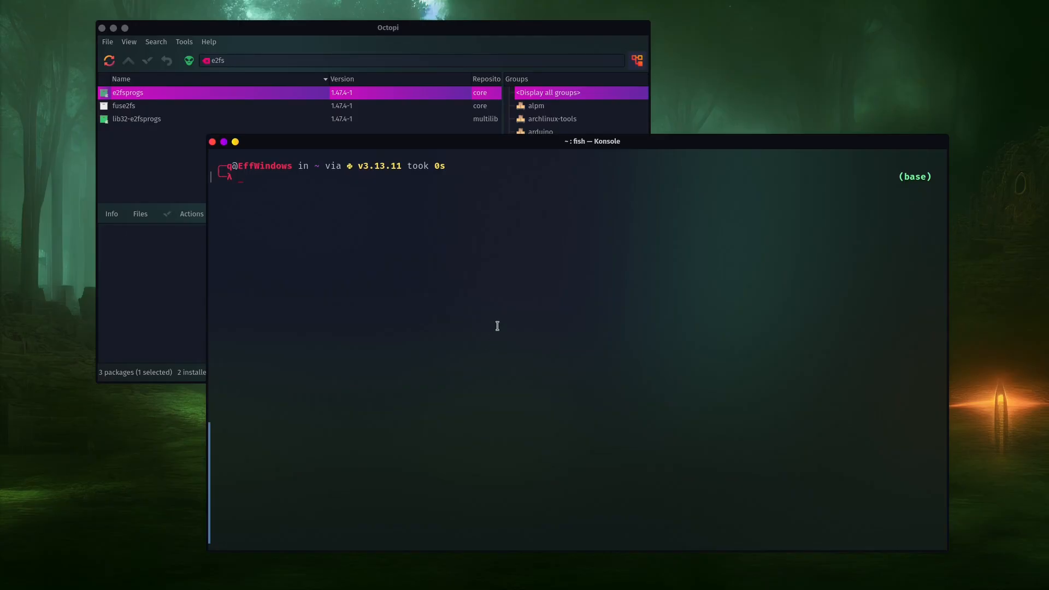
drag(399, 150, 406, 149)
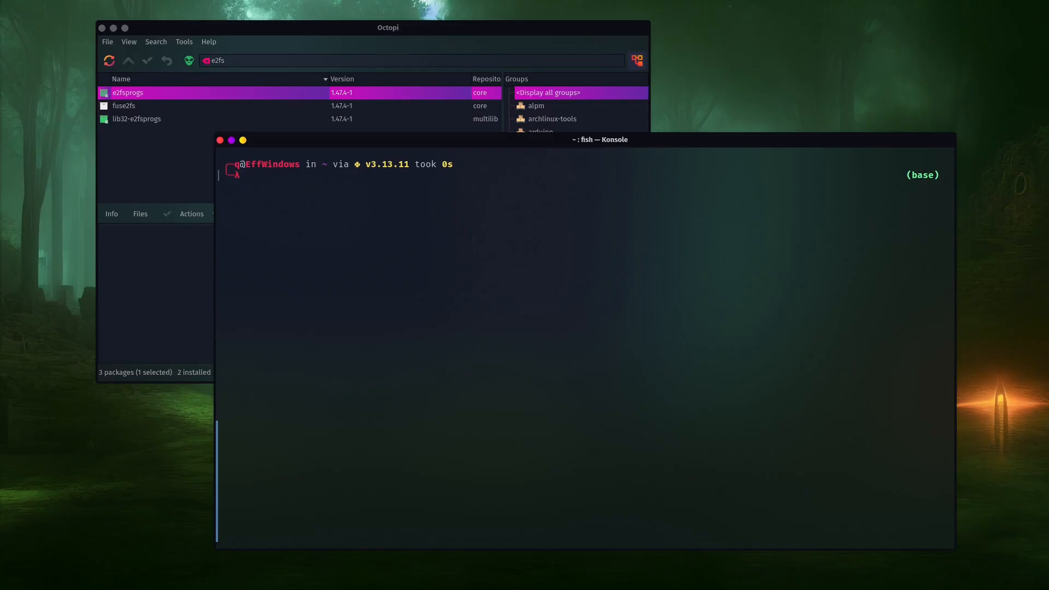
Step: List the block devices with full paths using lsblk -p and highlight the /dev/sdb entry
text(lsblk -p)
key(Return)
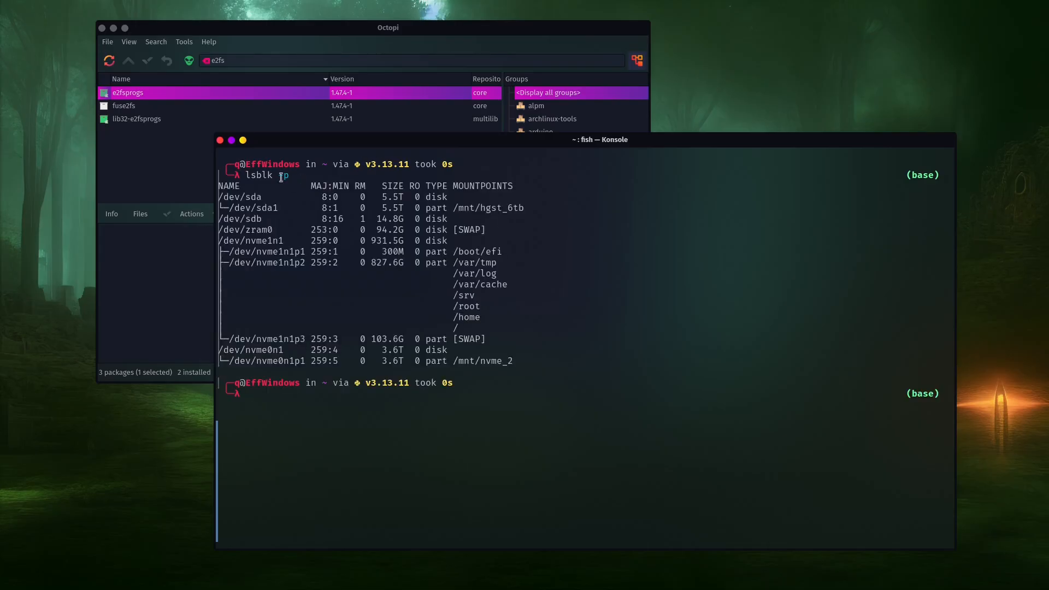
triple_click(241, 219)
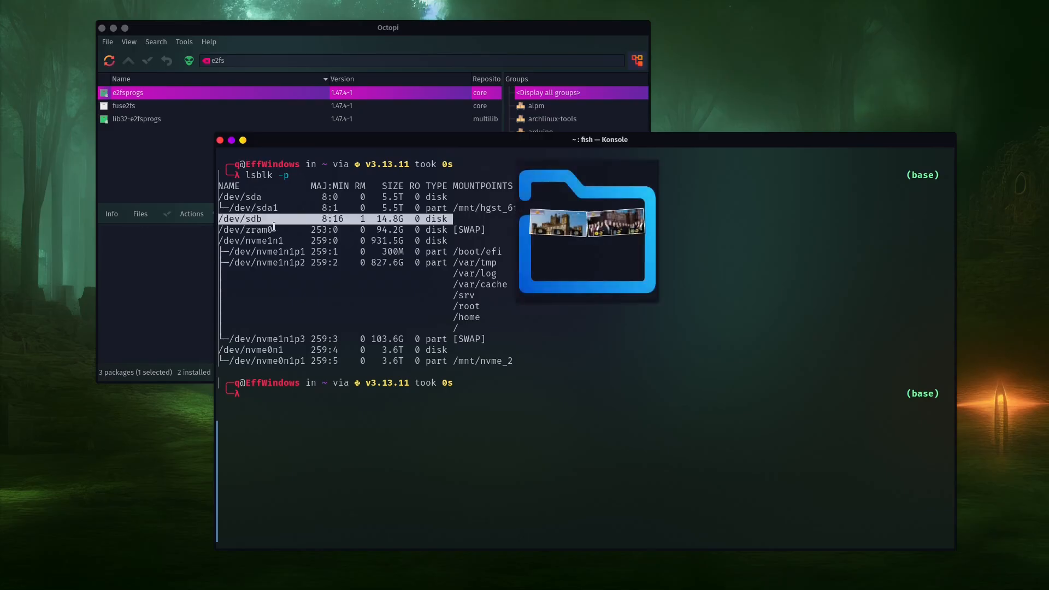
click(287, 392)
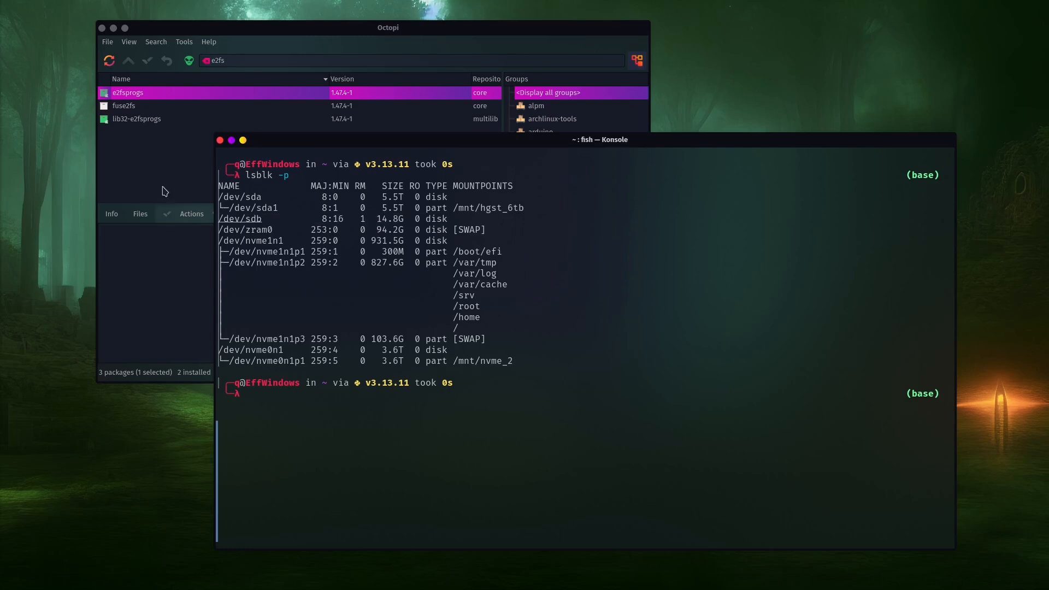
Step: Switch to Octopi to look at the e2fsprogs package, and return to the terminal
click(191, 37)
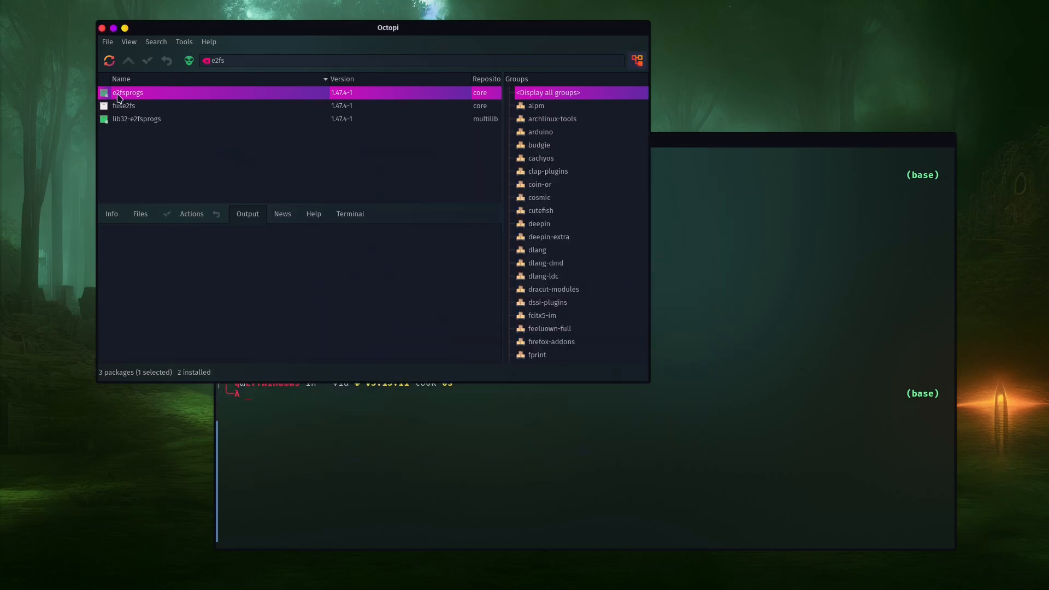
click(753, 141)
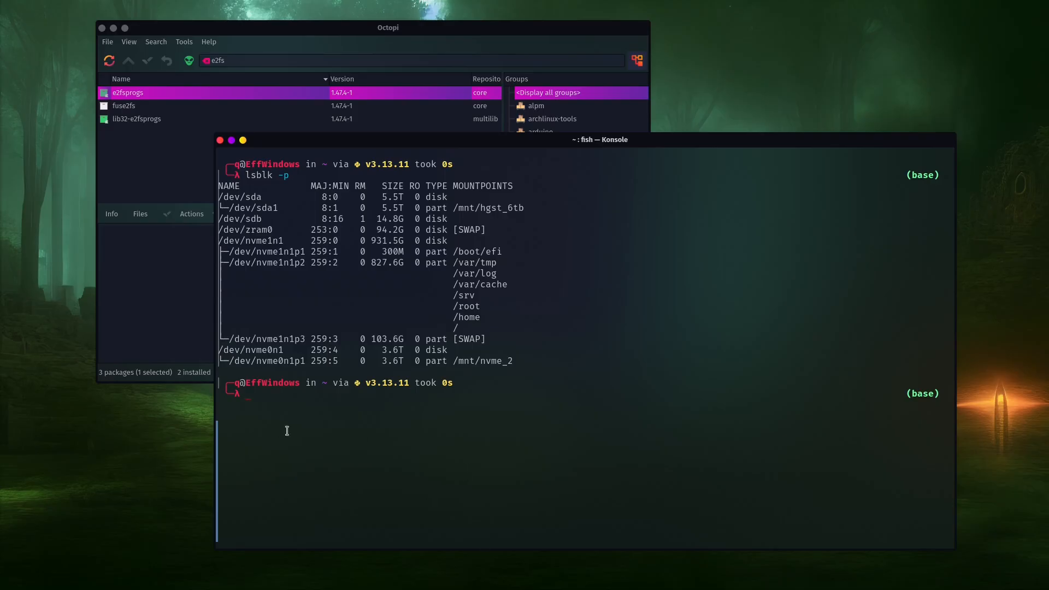
drag(623, 142, 631, 145)
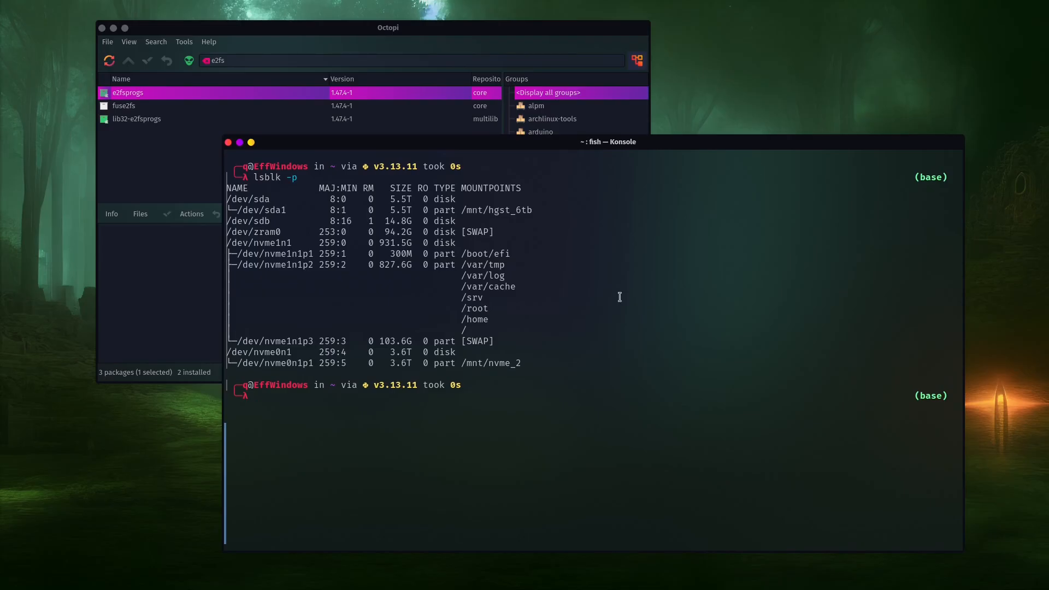
Step: Format /dev/sdb with sudo mkfs.ext4 -O casefold, entering the sudo password and answering y to proceed
text(sudo mkfs.ext4 -O)
text(casefold /dev/db)
key(Left)
text(s)
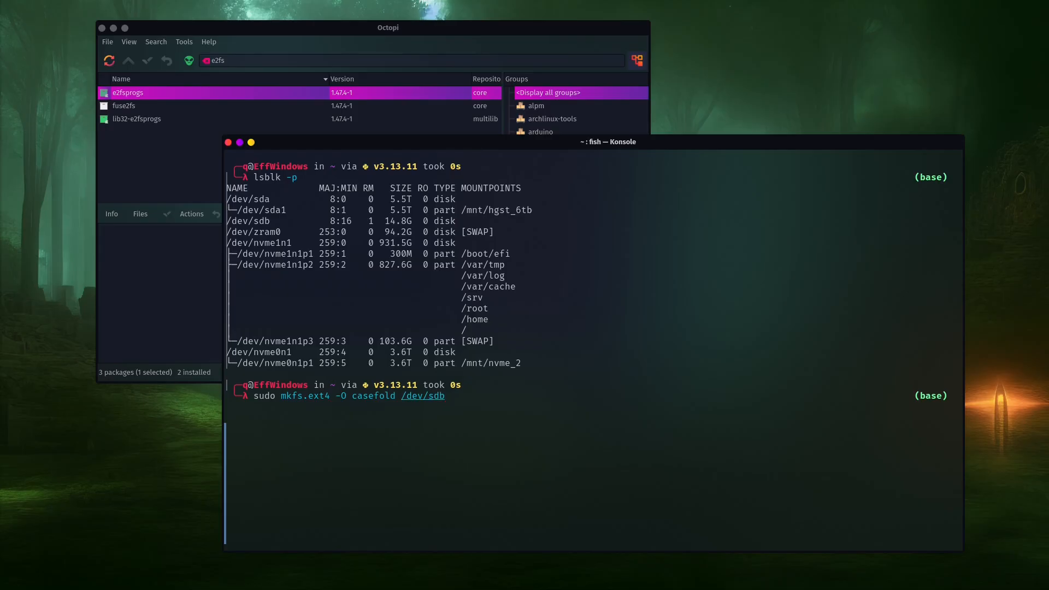
key(Return)
key(Return)
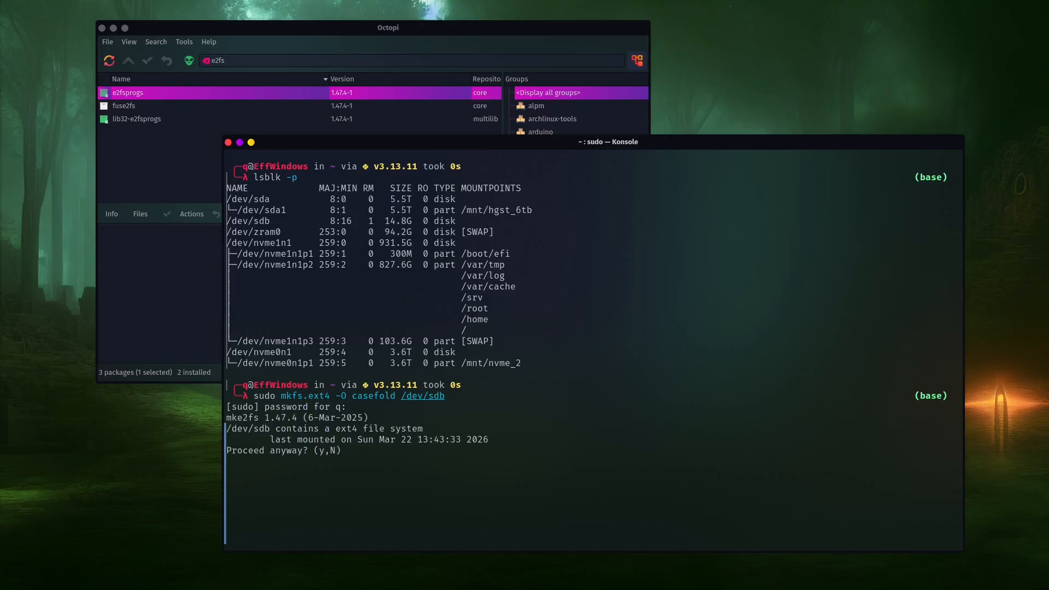
text(y)
key(Return)
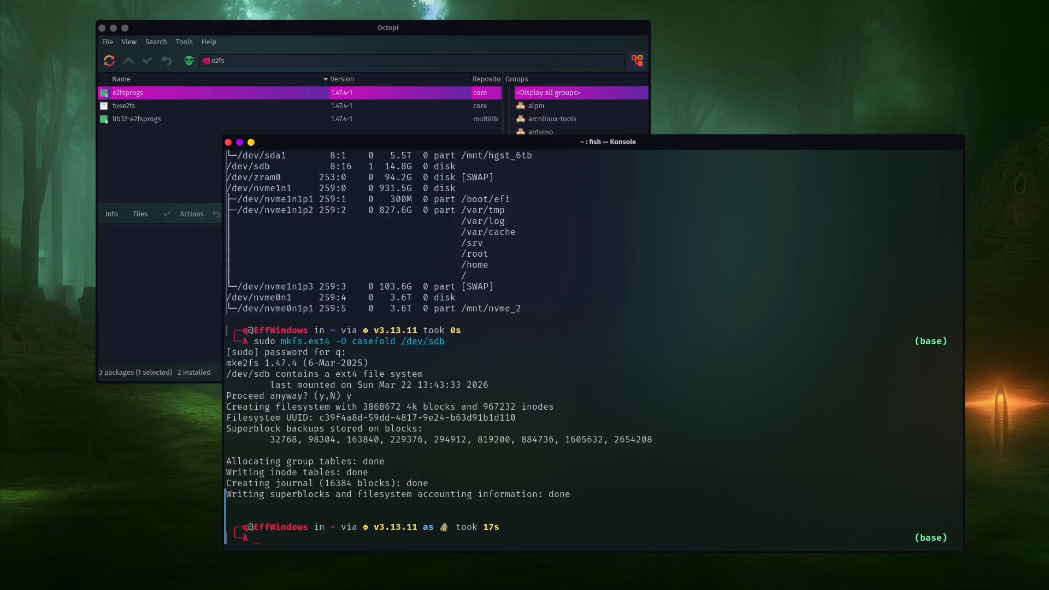
Step: Clear the terminal and check /dev/sdb for casefold by filtering sudo tune2fs -l with grep "Filesystem features"
text(clear)
key(Return)
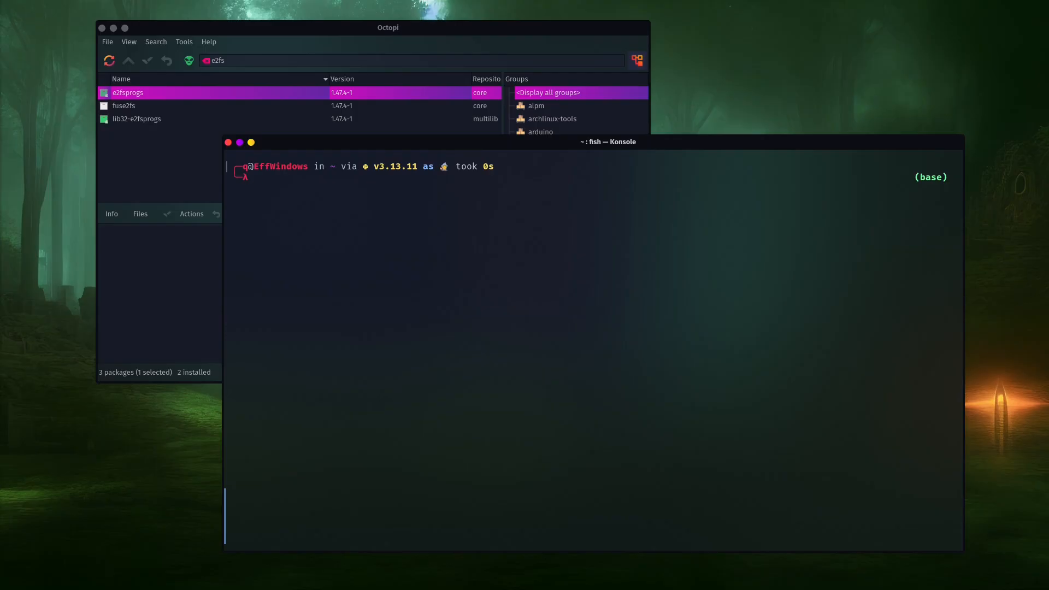
text(sudo tune2fs -l)
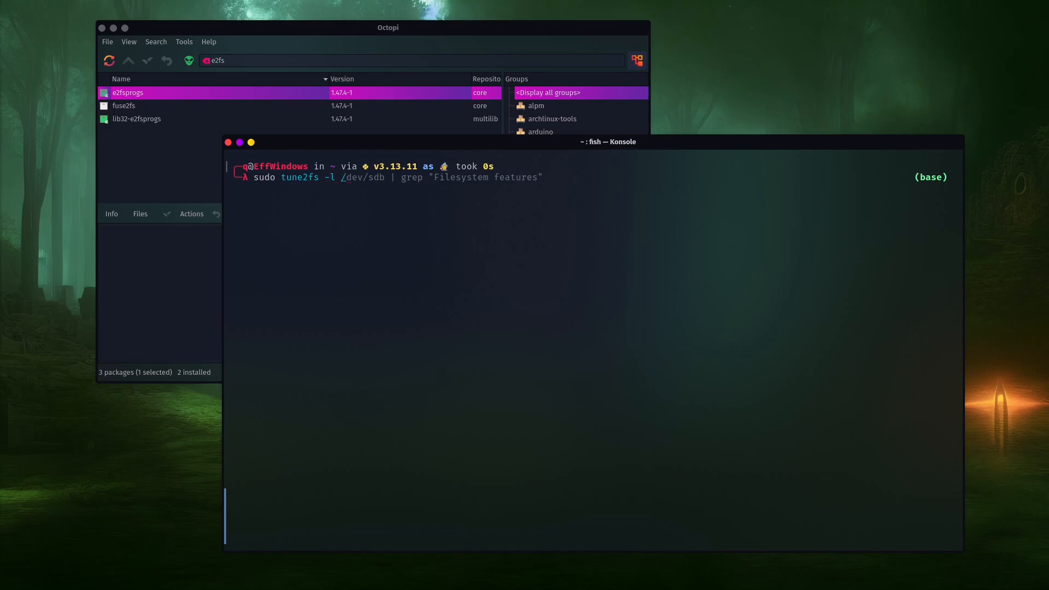
text( /dev/sdb | grep)
text("Filesystem features")
key(Return)
drag(963, 208, 940, 192)
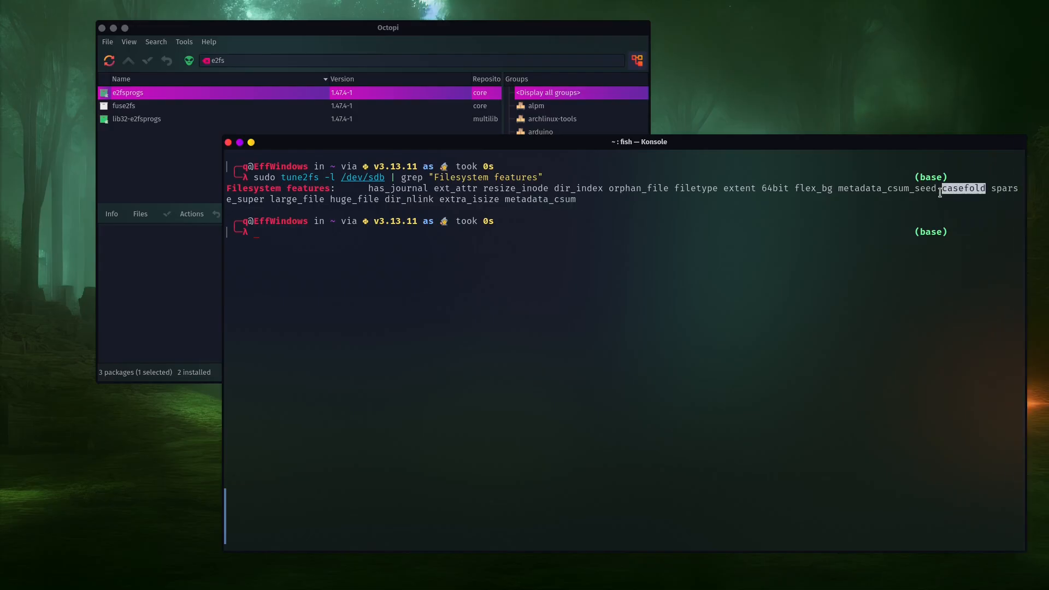
click(313, 247)
Step: Mount /dev/sdb at /mnt/temp with sudo and bring up that folder in Dolphin
key(super+e)
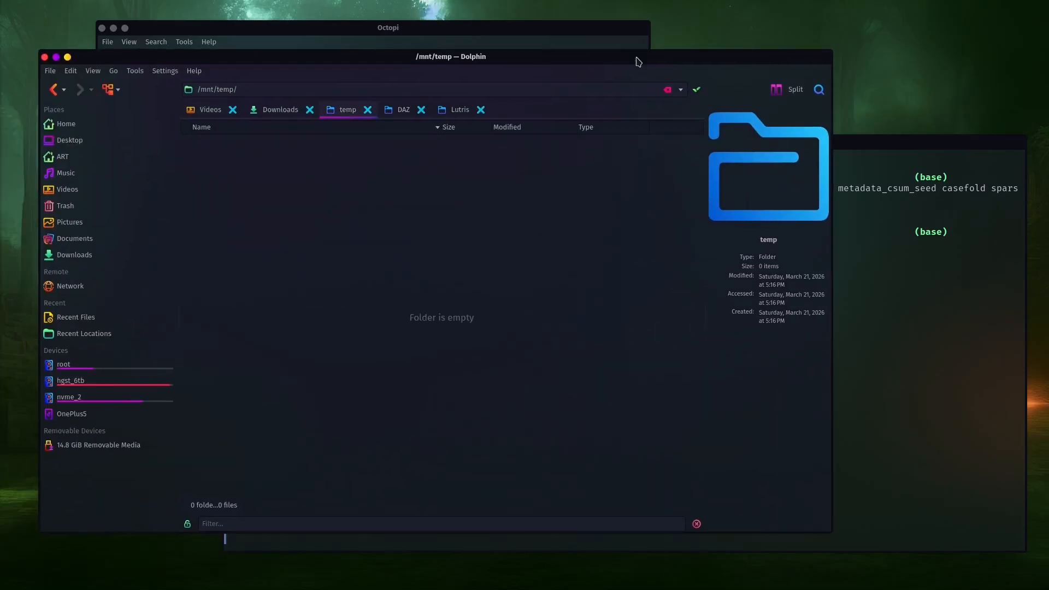
click(947, 351)
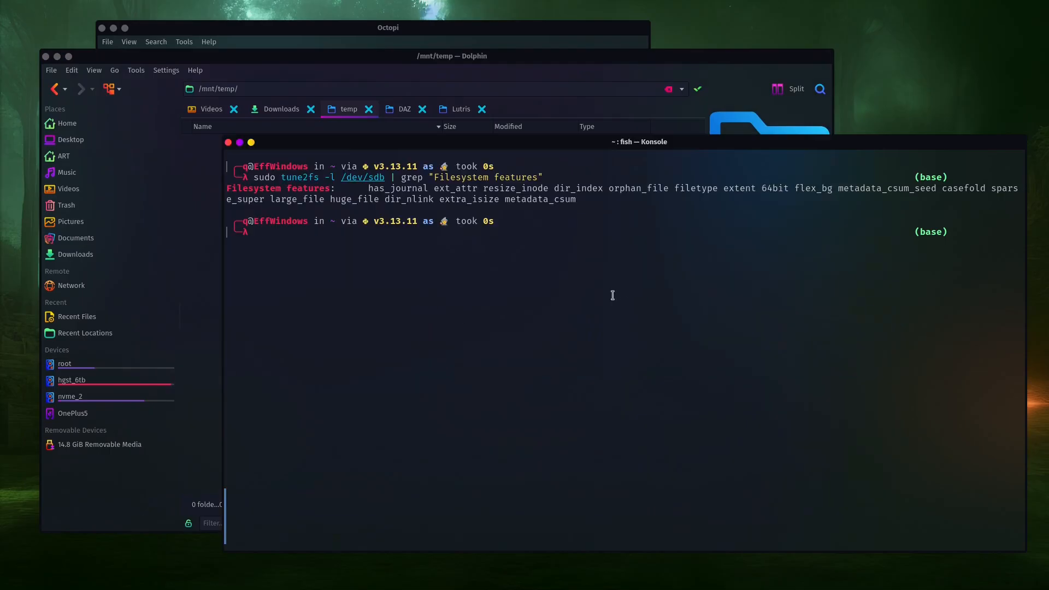
text(sudo mount /dev/sdb )
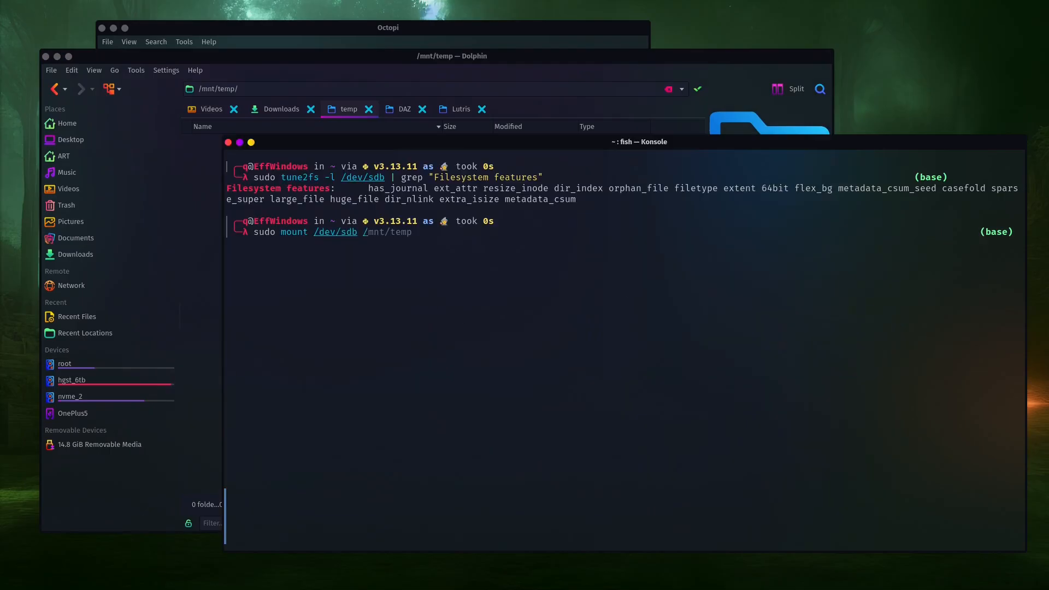
text(/mnt/temp)
key(Return)
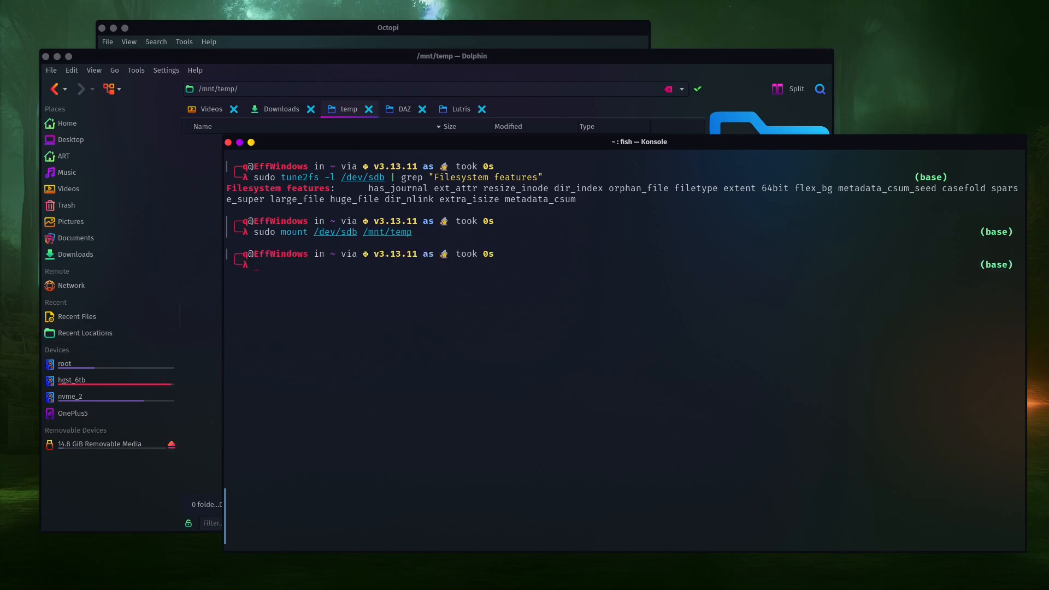
click(808, 123)
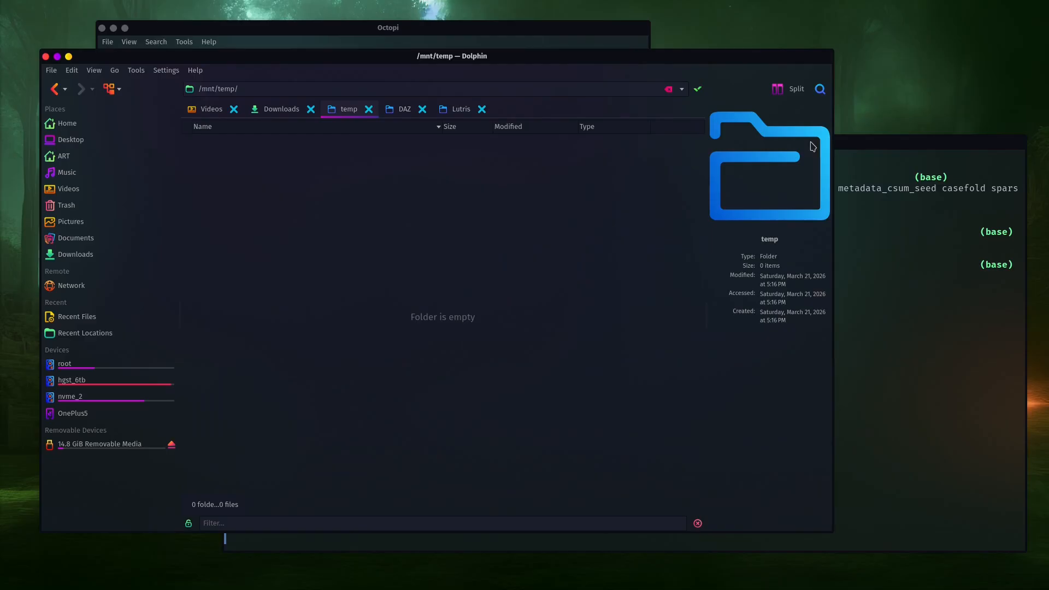
drag(594, 66, 595, 41)
Step: Change the terminal's directory to /mnt/temp and list its contents on a cleared screen
key(alt+Tab)
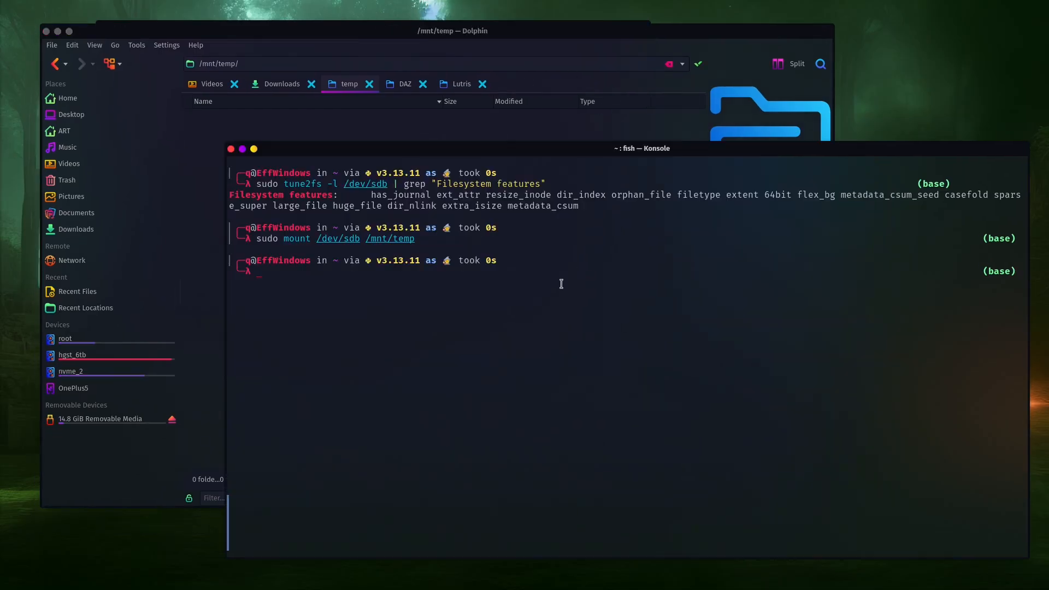
text(cd /mnt/temp)
key(Return)
key(ctrl+l)
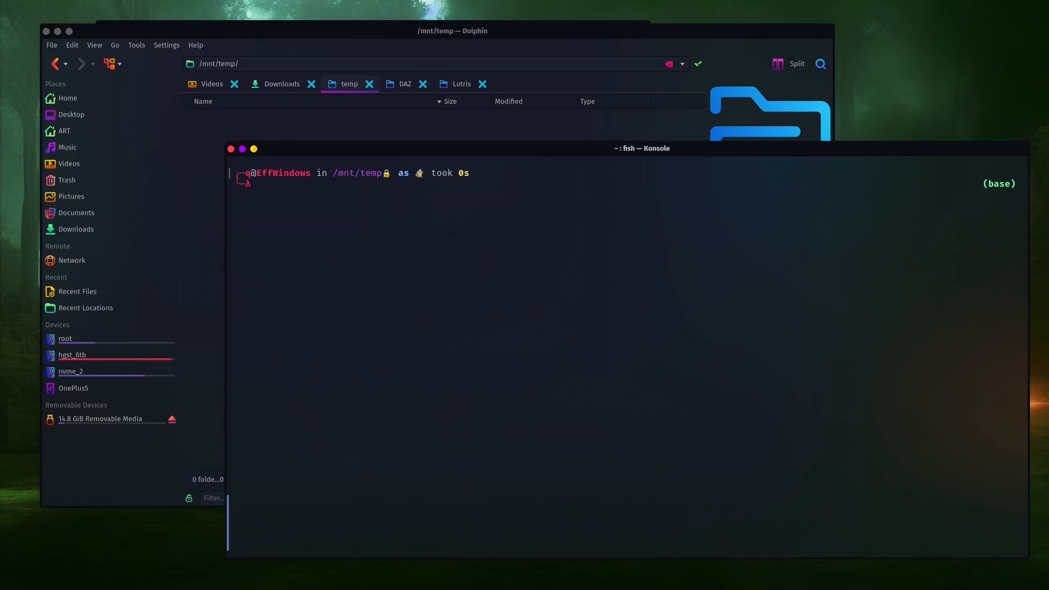
text(ls)
key(Return)
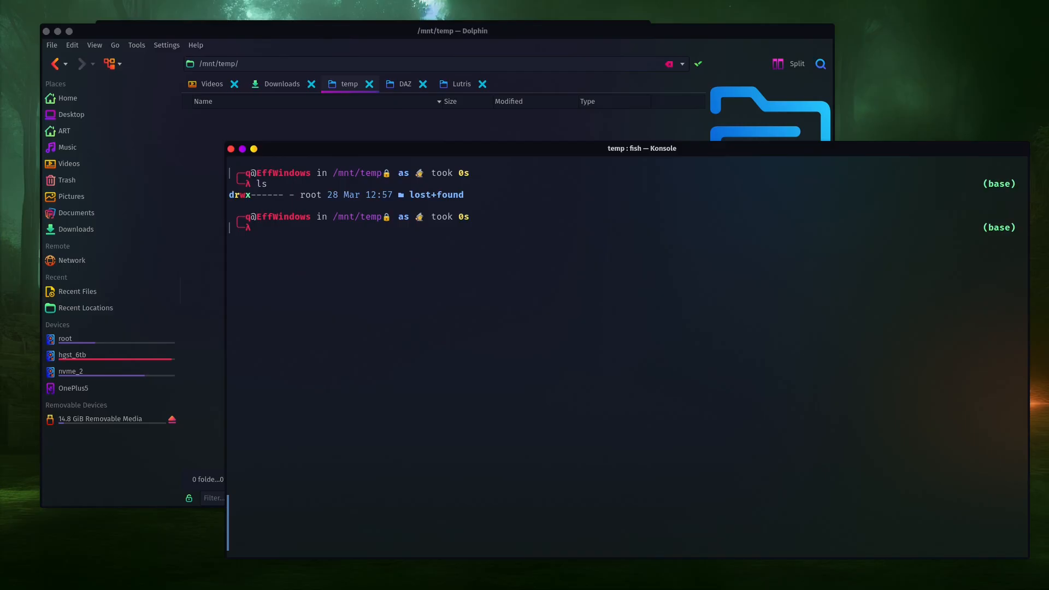
Step: Create the directory ./Folder with sudo mkdir and view it in Dolphin
text(sudo mkdir)
text(./Folder)
key(Return)
click(201, 133)
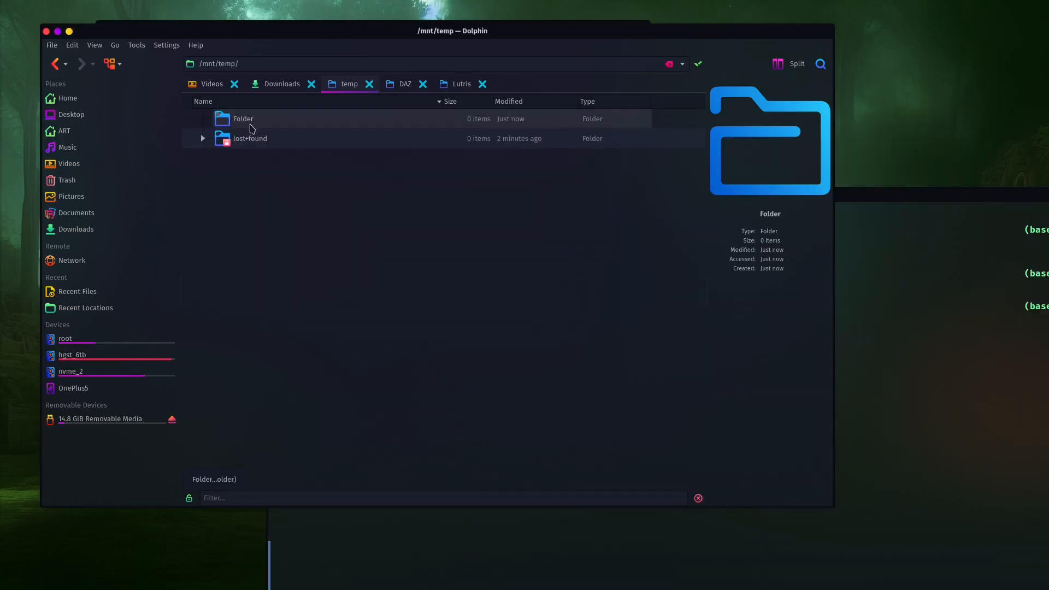
Step: Try to set the +F attribute on ./Folder with chattr, and decline the package file database update
drag(878, 201, 805, 171)
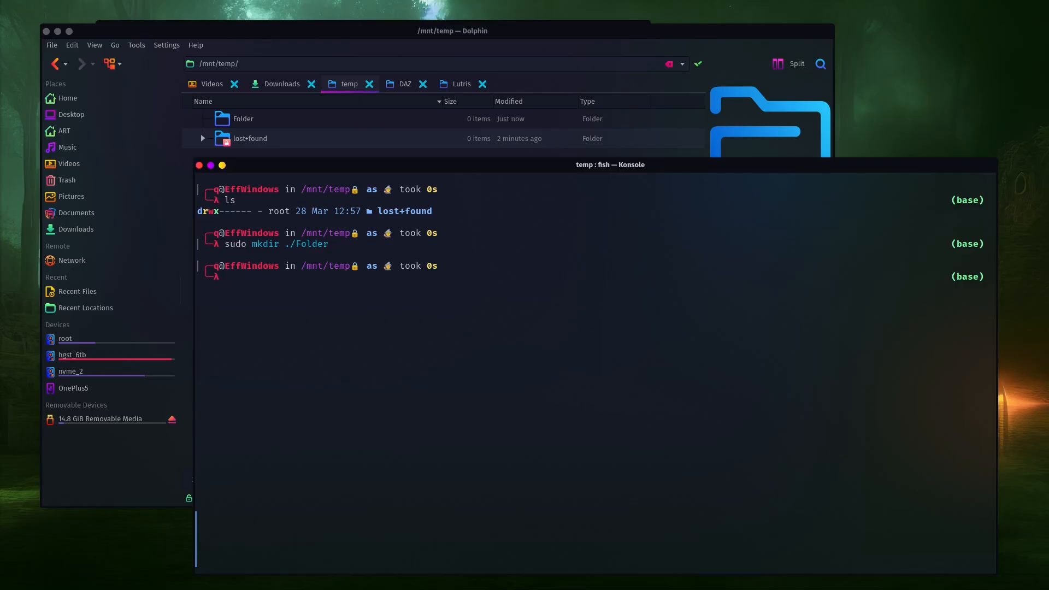
drag(417, 171, 435, 171)
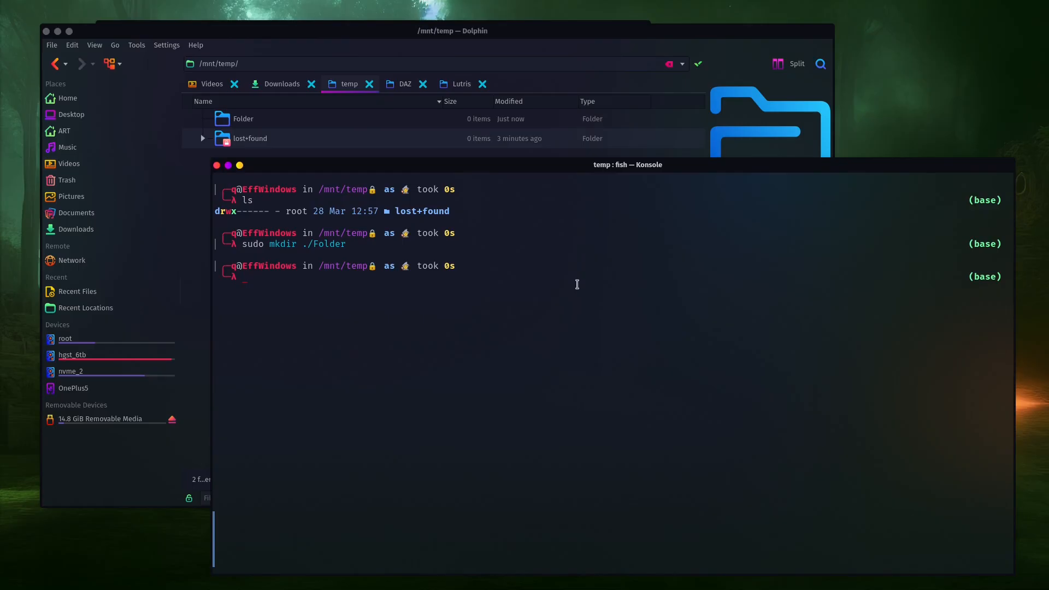
text(suo chattr +F /bin/)
key(BackSpace)
text(./Folder)
key(Return)
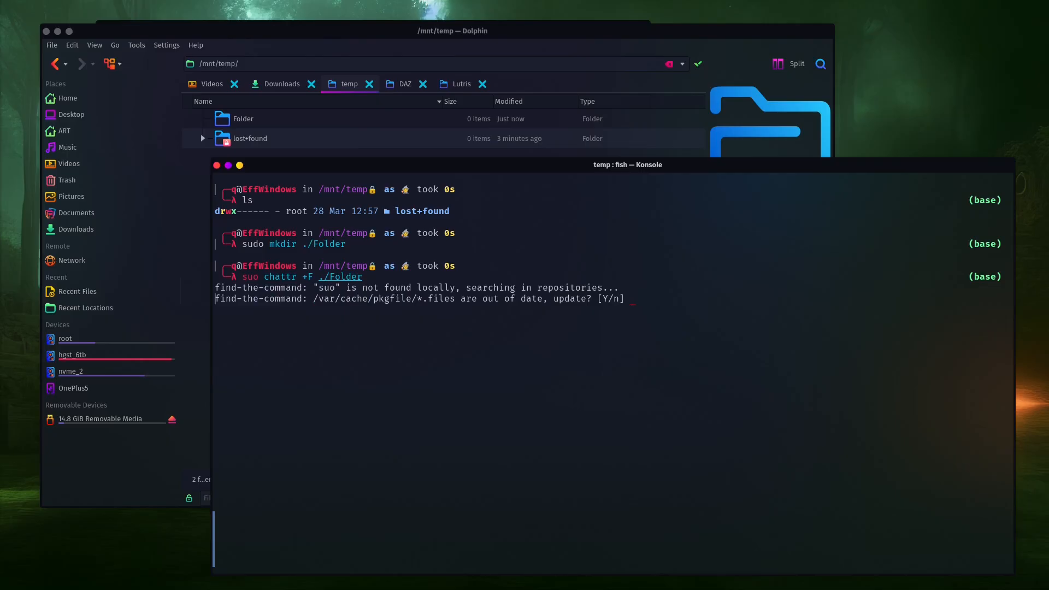
text(n)
key(Return)
Step: Recall the chattr command, correct it to sudo chattr +F ./Folder, and run it
key(Up)
key(Home)
key(Right)
key(Right)
text(d)
key(Return)
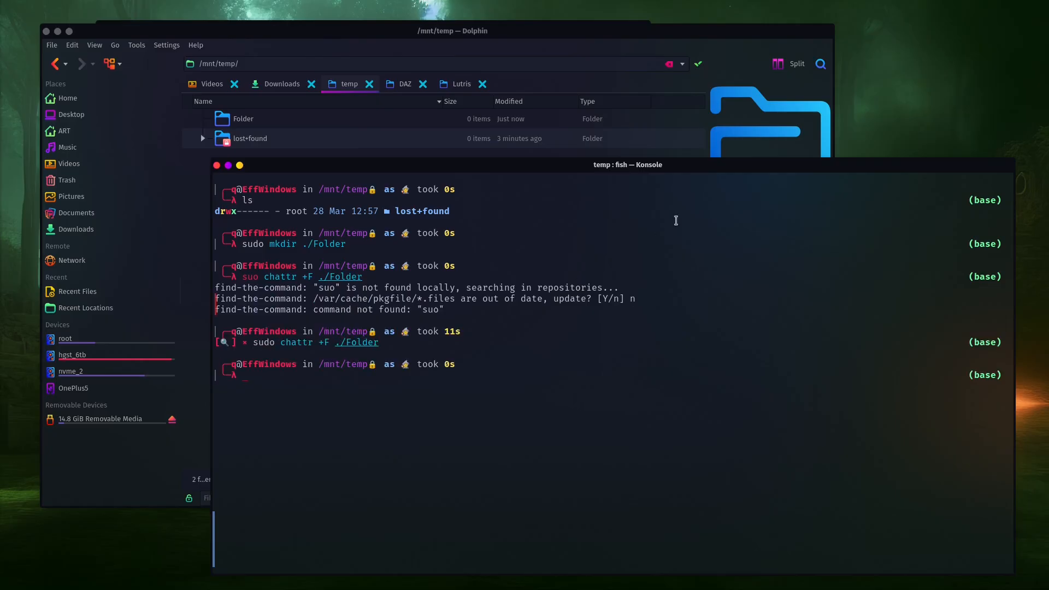
Step: Open Folder in Dolphin and change the terminal's directory to ./Folder
click(244, 119)
click(880, 301)
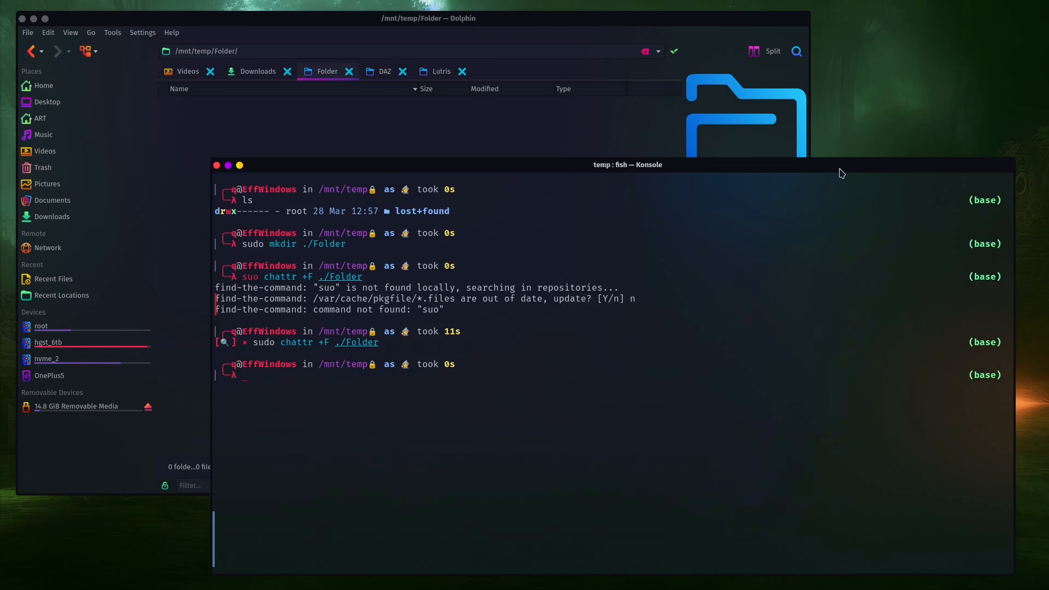
text(cd ./)
key(Right)
key(Return)
Step: Create the directory ./test with sudo mkdir and try to create ./TEST beside it
text(su)
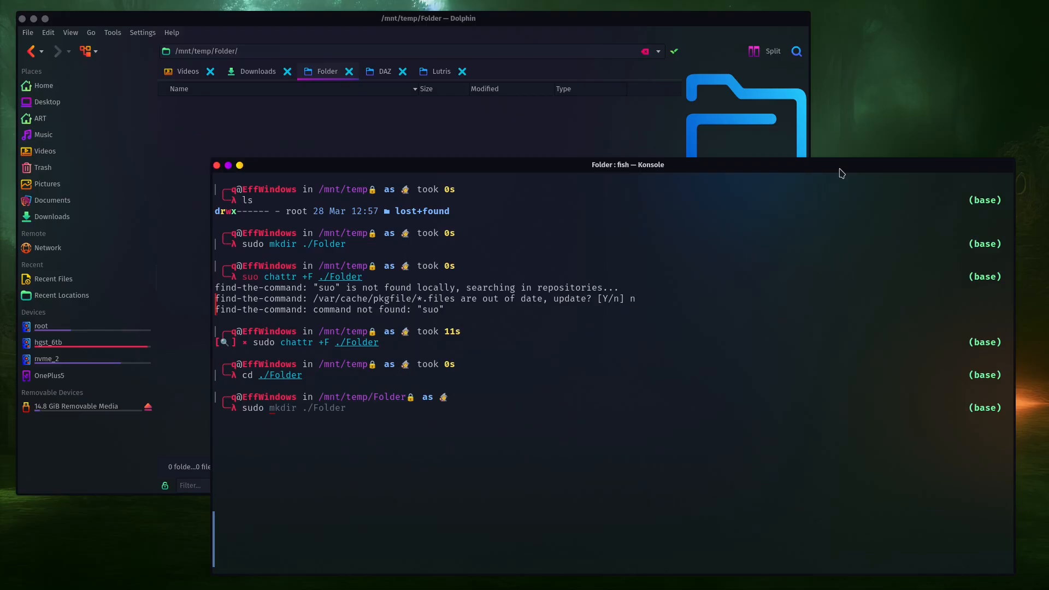
text(do mkdir ./test)
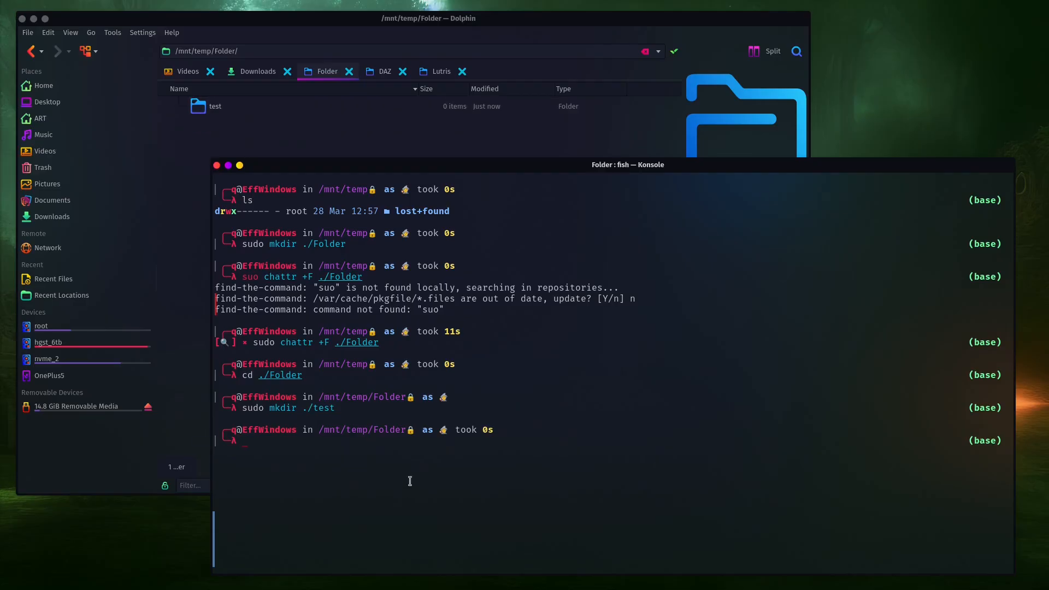
key(Up)
key(Return)
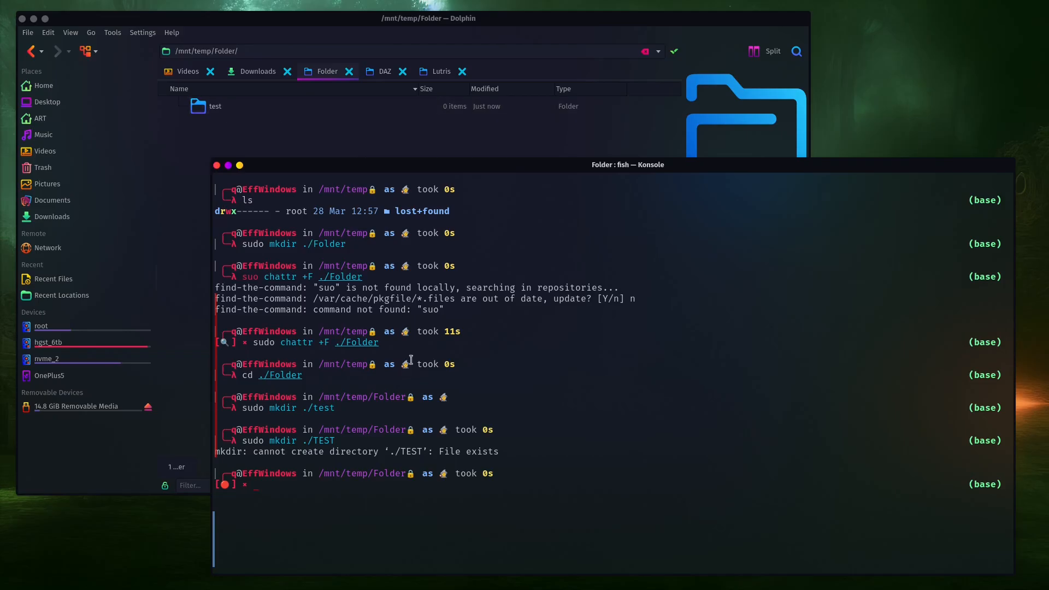
Step: Close the terminal window
drag(701, 470, 695, 460)
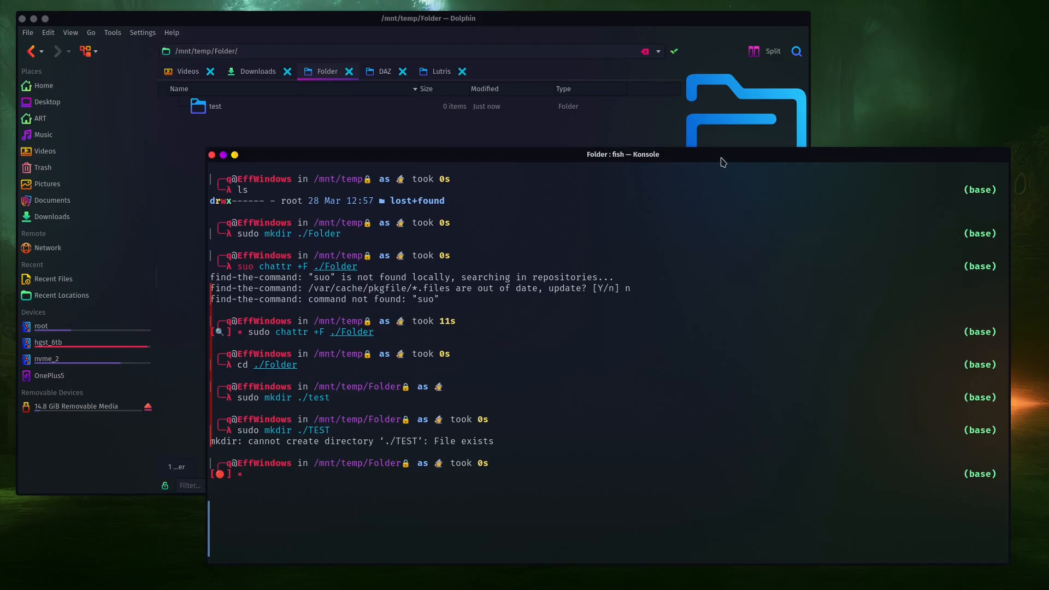
drag(723, 162, 728, 158)
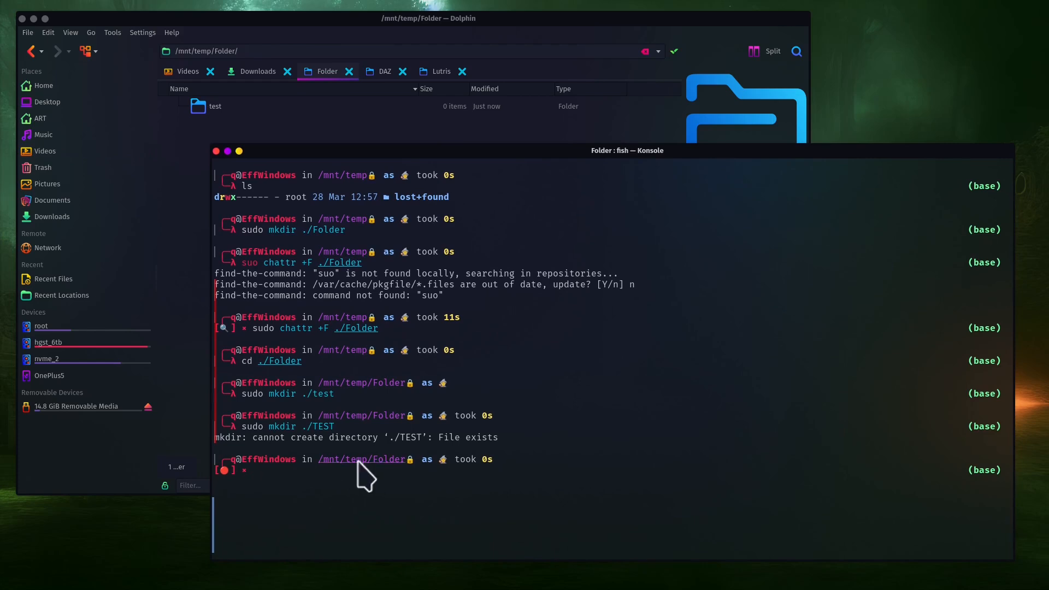
click(216, 150)
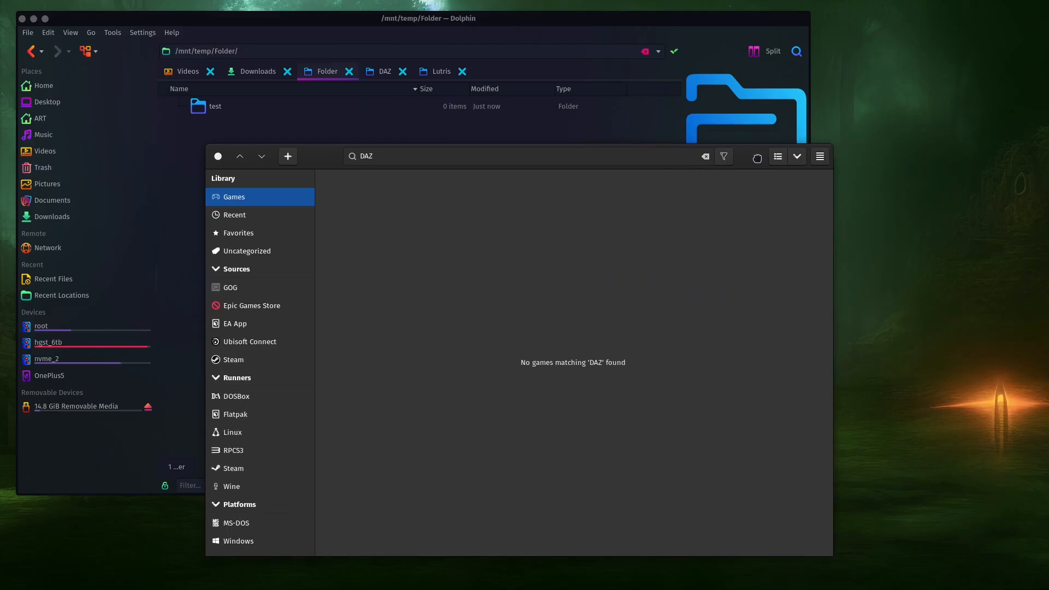
Step: Open the Lutris preferences, search the runners for wine, and open the Wine runner's options
drag(778, 126, 764, 139)
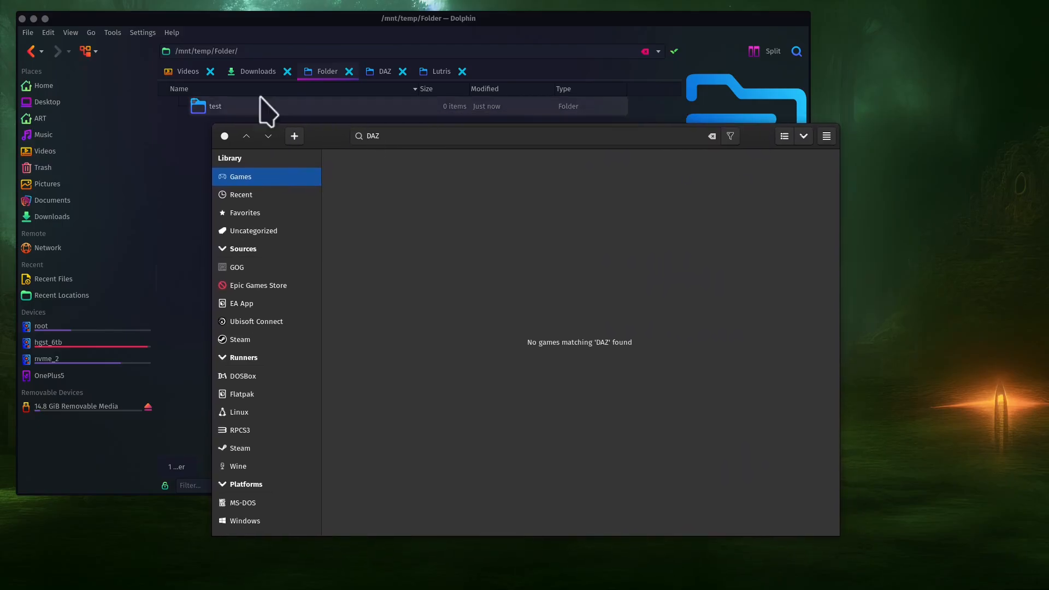
click(826, 136)
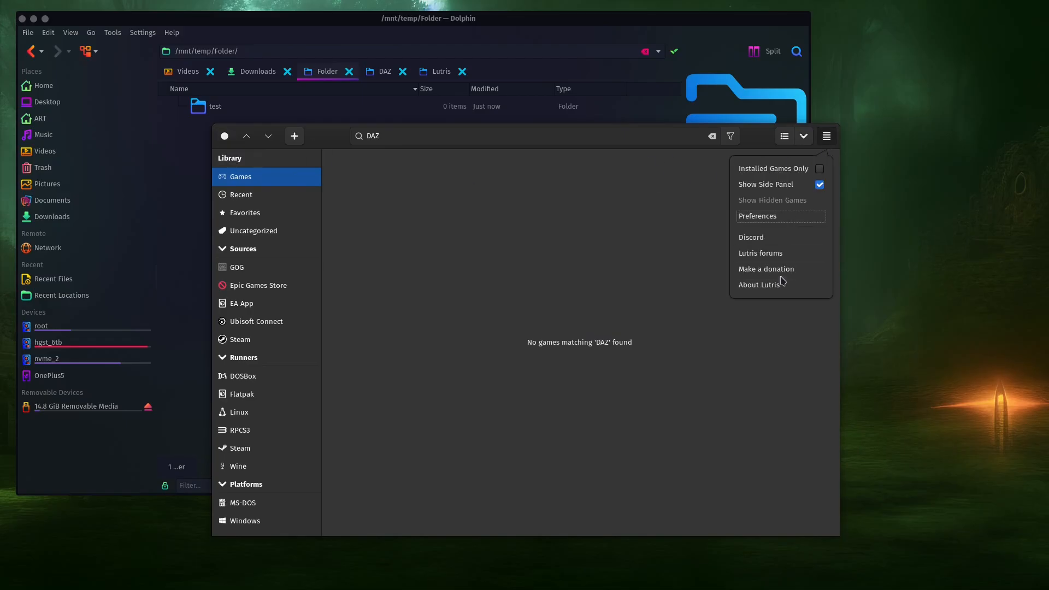
click(773, 219)
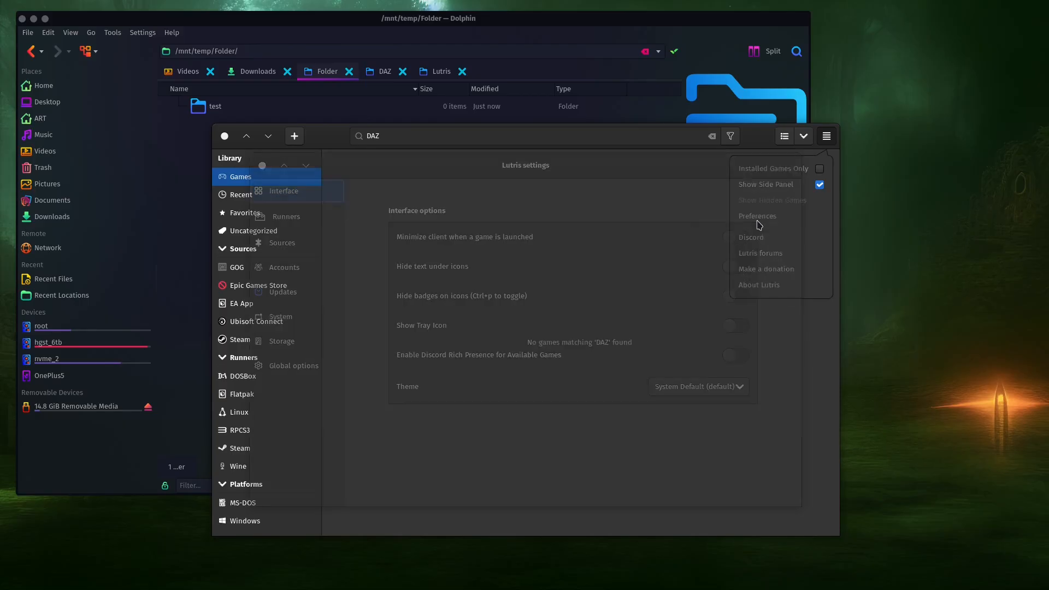
click(302, 217)
click(508, 166)
text(wine)
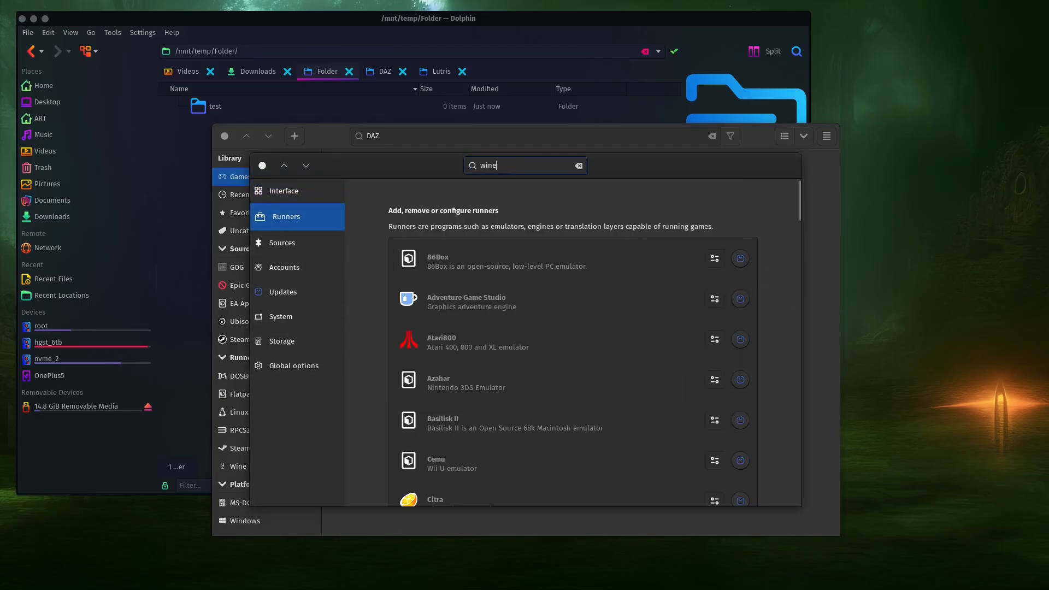
click(716, 260)
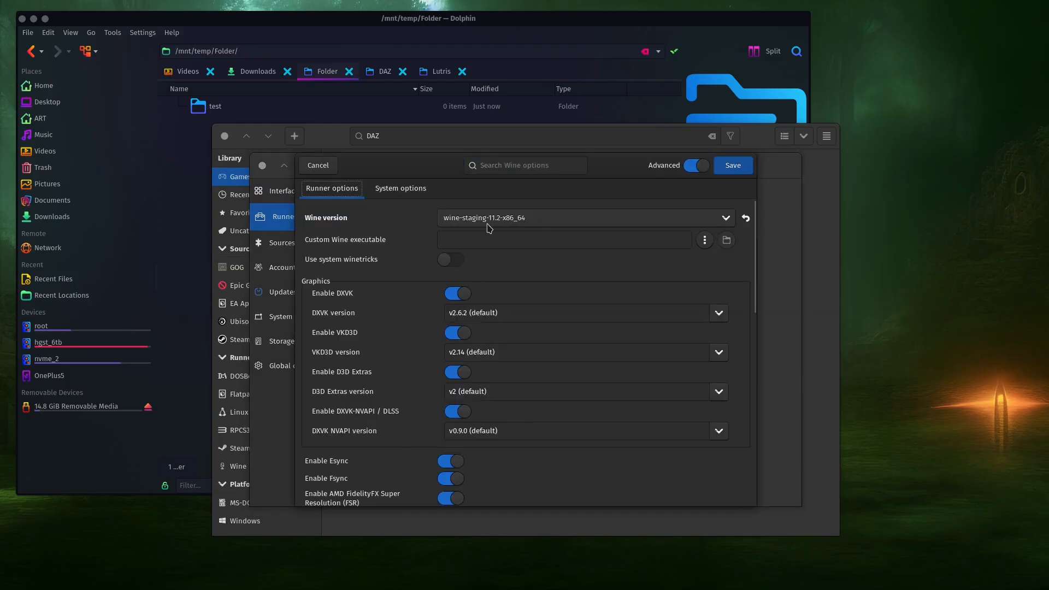
Step: Review the available Wine versions, choose wine-staging-11.2-x86_64, and close the runner options and preferences without saving
click(726, 218)
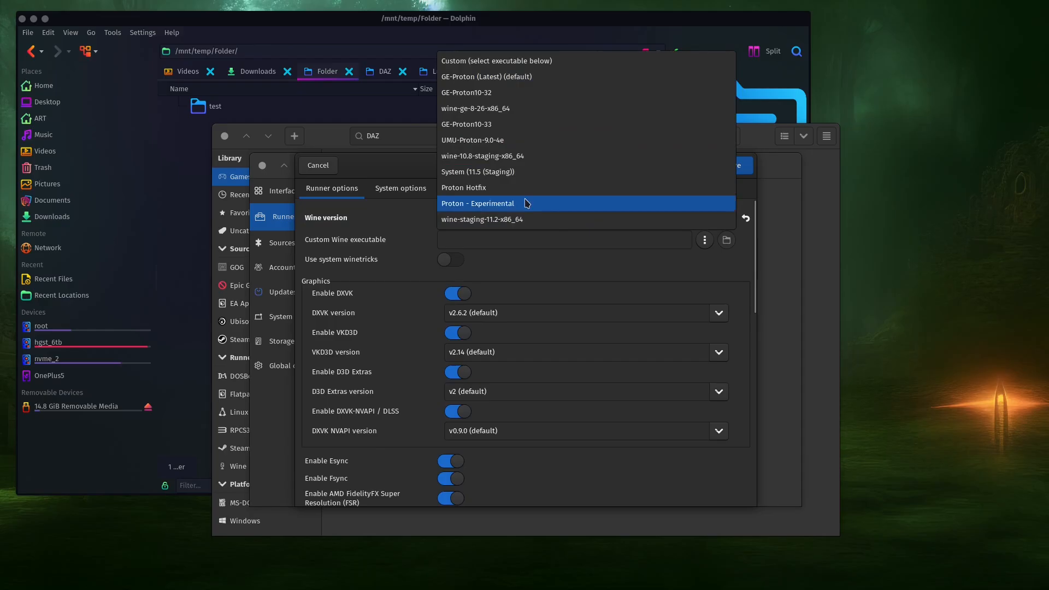
click(473, 219)
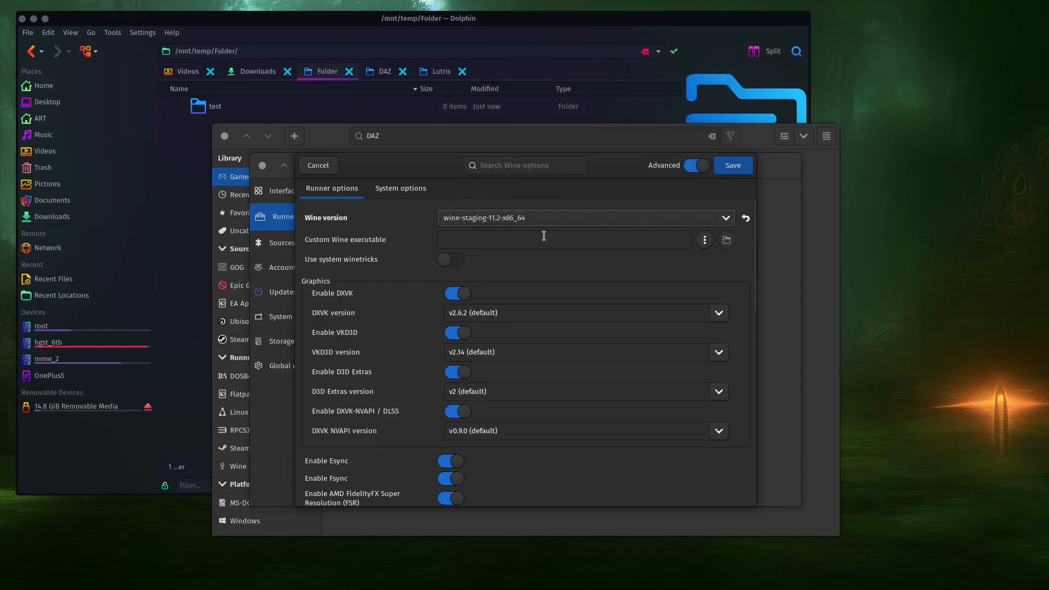
click(319, 169)
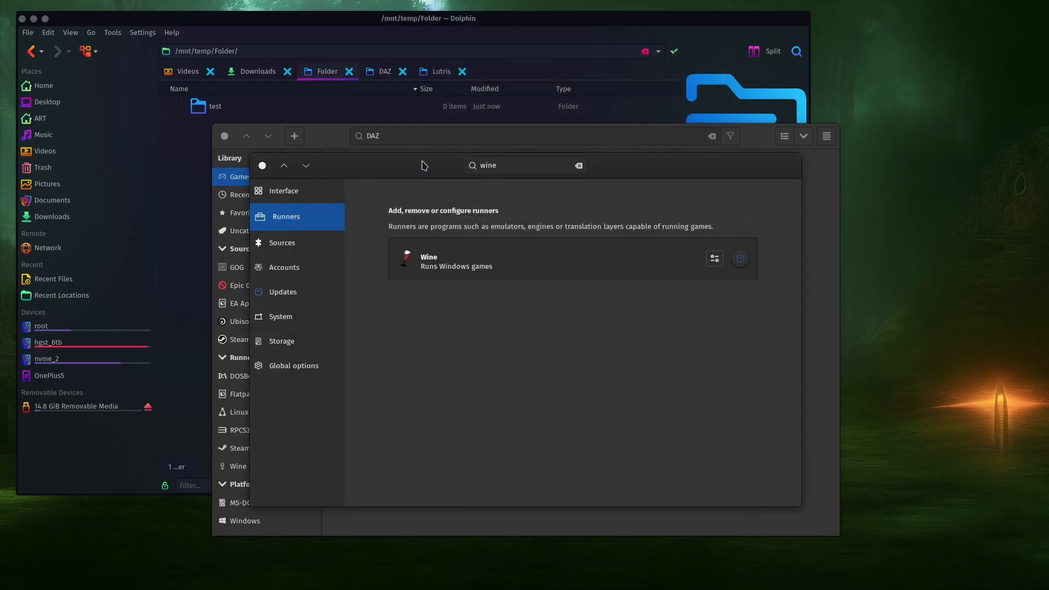
click(791, 165)
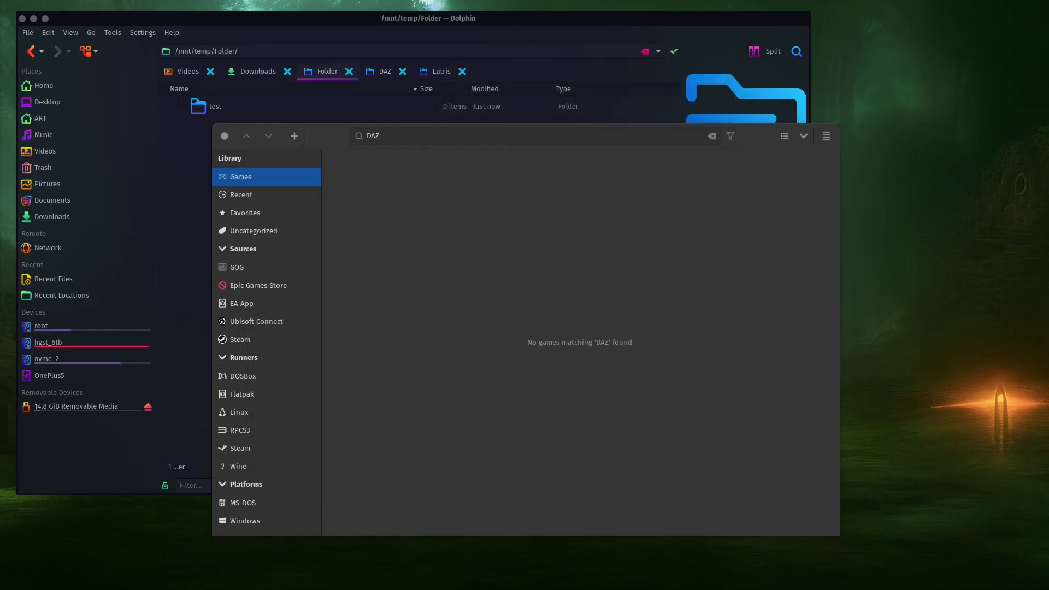
Step: Switch to the browser to view the Daz Install Manager page's address, and return to Lutris
key(alt+Tab)
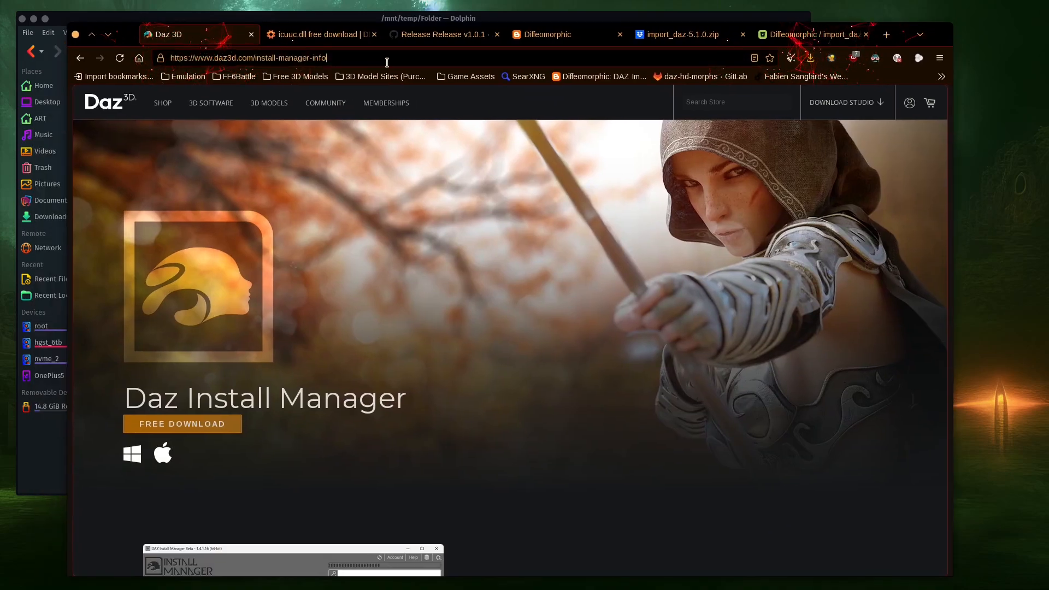
click(386, 61)
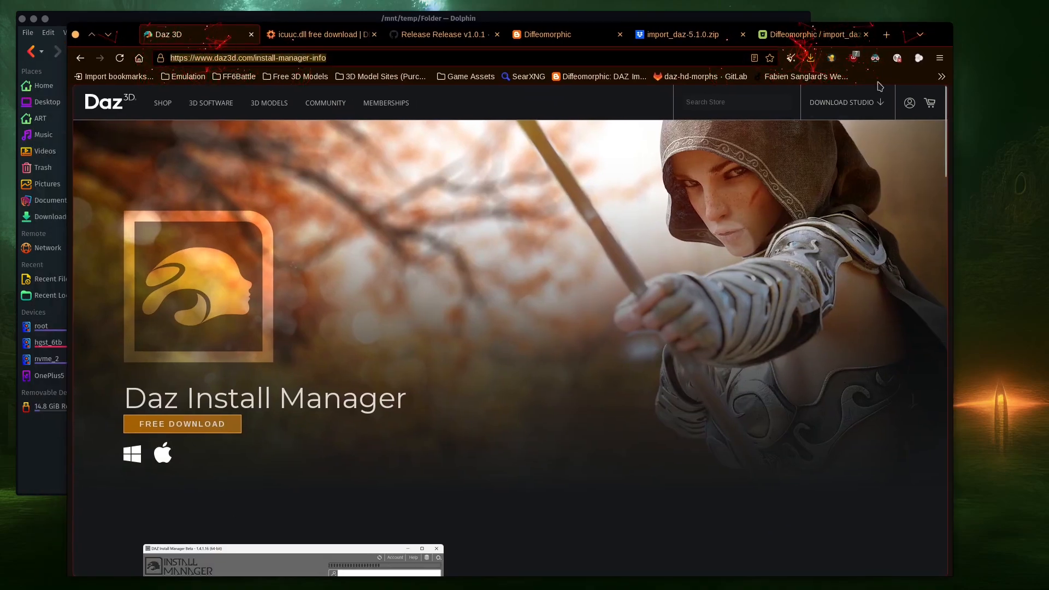
key(alt+Tab)
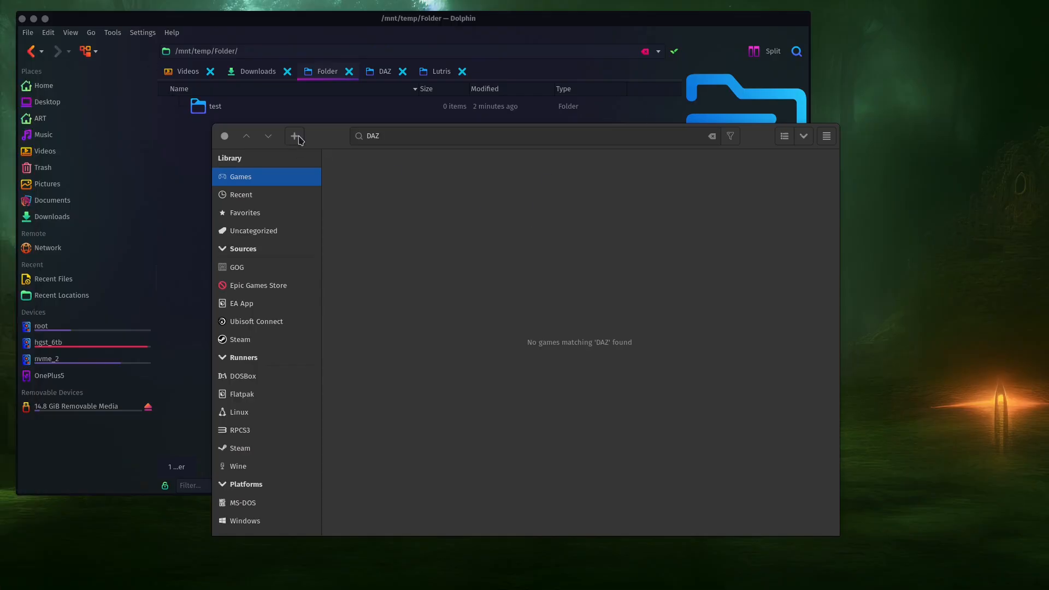
Step: Add a Windows game from an executable in Lutris, name it DAZ, and start its setup-file installer
click(296, 137)
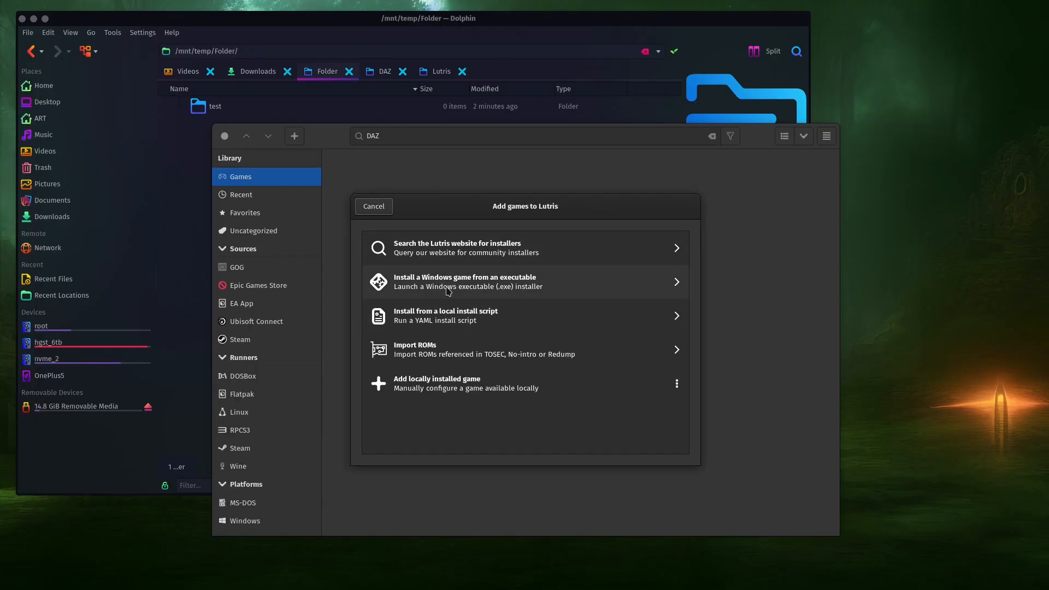
click(546, 285)
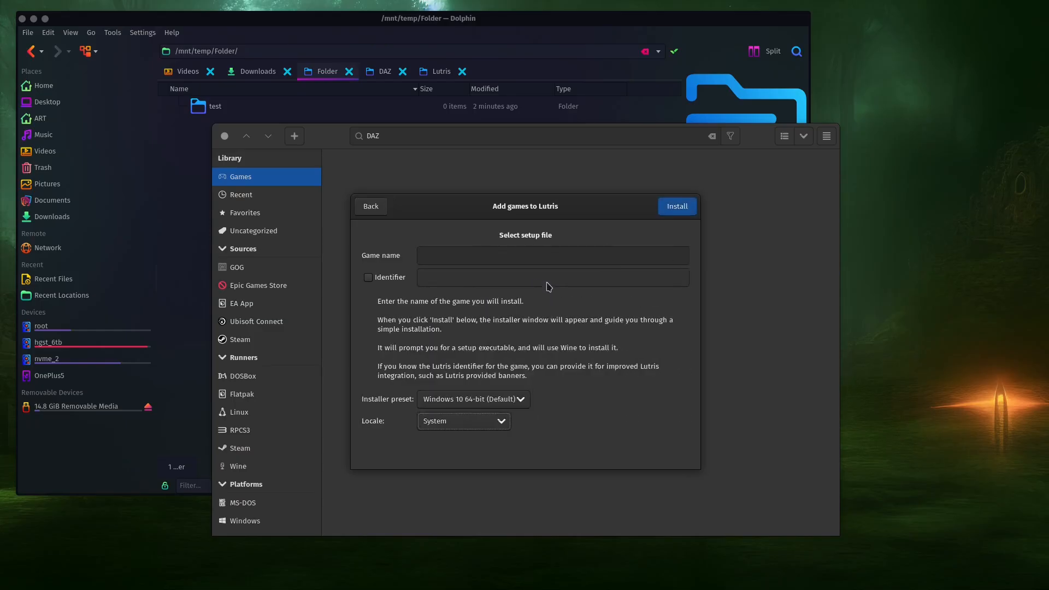
text(DAZ)
click(677, 207)
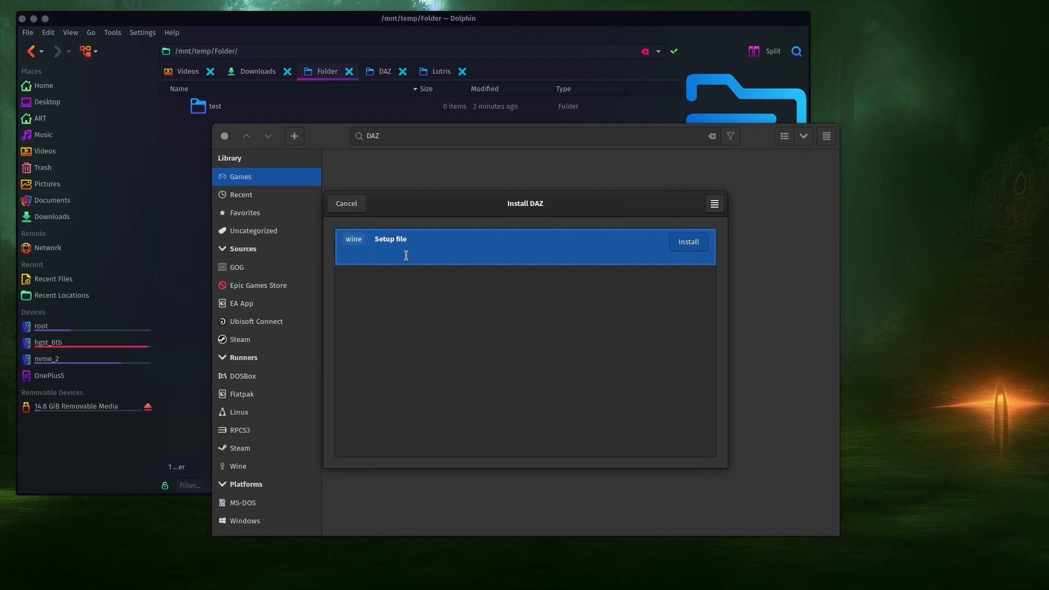
click(690, 242)
Step: Set the installation directory to /mnt/nvme_2/Lutris/daz-prefix and continue to the setup file selection
click(420, 257)
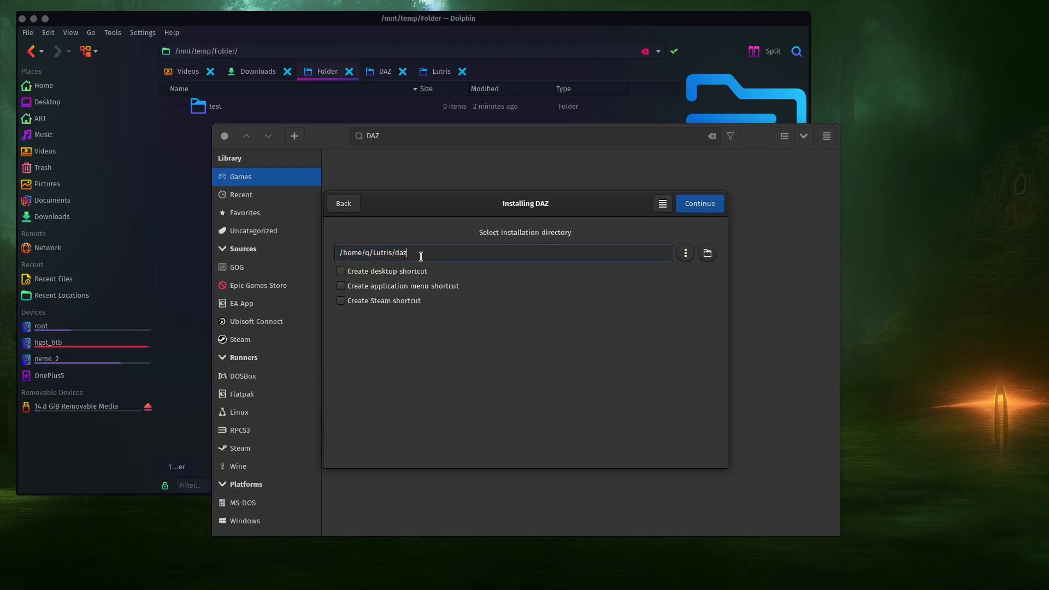
drag(449, 206, 485, 212)
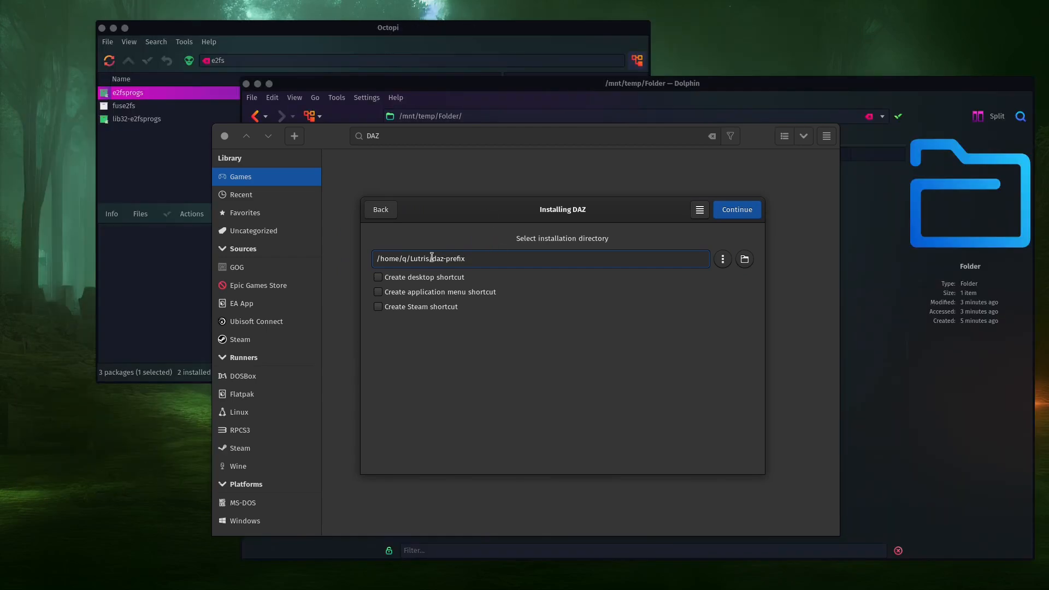
drag(432, 257, 322, 262)
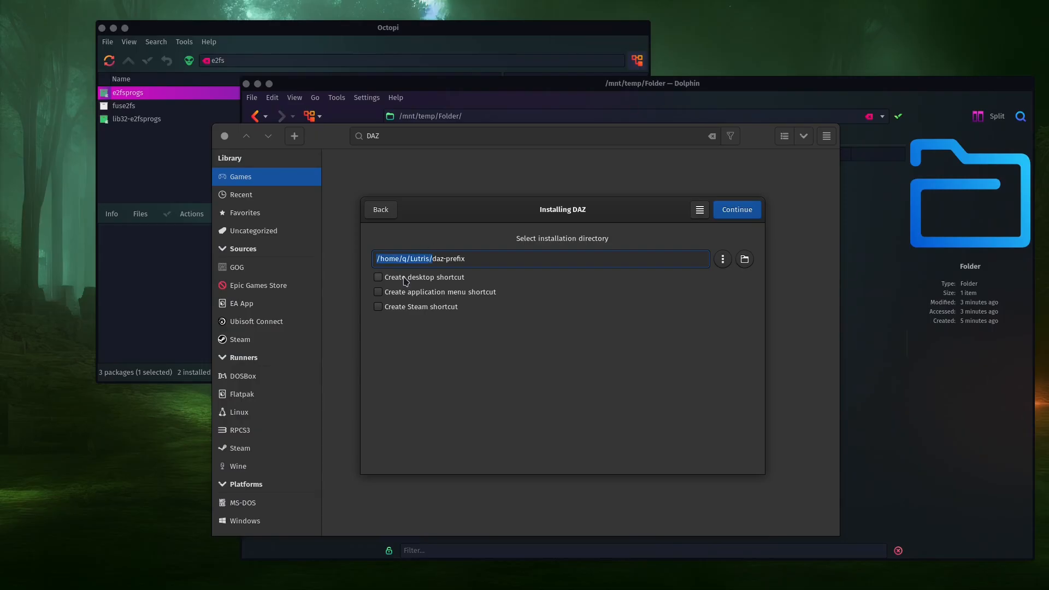
text(/mnt/nvme_2/Lutris/)
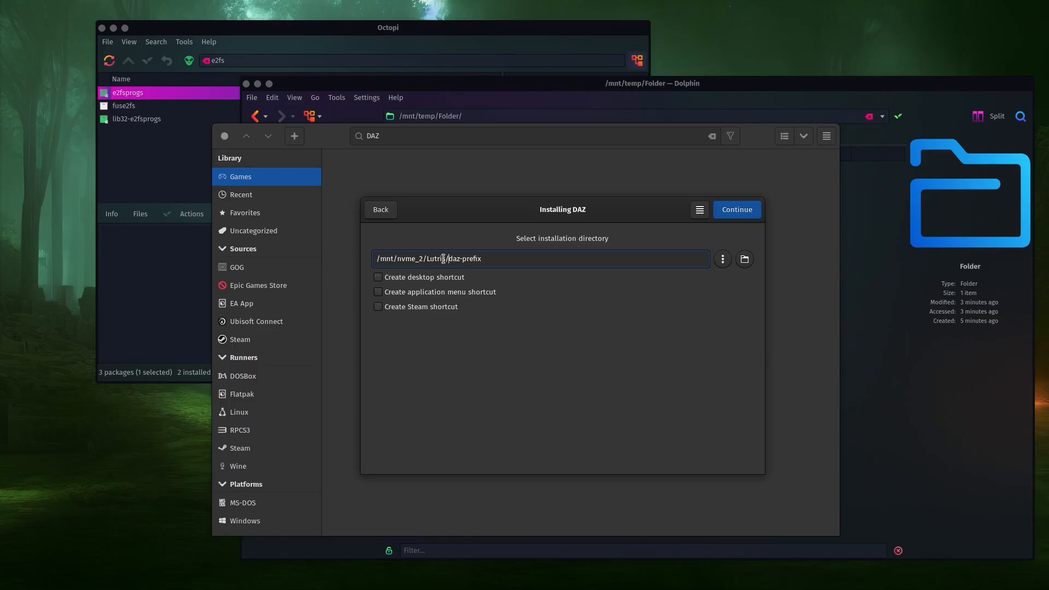
click(496, 262)
drag(490, 259, 454, 257)
double_click(436, 259)
key(Return)
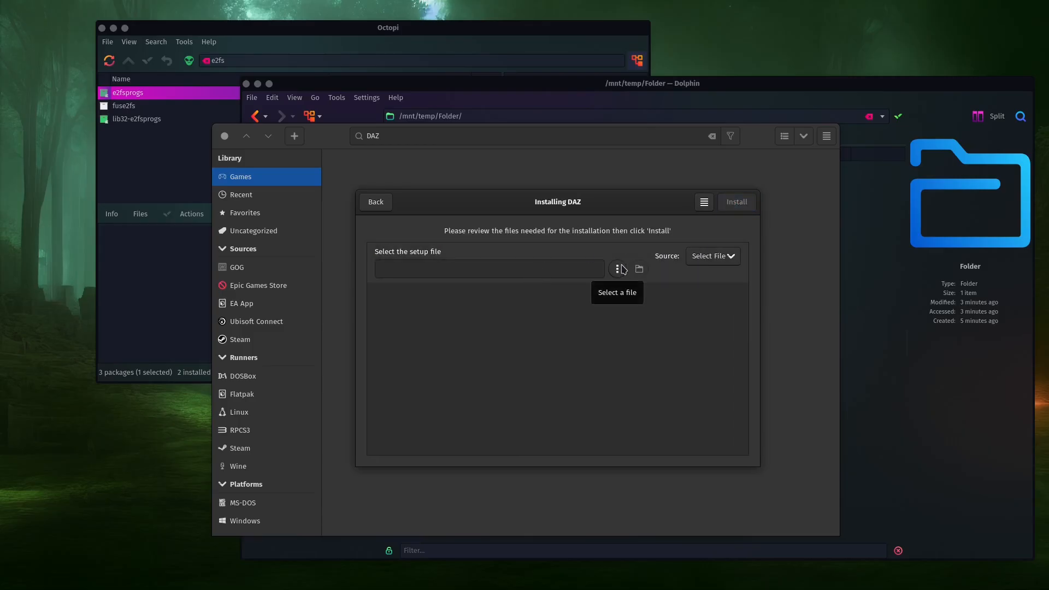
Step: Select DAZ3DIM_1.4.1.96_Win64.exe from Downloads as the setup file and start the installation
click(621, 268)
double_click(436, 353)
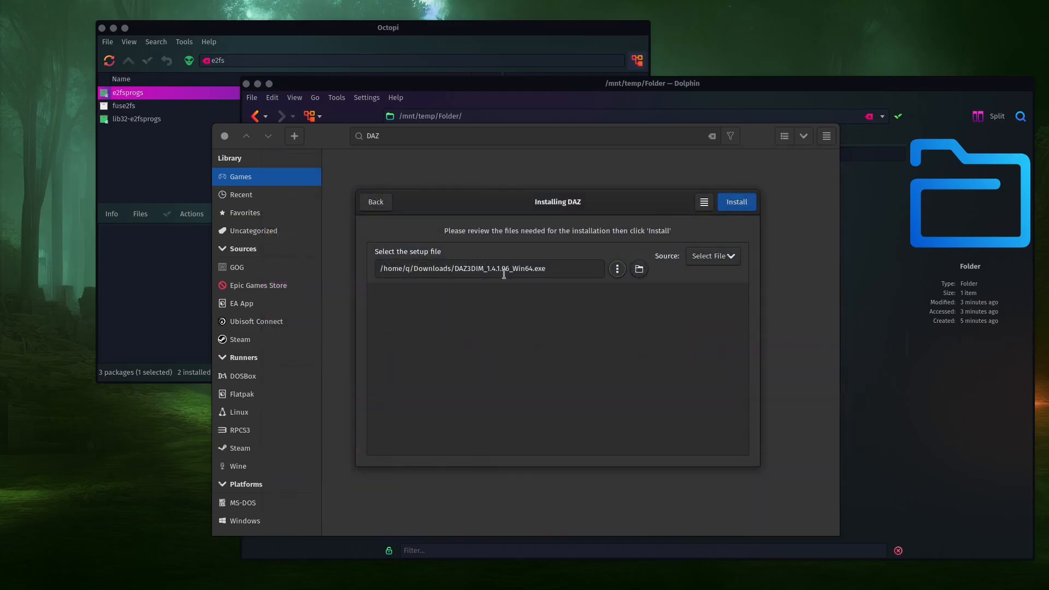
click(747, 206)
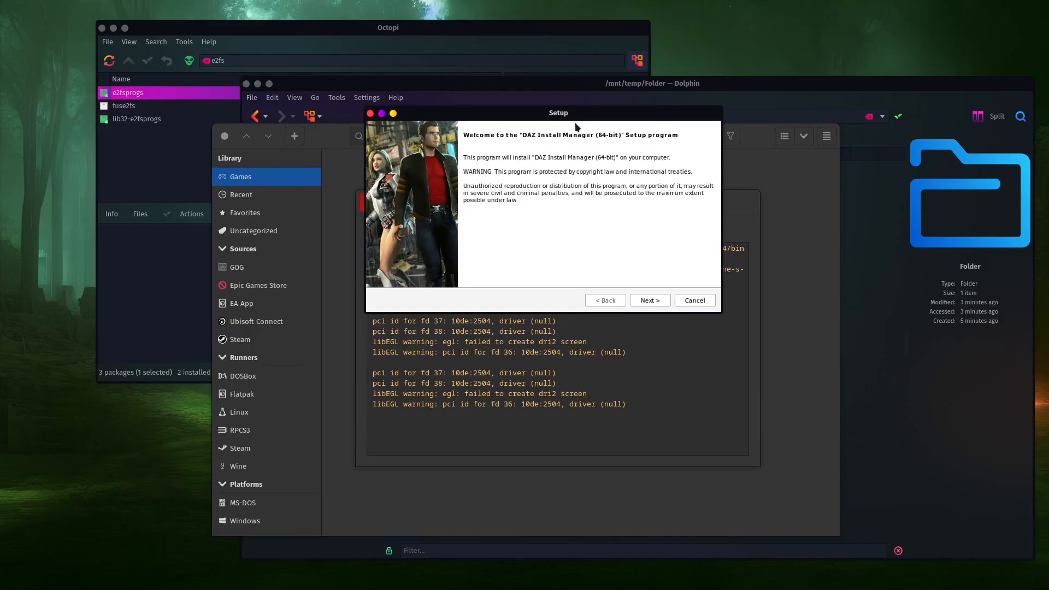
Step: Accept the licence agreement, install DAZ Install Manager (64-bit), and finish the setup without launching it
click(648, 301)
click(458, 270)
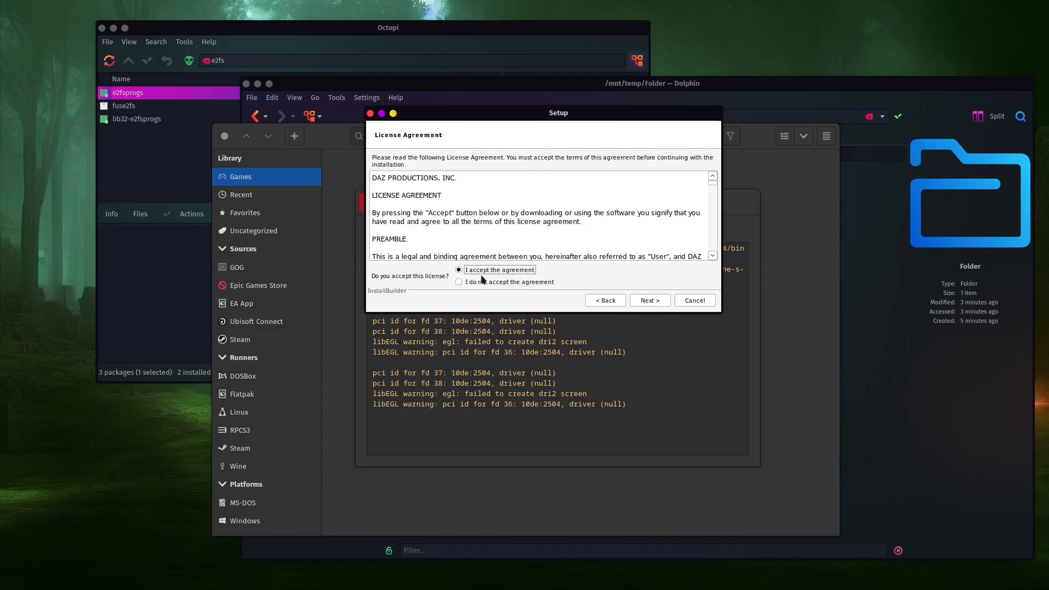
click(648, 302)
click(649, 300)
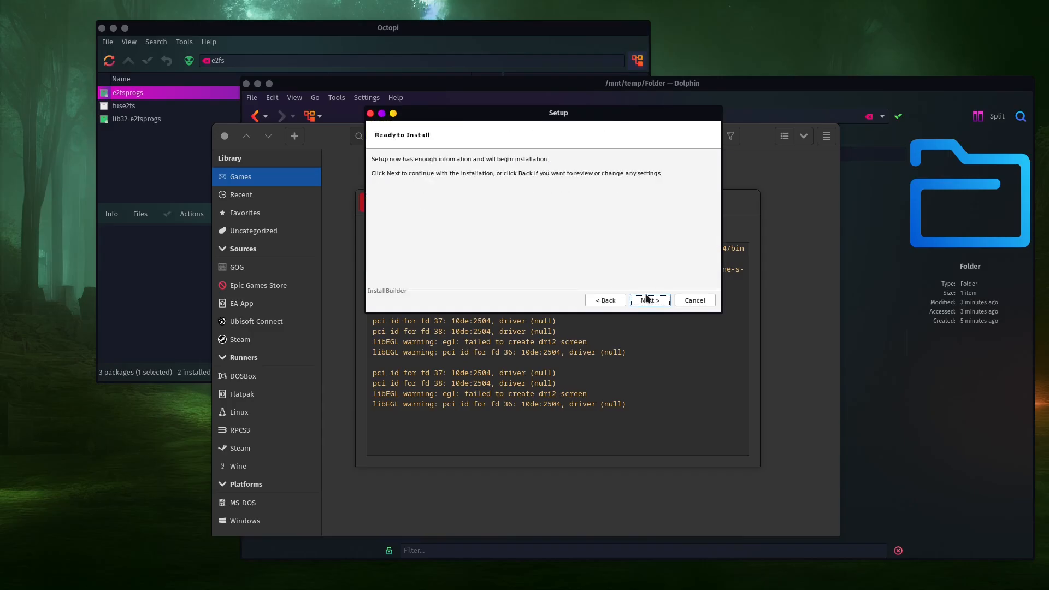
click(649, 301)
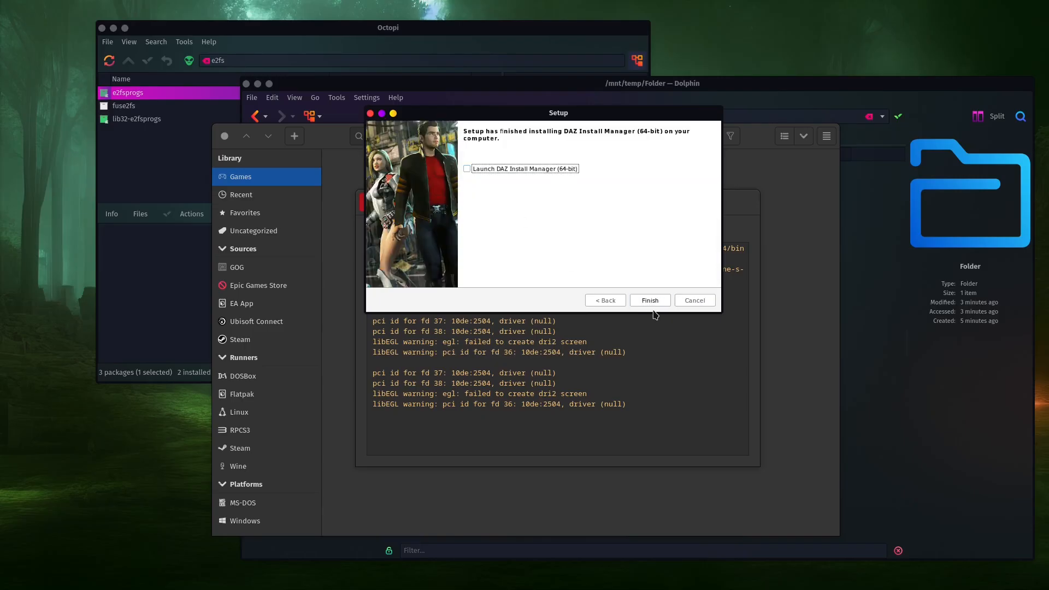
click(652, 302)
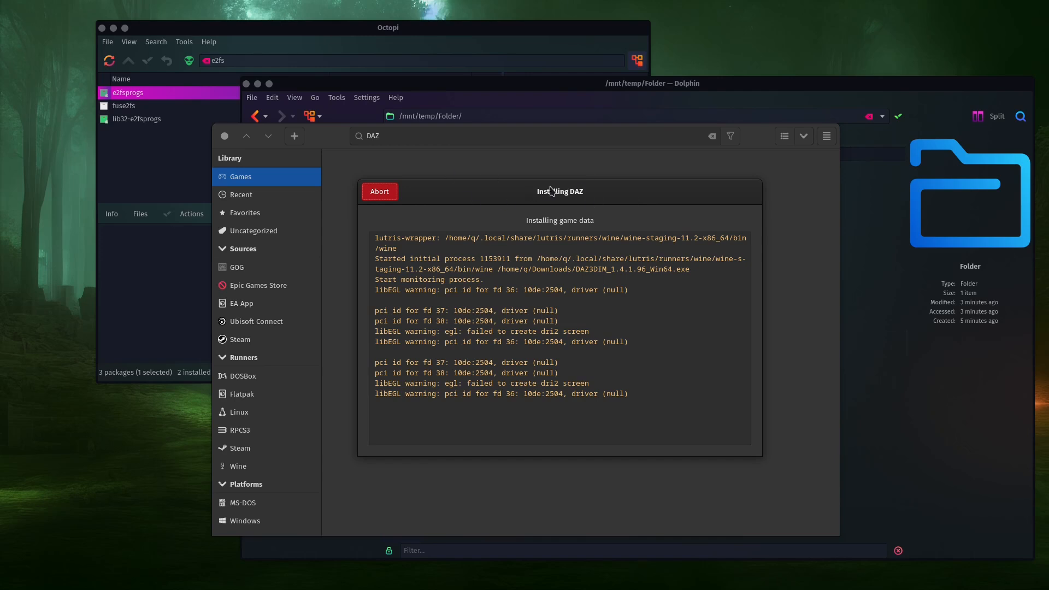
Step: Abort the Lutris installation of DAZ with Remove game files turned off so the installed files are kept
click(379, 198)
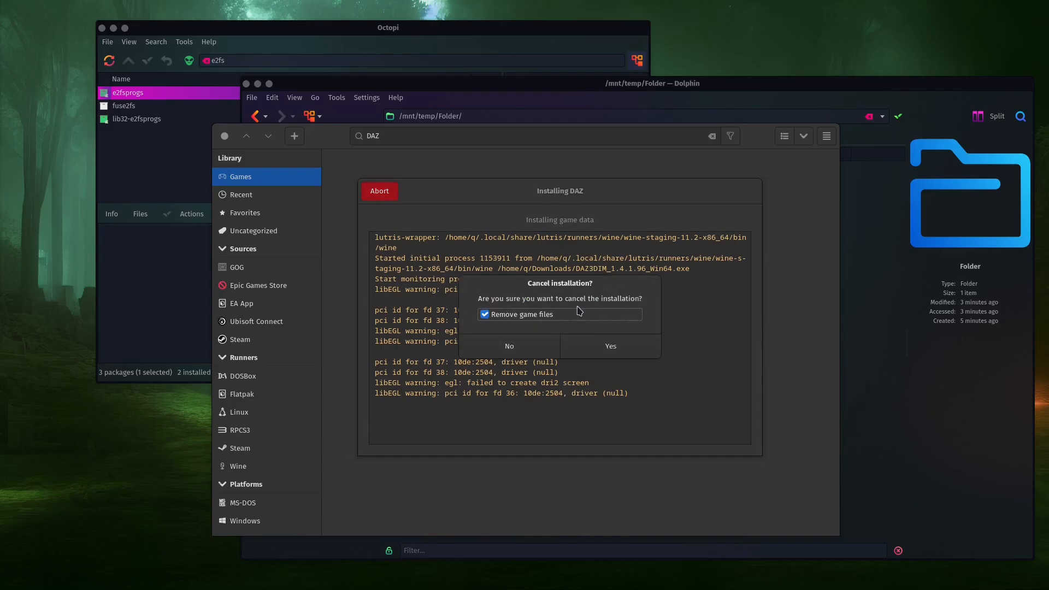
click(485, 314)
click(611, 348)
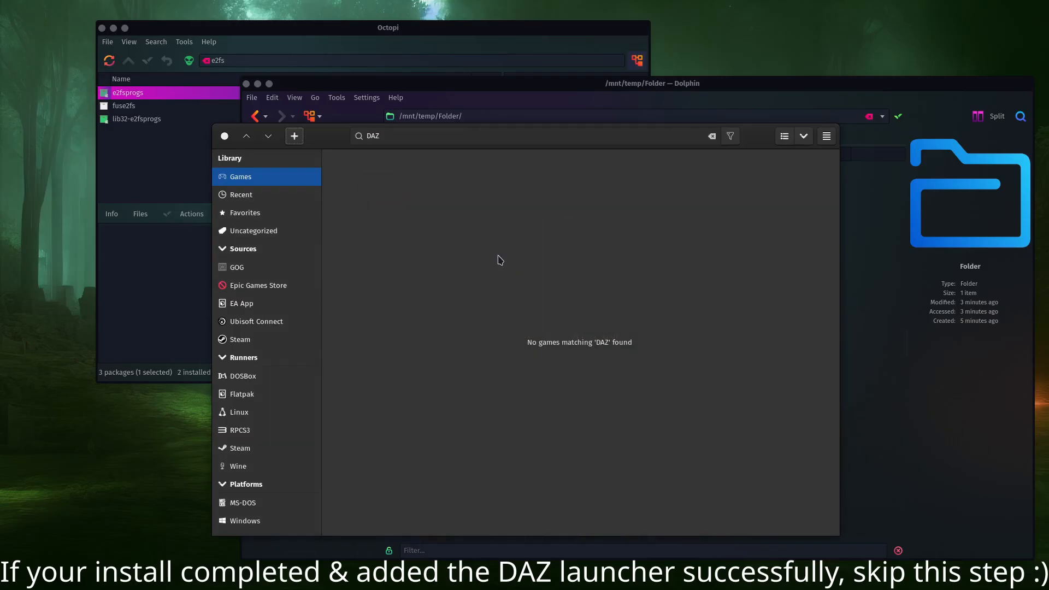
Step: Add a locally installed game named DAZ and set its runner to Wine (Runs Windows games)
click(295, 136)
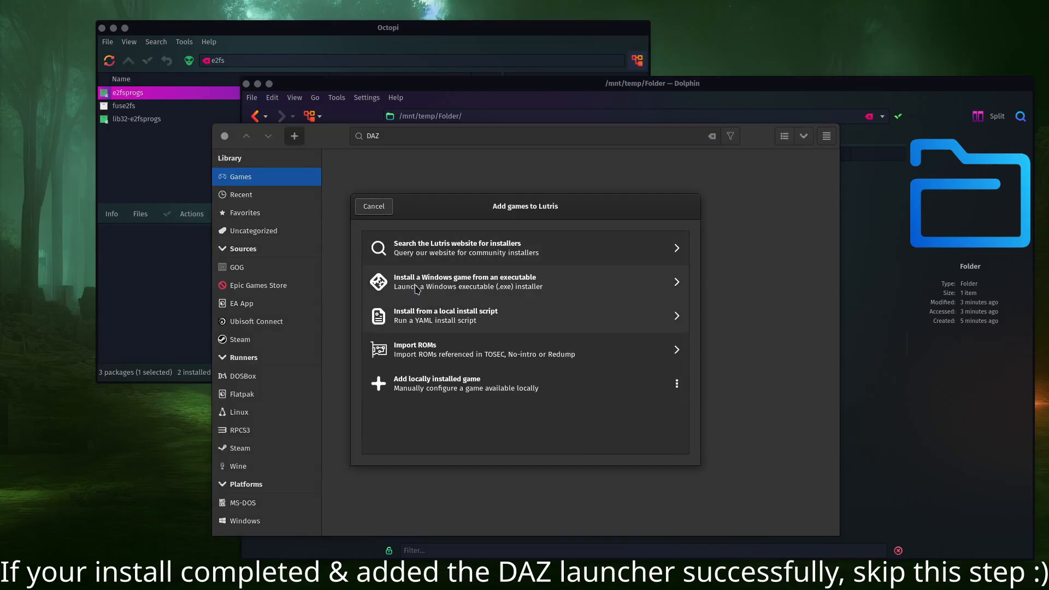
click(468, 396)
text(dA)
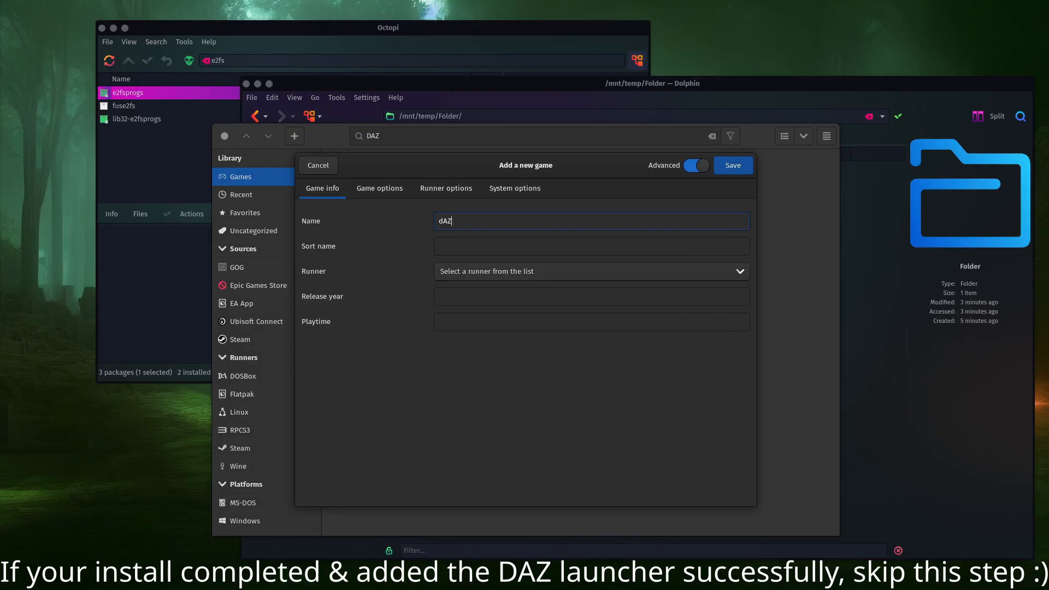
click(449, 273)
click(452, 367)
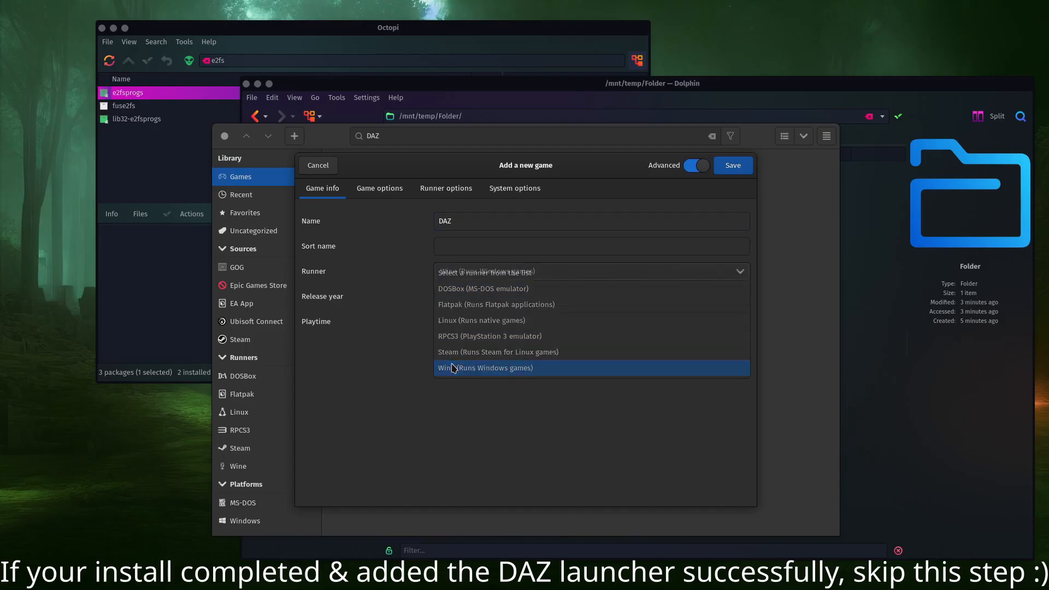
Step: Set the game's Wine prefix to /mnt/nvme_2/Lutris/daz-prefix
click(398, 196)
click(513, 311)
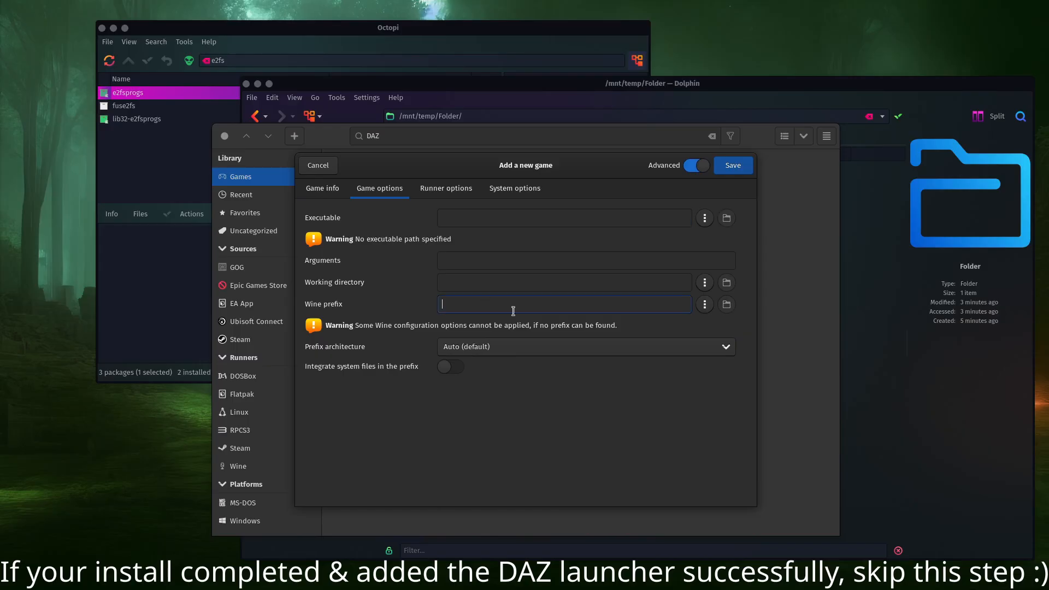
text(/mnt/nvme_2/Lutris/)
text(daz)
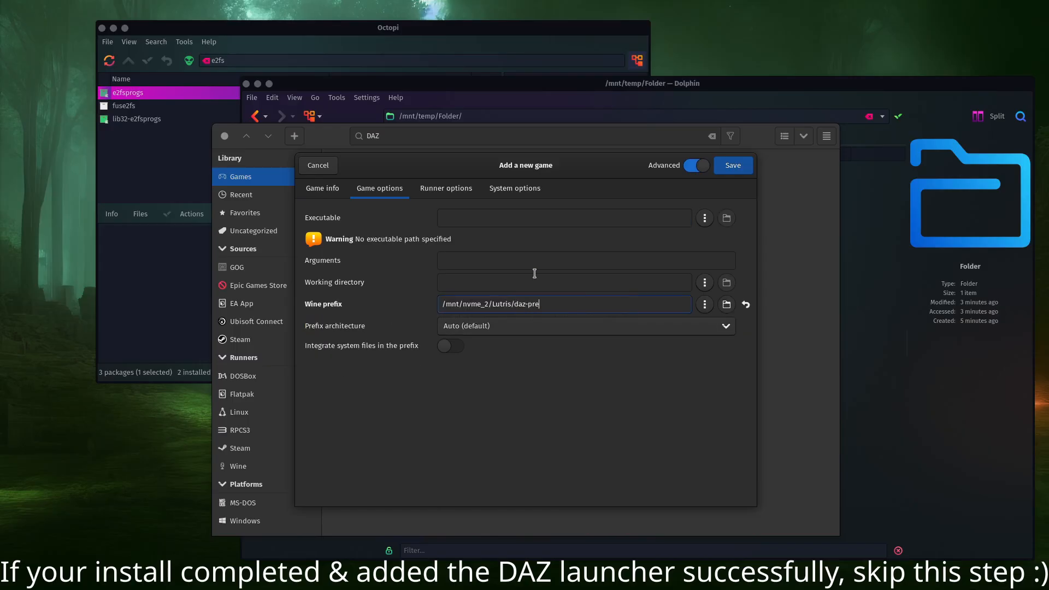
Step: Set the game's executable to DAZ3DIM.exe in the prefix's drive_c/Program Files/DAZ 3D/DAZ3DIM1 folder
click(553, 216)
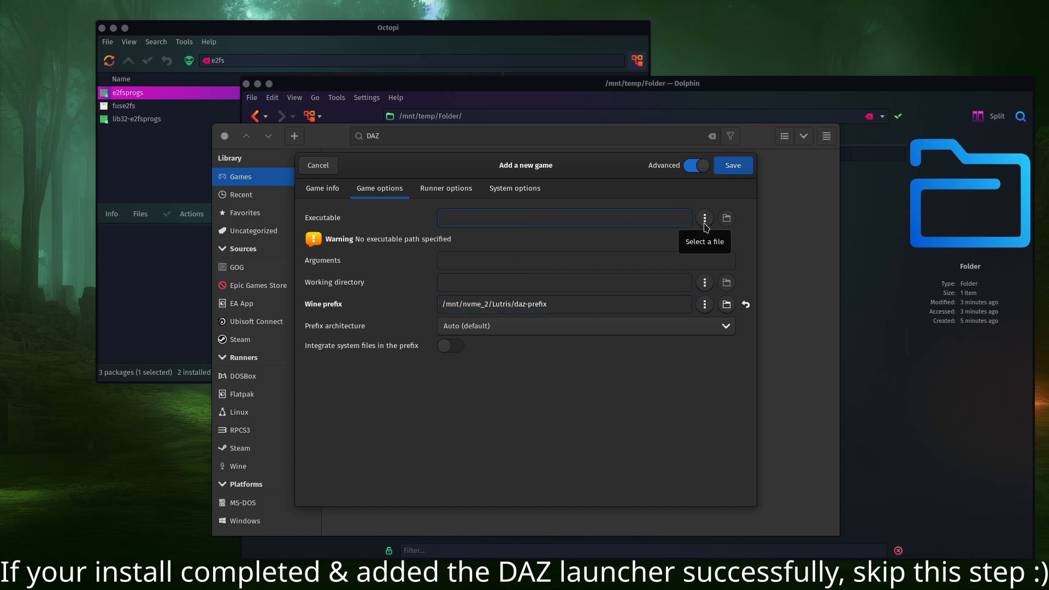
drag(557, 305, 402, 312)
key(ctrl+c)
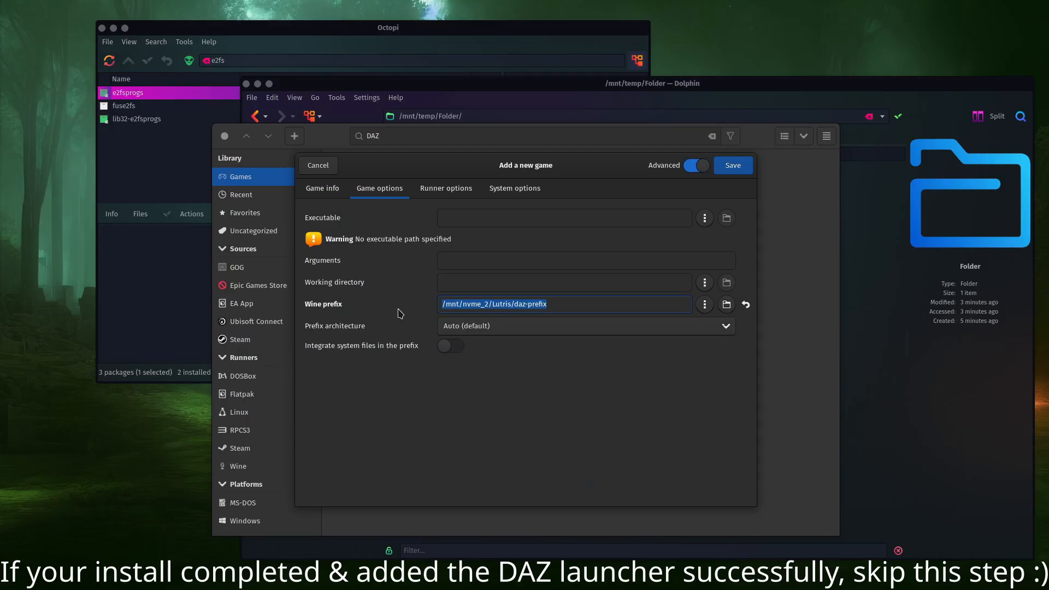
click(705, 217)
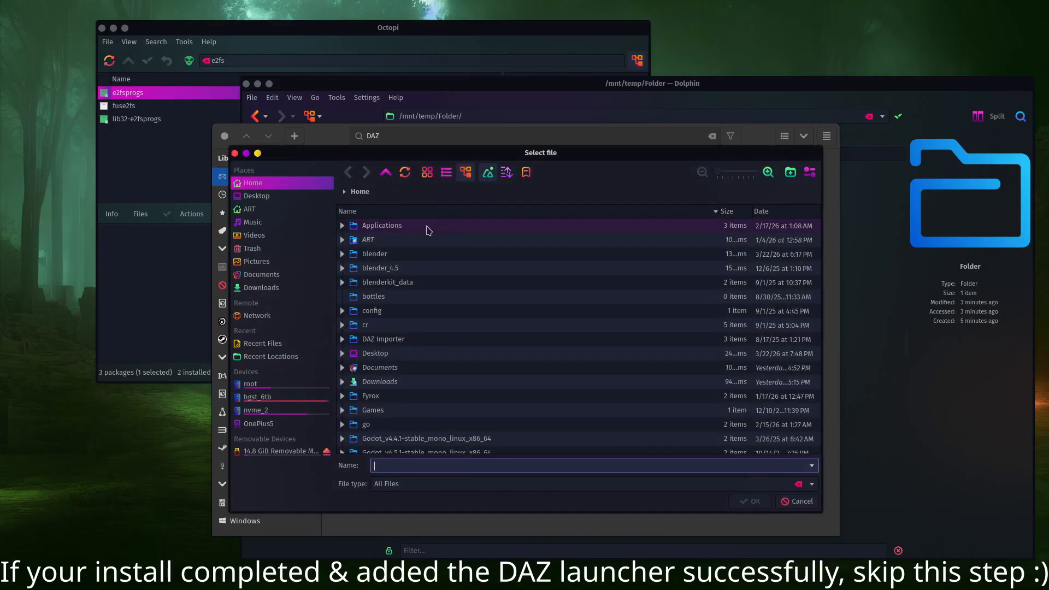
key(ctrl+v)
key(Return)
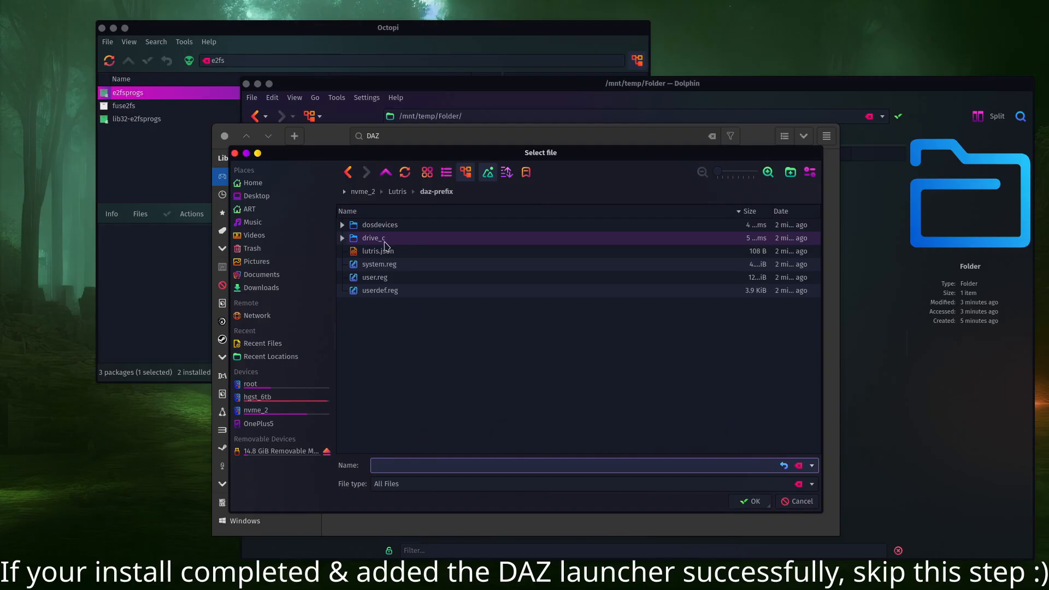
double_click(385, 243)
double_click(403, 226)
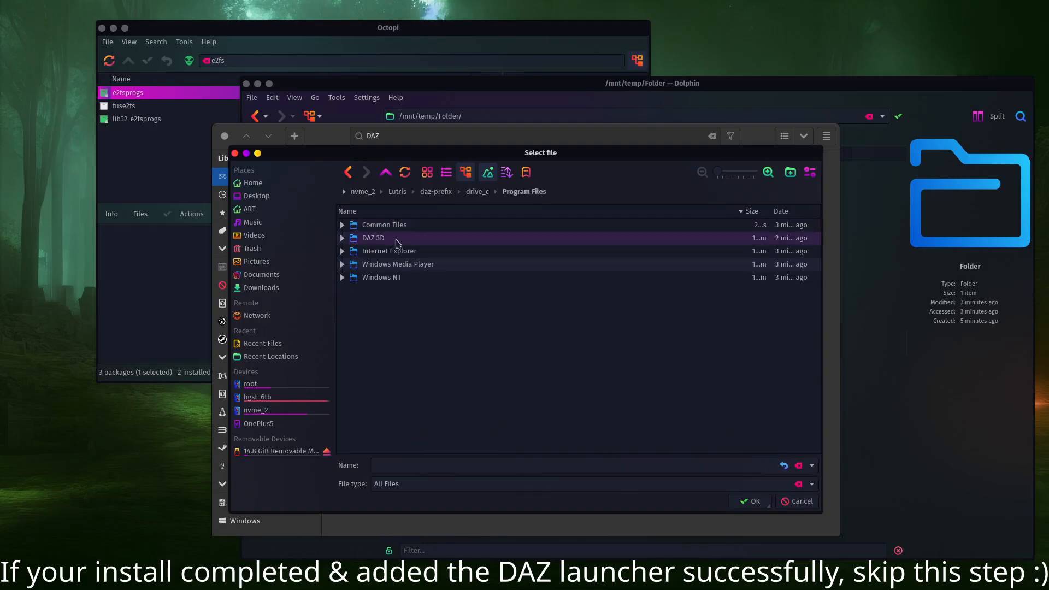
double_click(395, 238)
double_click(396, 238)
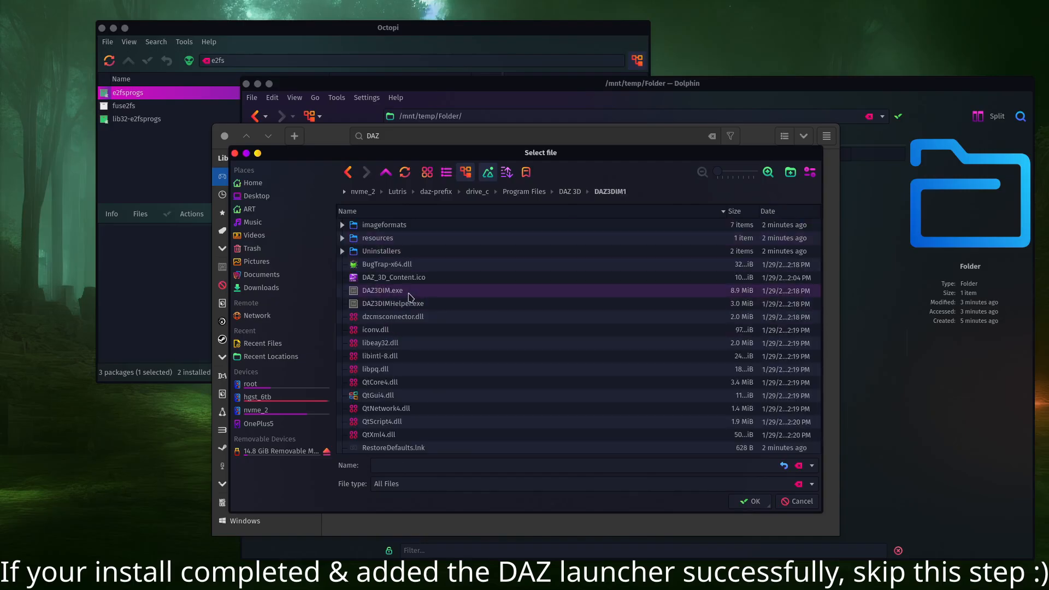
double_click(407, 291)
Step: Set the working directory to /mnt/nvme_2/Lutris/daz-prefix/drive_c/Program Files/DAZ 3D/DAZ3DIM1/ and save the game
drag(646, 216, 526, 252)
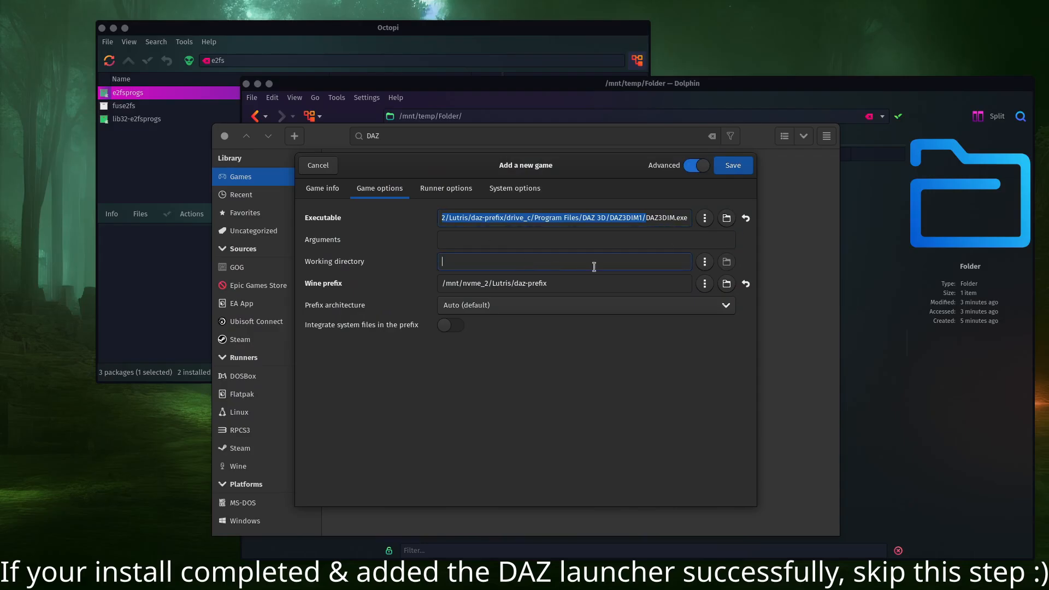
text(/mnt/nvme_2/Lutris/daz-prefix/drive_c/Program Files/DAZ 3D/DAZ3DIM1/)
click(441, 187)
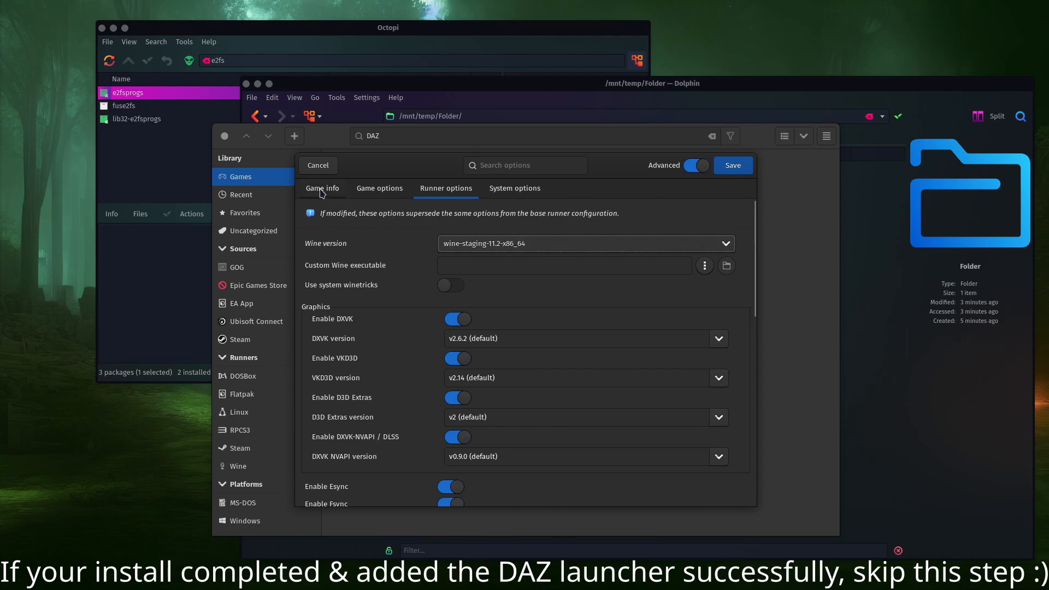
click(384, 191)
click(533, 192)
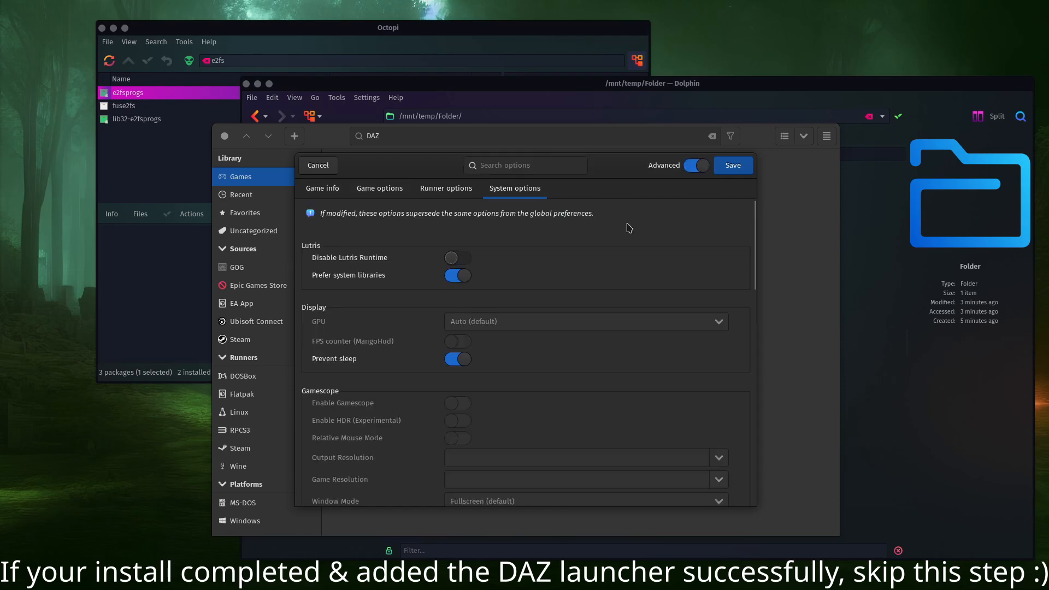
click(323, 188)
click(735, 166)
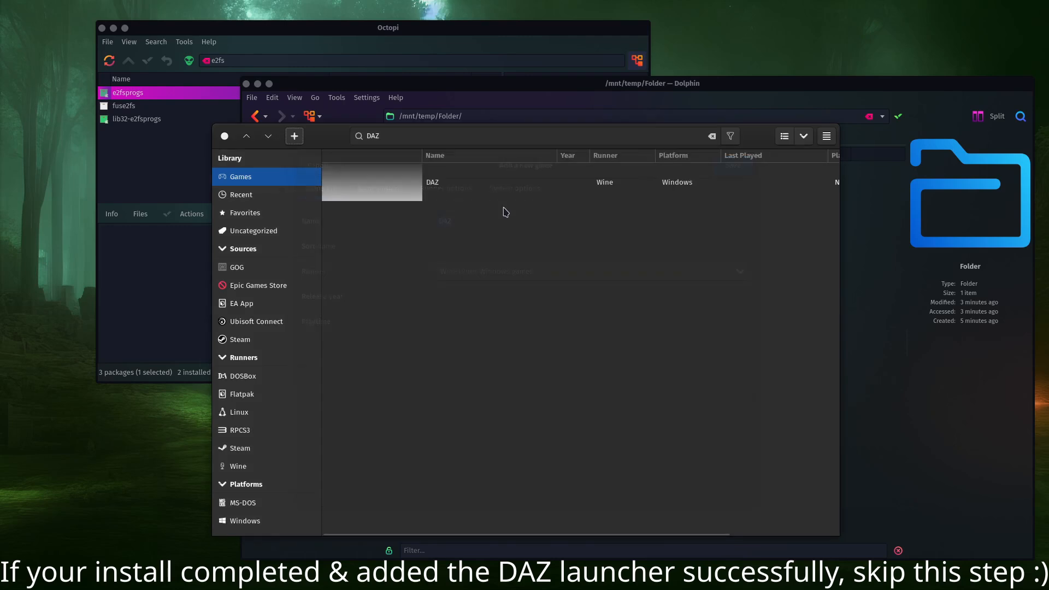
Step: Rename the DAZ library entry as DAZ Install Manager and save its configuration
right_click(449, 183)
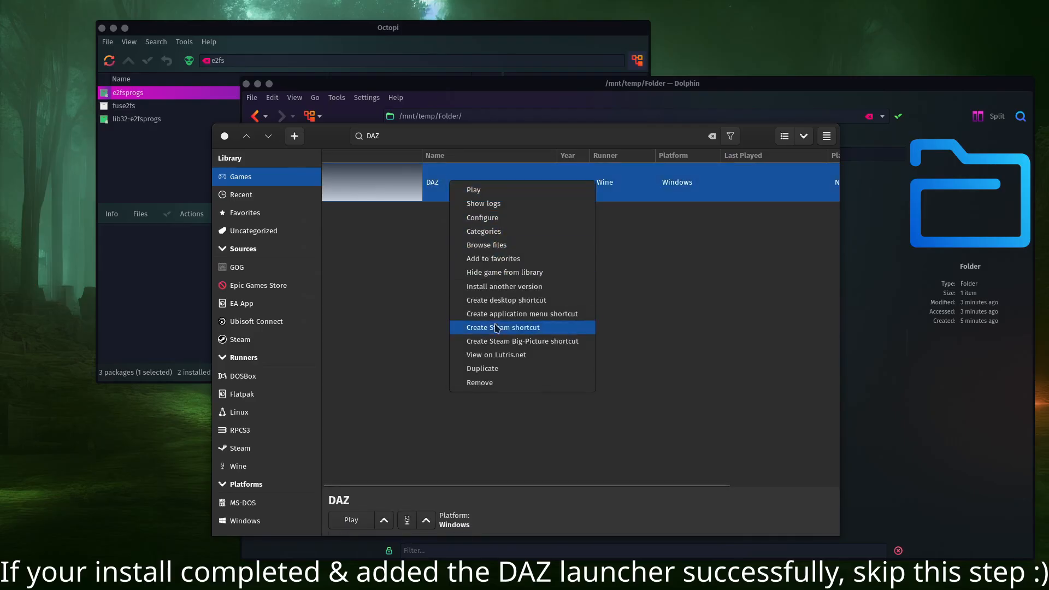
click(501, 218)
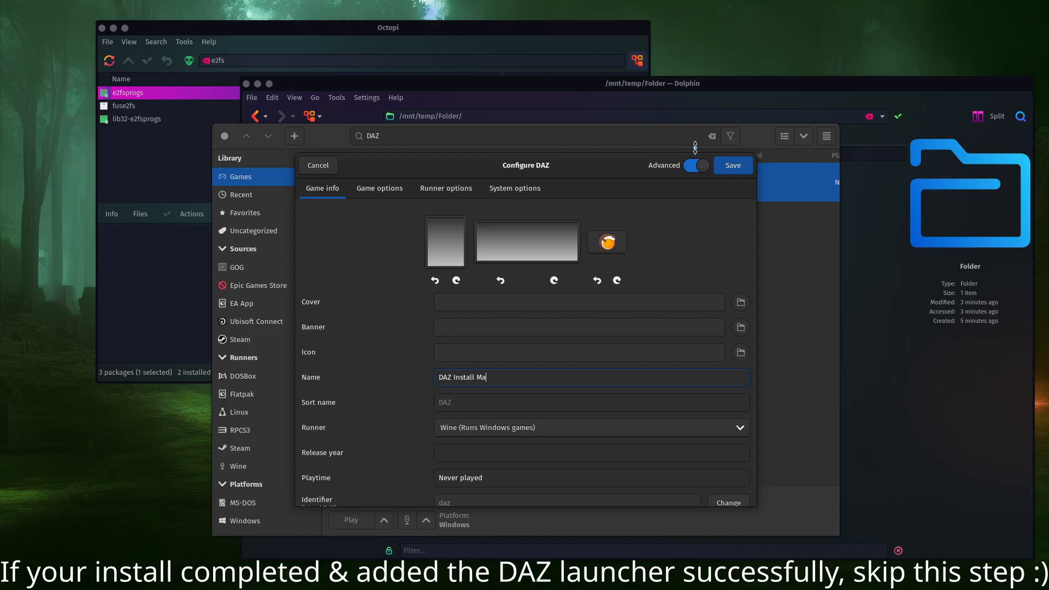
text(er)
click(730, 164)
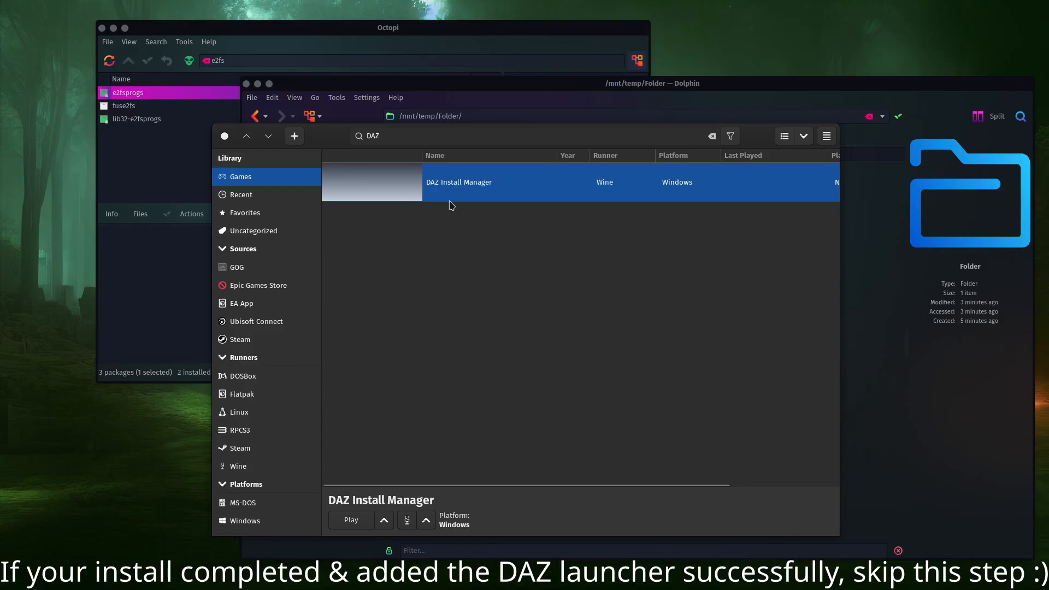
Step: Launch DAZ Install Manager, get through the DAZ 3D account login, and cancel the Default Install Sets offer
click(351, 520)
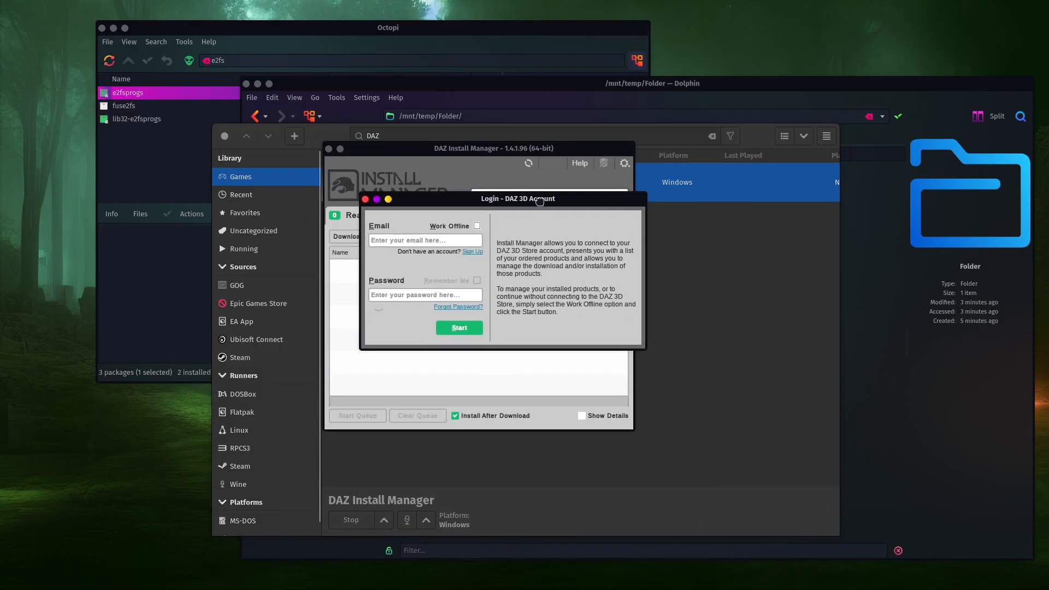
drag(475, 198, 0, 229)
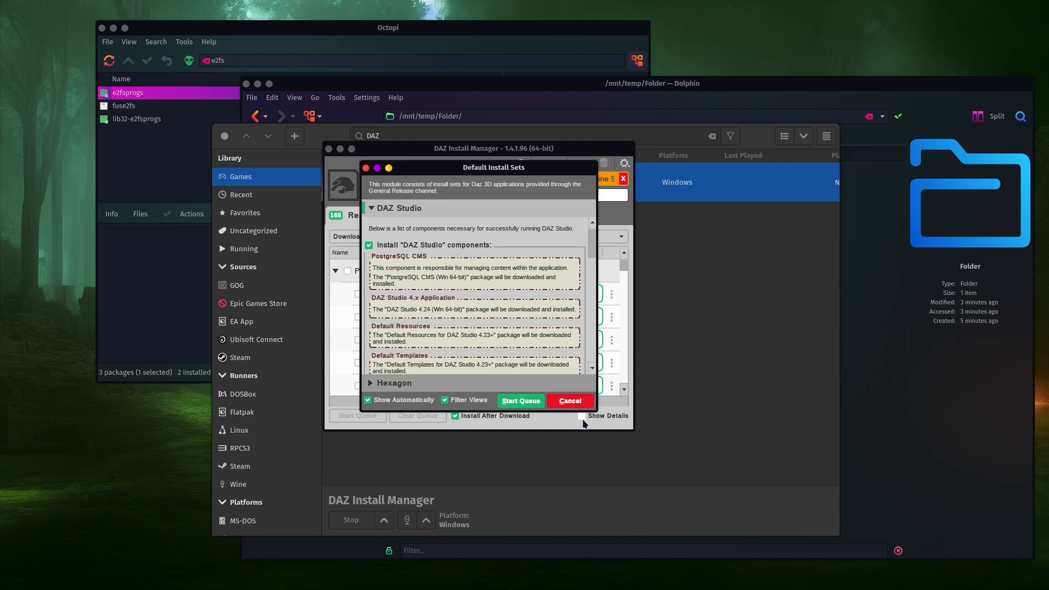
click(570, 401)
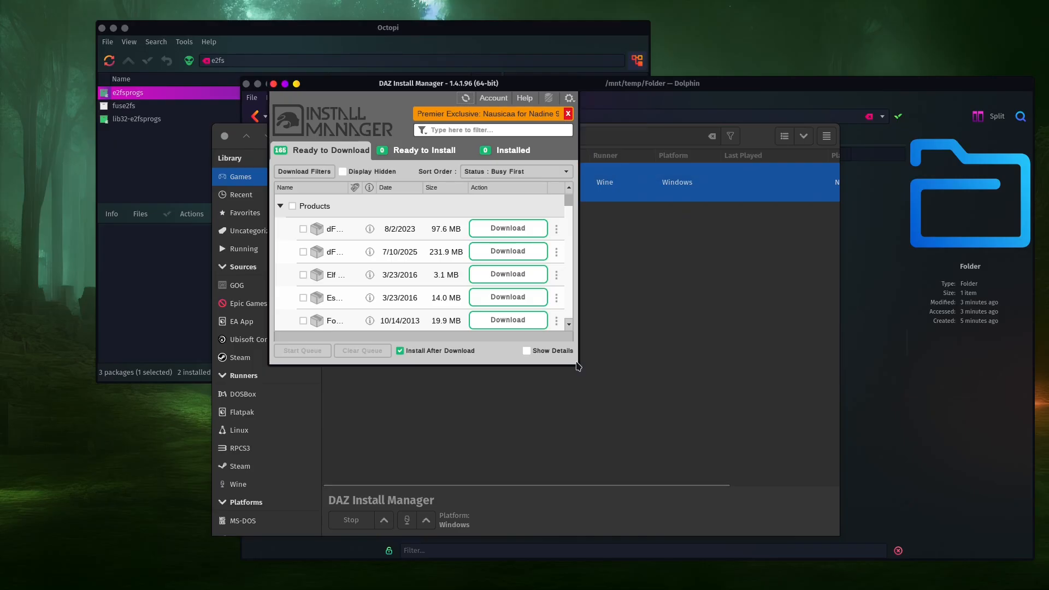
drag(576, 366, 727, 440)
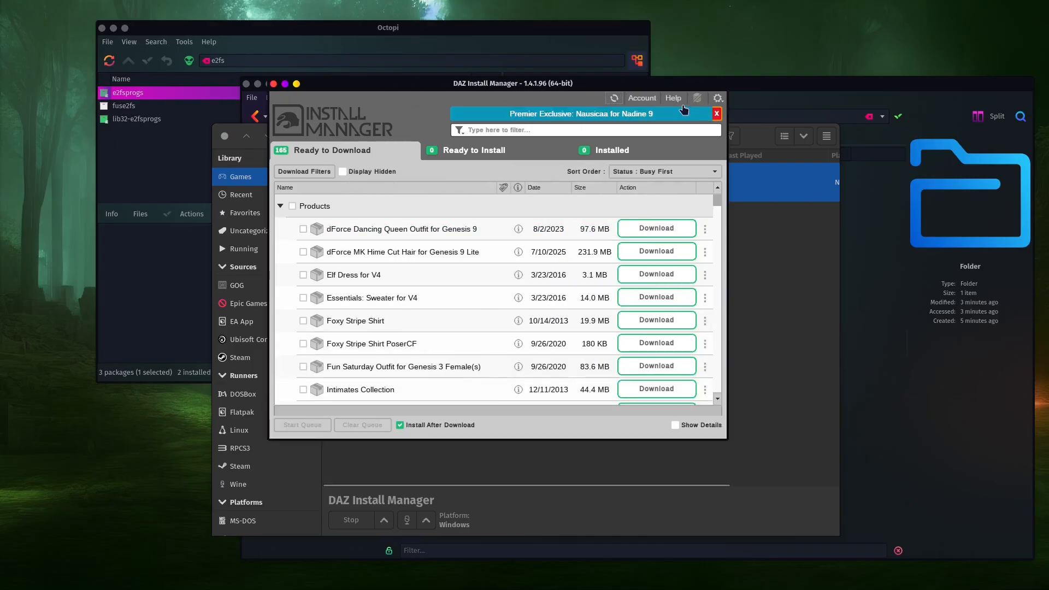
Step: Change the Base Directory in the basic settings to the C: drive and accept the resulting paths
click(718, 98)
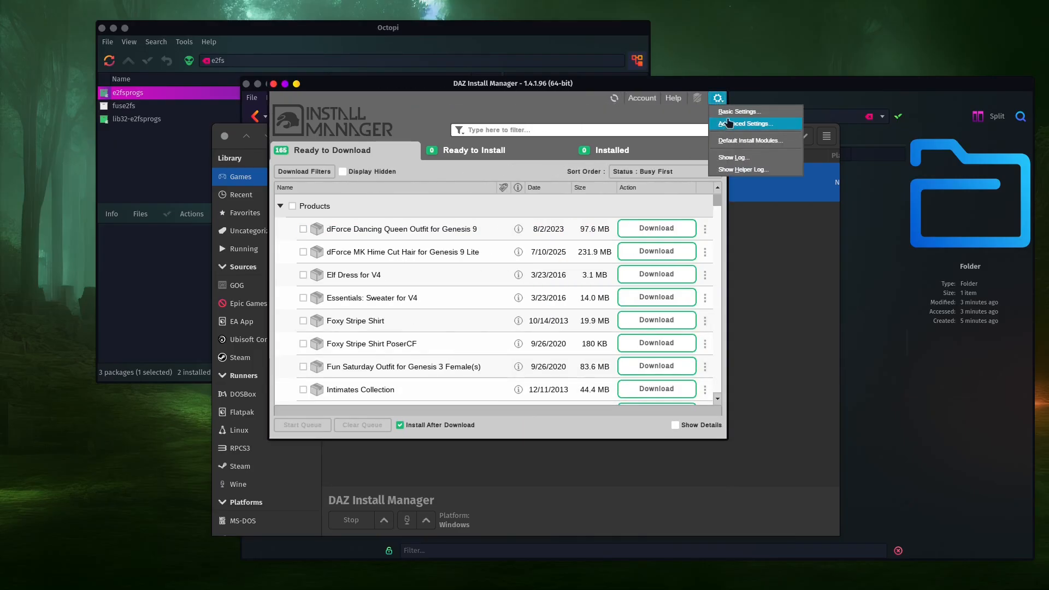
click(735, 111)
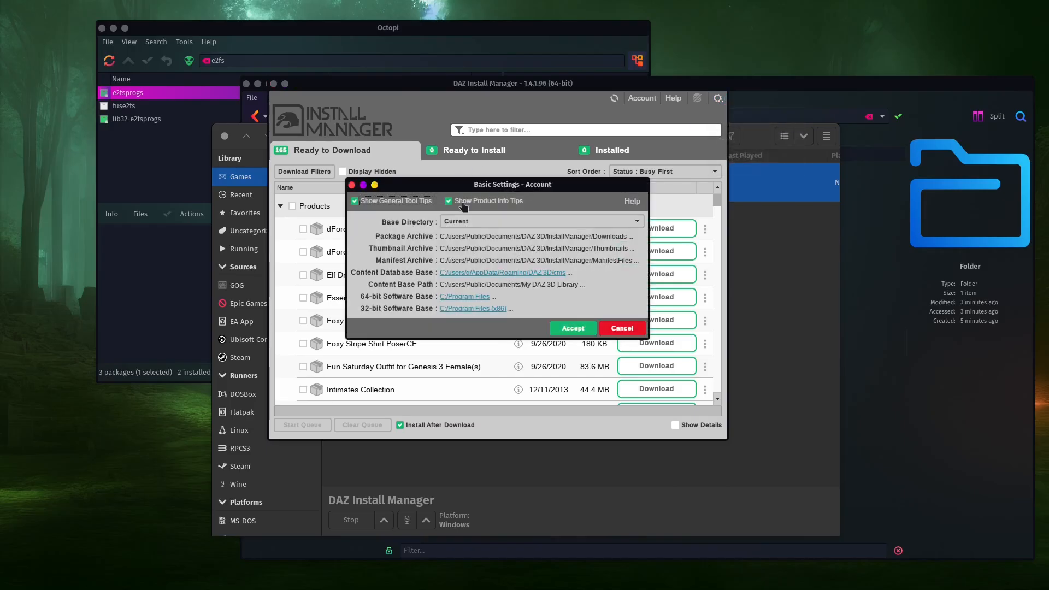
click(553, 224)
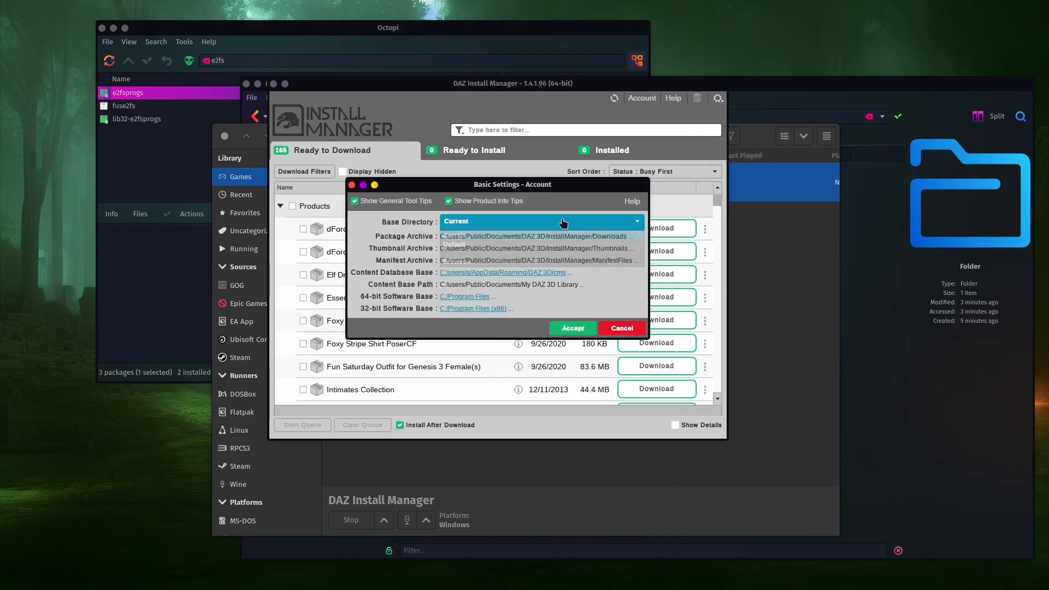
click(466, 262)
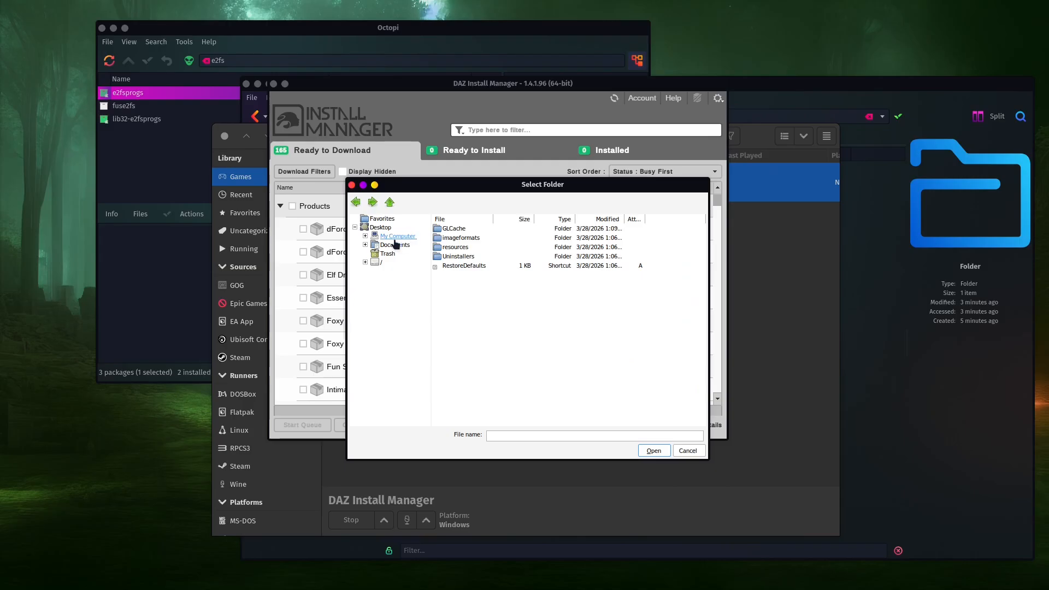
click(447, 238)
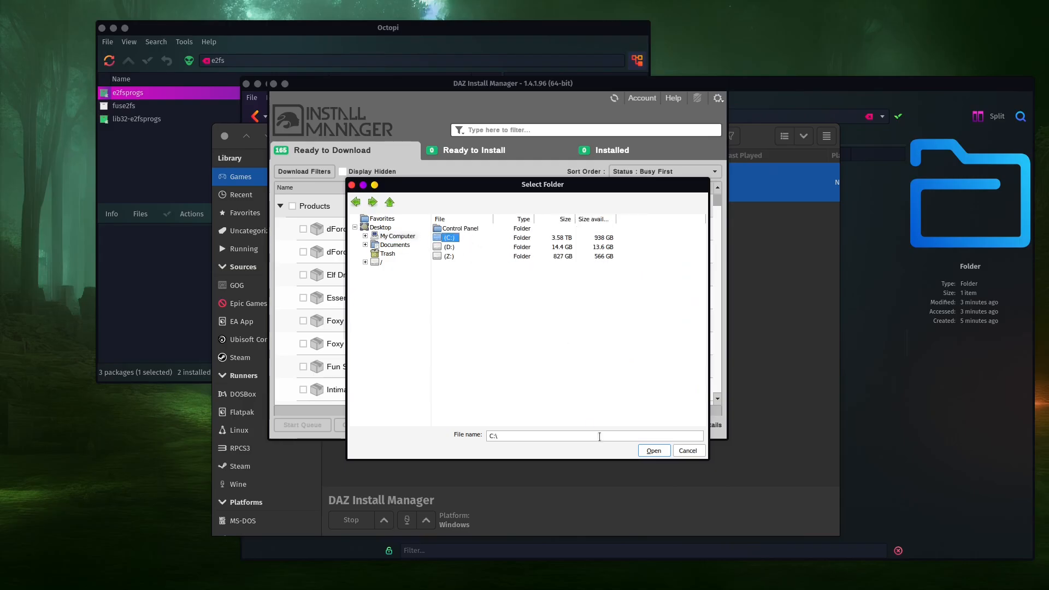
click(653, 451)
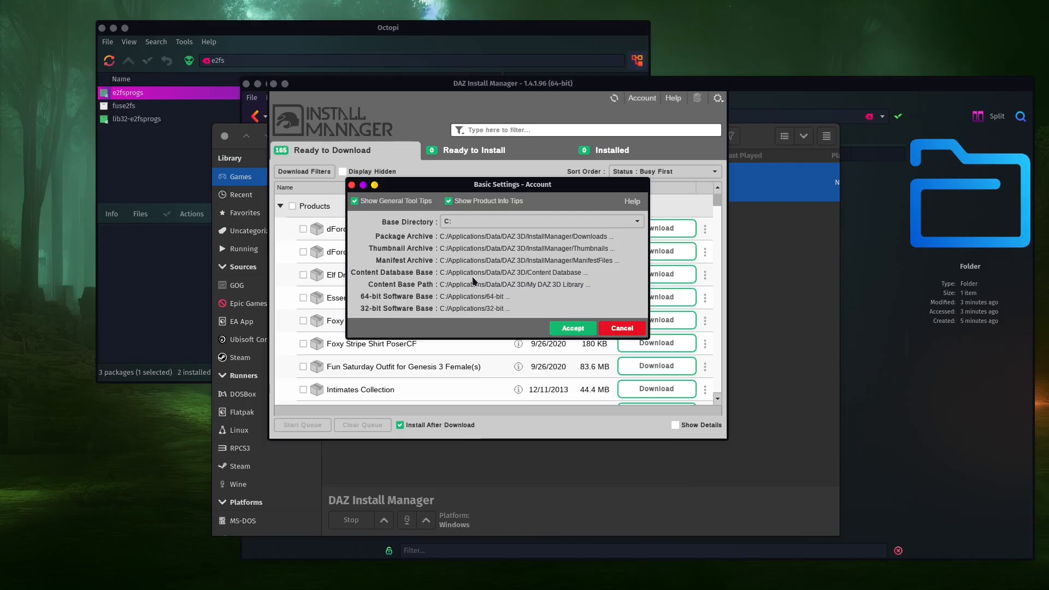
click(589, 330)
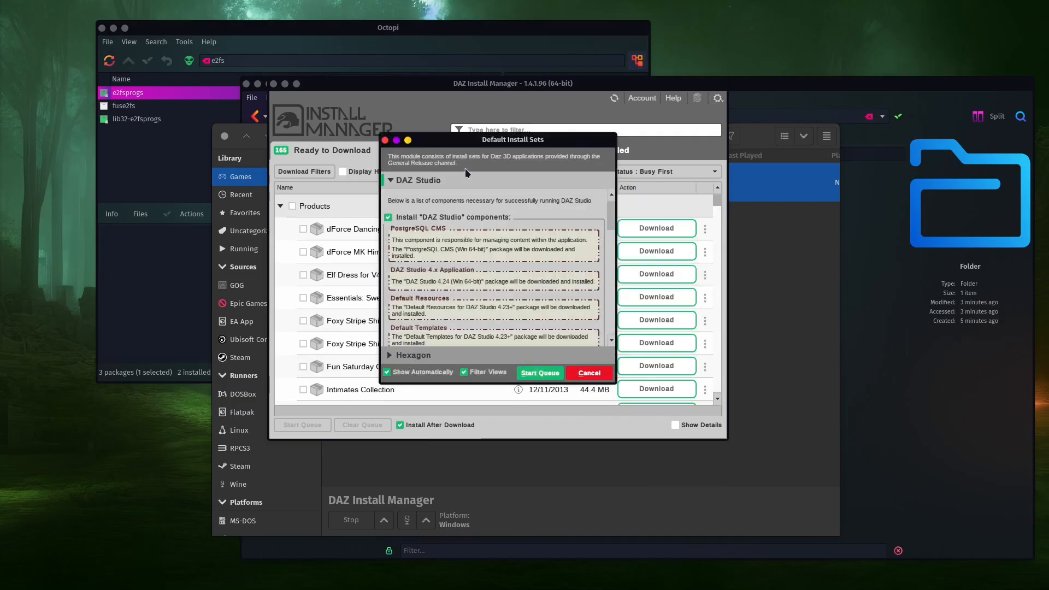
Step: Start the queue for the default install set to download and install the DAZ Studio components
click(540, 373)
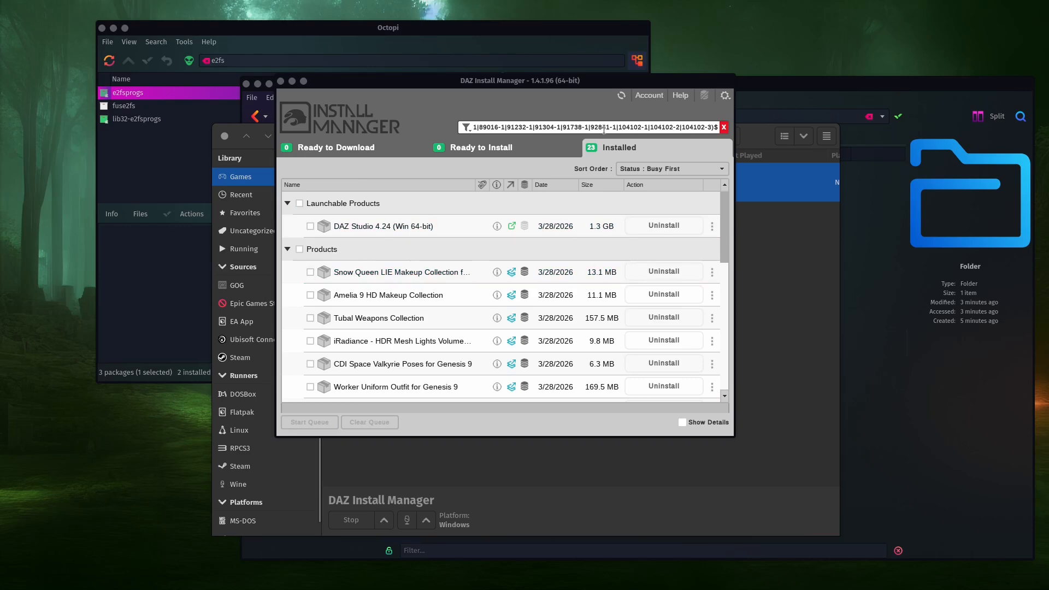
drag(389, 86, 394, 83)
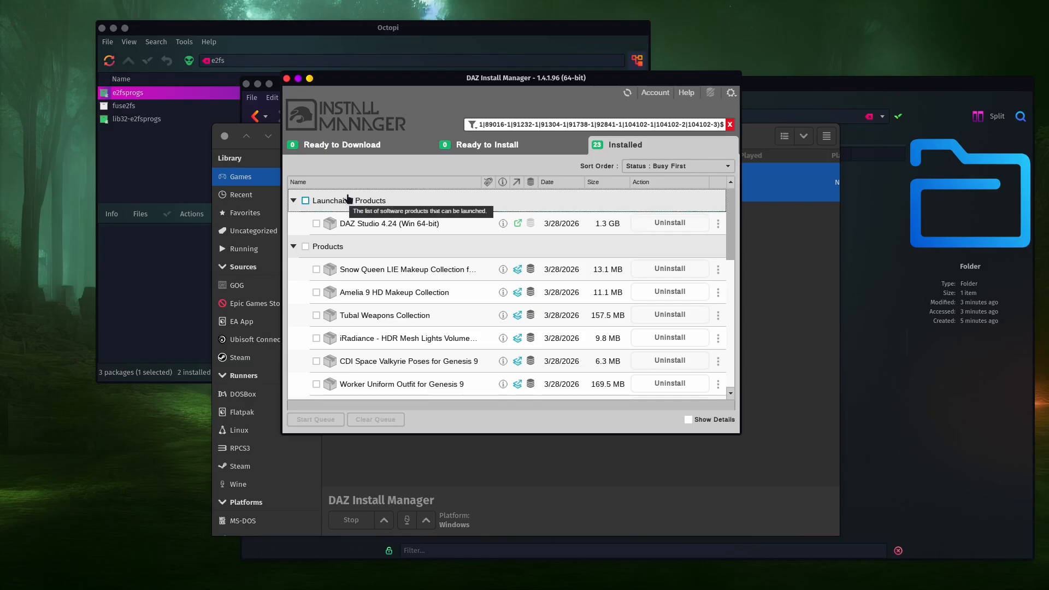
Step: Enable the Public Build release channel tag in the download filters and accept the settings
click(354, 141)
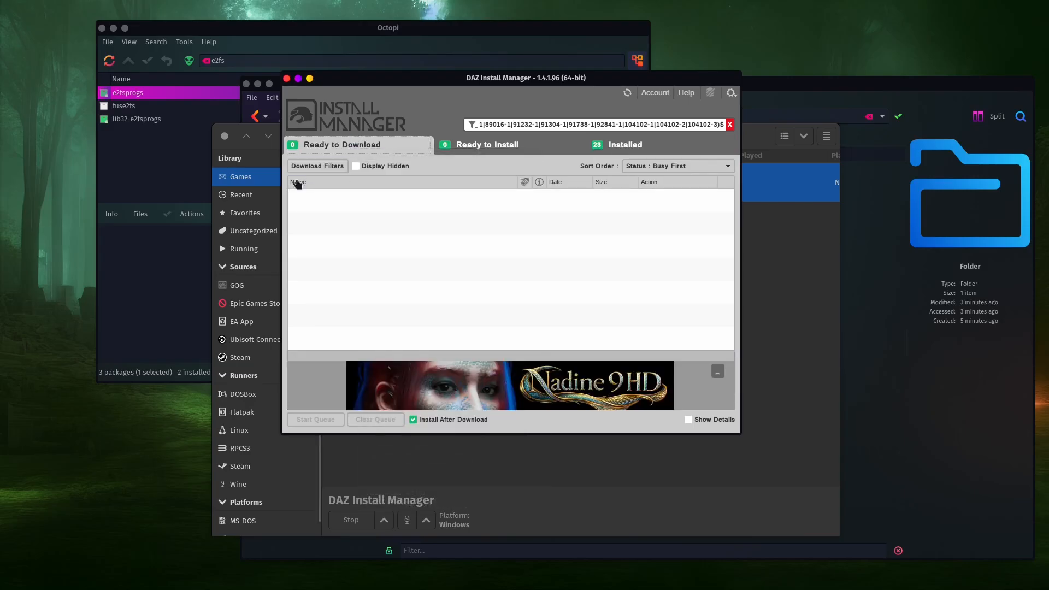
click(336, 166)
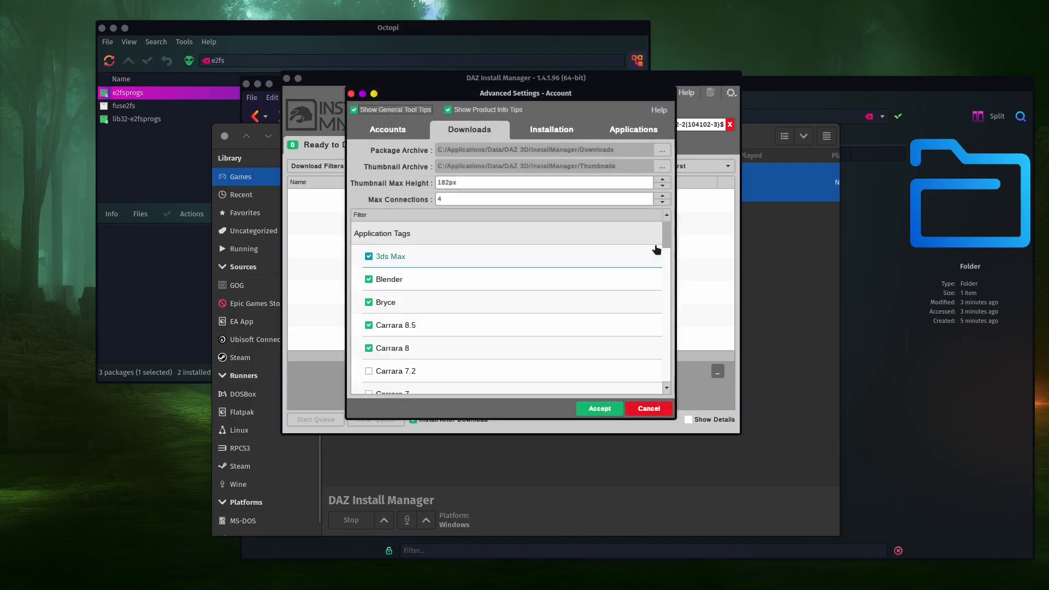
scroll(382, 284, down, 10)
click(369, 280)
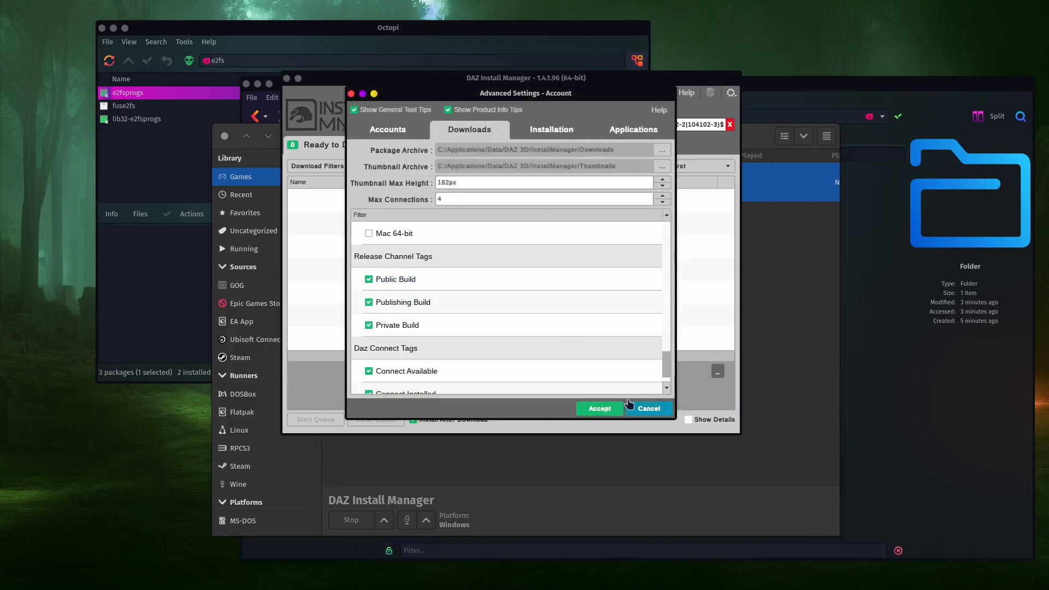
click(615, 410)
drag(450, 83, 454, 78)
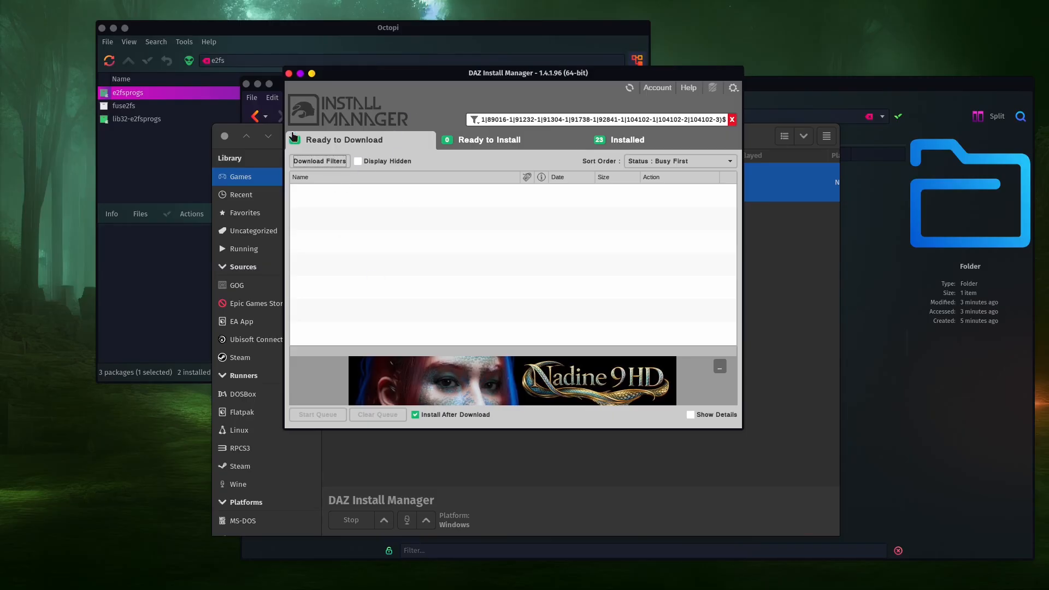
Step: Refresh the list of downloadable products, and close and relaunch DAZ Install Manager from Lutris
click(629, 88)
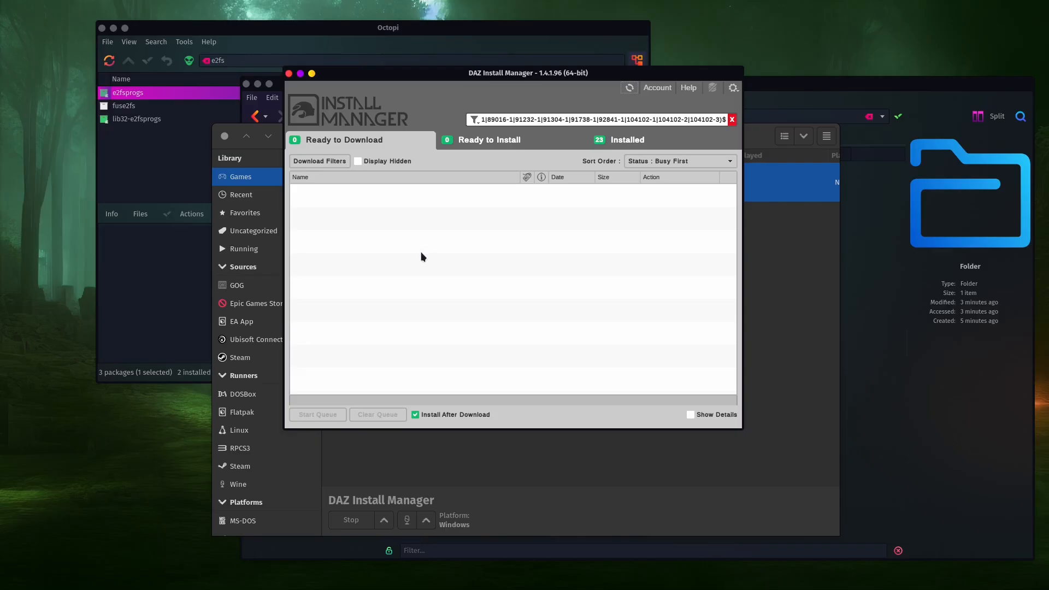
click(289, 73)
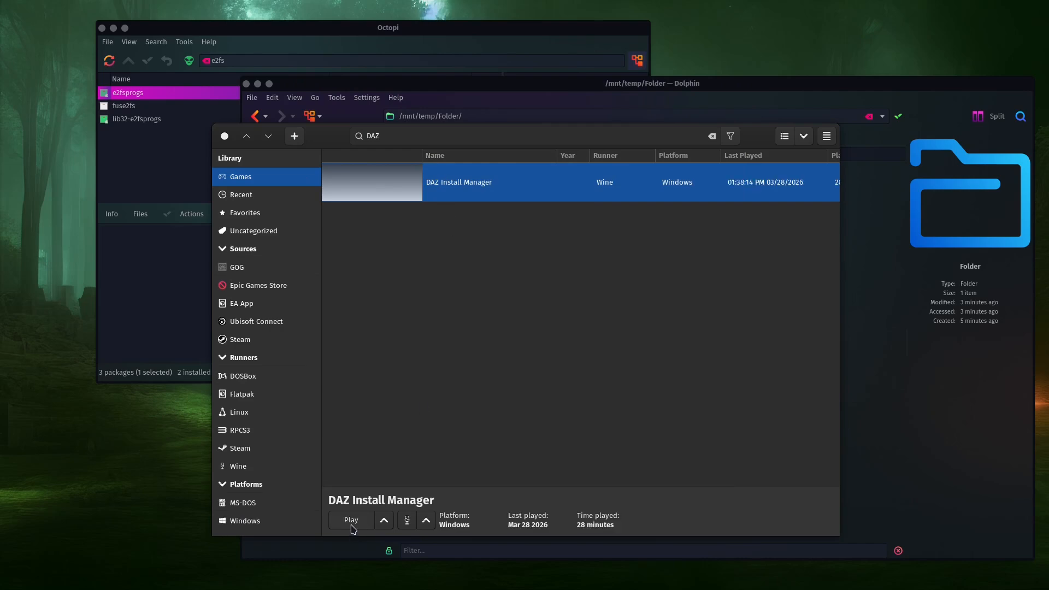
click(352, 523)
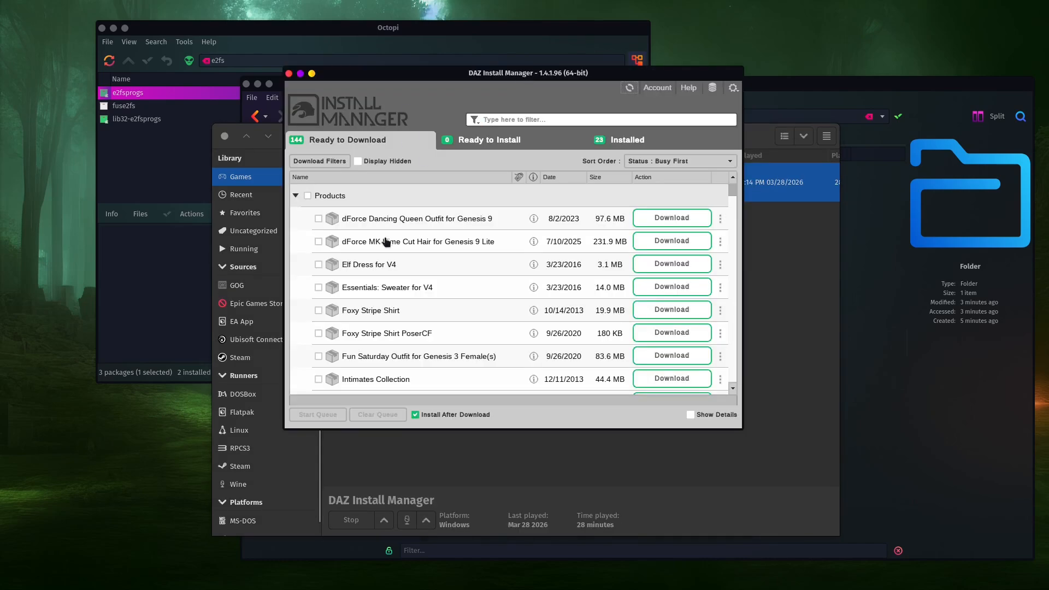
Step: Filter the downloadable products for "studio" and download the Daz Studio 2026 (Win 64-bit) Public Build +BETA+ package
click(519, 118)
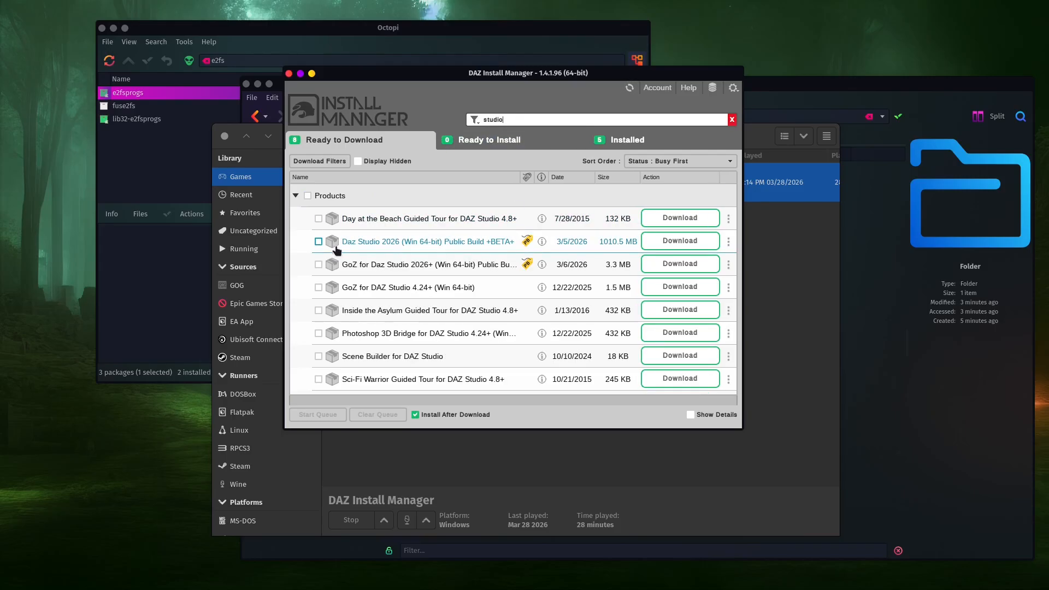
click(318, 242)
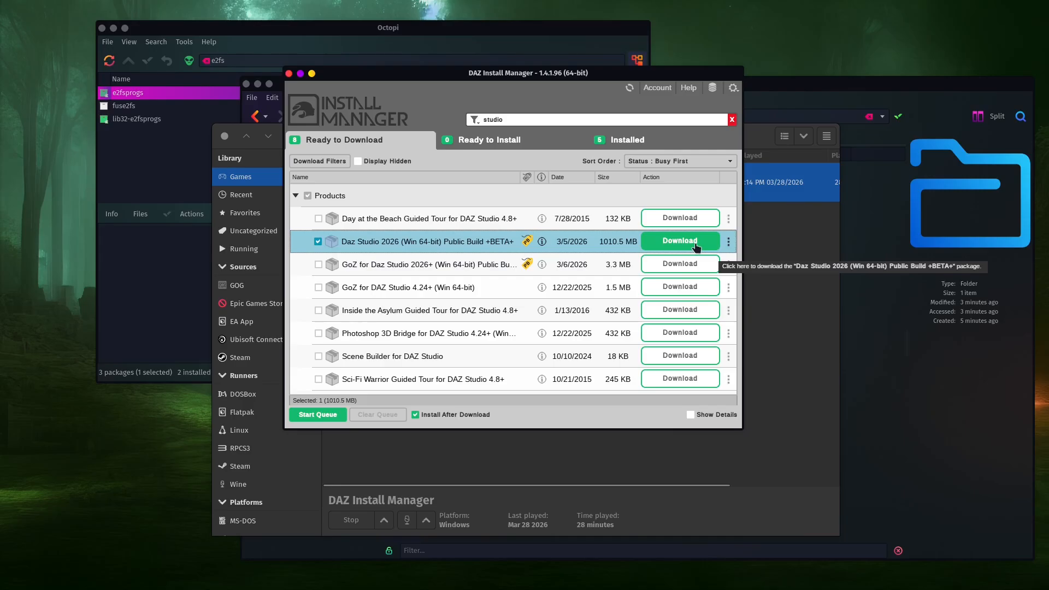
click(680, 241)
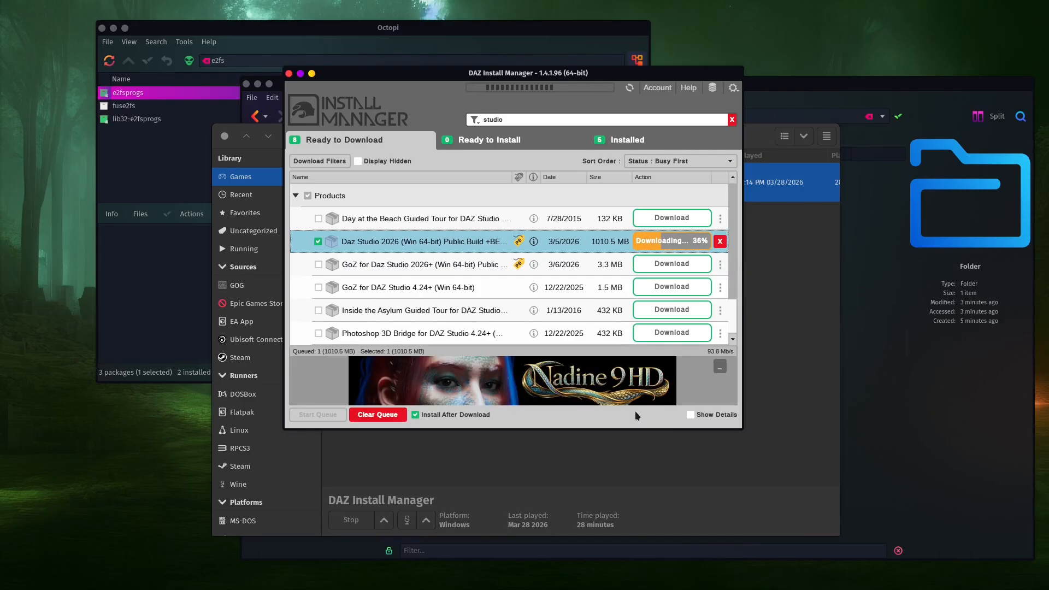
Step: Check the installed products for the DAZ Studio packages and close DAZ Install Manager
drag(600, 77, 611, 71)
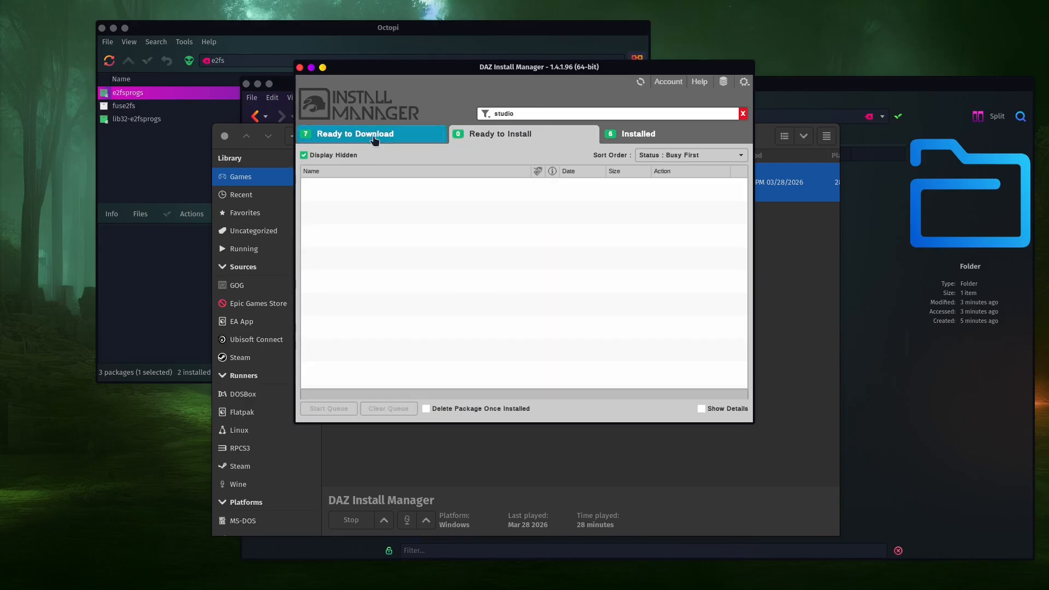
click(608, 135)
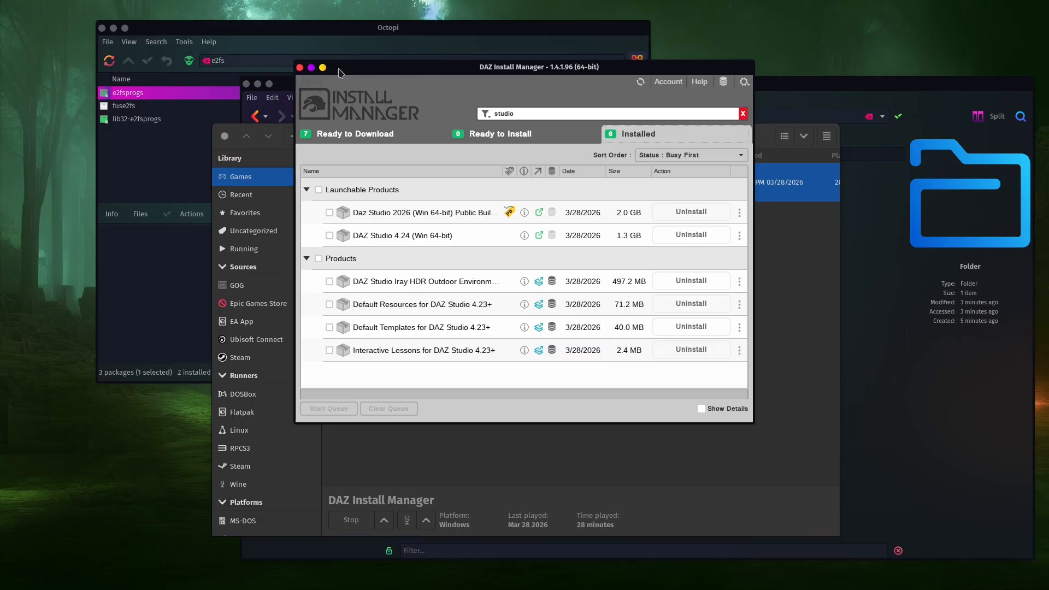
click(301, 68)
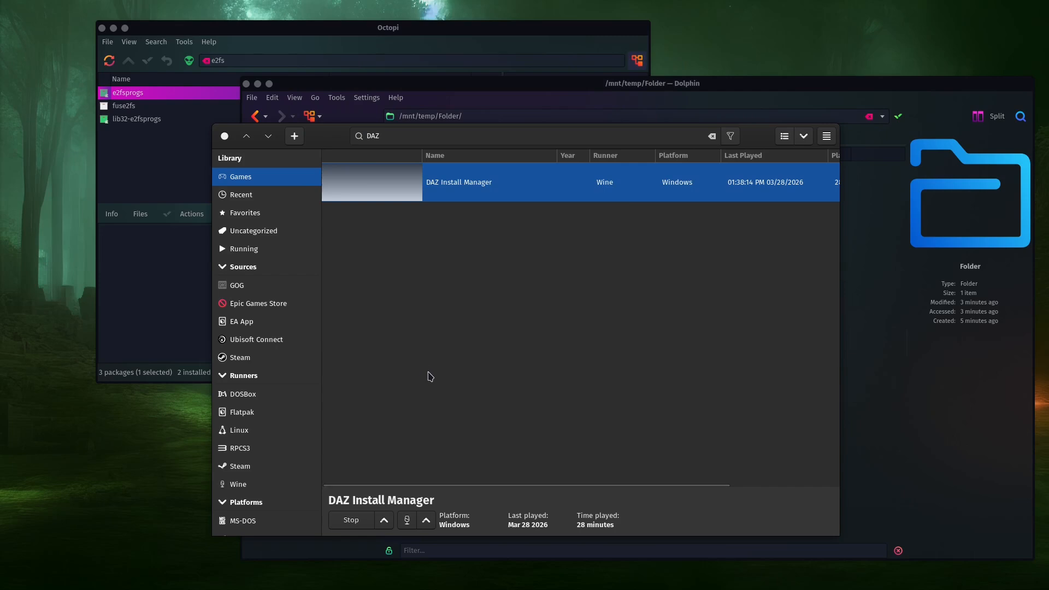
Step: Duplicate the DAZ Install Manager entry in Lutris and name the copy "DAZ 4.x"
right_click(448, 189)
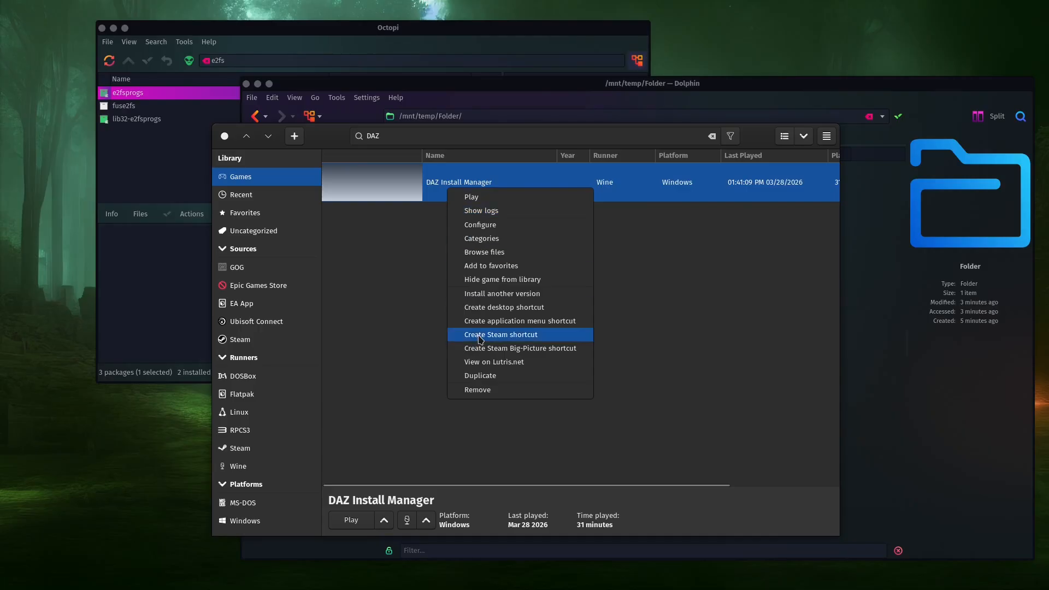
click(492, 381)
drag(489, 347, 412, 347)
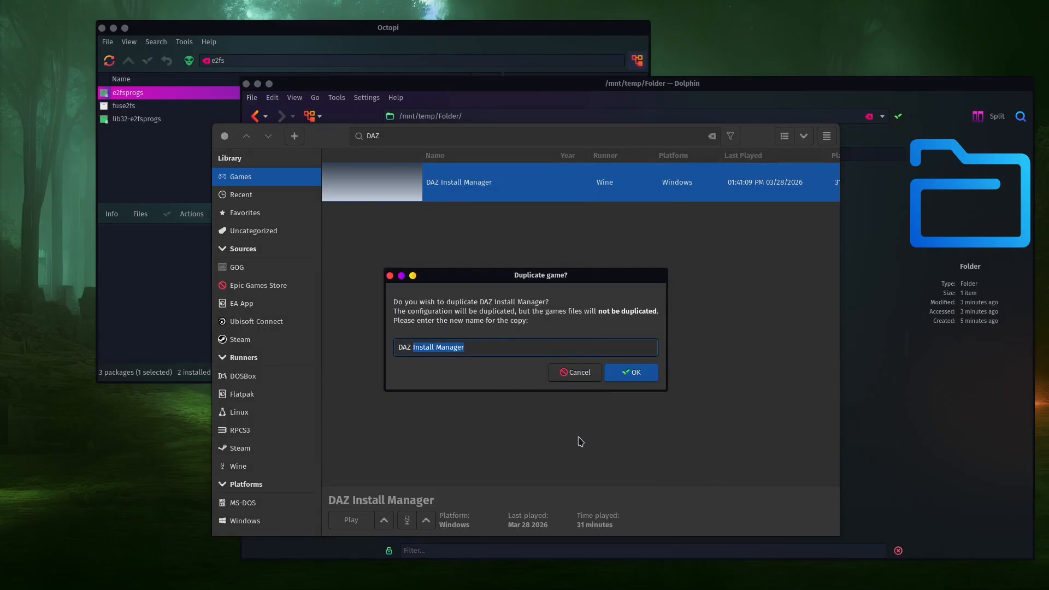
text(4.x)
key(Return)
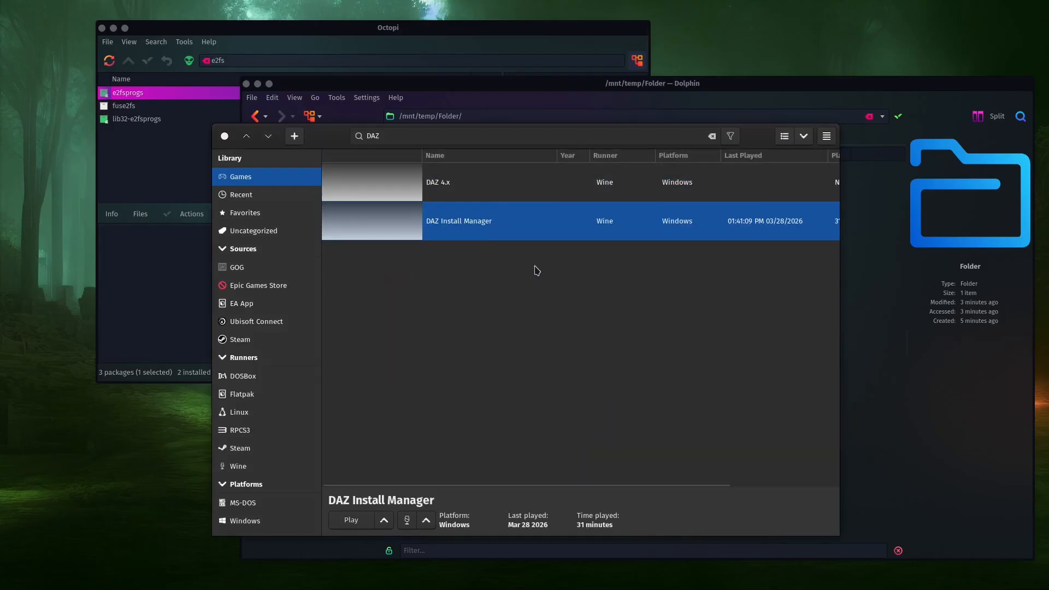
Step: Duplicate the DAZ 4.x entry and name the copy "DAZ 6.x"
click(479, 192)
right_click(484, 189)
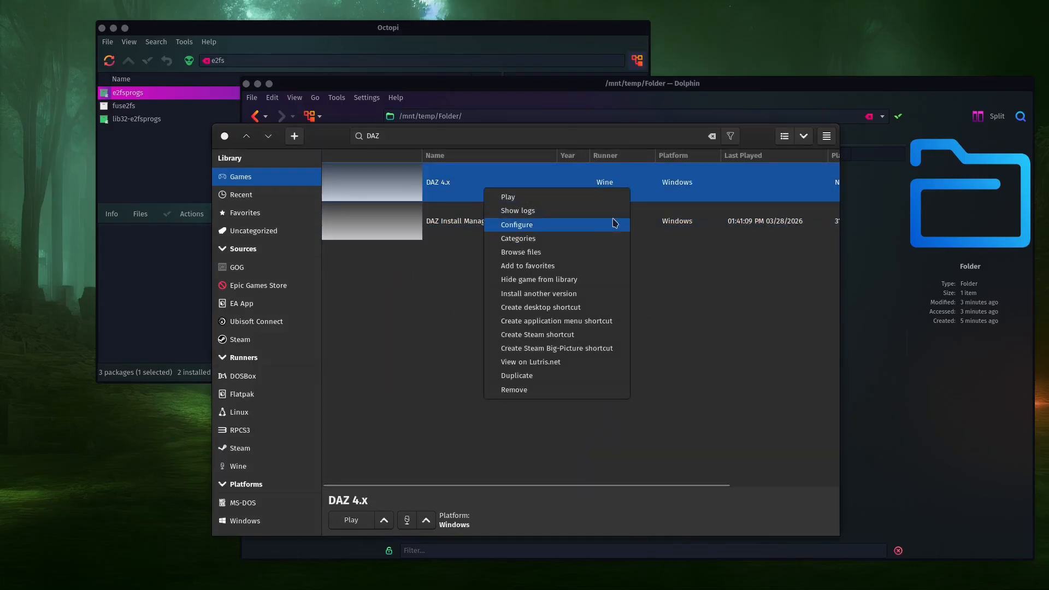
click(530, 376)
key(End)
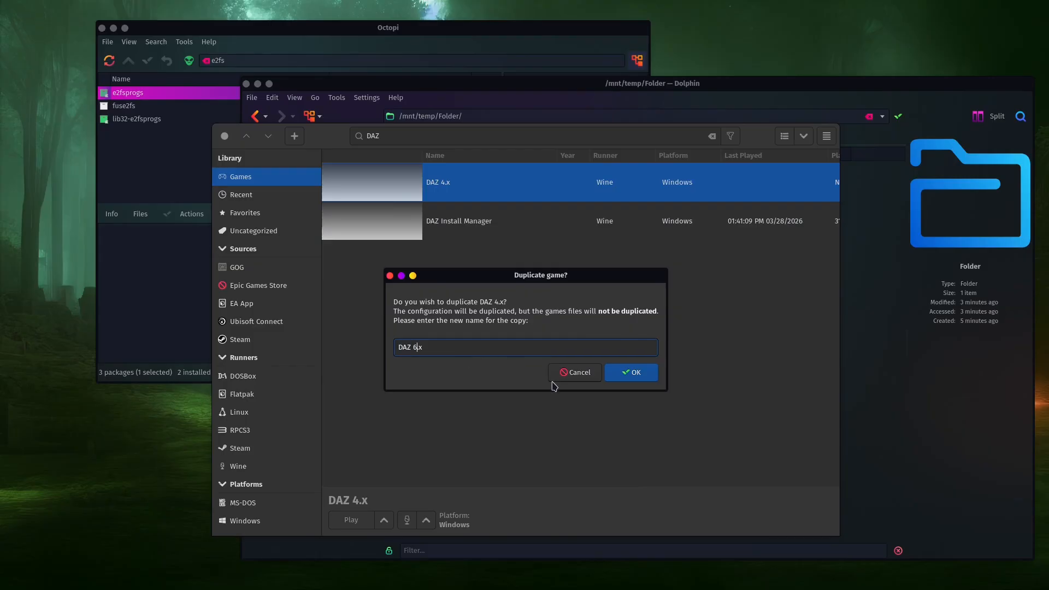
click(629, 372)
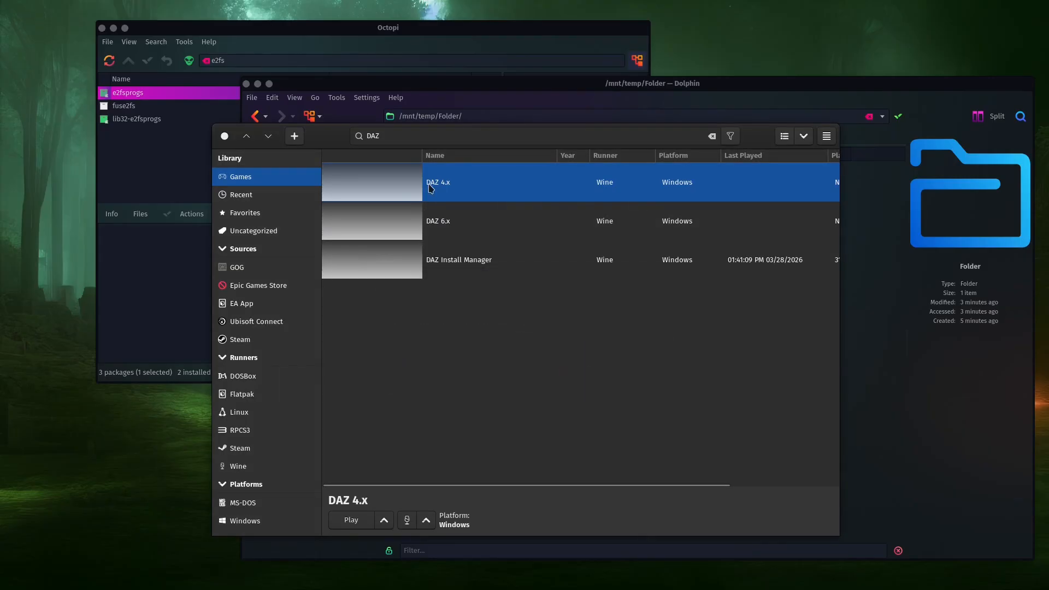
Step: Configure DAZ 4.x to use DAZStudio.exe from drive_c/Applications/64-bit/DAZ 3D/DAZStudio4 as its executable
right_click(487, 188)
click(545, 223)
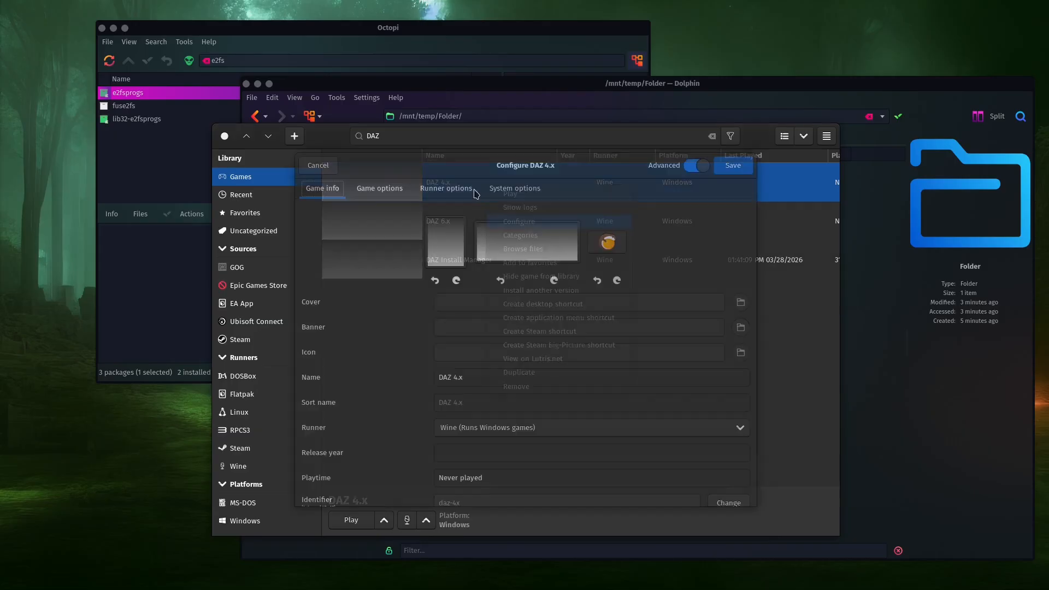
click(383, 191)
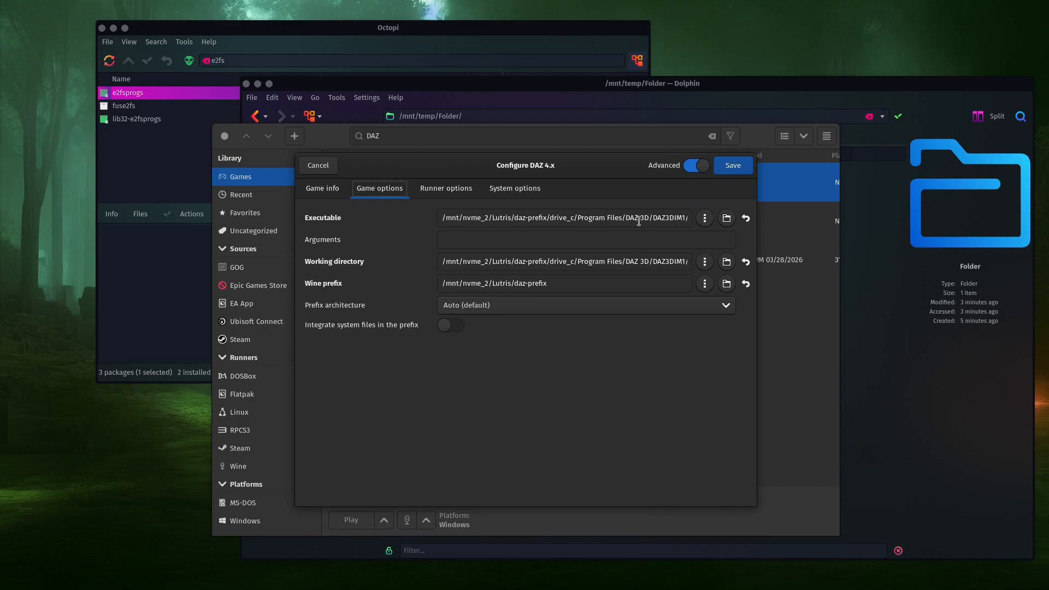
click(706, 218)
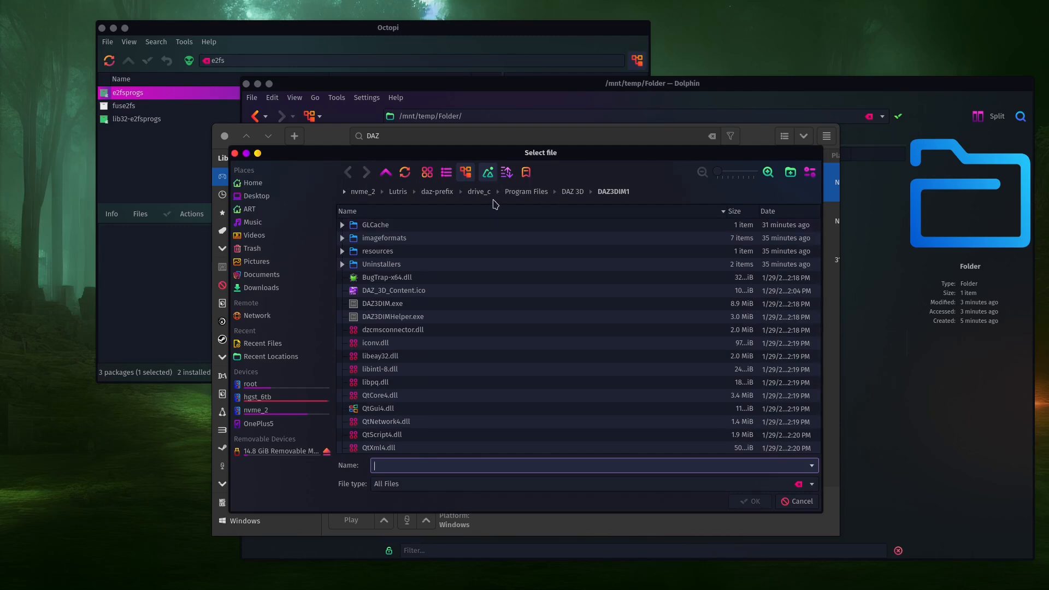
click(479, 191)
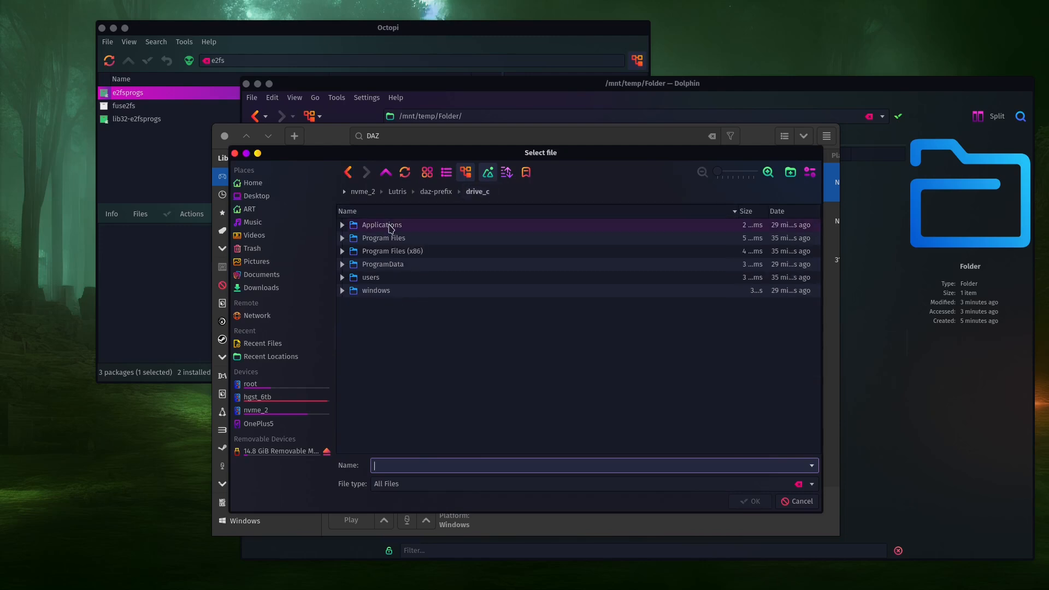
double_click(391, 228)
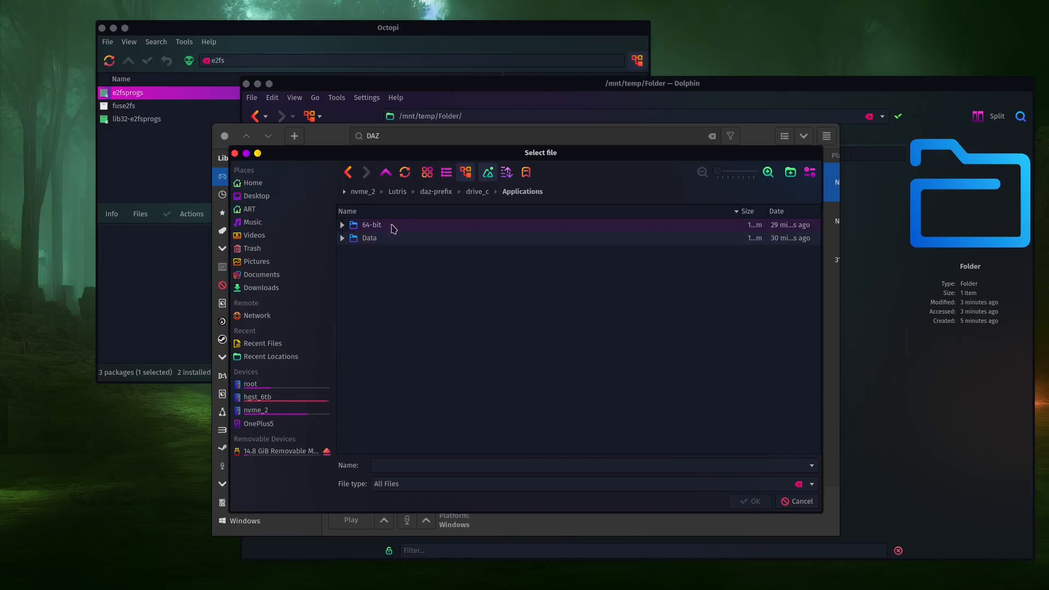
double_click(386, 230)
double_click(386, 230)
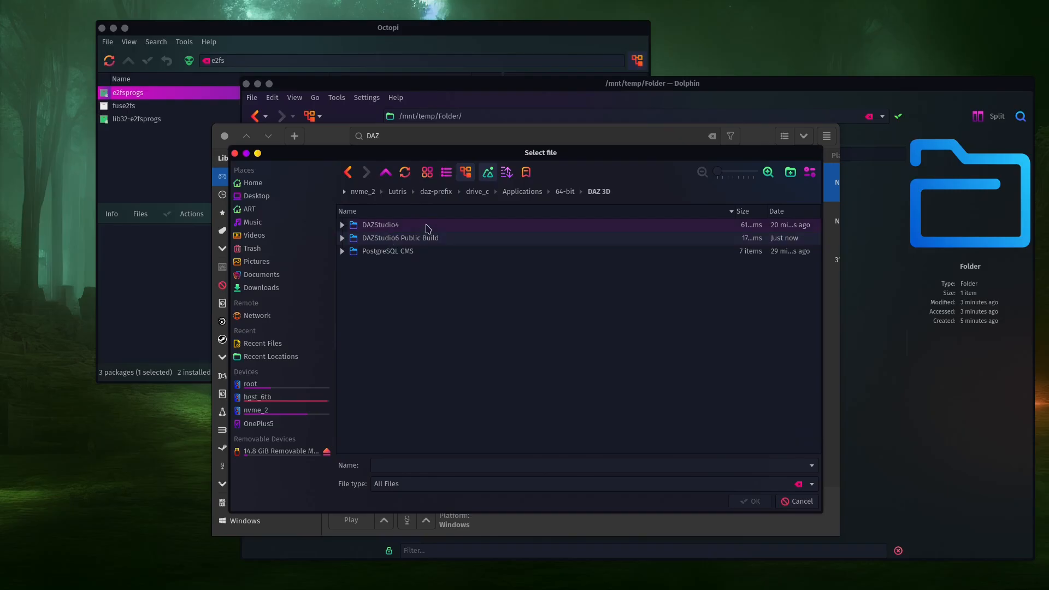
double_click(428, 228)
scroll(408, 381, down, 5)
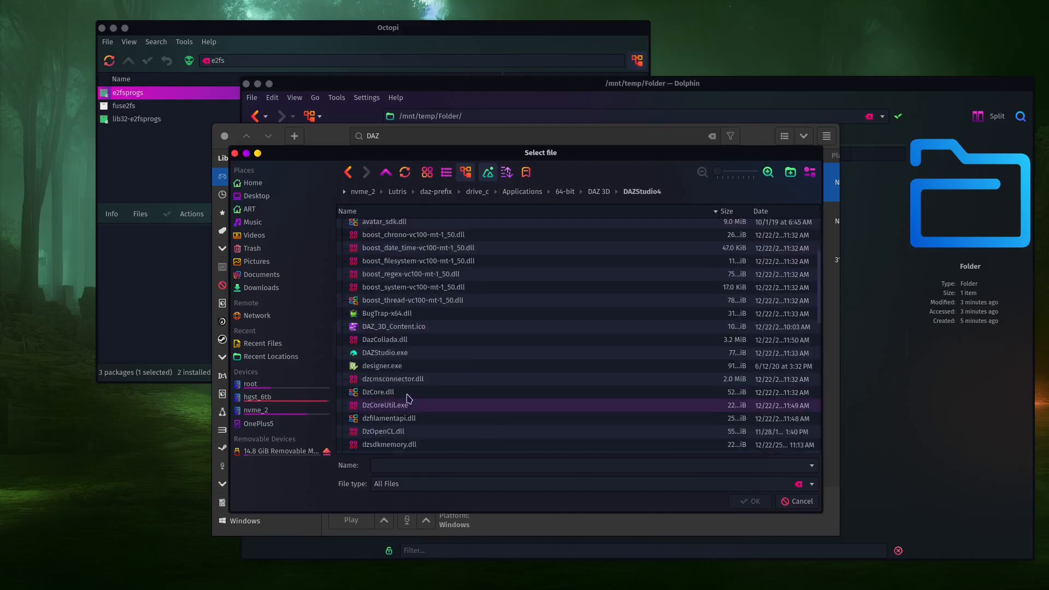
double_click(404, 280)
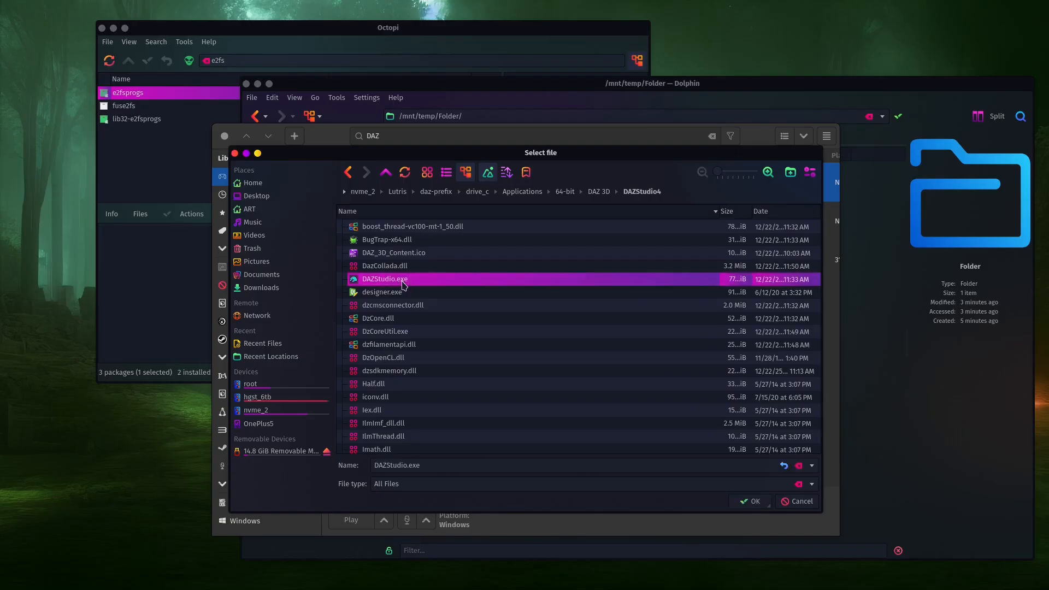
Step: Replace the DAZ 4.x working directory with the folder path copied from its executable, and save the configuration
click(643, 217)
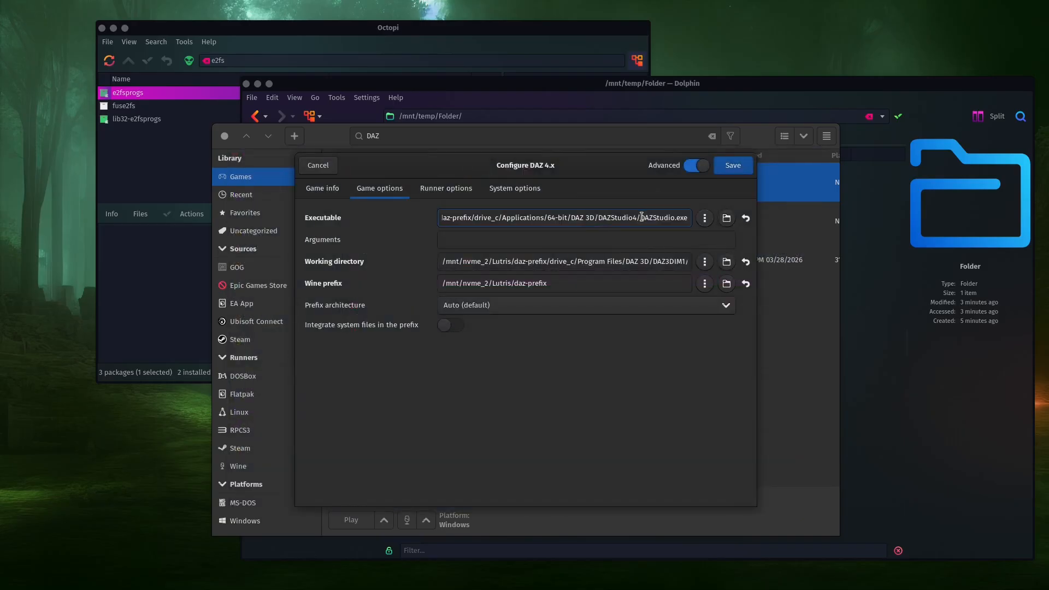
drag(643, 217, 353, 216)
key(ctrl+c)
click(620, 266)
key(ctrl+a)
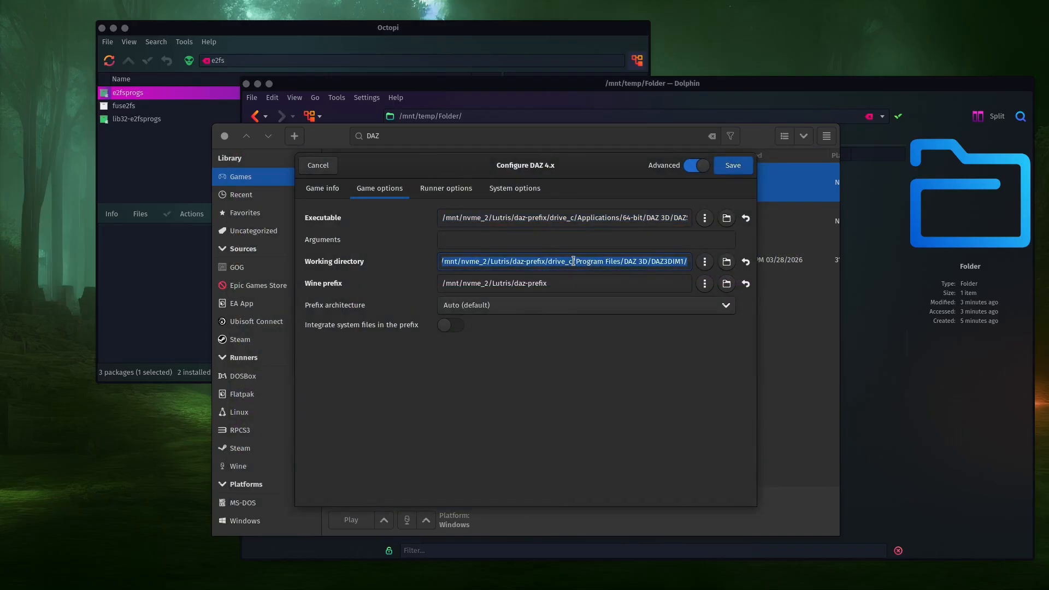
key(ctrl+v)
click(744, 168)
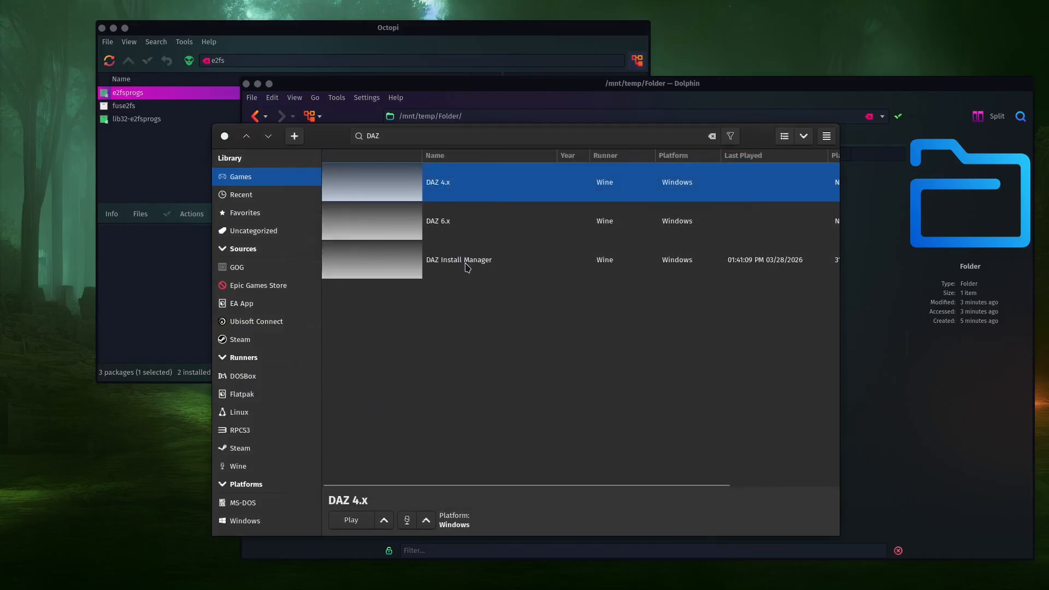
Step: Configure DAZ 6.x to use DAZStudio.exe from drive_c/Applications/64-bit/DAZ 3D/DAZStudio6 Public Build as its executable
right_click(459, 235)
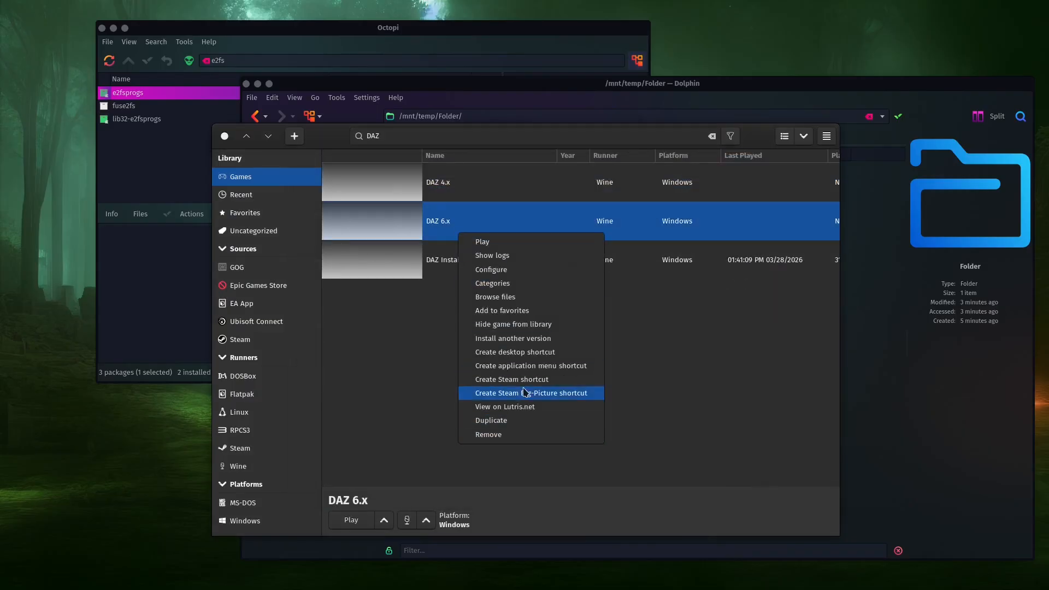
click(520, 269)
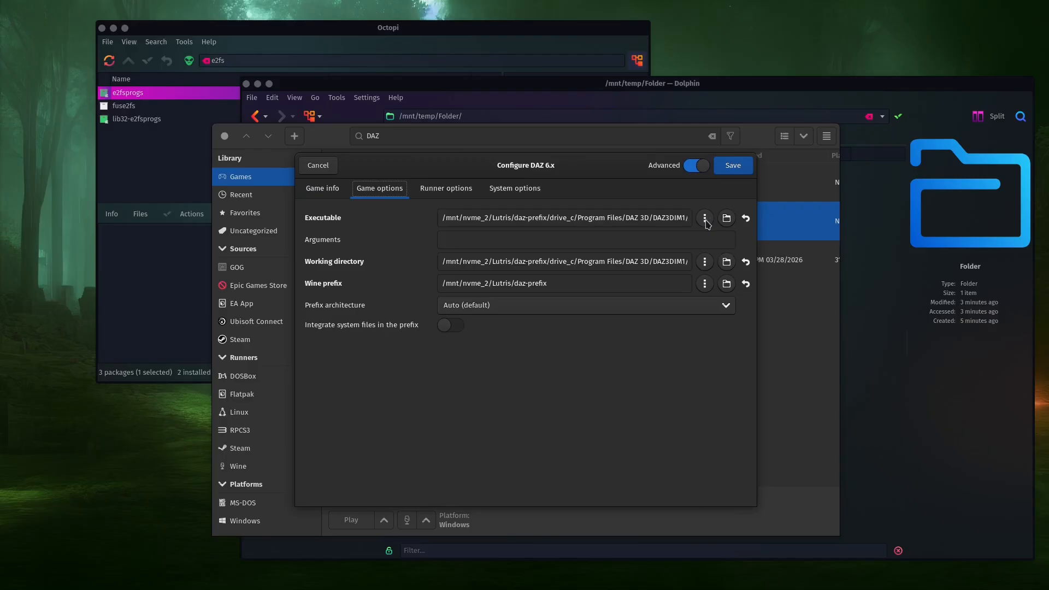
click(705, 217)
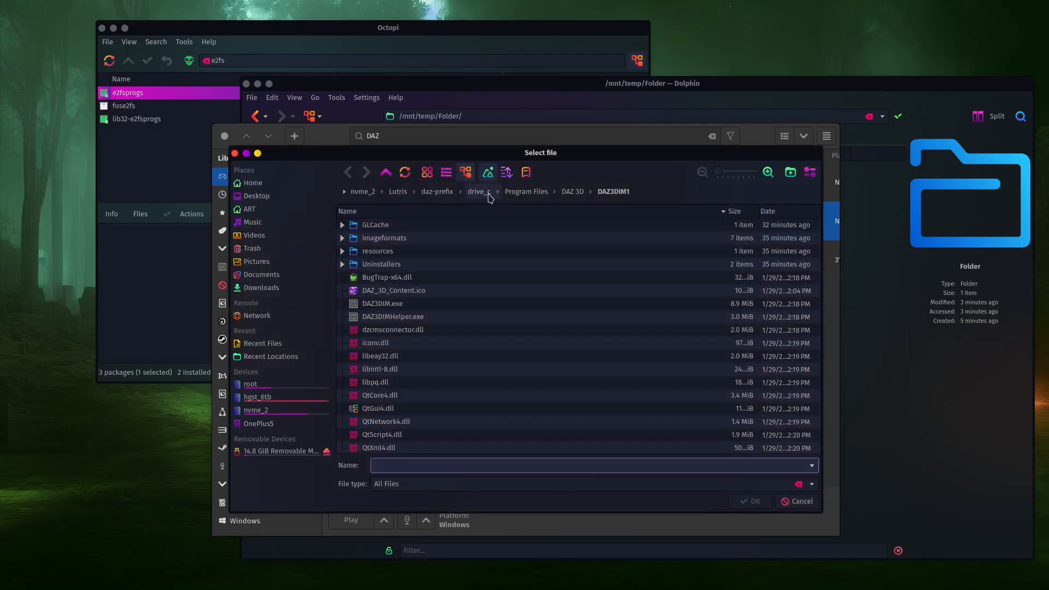
click(480, 194)
double_click(408, 226)
double_click(389, 236)
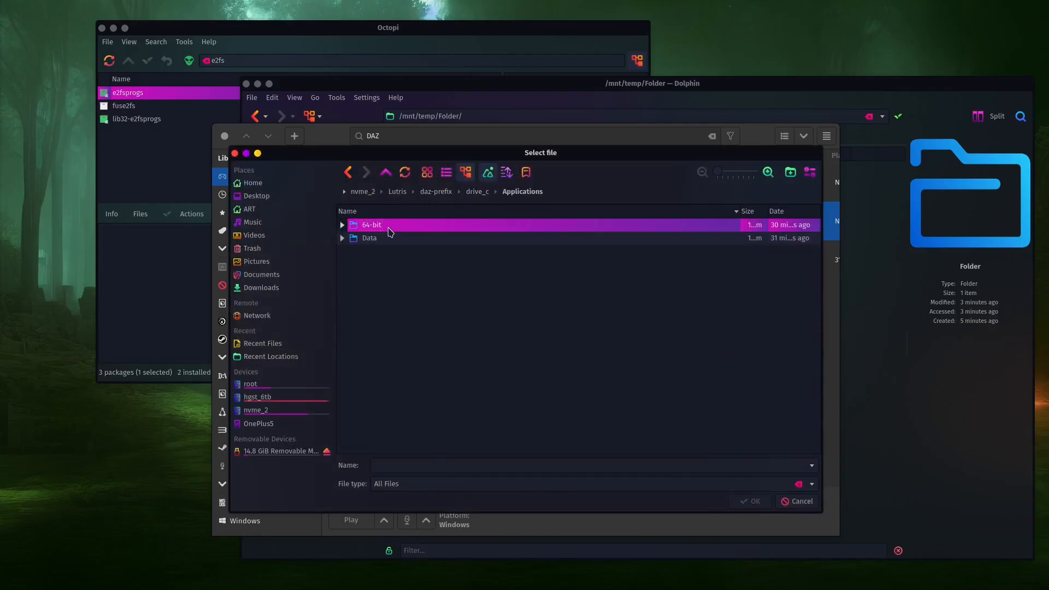
double_click(389, 226)
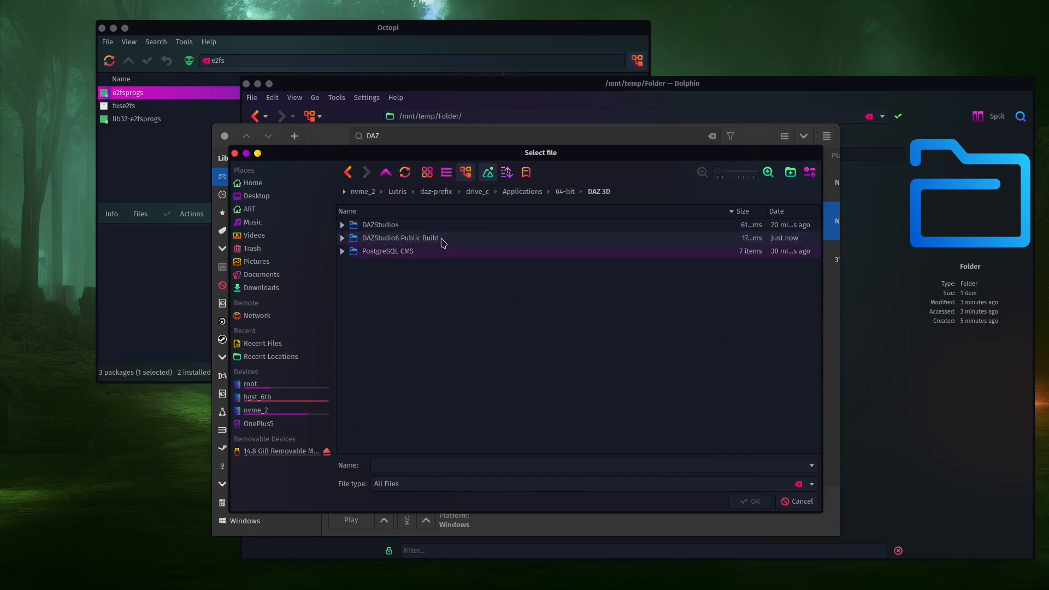
double_click(440, 239)
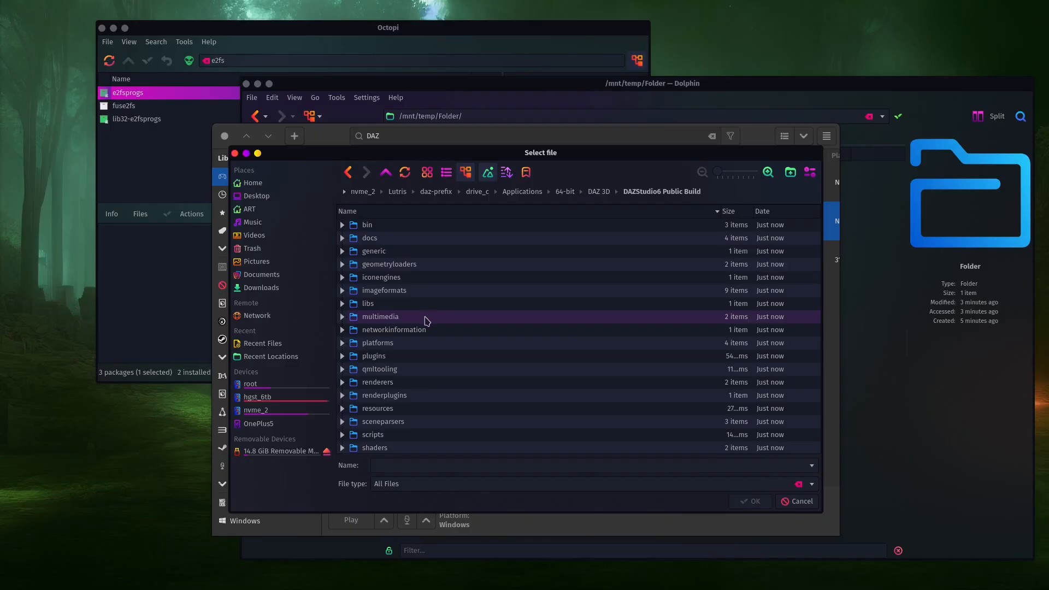
scroll(429, 328, down, 5)
scroll(429, 328, down, 4)
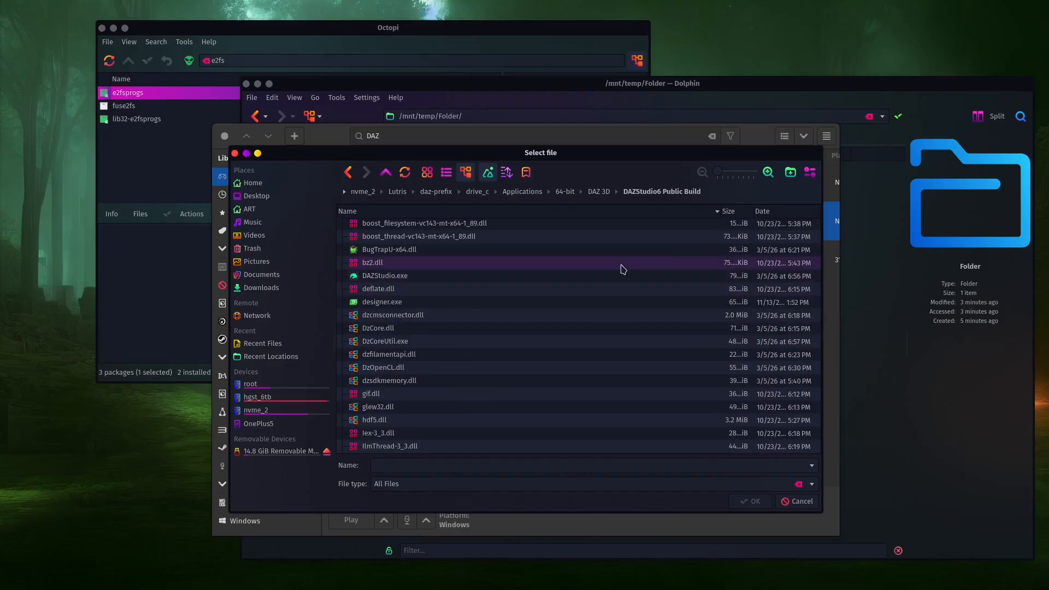
drag(823, 194, 891, 194)
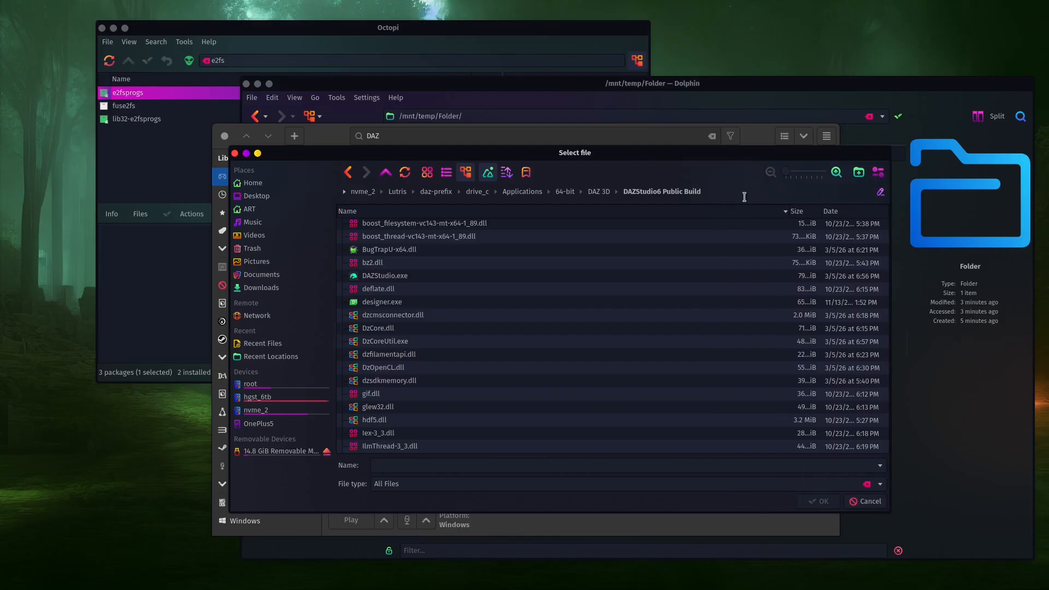
click(715, 189)
click(715, 189)
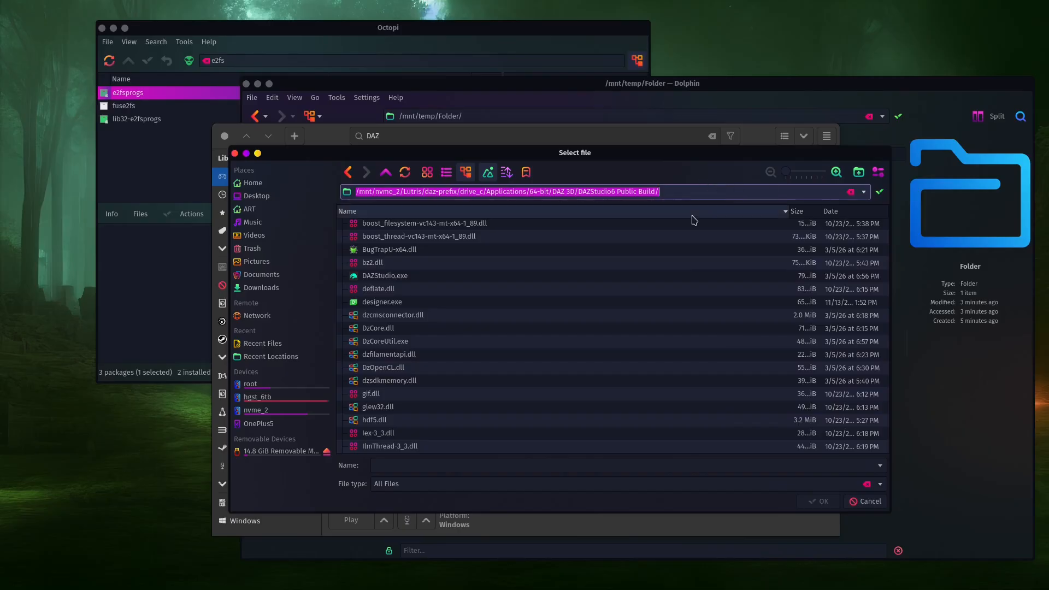
key(Escape)
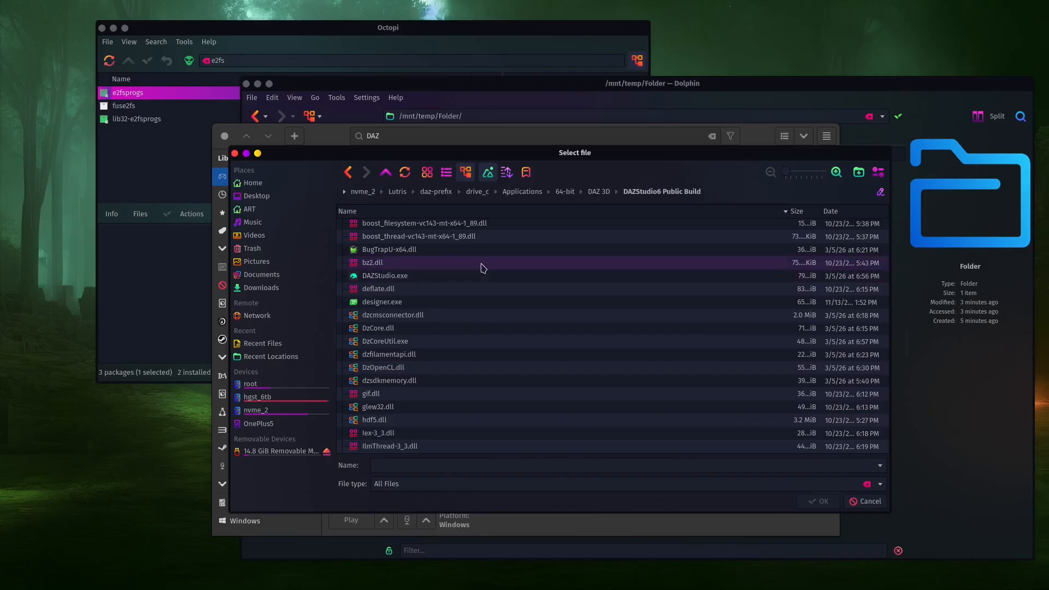
double_click(388, 278)
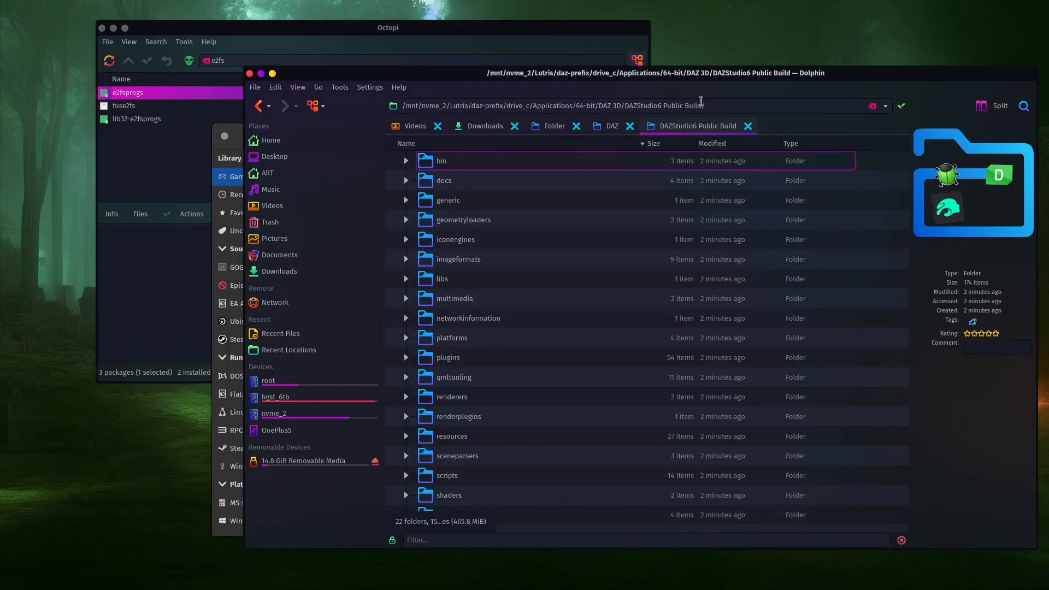
Step: Replace the DAZ 6.x working directory with the path of the DAZStudio6 Public Build folder, and save the configuration
drag(656, 74, 659, 40)
click(574, 531)
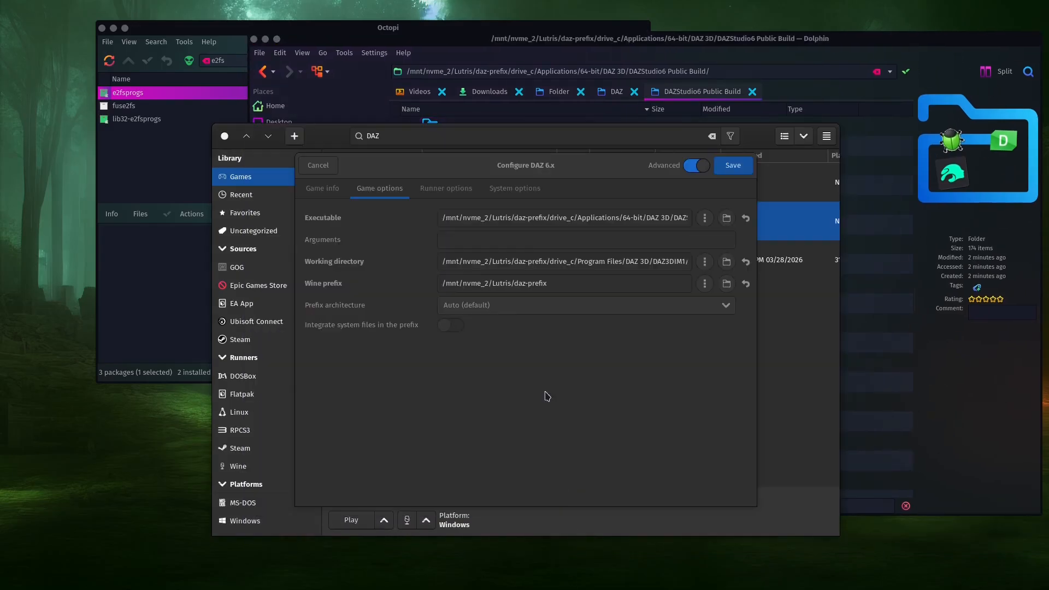
triple_click(639, 218)
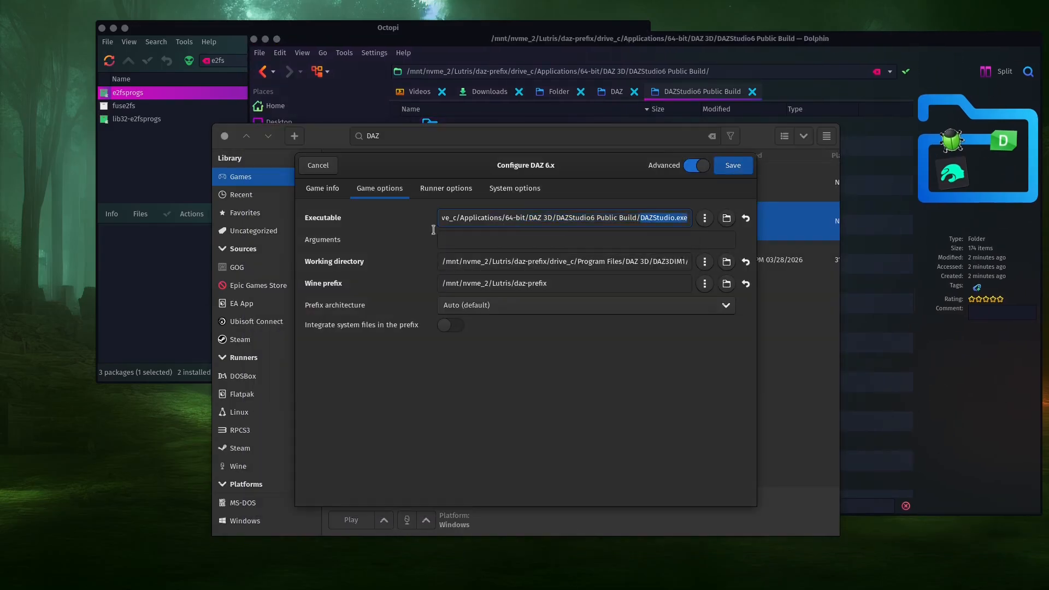
triple_click(508, 262)
key(ctrl+v)
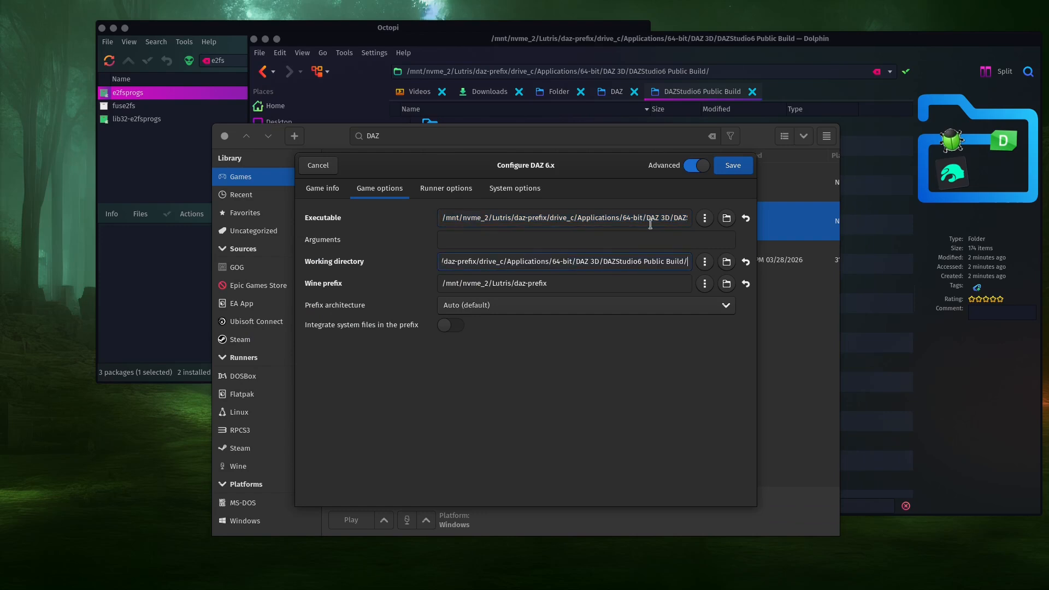
click(732, 166)
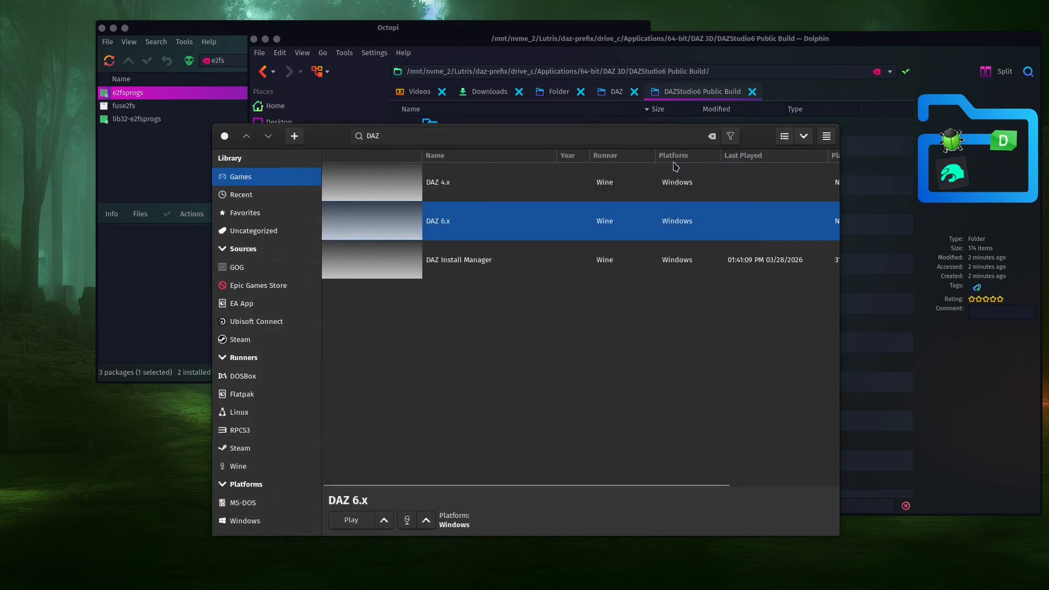
Step: Bring up the icuuc.zip archive beside the DAZStudio6 Public Build folder, and switch to the browser's DLL-files page for icuuc.dll
click(889, 38)
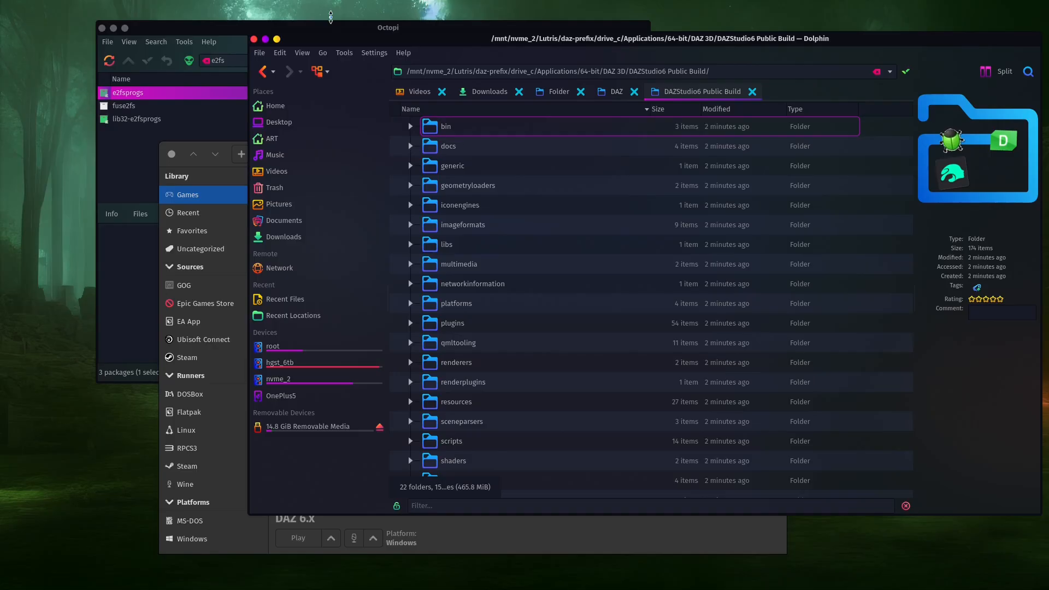
drag(0, 65, 244, 68)
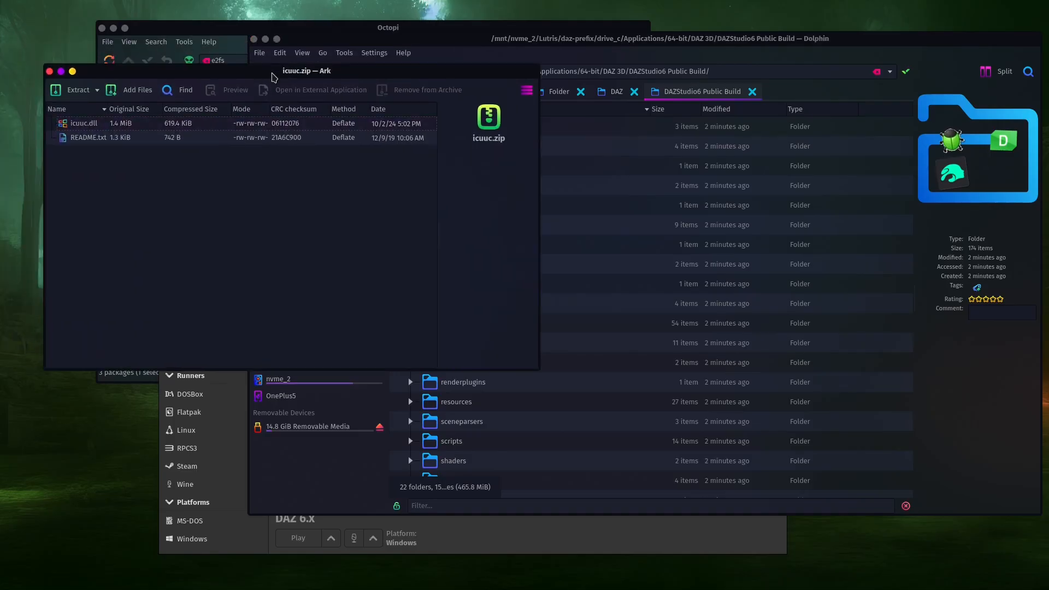
click(54, 141)
drag(0, 142, 932, 31)
click(311, 58)
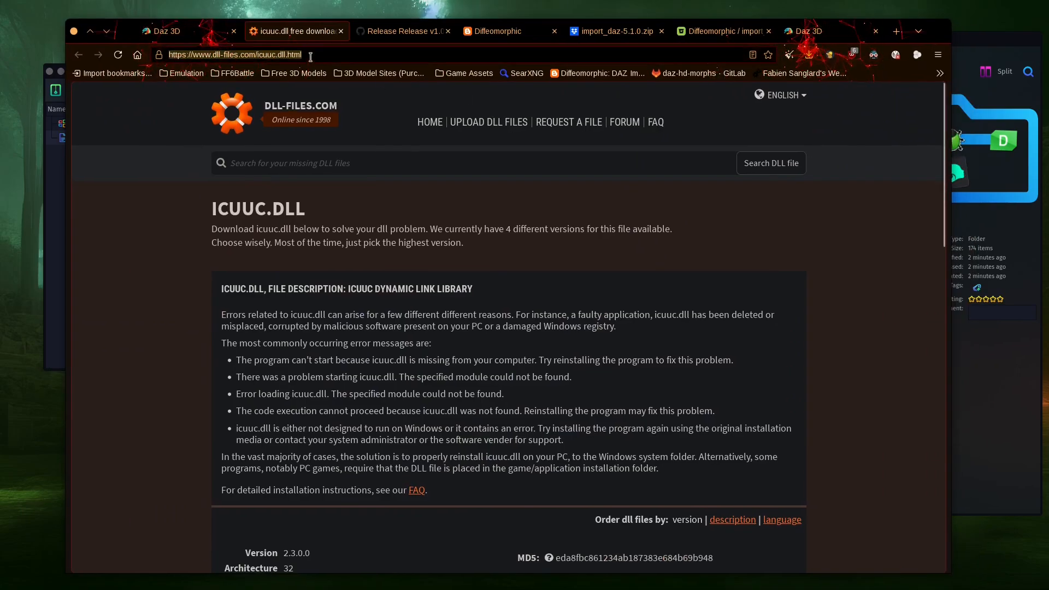
Step: Examine the icuuc.dll versions offered on the DLL-files page, comparing the architecture of each download
scroll(437, 265, down, 6)
scroll(412, 263, up, 5)
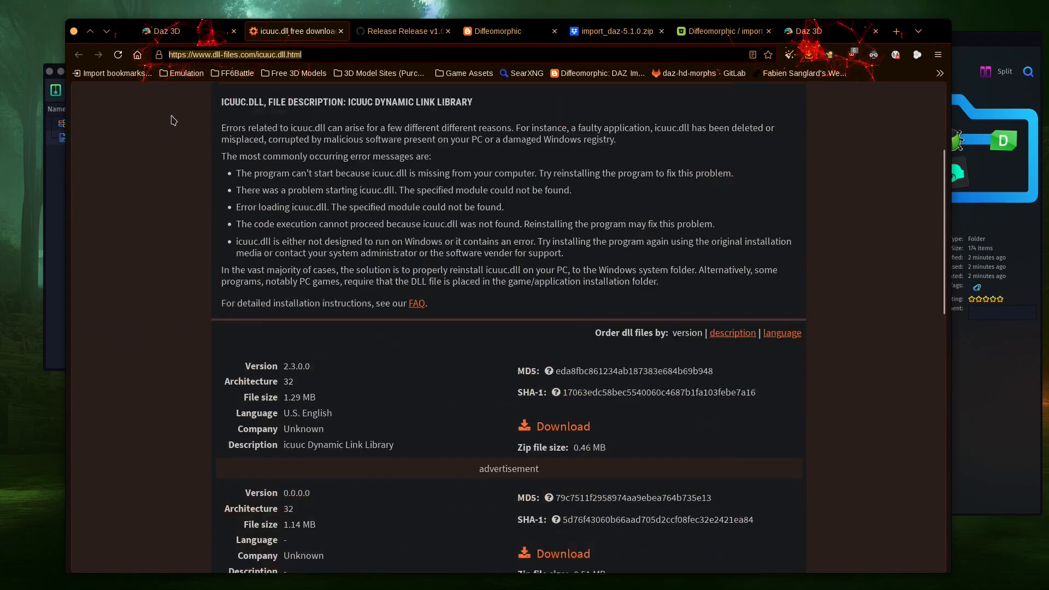
scroll(363, 227, down, 8)
scroll(349, 243, up, 2)
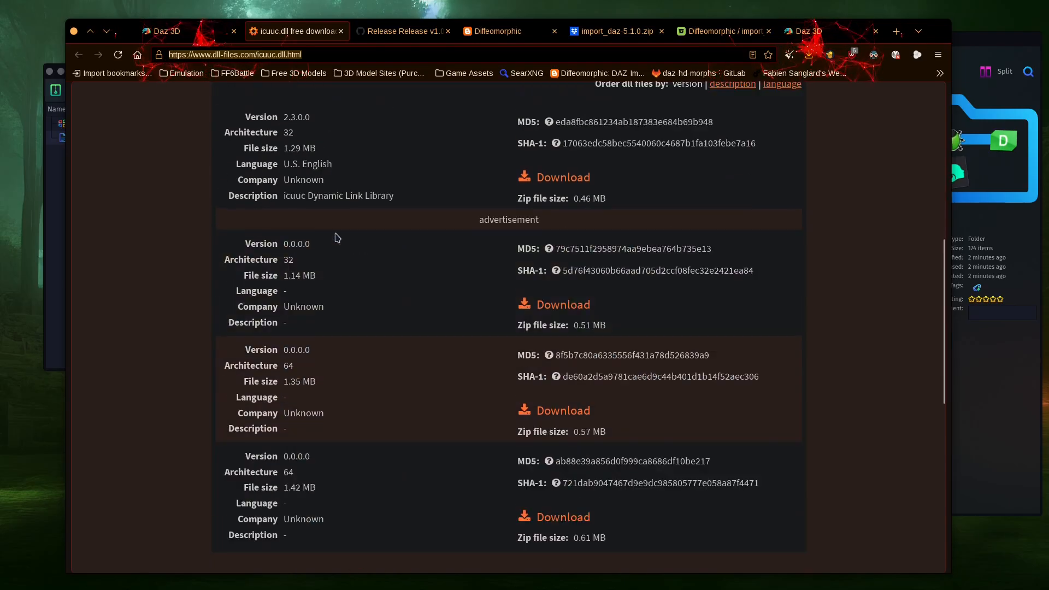
scroll(284, 137, up, 1)
drag(283, 195, 328, 334)
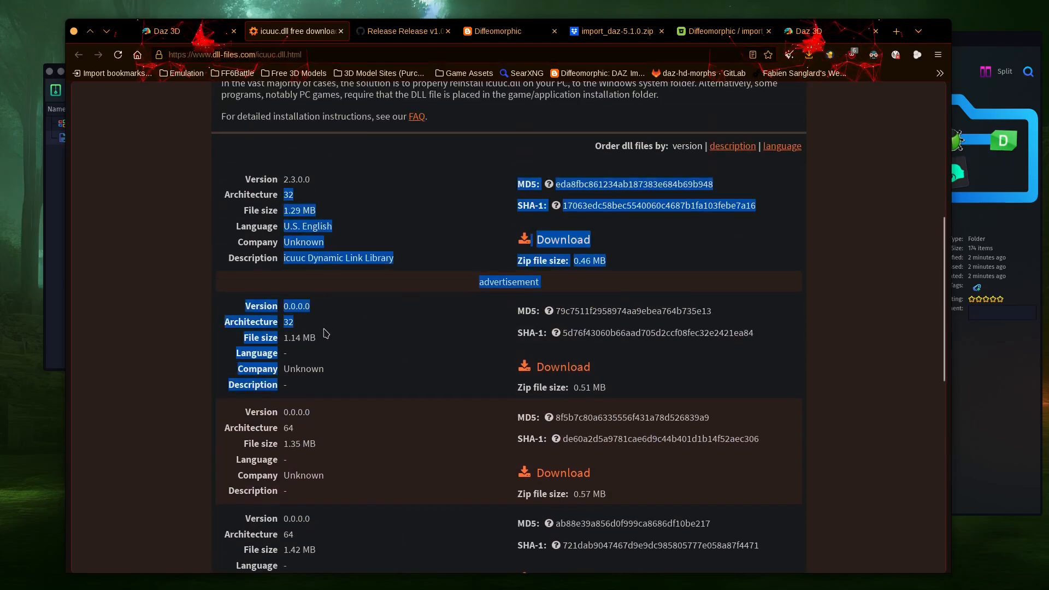
click(331, 336)
scroll(333, 336, down, 4)
scroll(334, 336, up, 1)
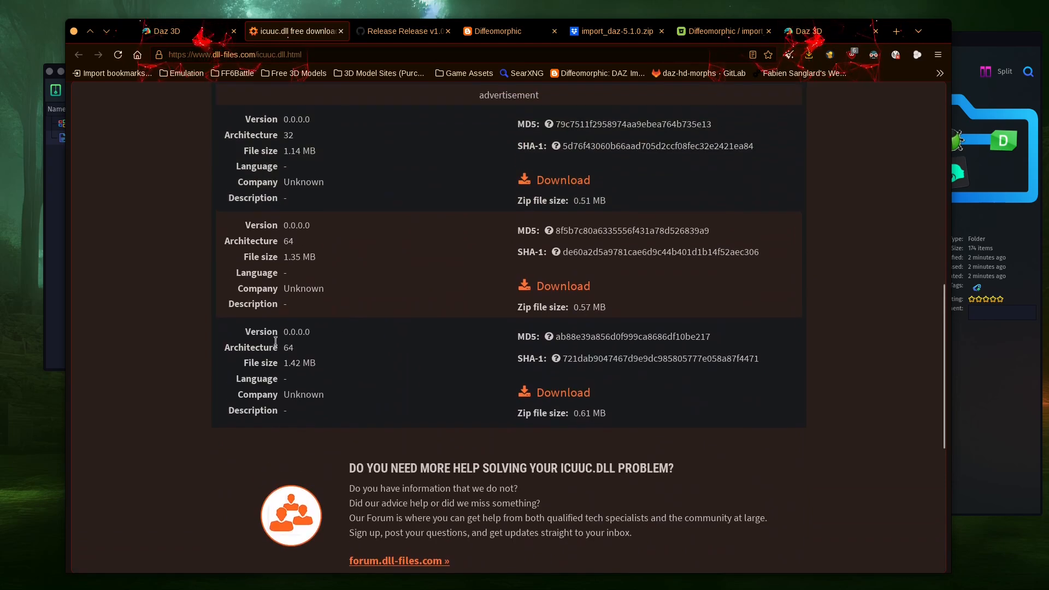
drag(287, 348, 295, 348)
Step: Request the 64-bit, 1.42 MB icuuc.dll download, cancel saving the archive, and close the DLL-files page
click(545, 394)
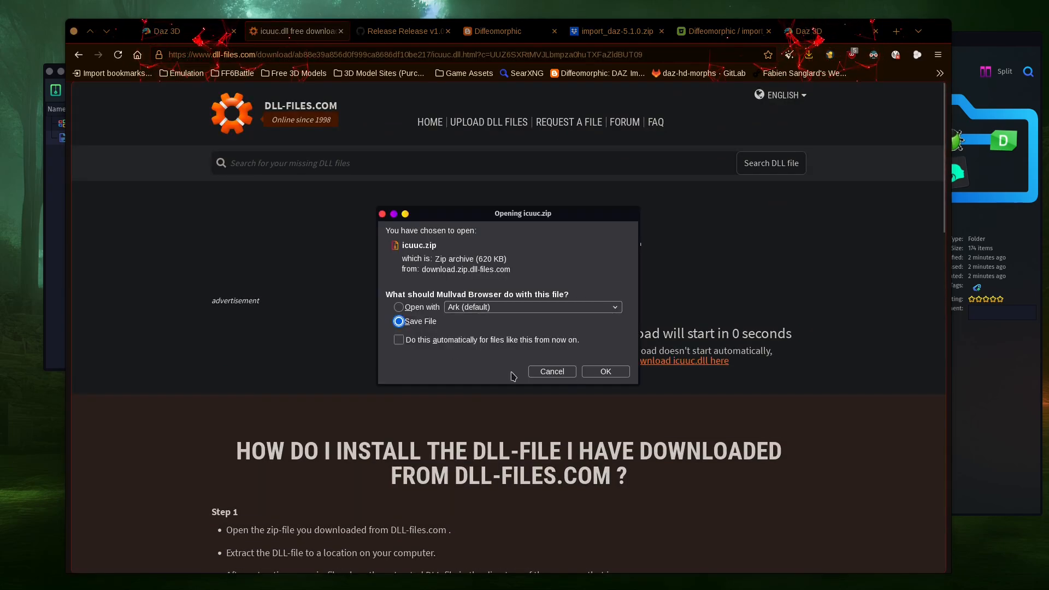
click(551, 373)
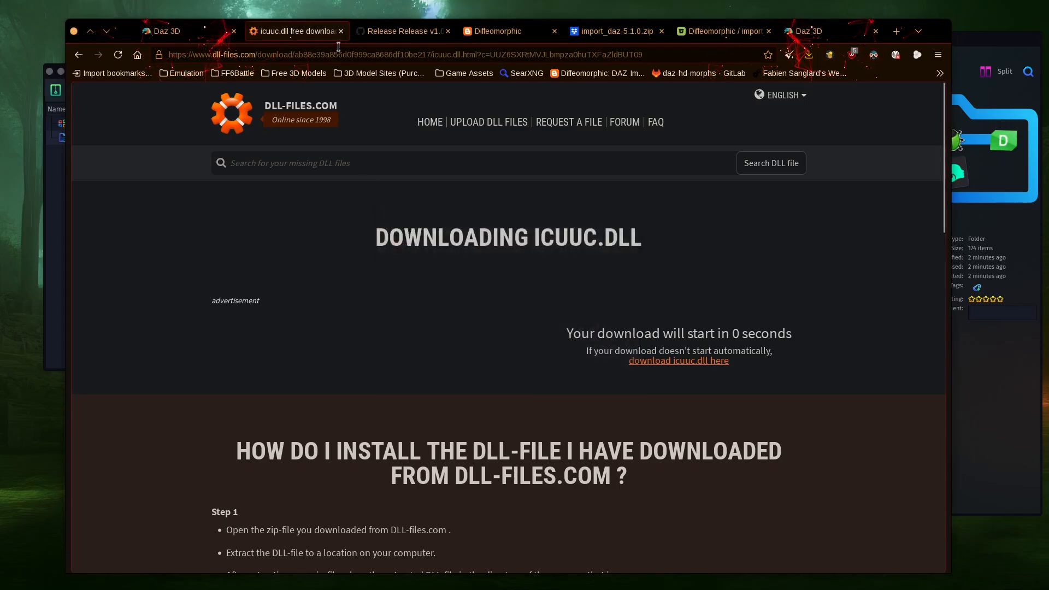
click(340, 32)
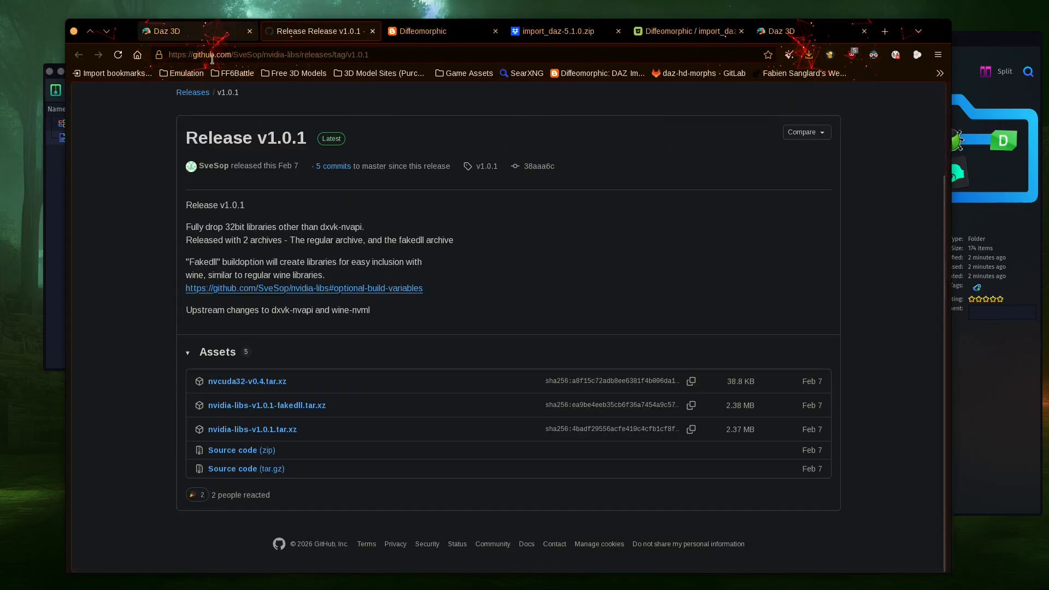
Step: Extract icuuc.dll from icuuc.zip into the DAZStudio6 Public Build folder, check that it is there, and close the archive
click(106, 31)
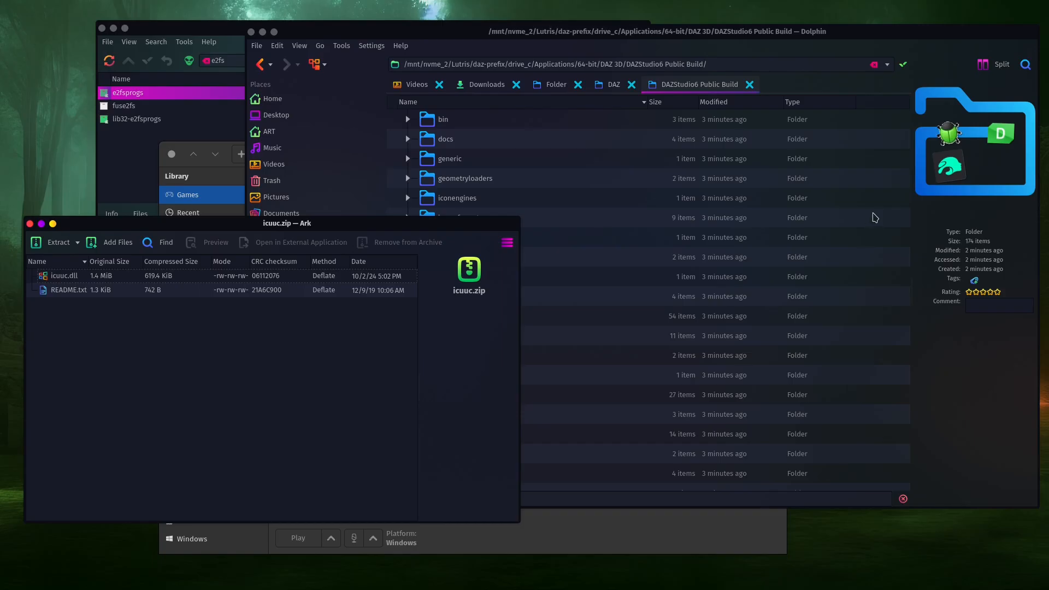
drag(64, 276, 839, 261)
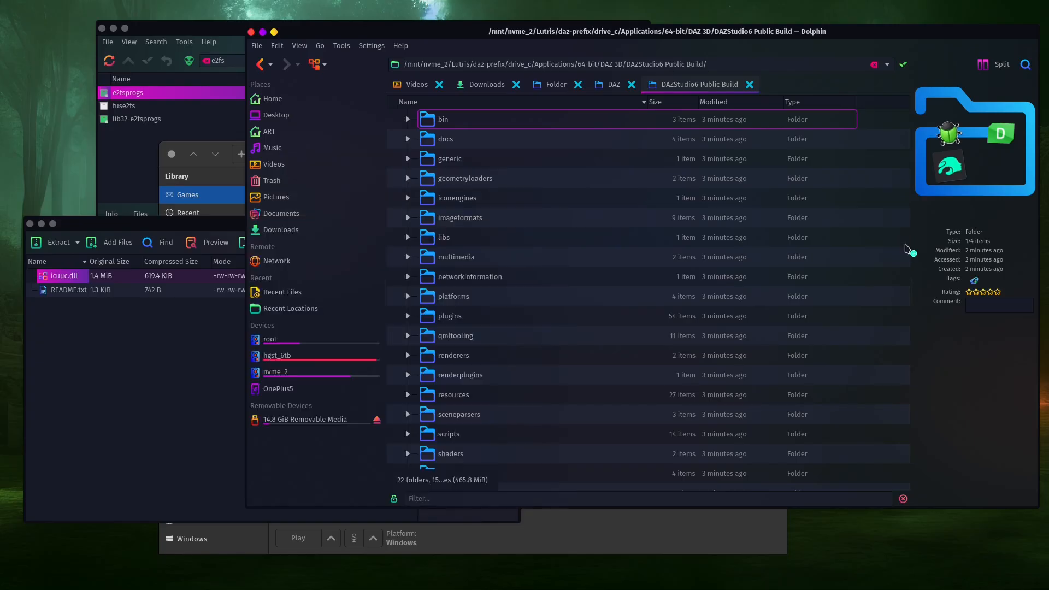
scroll(584, 350, down, 8)
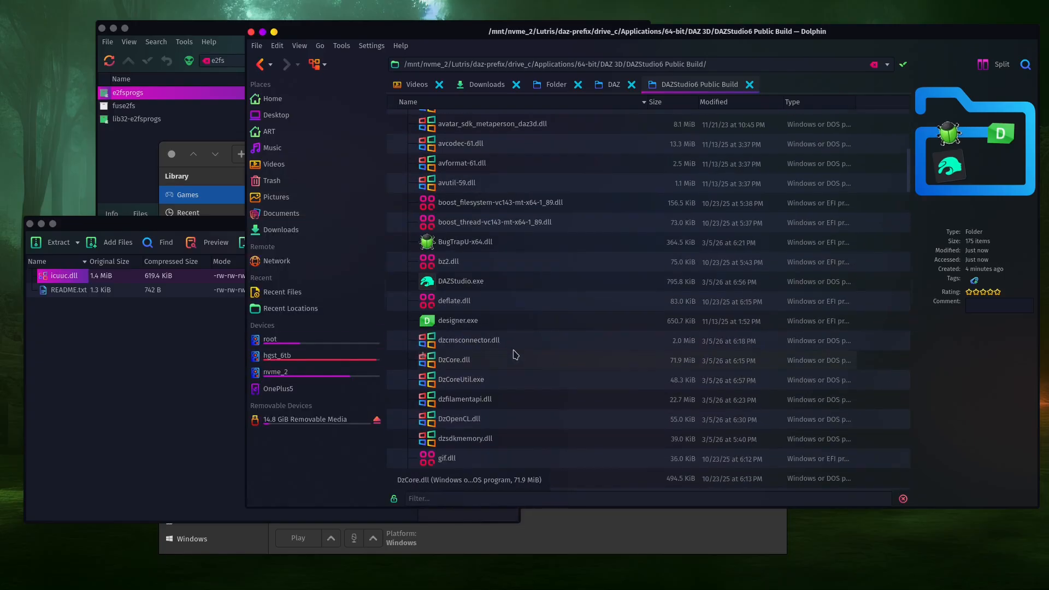
scroll(474, 219, down, 3)
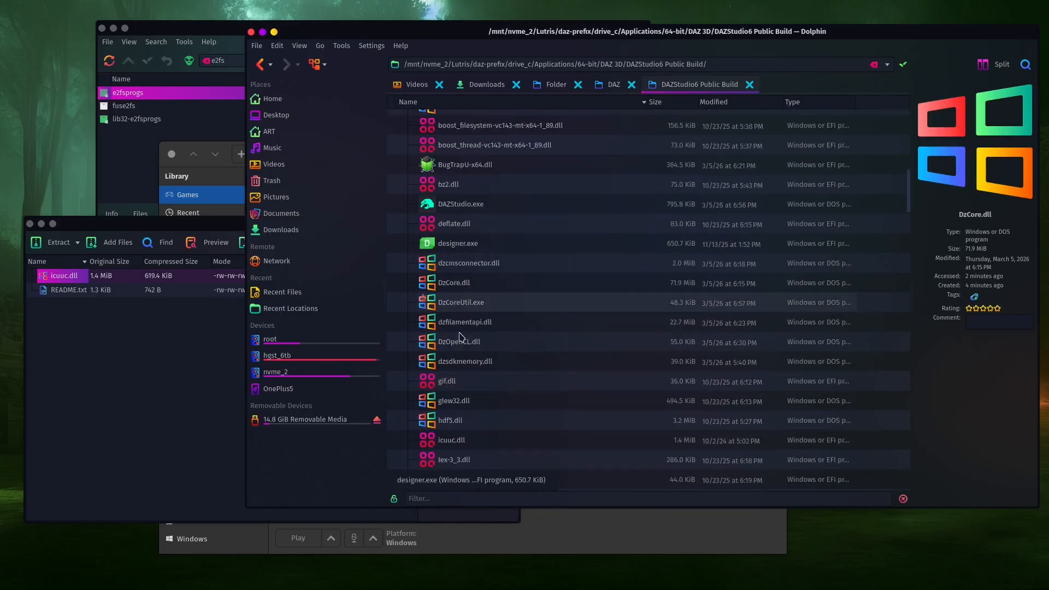
scroll(543, 290, up, 10)
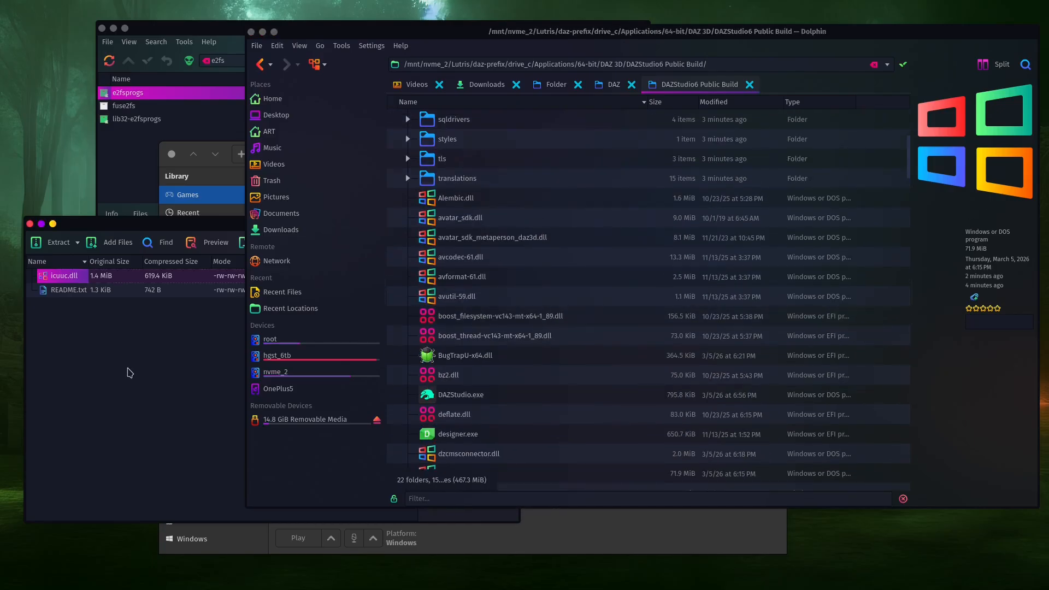
click(22, 234)
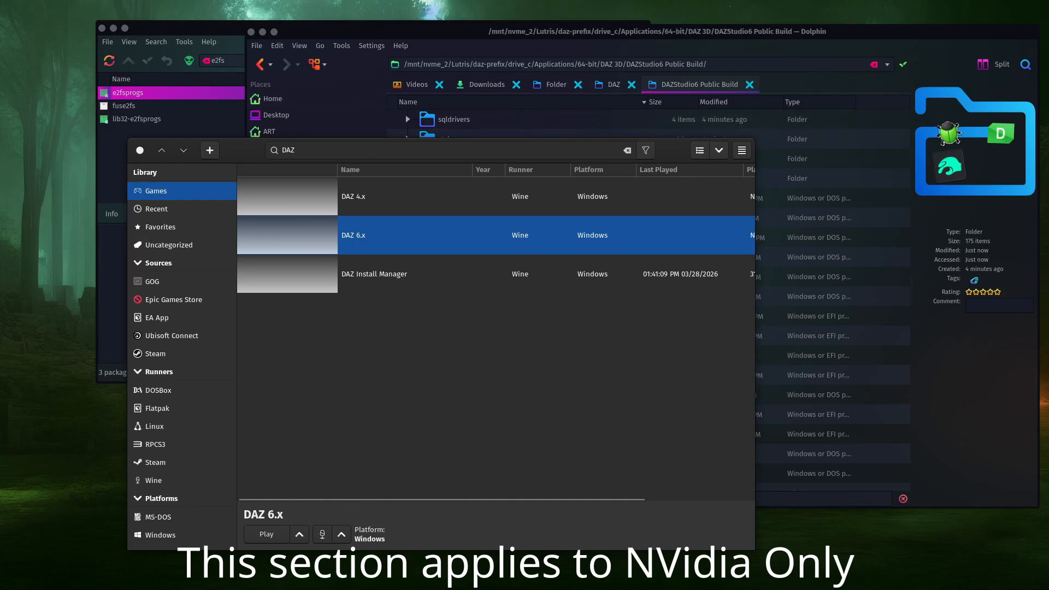
Step: Switch to the browser and examine the nvidia-libs Release v1.0.1 page on GitHub, including its downloadable assets
key(alt+Tab)
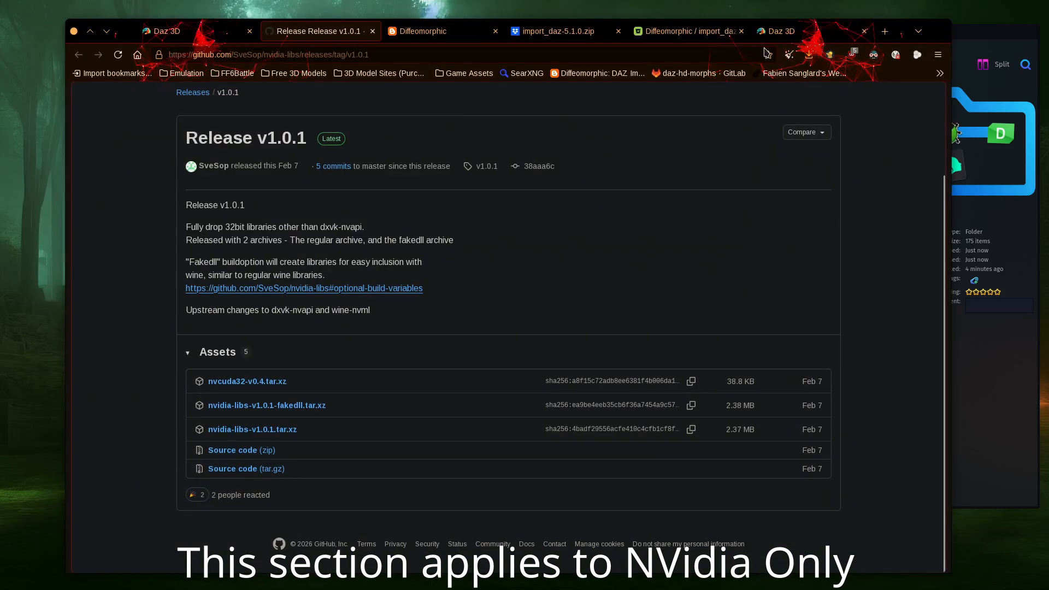
drag(940, 31, 953, 26)
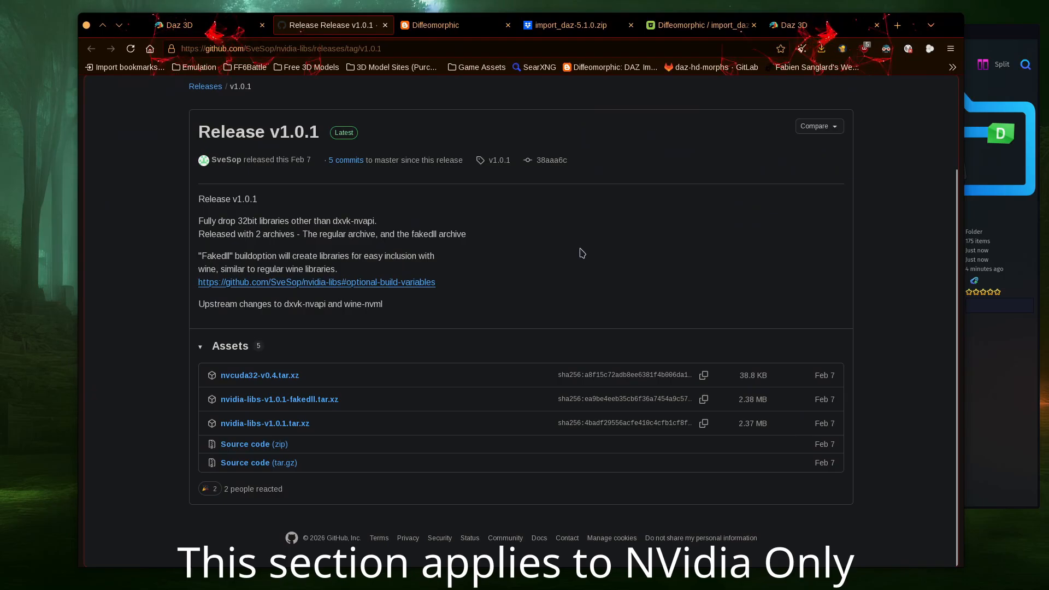
scroll(581, 252, up, 2)
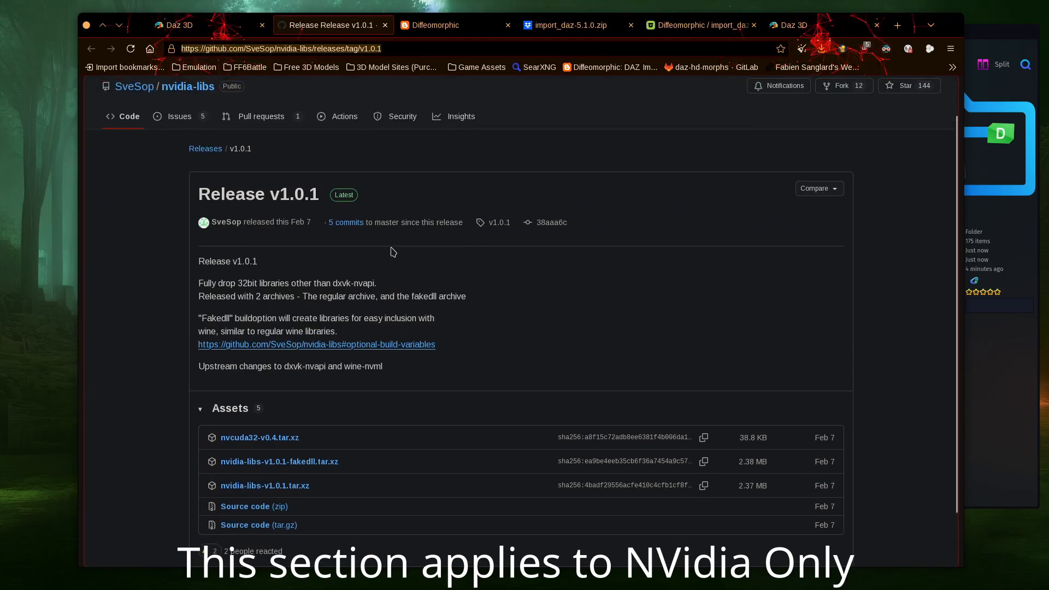
scroll(404, 245, down, 2)
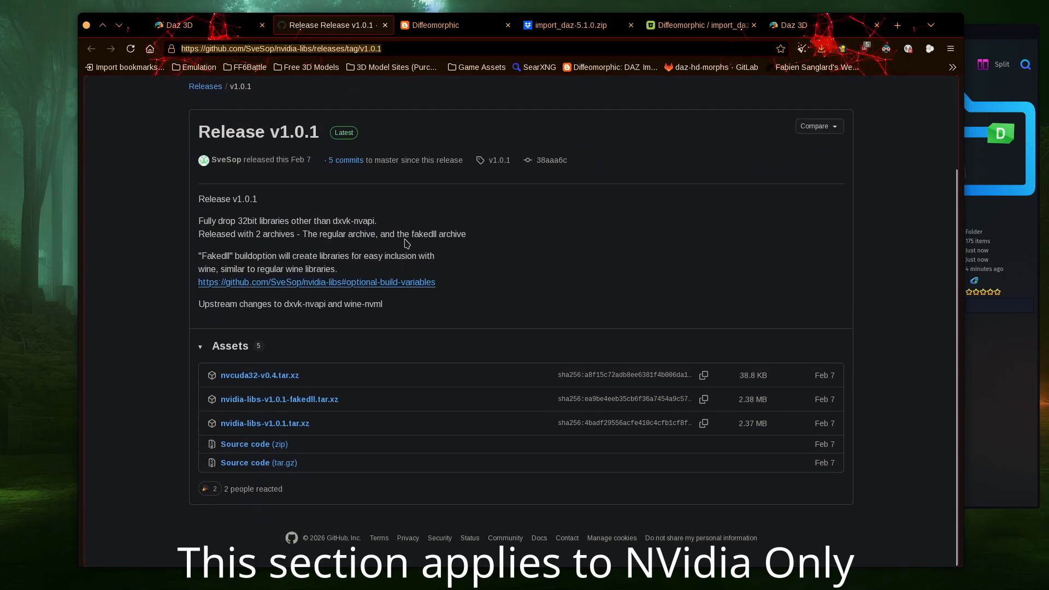
scroll(393, 381, up, 2)
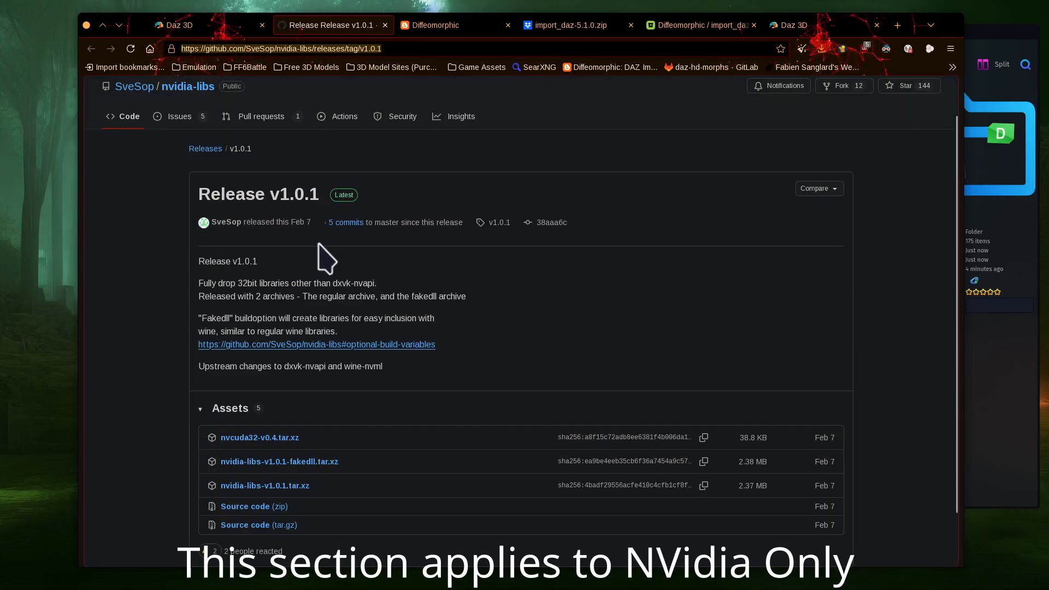
scroll(311, 333, down, 2)
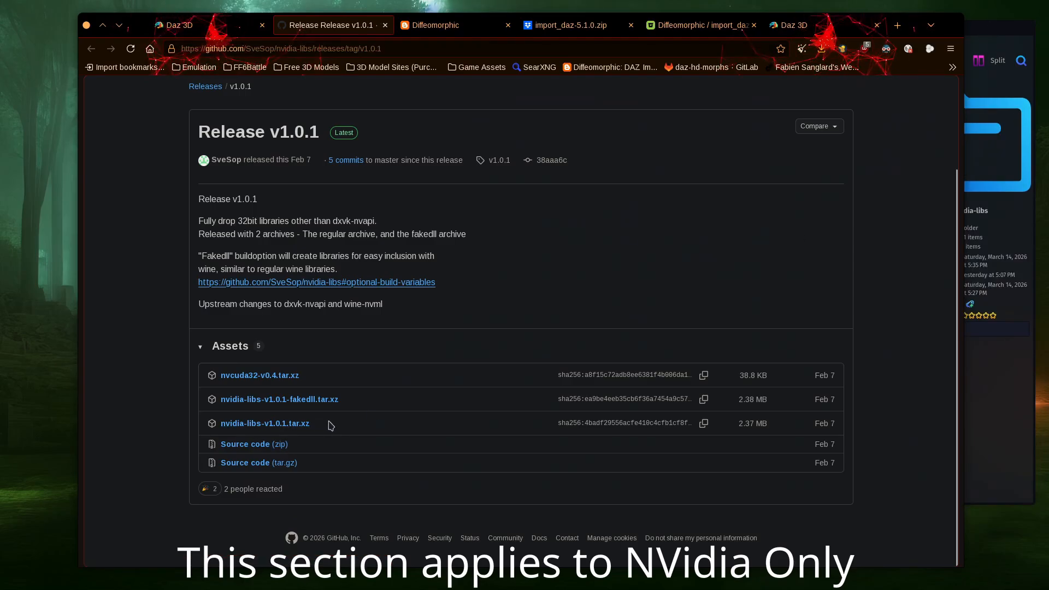
Step: Switch to Dolphin and open a terminal in the Downloads/nvidia-libs folder
click(997, 36)
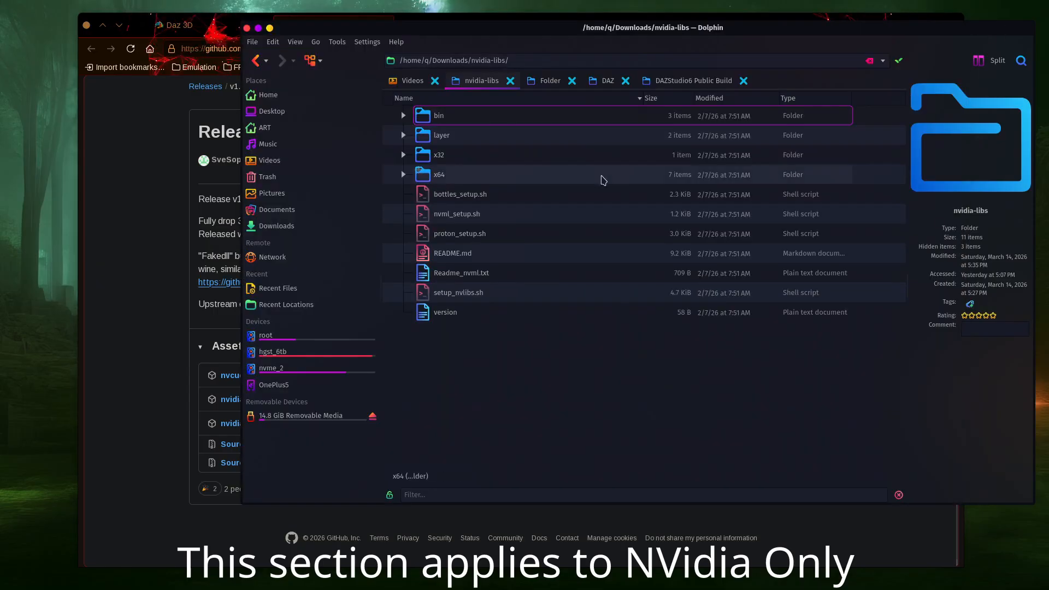
key(ctrl+l)
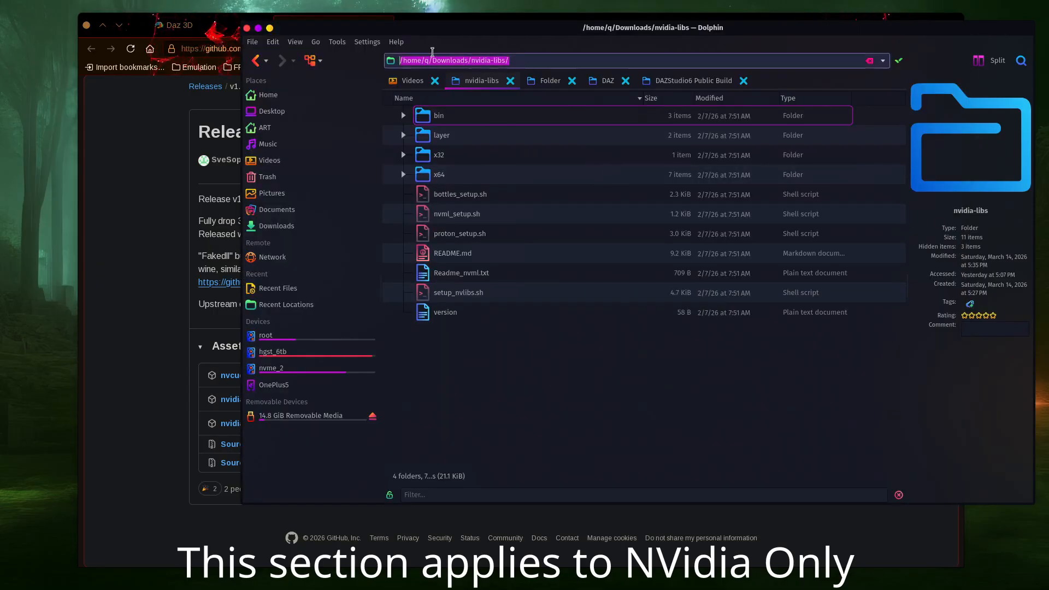
click(506, 382)
key(shift+F4)
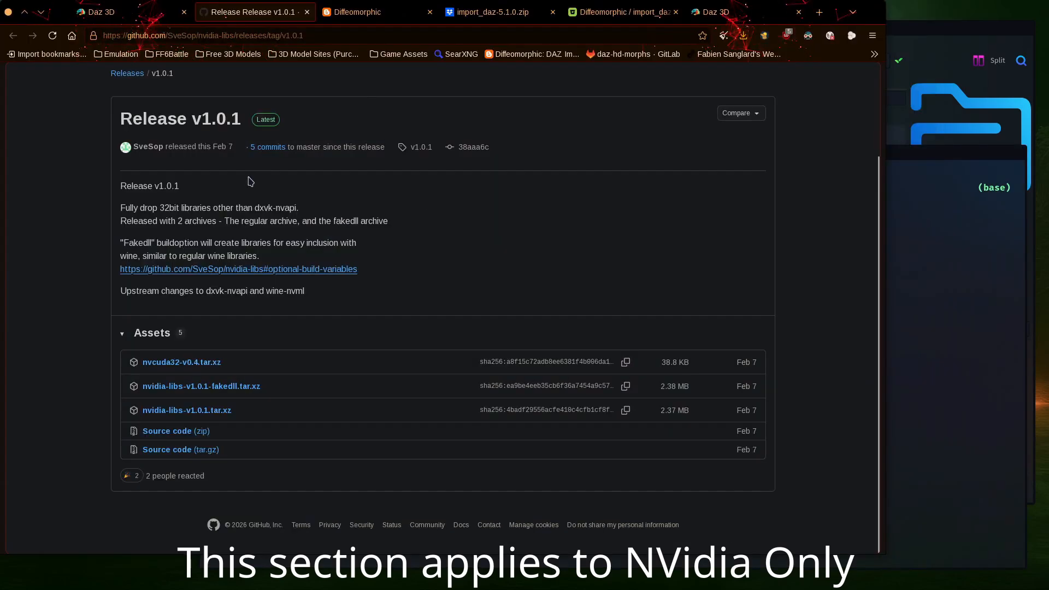
Step: Open the nvidia-libs repository on GitHub and find the Wineprefix install instructions in its README
scroll(251, 181, up, 3)
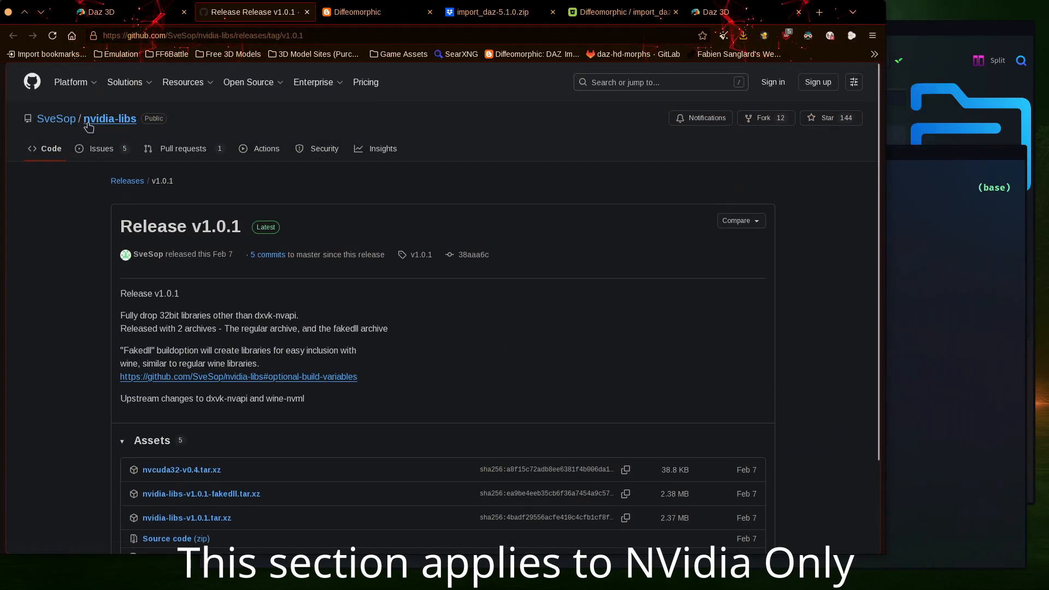
click(87, 118)
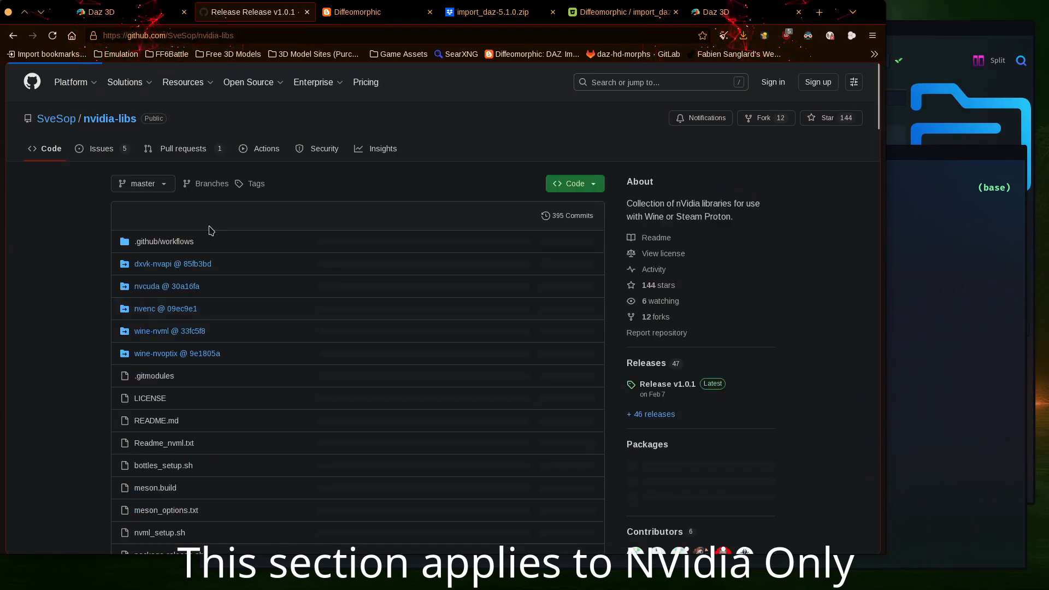
scroll(220, 236, down, 15)
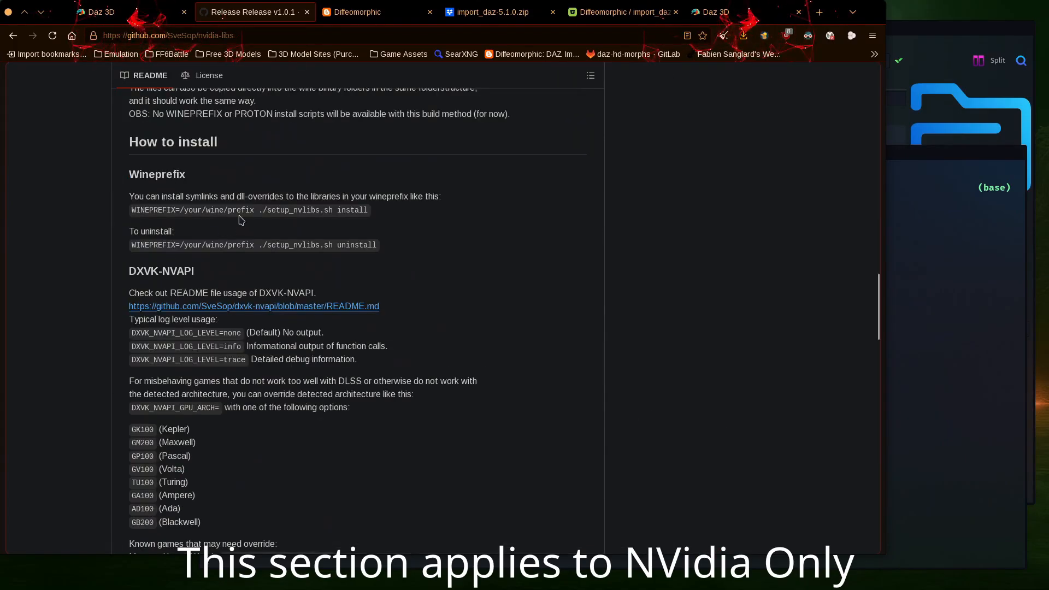
Step: Switch to Dolphin, copy the prefix path /mnt/nvme_2/Lutris/daz-prefix from the folder location, and switch to the nvidia-libs terminal
click(896, 173)
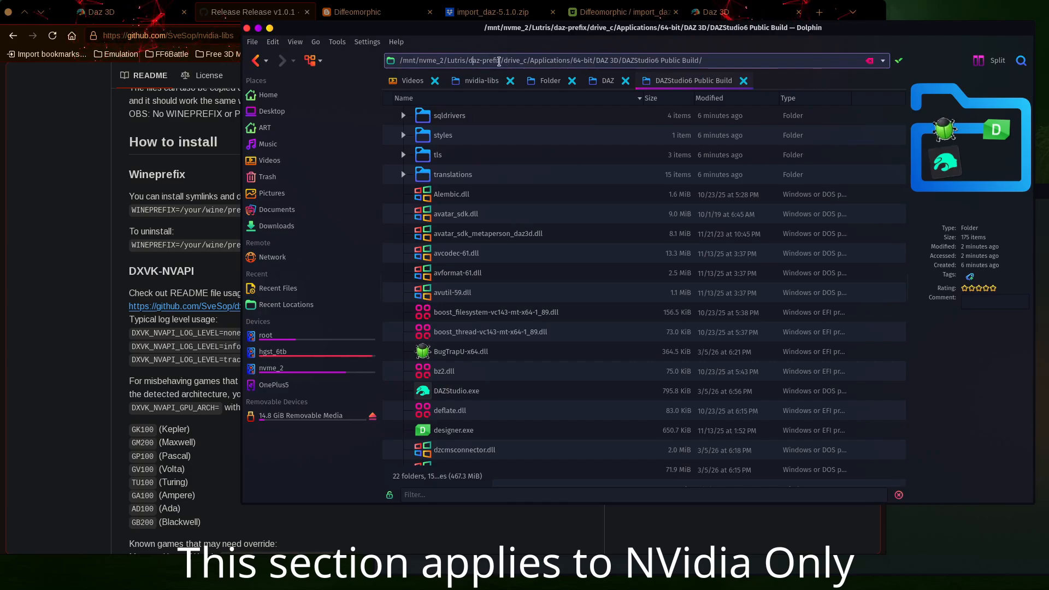
drag(501, 61, 398, 62)
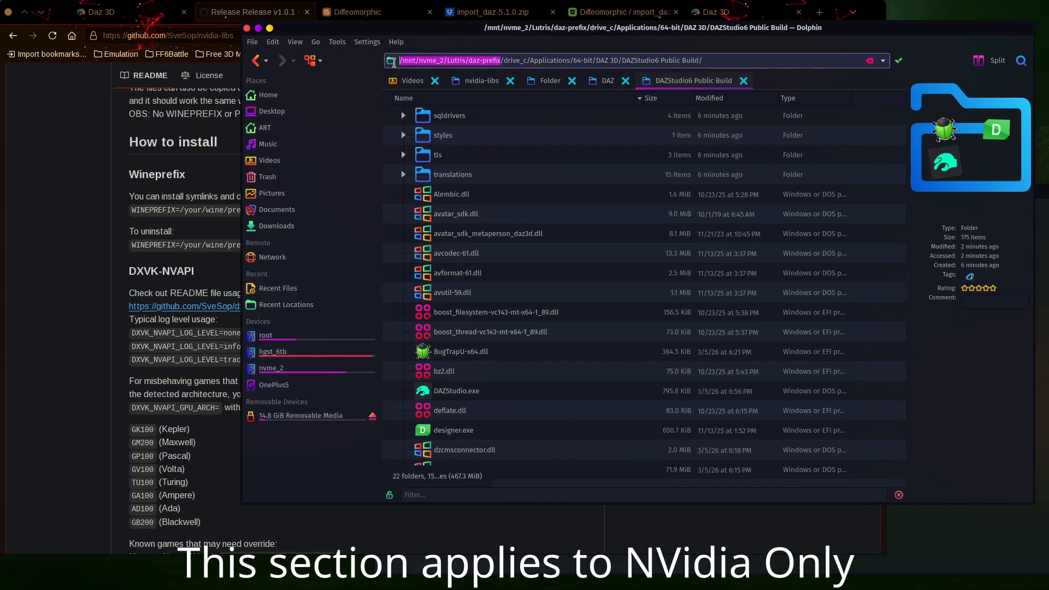
key(alt+Tab)
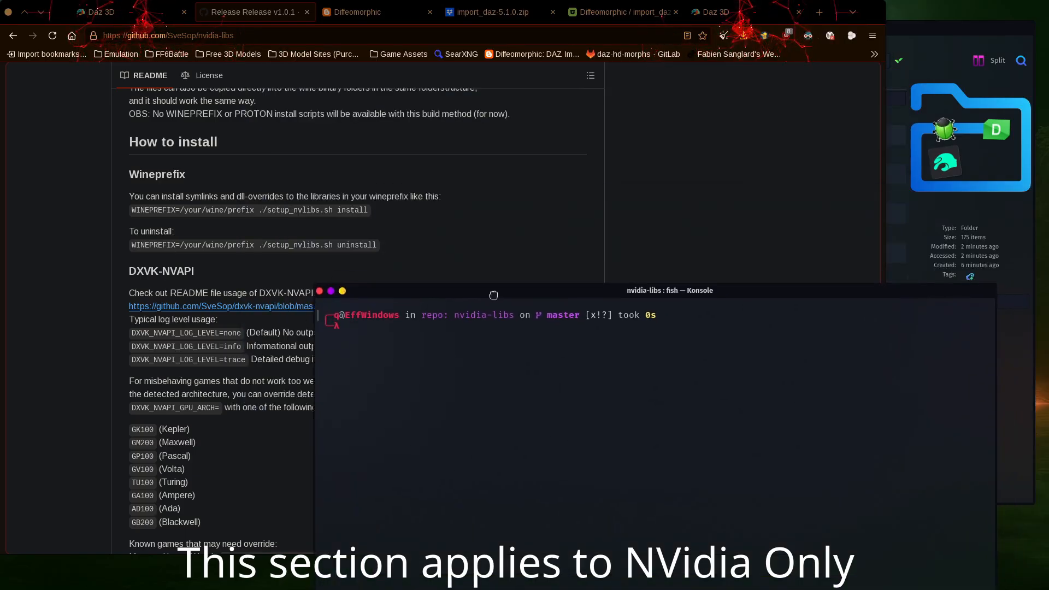
Step: Install nvidia-libs into the Wine prefix by running WINEPREFIX=/mnt/nvme_2/Lutris/daz-prefix ./setup_nvlibs.sh install
text(WIN)
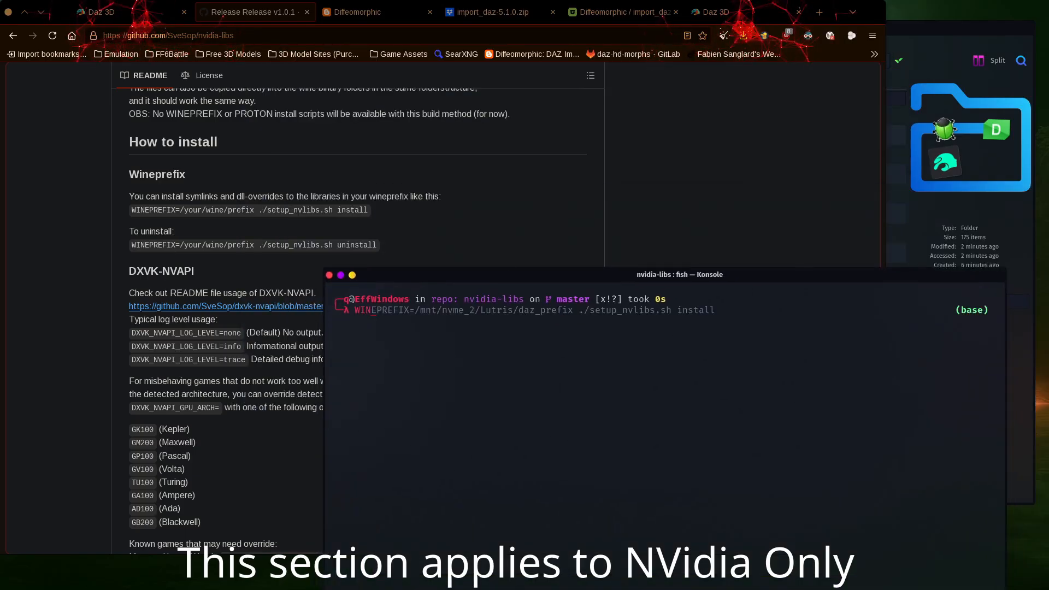
text(EPREFIX)
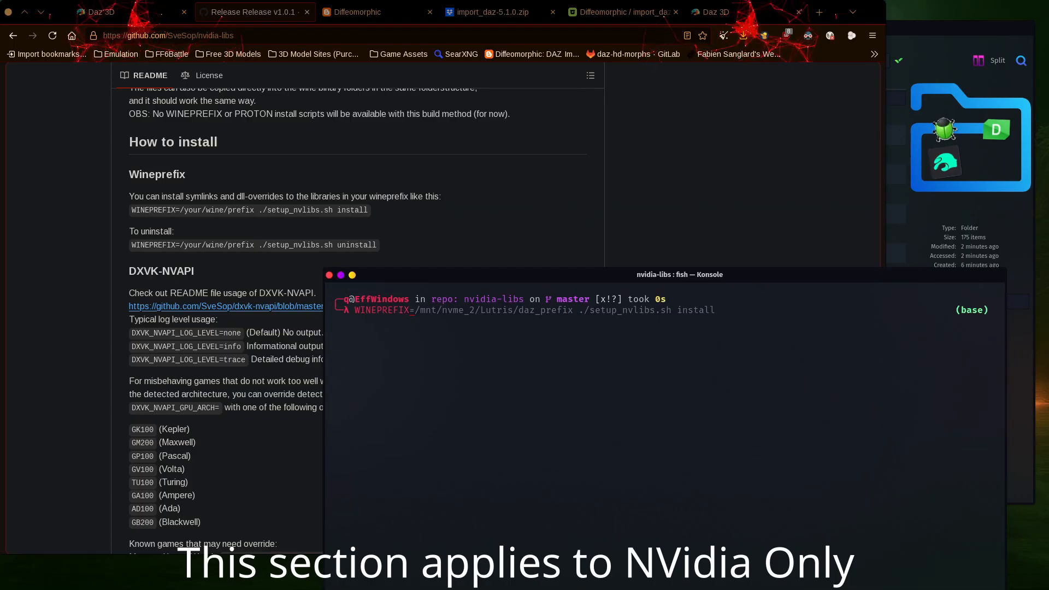
text(=)
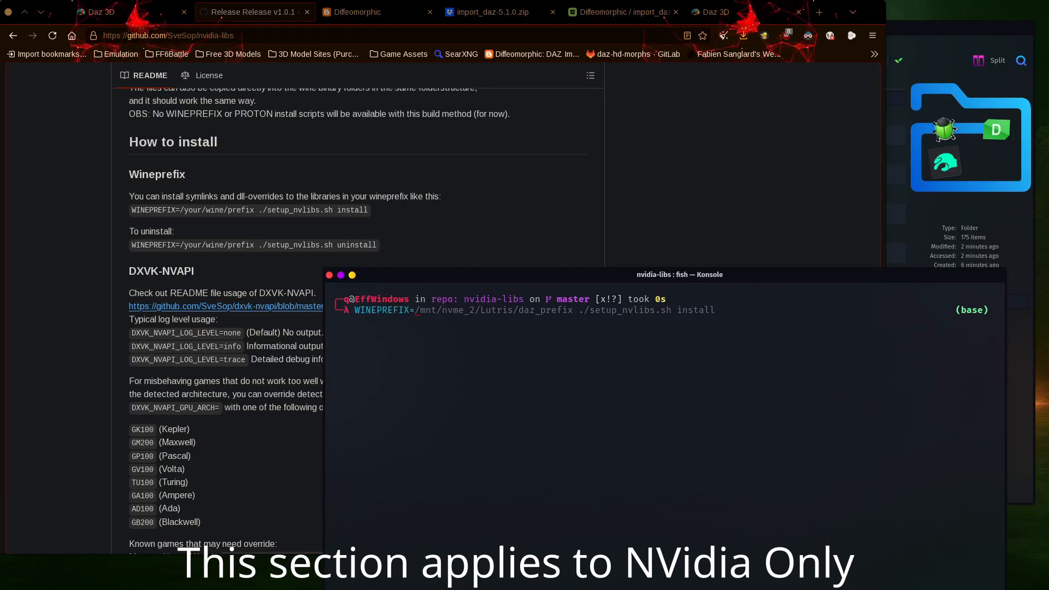
text(/mnt/nvme_2/Lutris/daz-prefix)
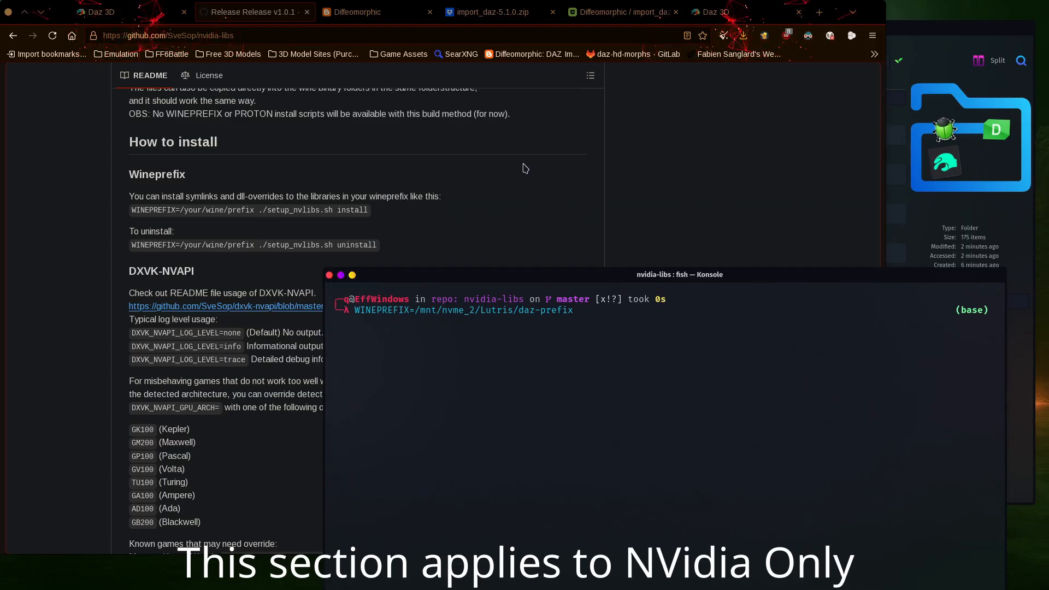
text(/ ./setup_nvlibs.sh install)
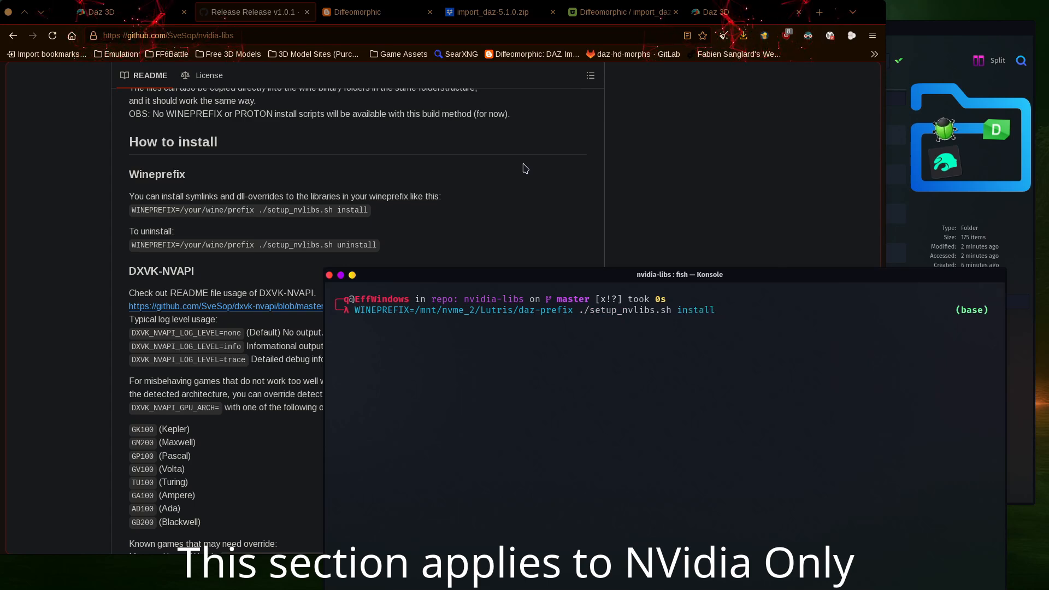
key(Return)
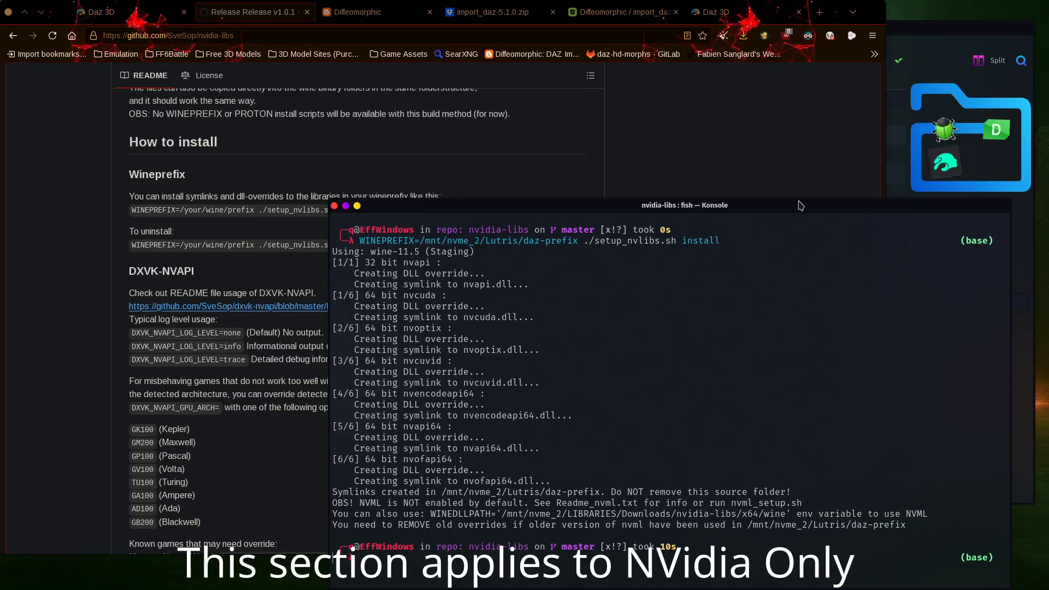
Step: Switch to Lutris, launch DAZ 4.x, and accept My DAZ 3D Library as a known content directory
click(40, 17)
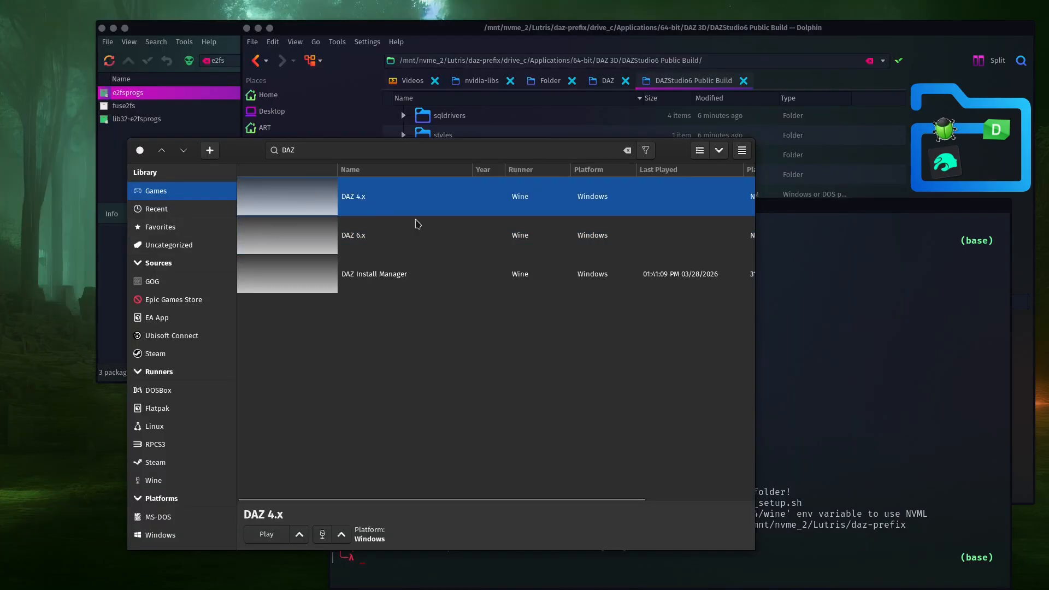
click(266, 536)
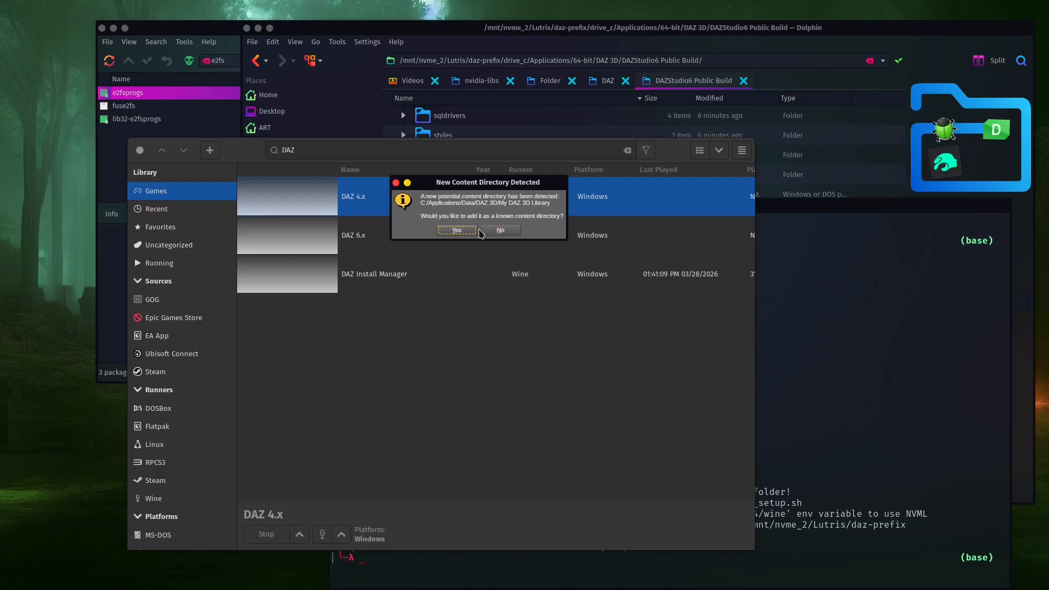
click(470, 230)
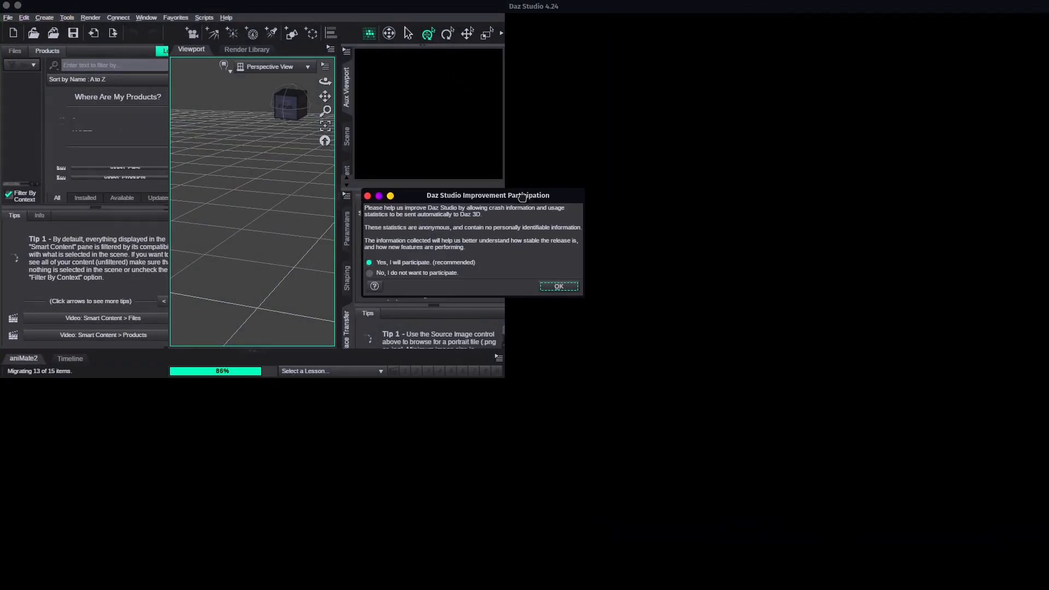
Step: Decline the improvement participation and finish the Welcome dialog with Work Offline and Do not show this again selected
click(370, 273)
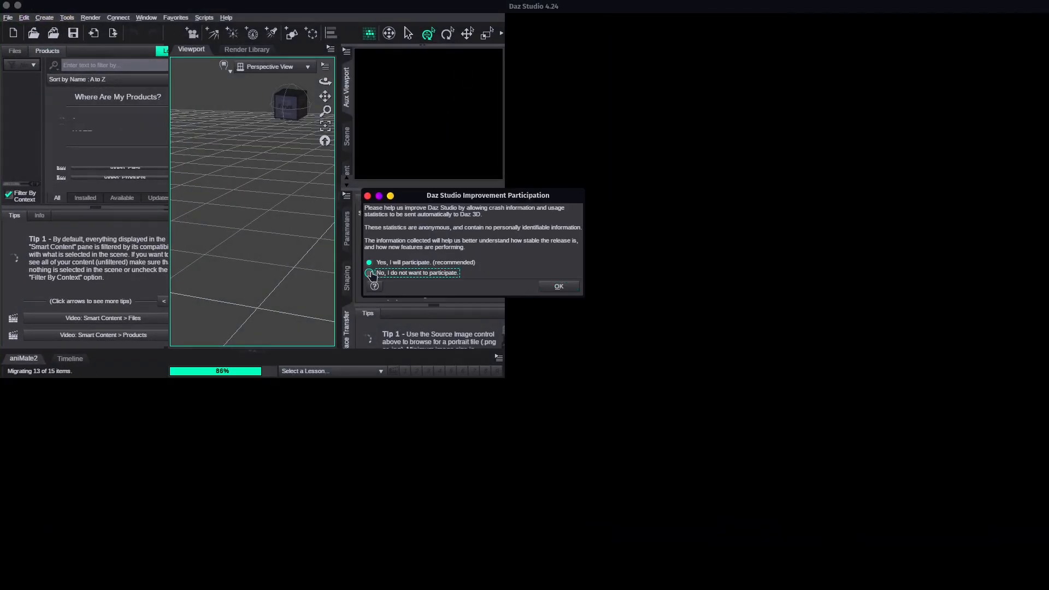
click(559, 288)
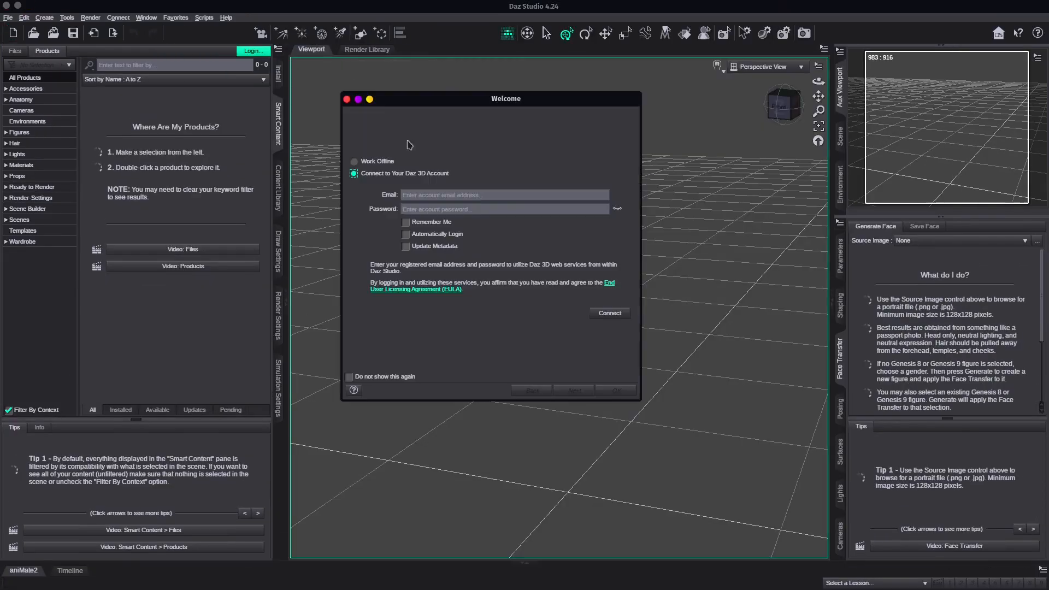
click(354, 162)
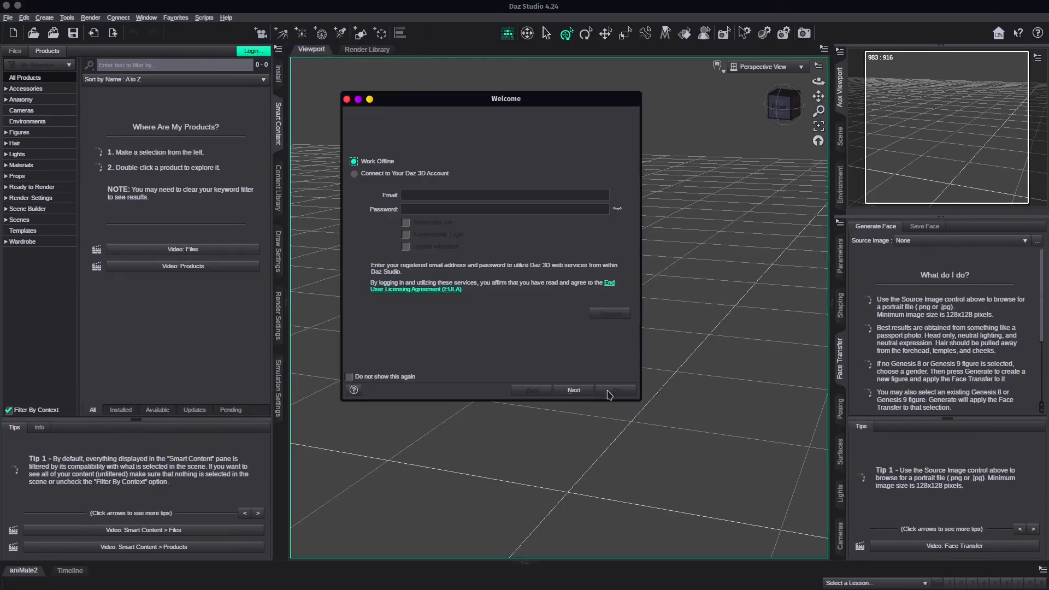
click(574, 391)
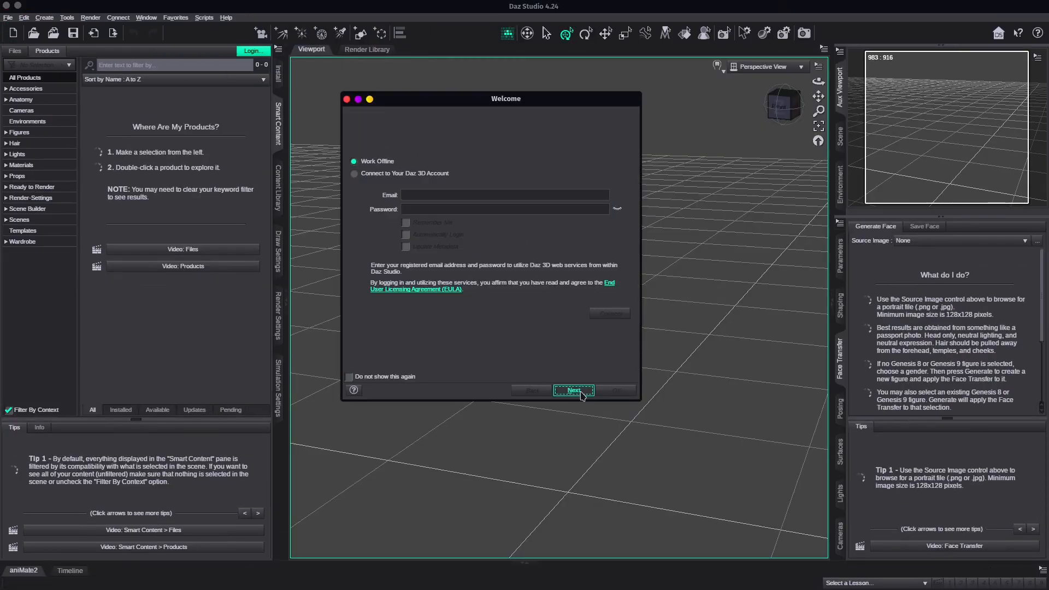
click(350, 378)
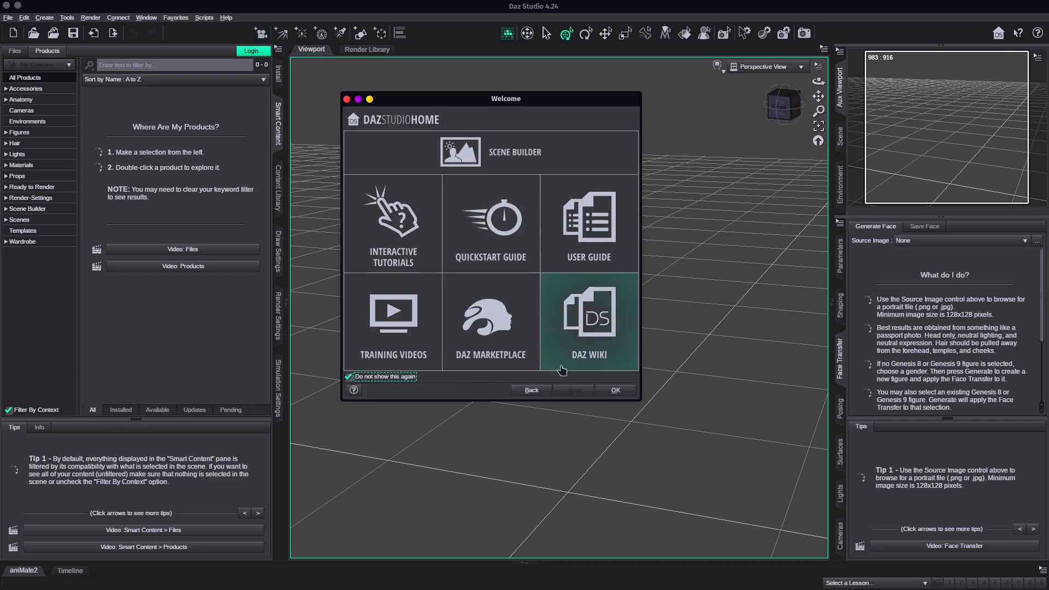
click(616, 391)
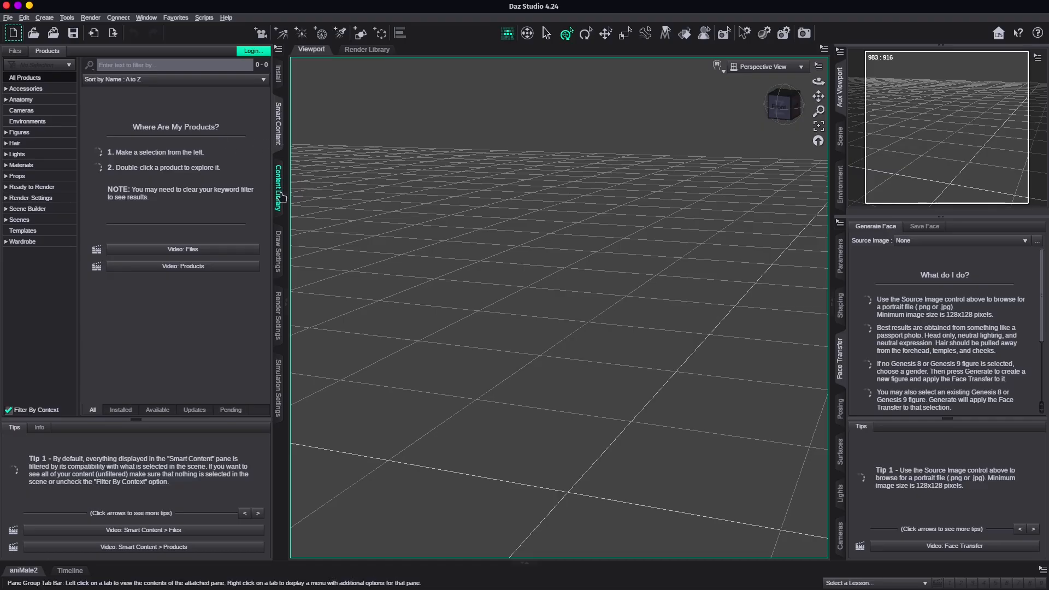
Step: In the hardware render settings, check the CUDA 0 device, set the CPU Load Limit to 11, and disable Allow CPU Fallback
click(279, 323)
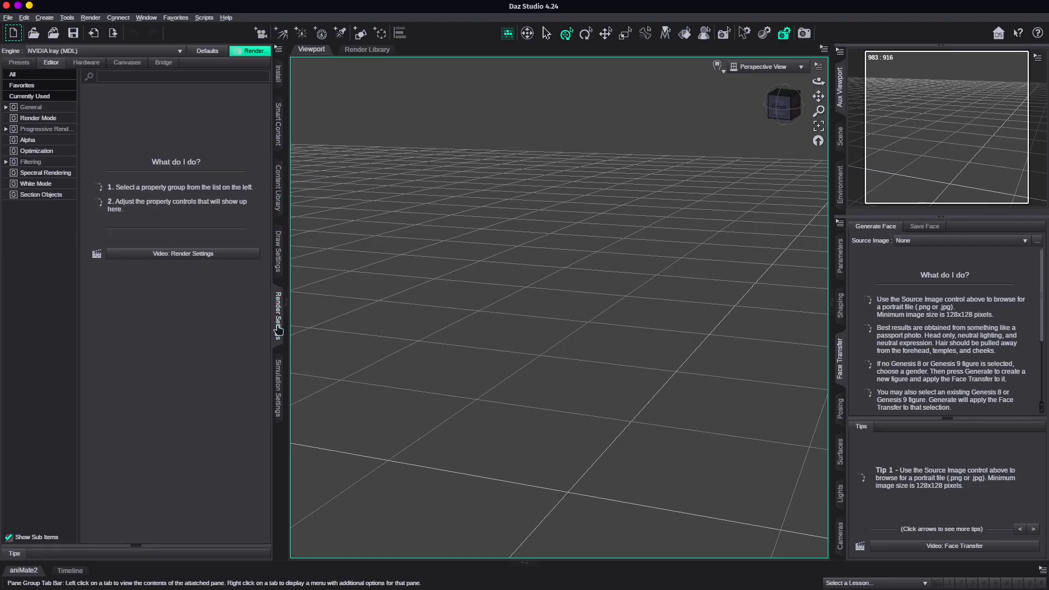
click(88, 62)
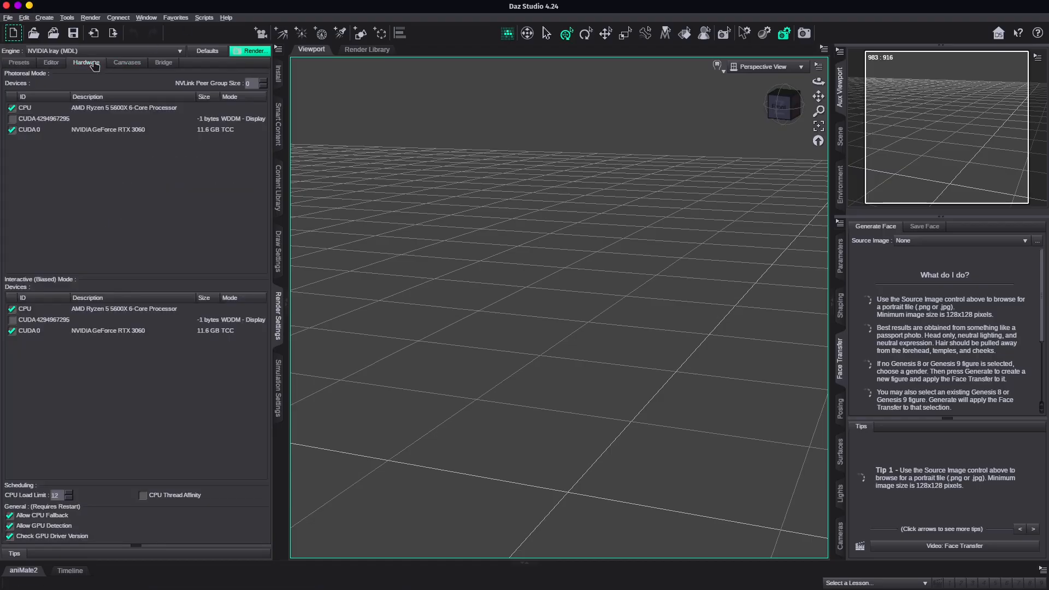
click(115, 134)
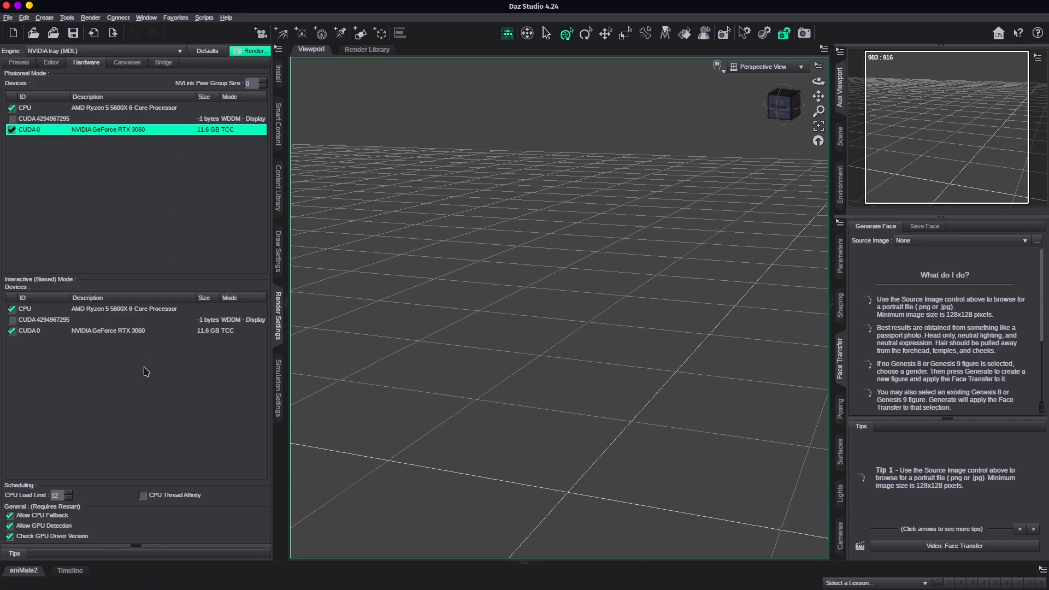
click(69, 499)
click(9, 516)
click(47, 419)
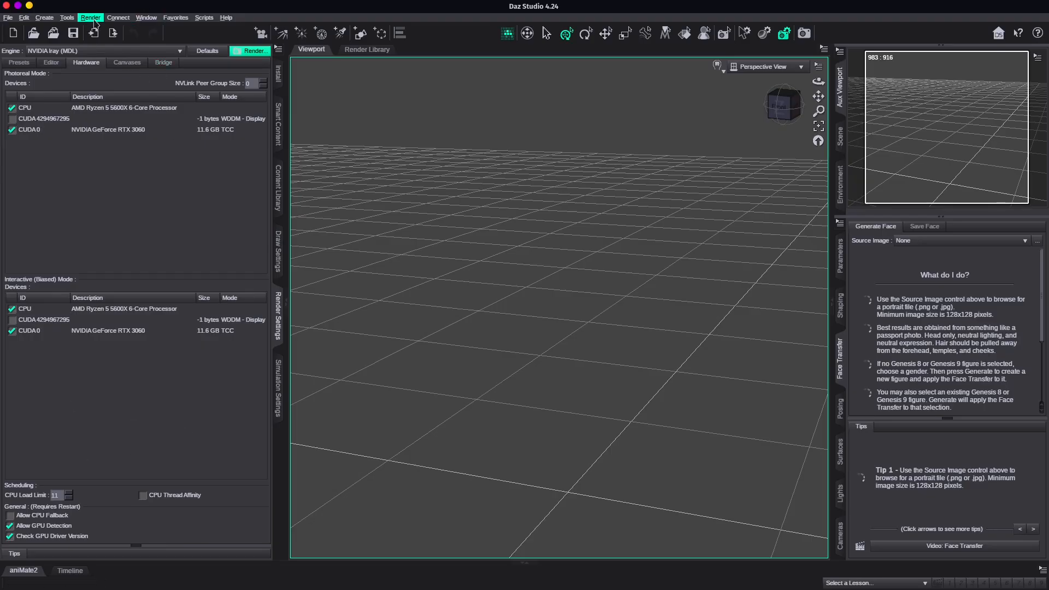
Step: Customize the workspace to invert the mouse wheel in the viewport view controls and accept the change
click(146, 17)
mouse_move(180, 48)
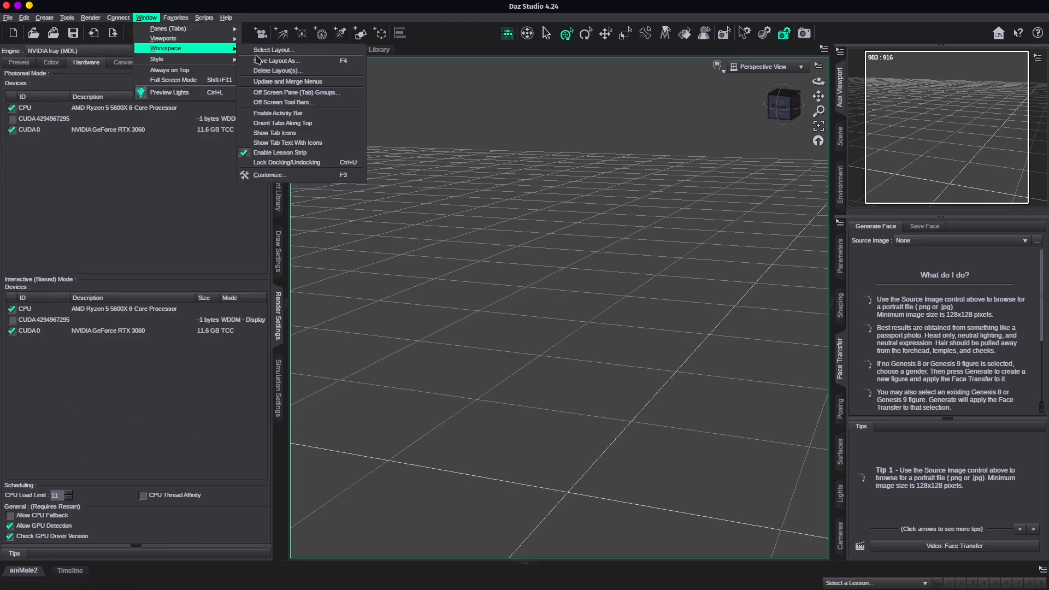
click(274, 175)
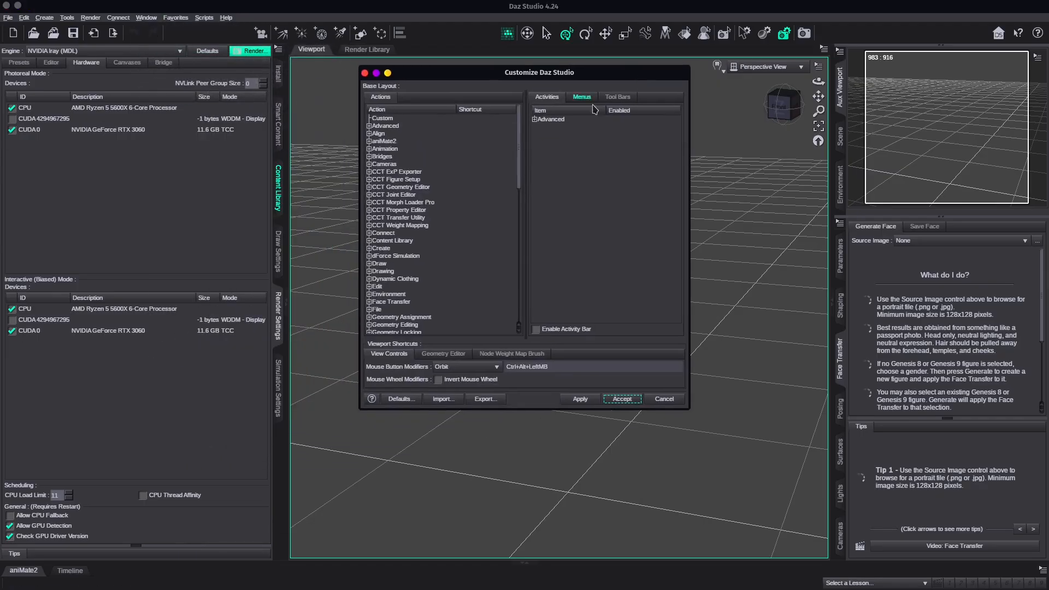
click(438, 380)
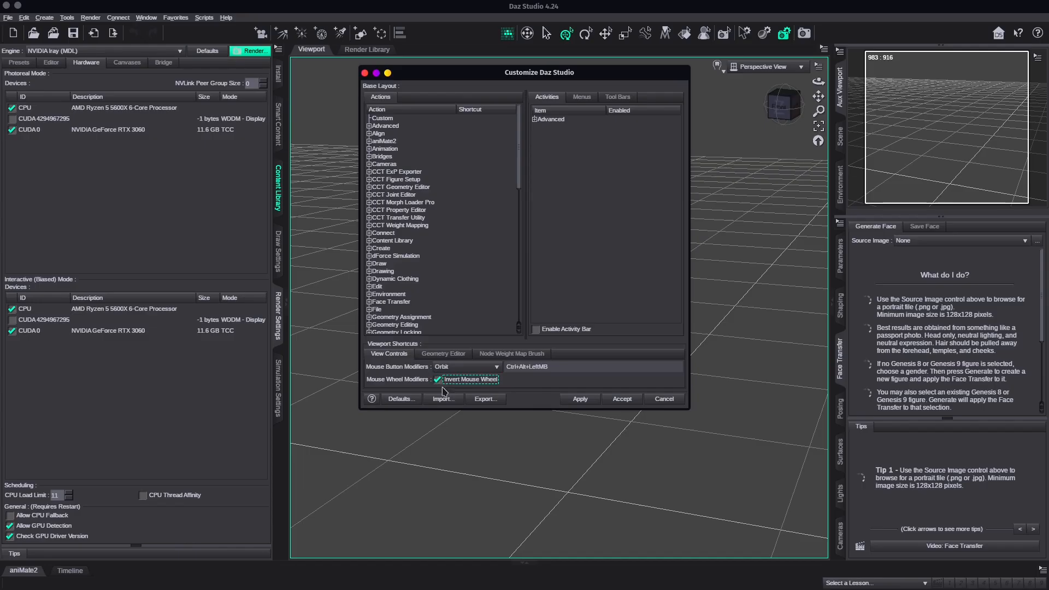
click(622, 400)
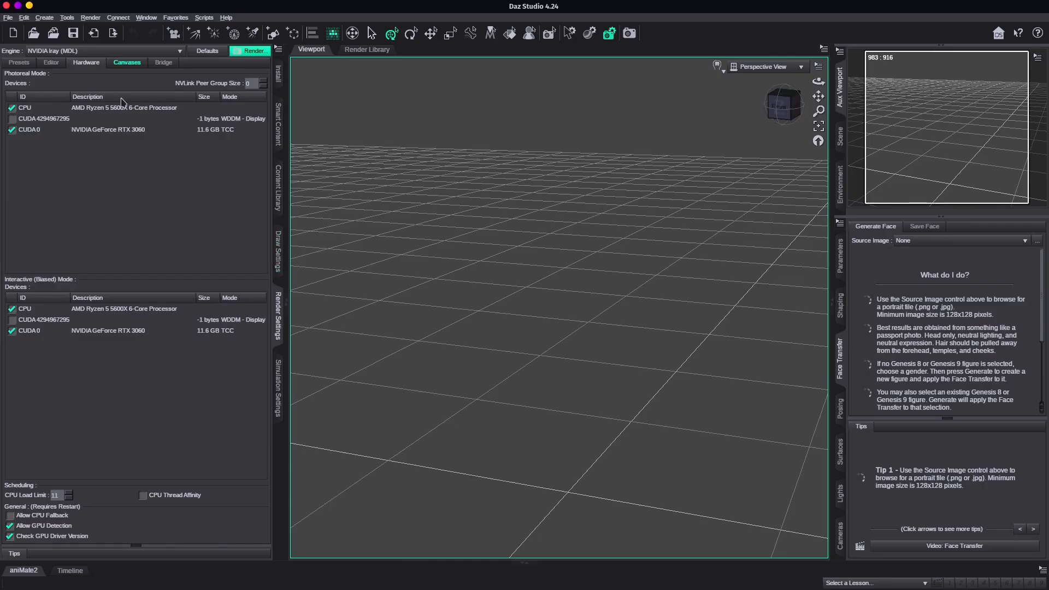
Step: Close Daz Studio 4.24, launch DAZ 6.x from Lutris, and accept My DAZ 3D Library as a known content directory
click(6, 7)
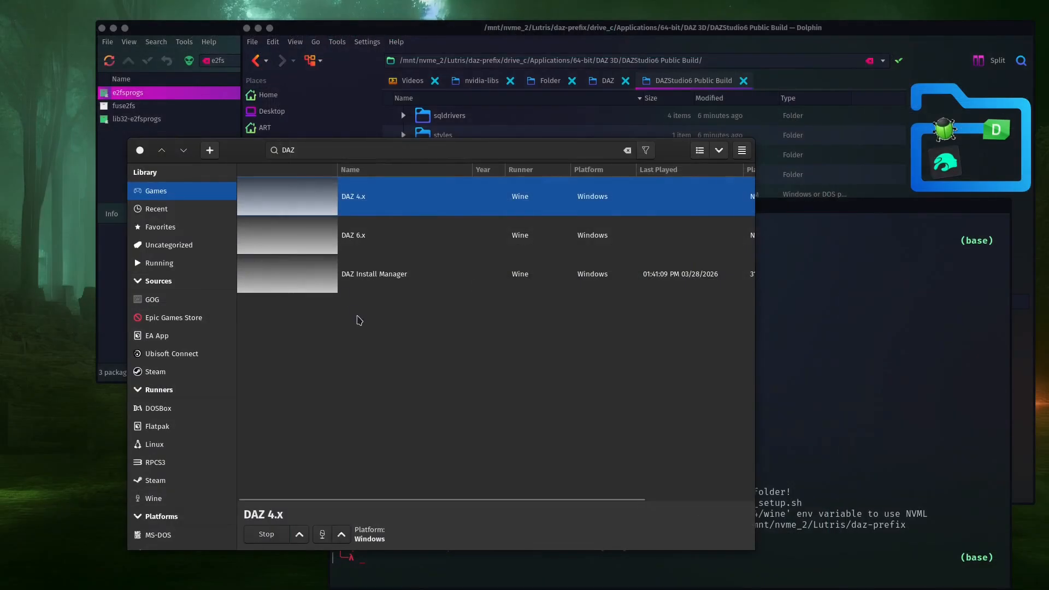
click(347, 235)
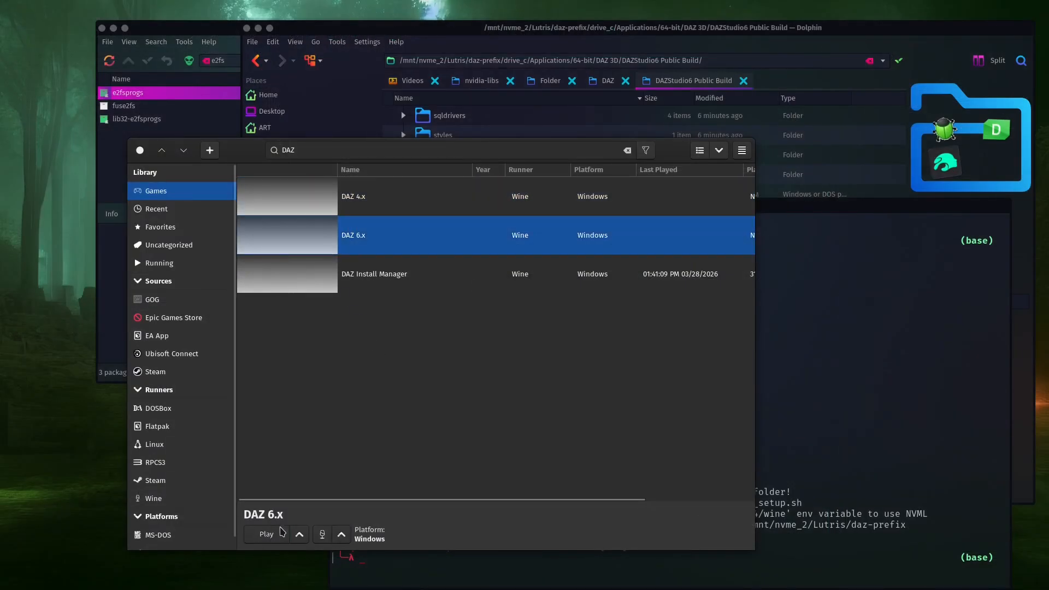
click(276, 535)
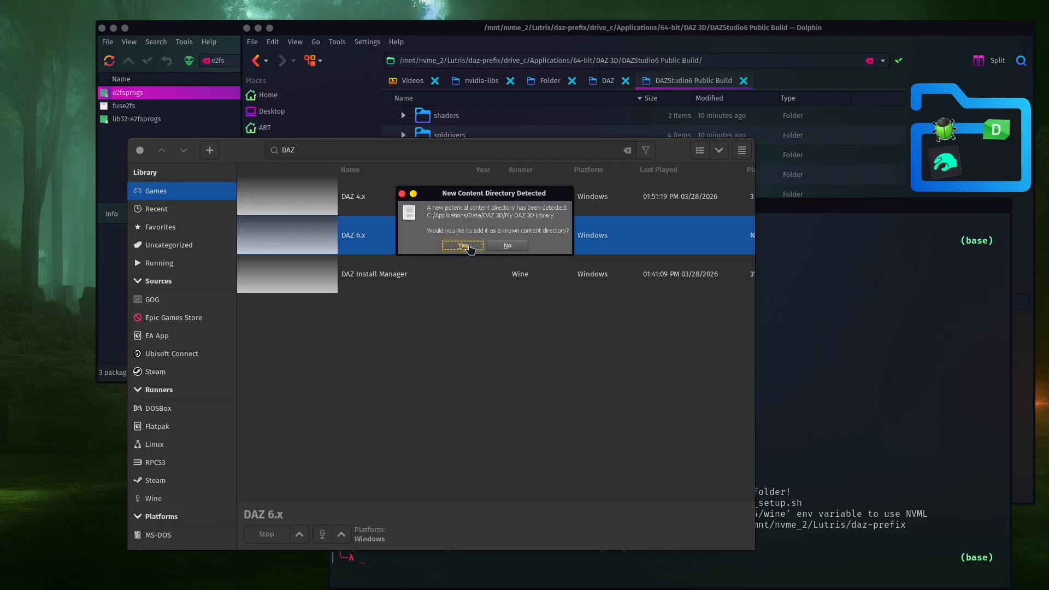
click(469, 247)
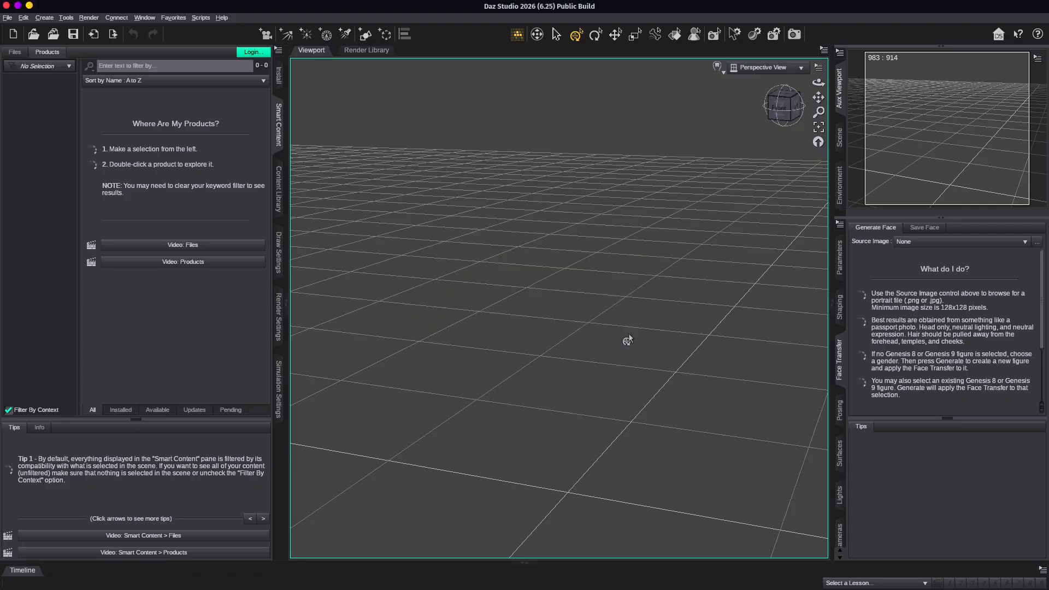
Step: Complete the Daz Studio 2026 Welcome dialog, entering the author name in the Name field and choosing Do not show this again
click(394, 208)
click(607, 439)
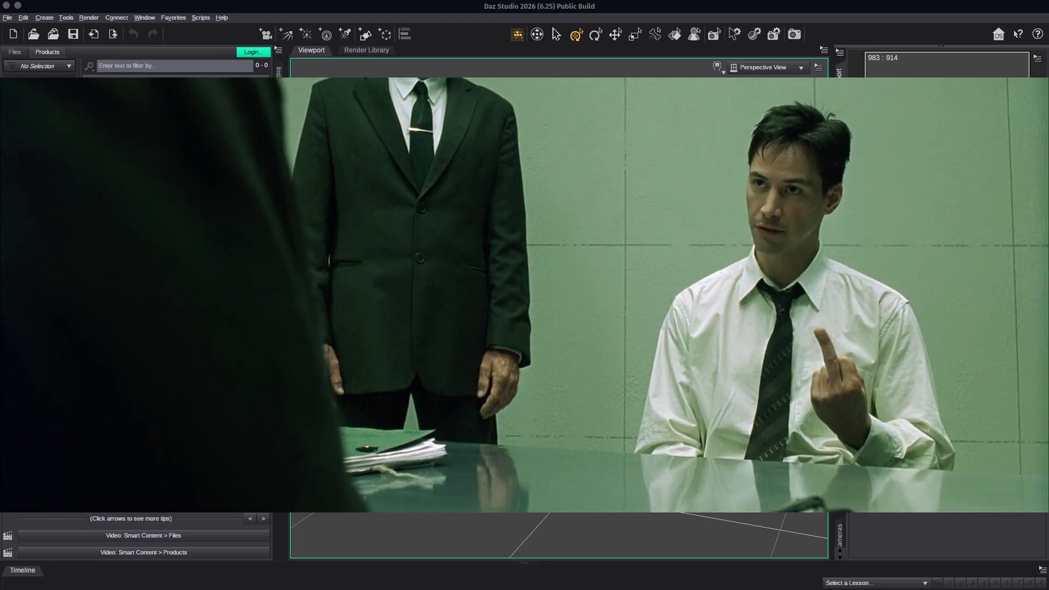
text(N)
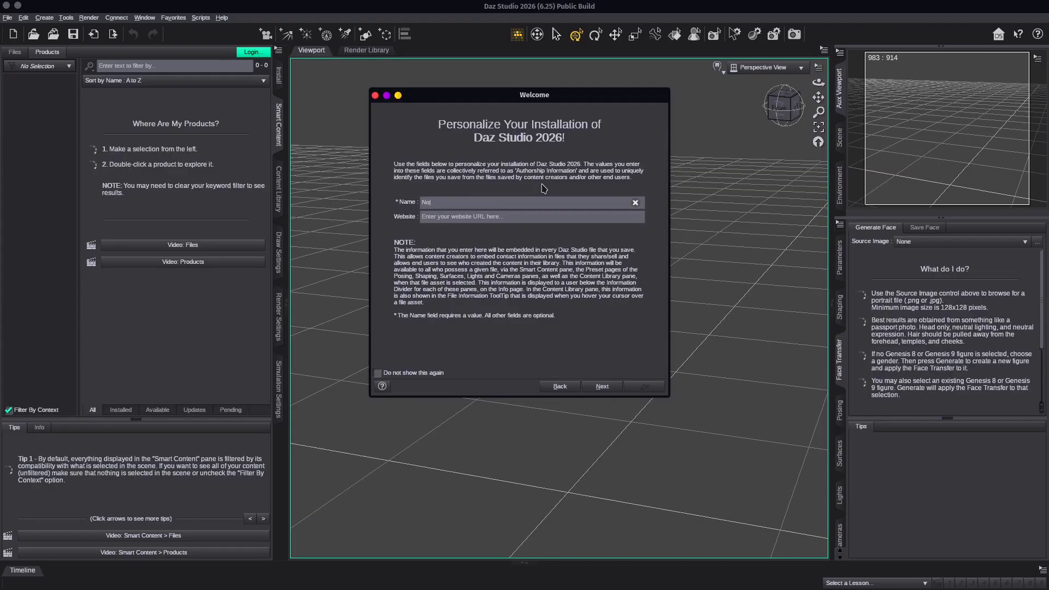
text(o)
click(602, 386)
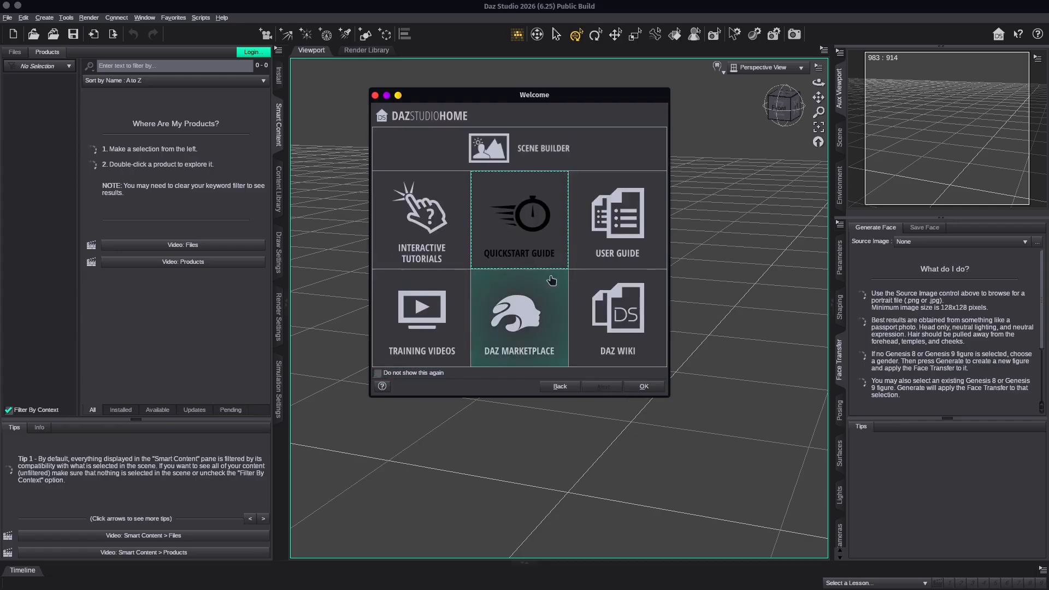
click(396, 373)
click(631, 387)
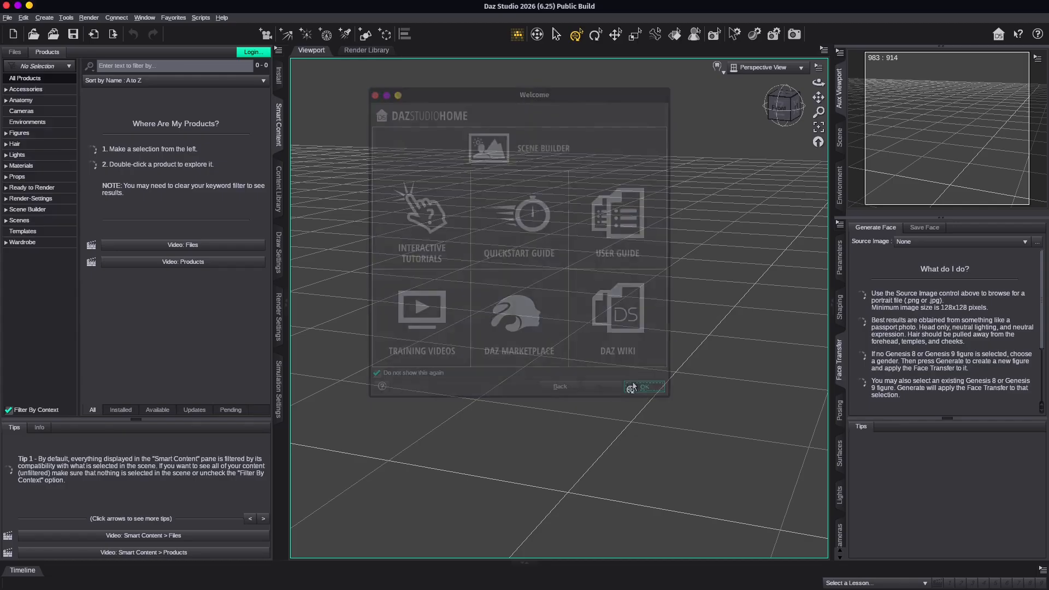
Step: In the hardware render settings, set the CPU Load Limit to 11 and disable Allow CPU Fallback
click(278, 324)
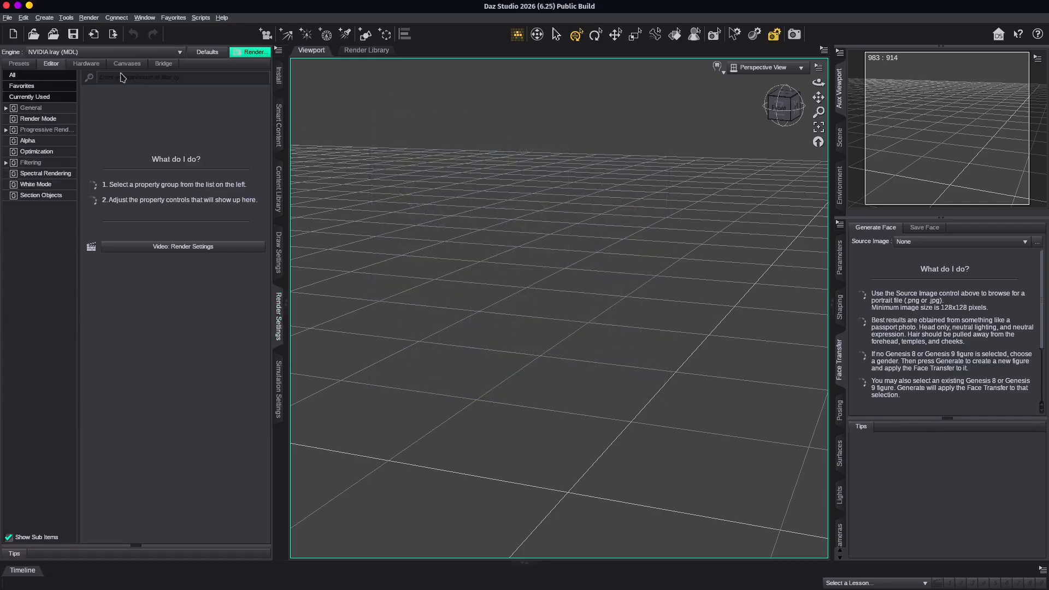
click(86, 64)
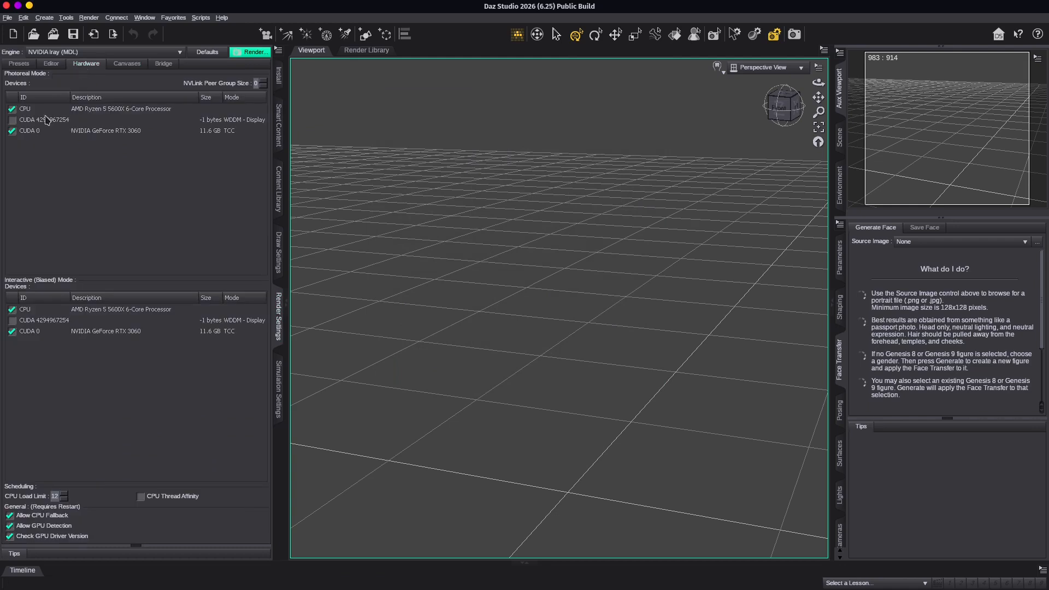
click(10, 515)
Step: Open the workspace customization, accept it, and close Daz Studio 2026
click(145, 17)
mouse_move(158, 50)
click(273, 183)
click(580, 456)
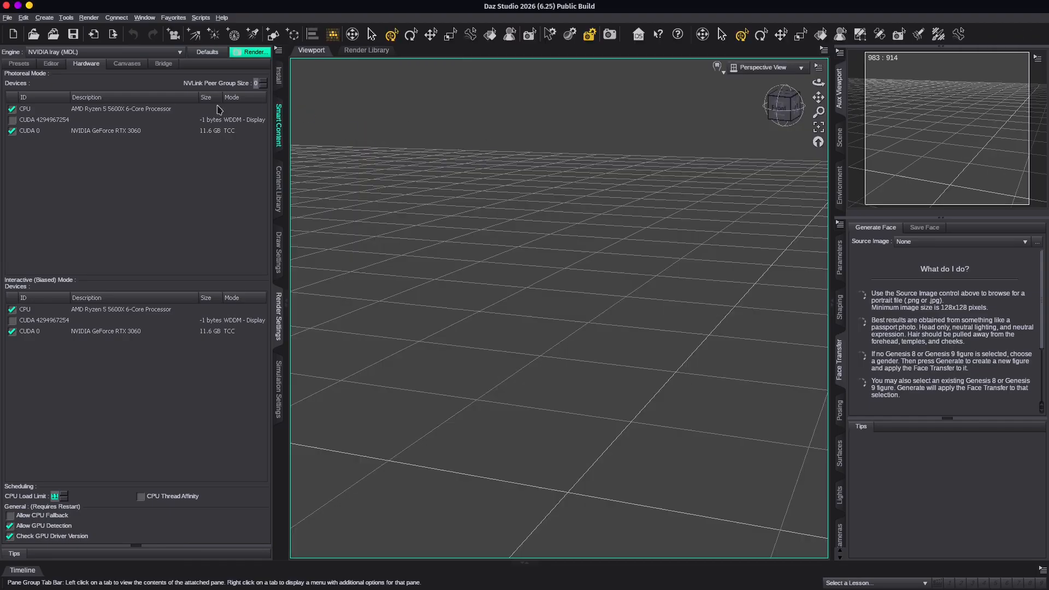
click(6, 7)
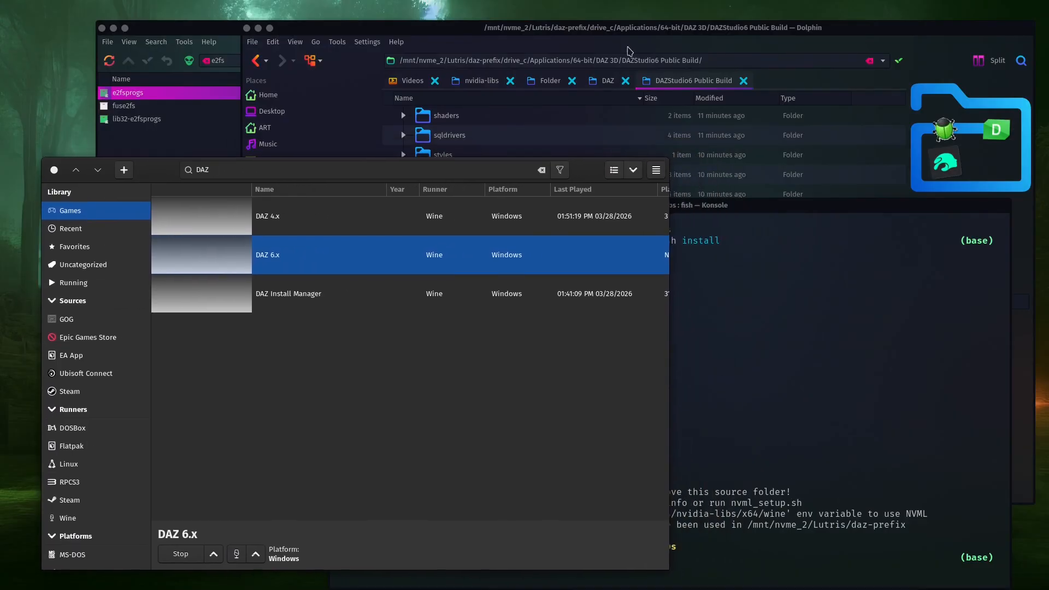
Step: Switch to Dolphin, place it beside free space on the DAZ folder, and detach the DAZStudio6 Public Build folder into its own window
drag(668, 34, 681, 31)
click(622, 77)
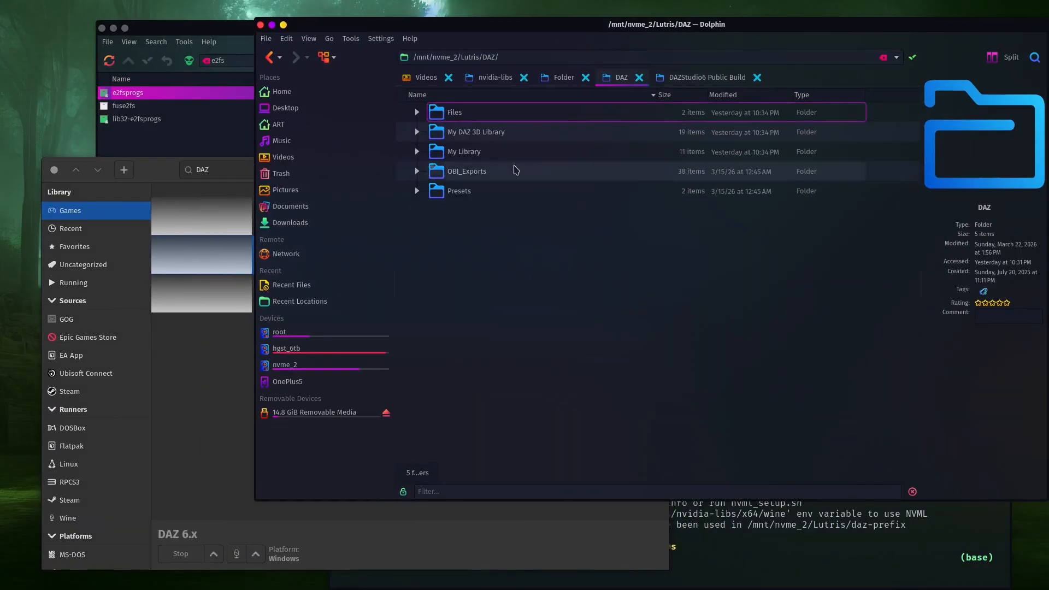
click(473, 56)
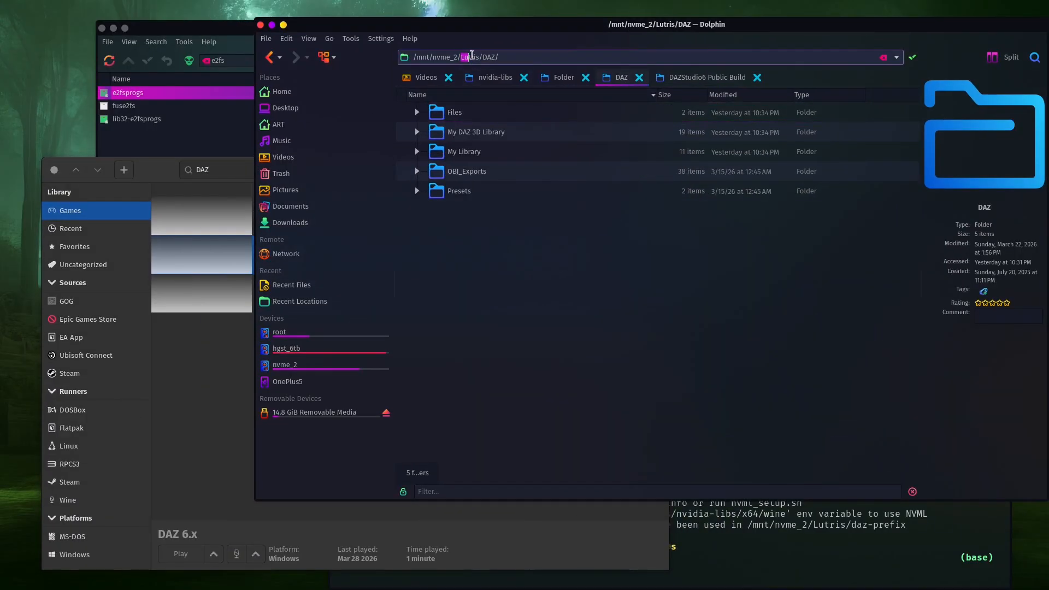
click(479, 57)
key(super+Left)
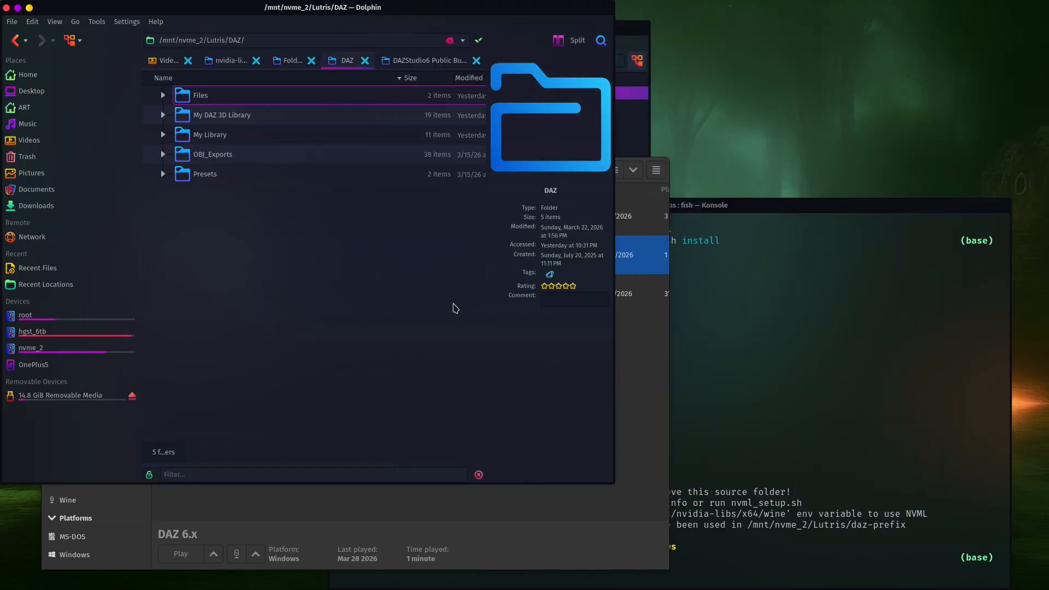
click(441, 62)
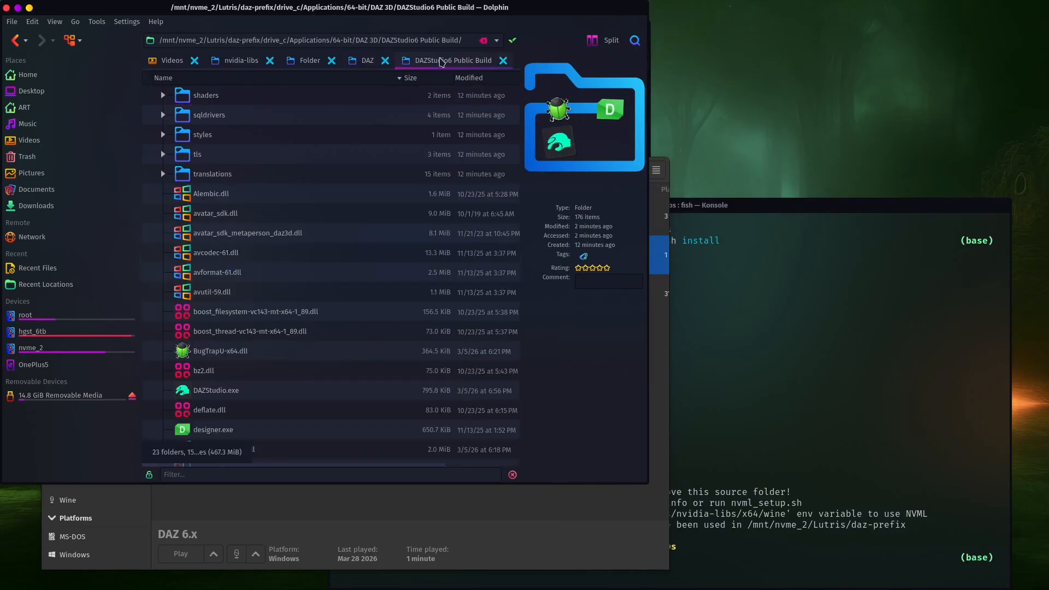
drag(448, 62, 710, 126)
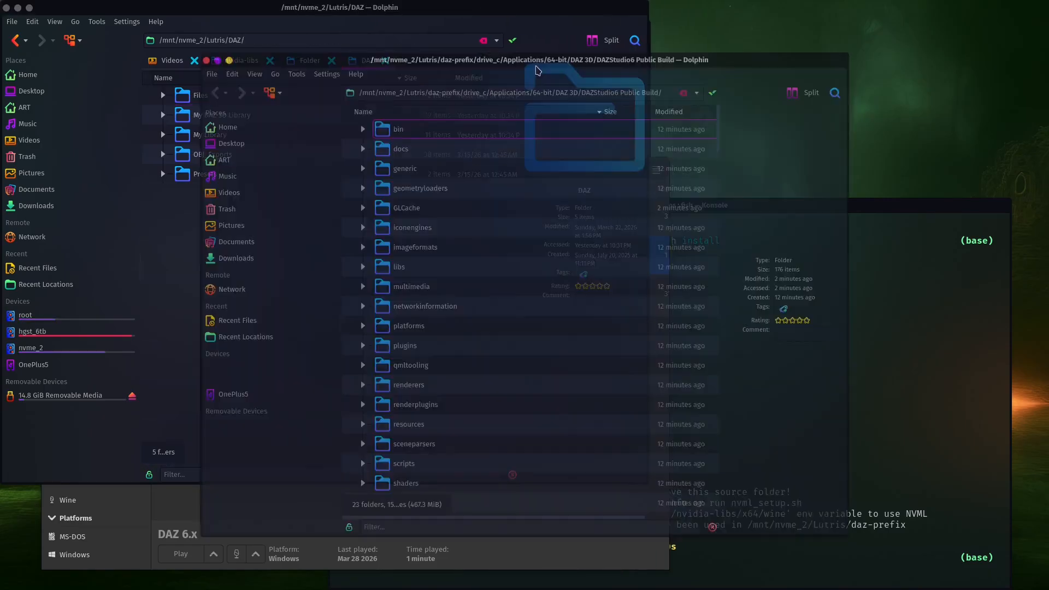
Step: Examine the DAZ 3D program folders under drive_c/Applications/64-bit, including DAZStudio4, and return to the Applications folder
click(719, 113)
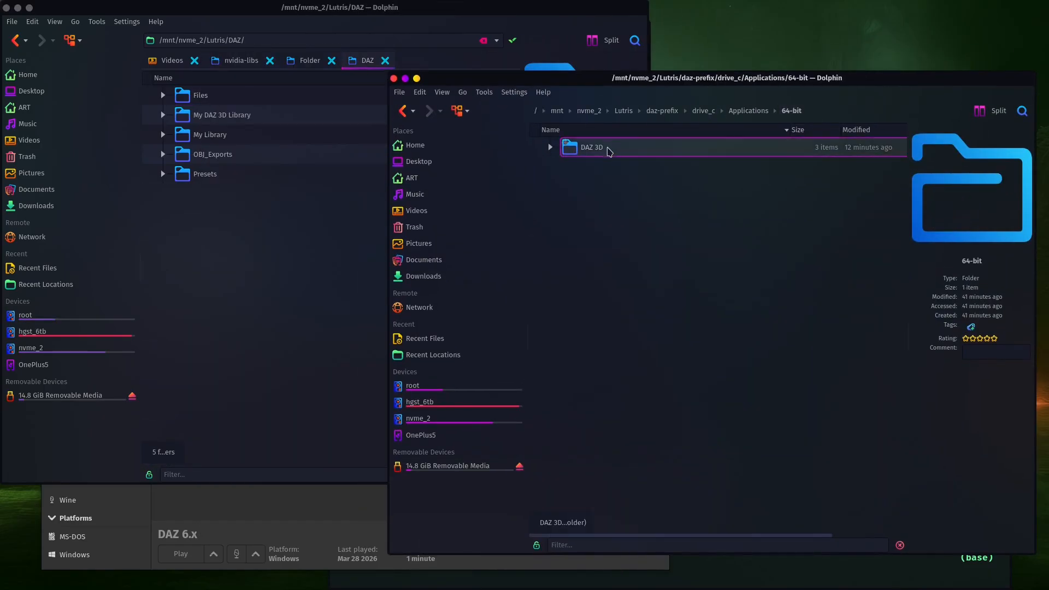
double_click(590, 146)
double_click(606, 147)
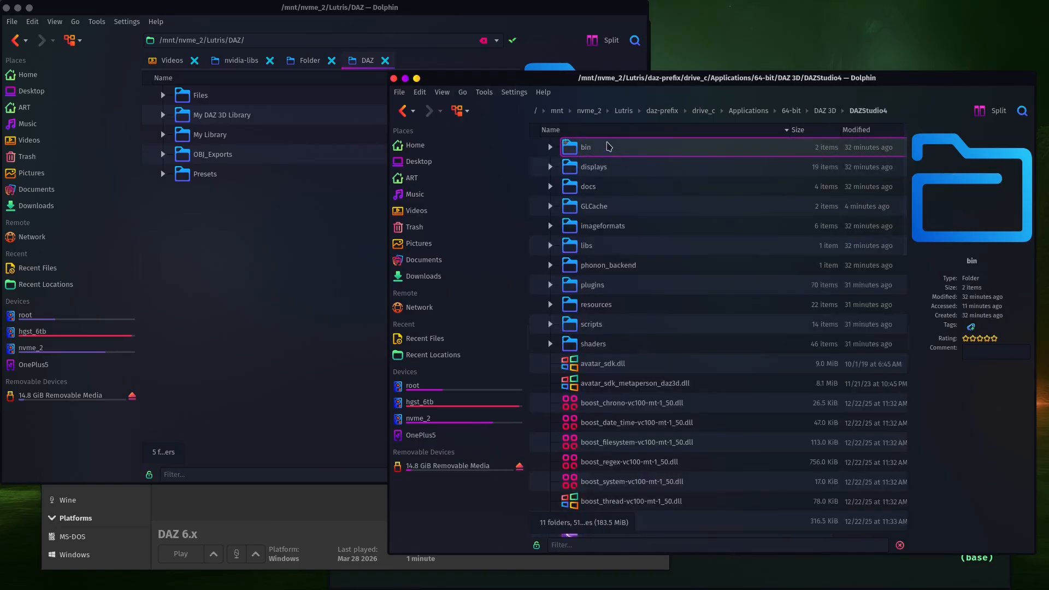
key(alt+Left)
key(alt+Left)
key(alt+Left)
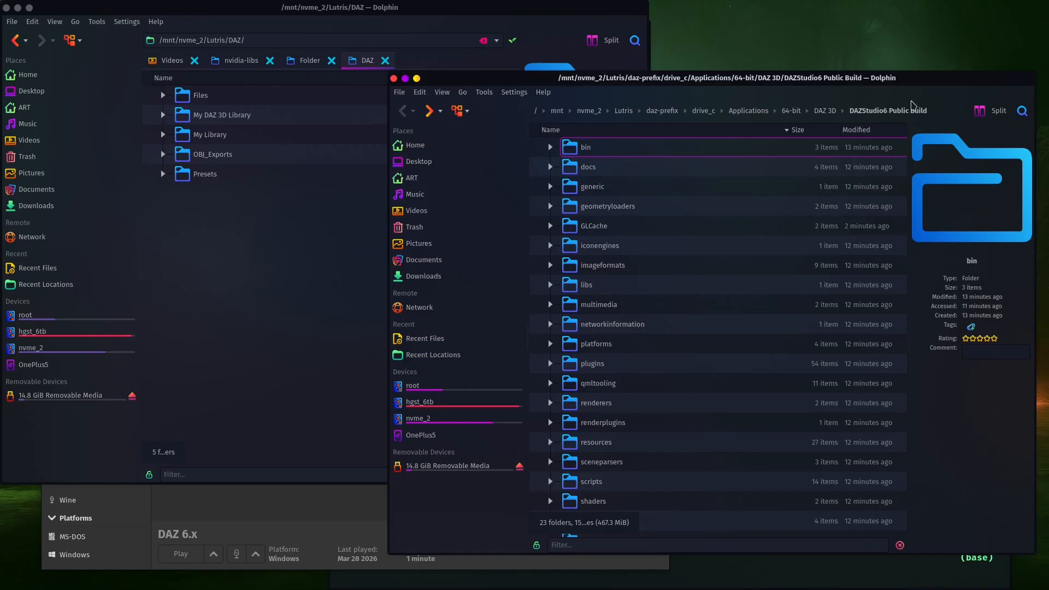
drag(854, 80, 856, 74)
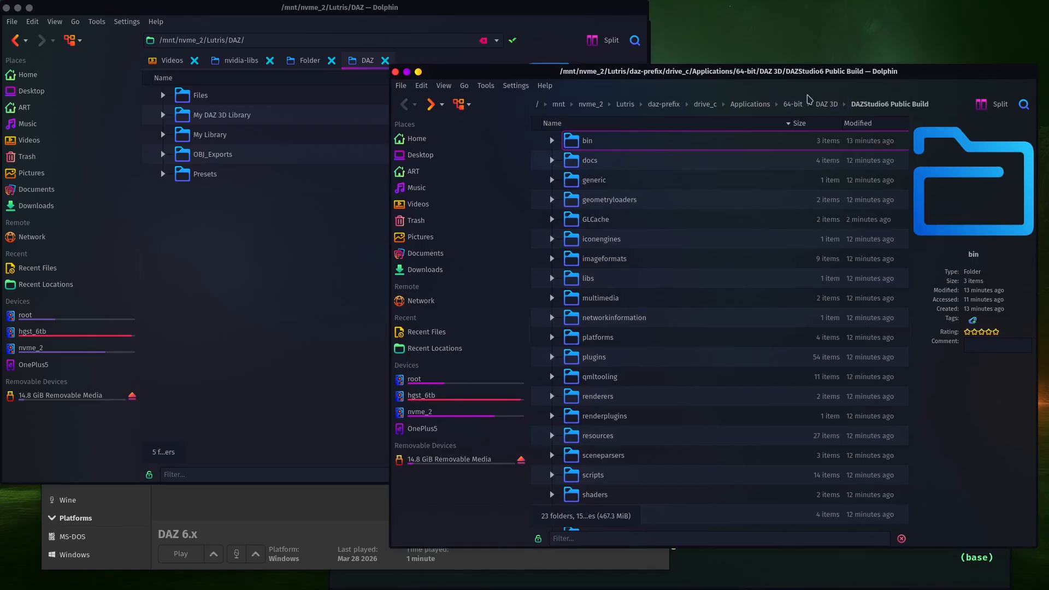
click(730, 105)
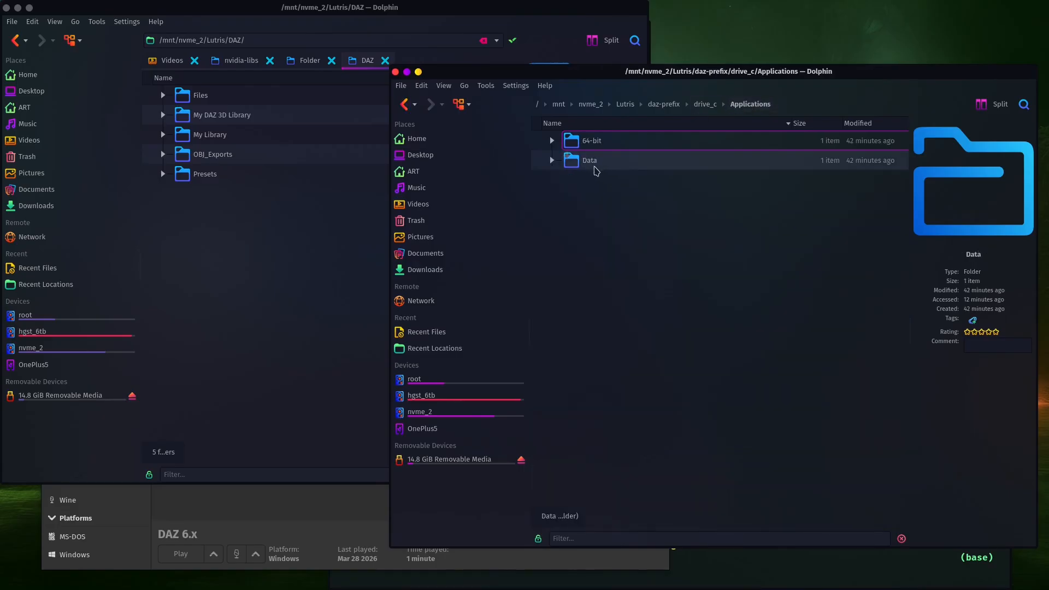
double_click(593, 142)
double_click(595, 144)
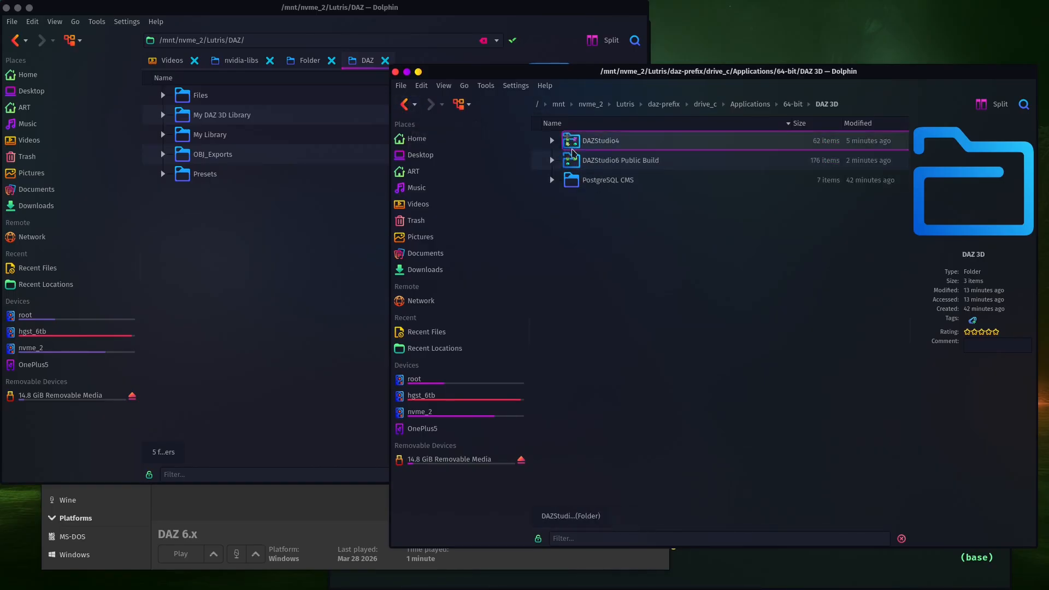
click(404, 107)
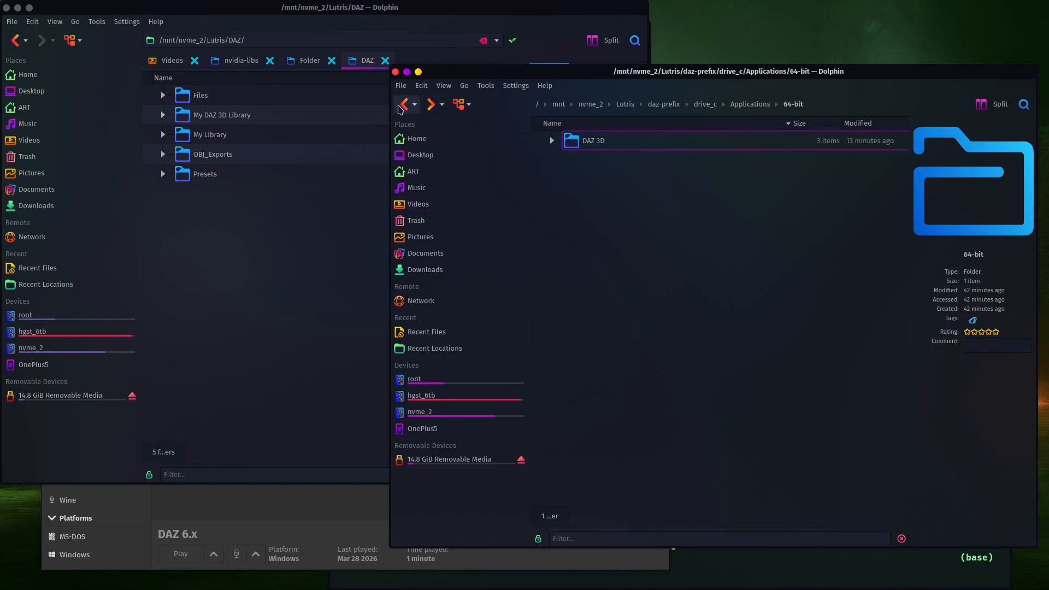
click(405, 107)
Step: Open Data/DAZ 3D inside Applications and permanently delete its My DAZ 3D Library folder
double_click(587, 160)
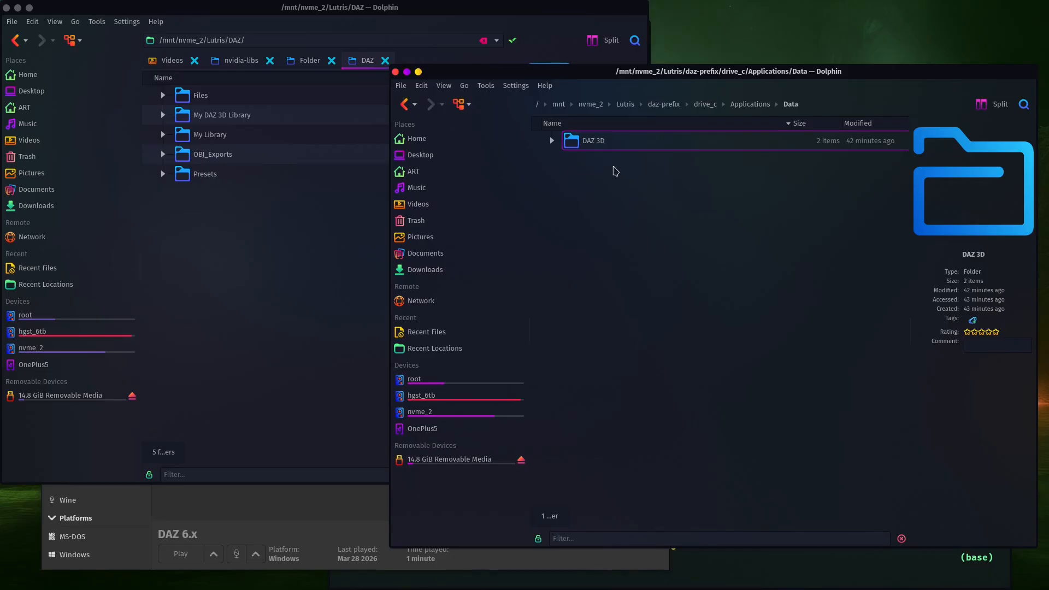
double_click(605, 142)
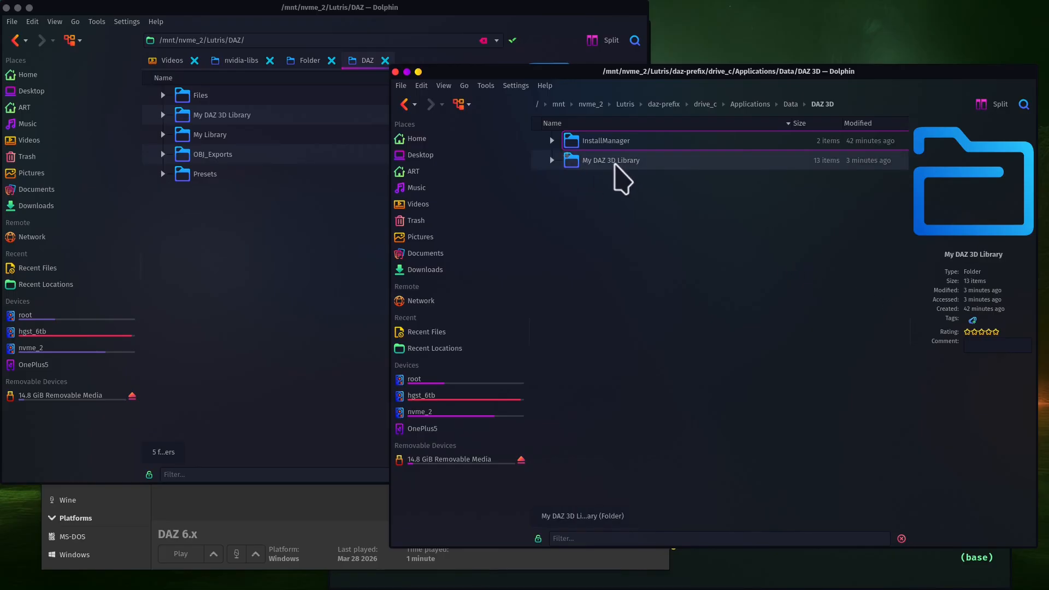
key(alt+Left)
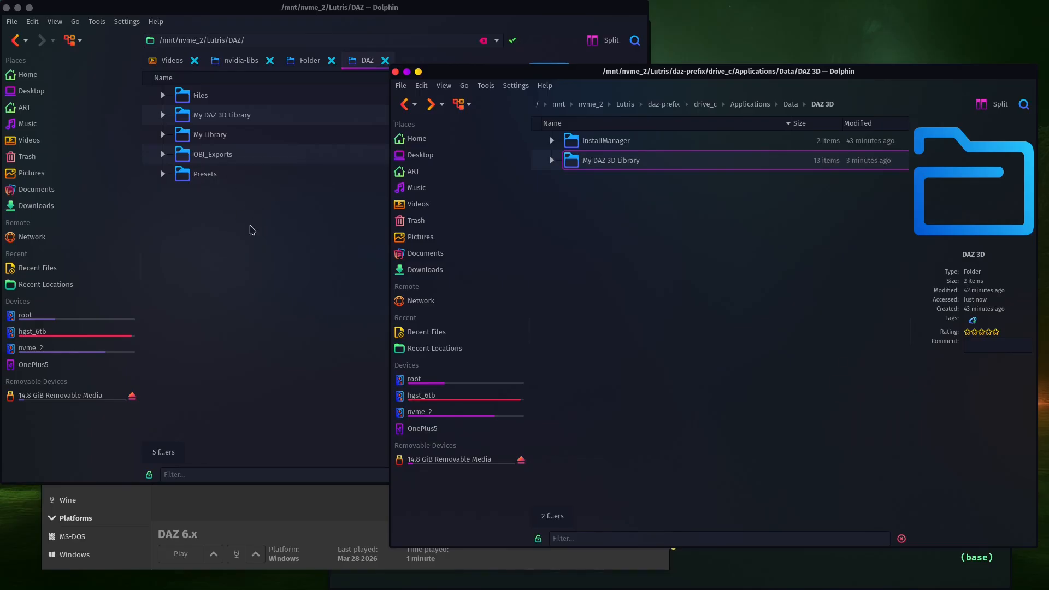
drag(647, 240, 607, 155)
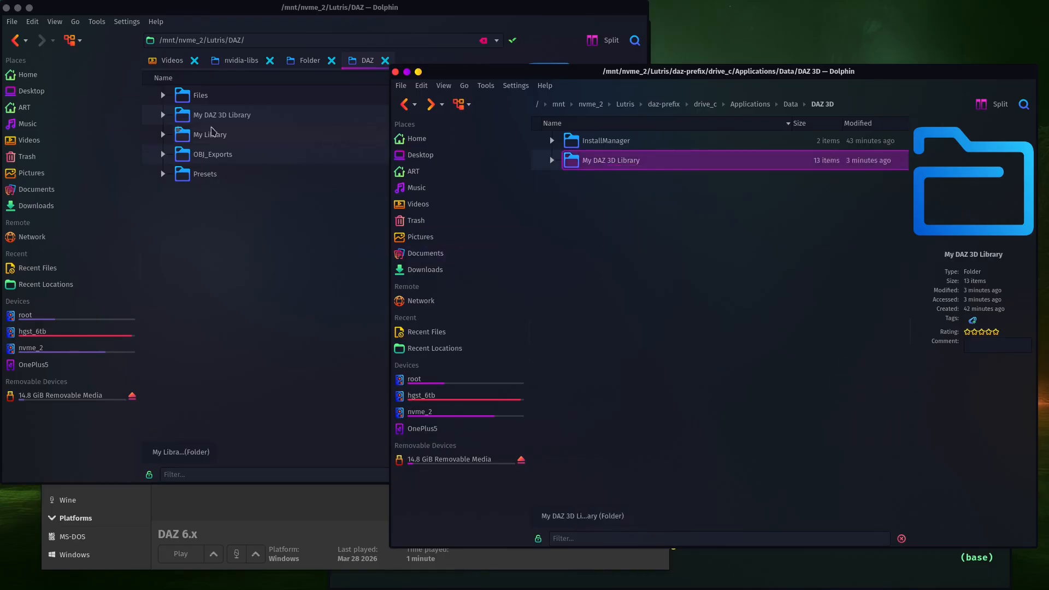
drag(677, 205, 638, 180)
key(shift+Delete)
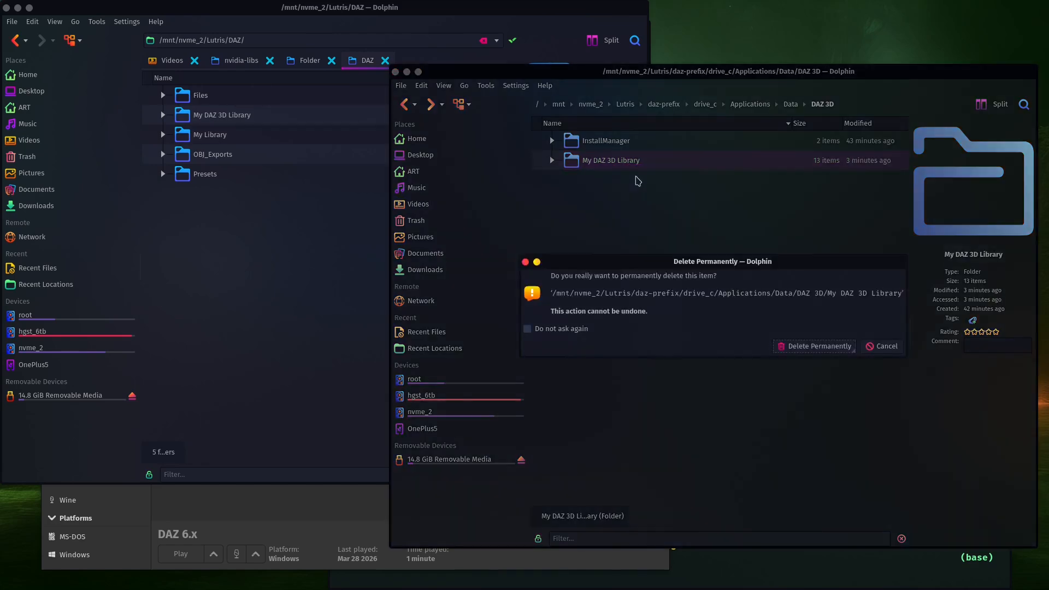
key(Return)
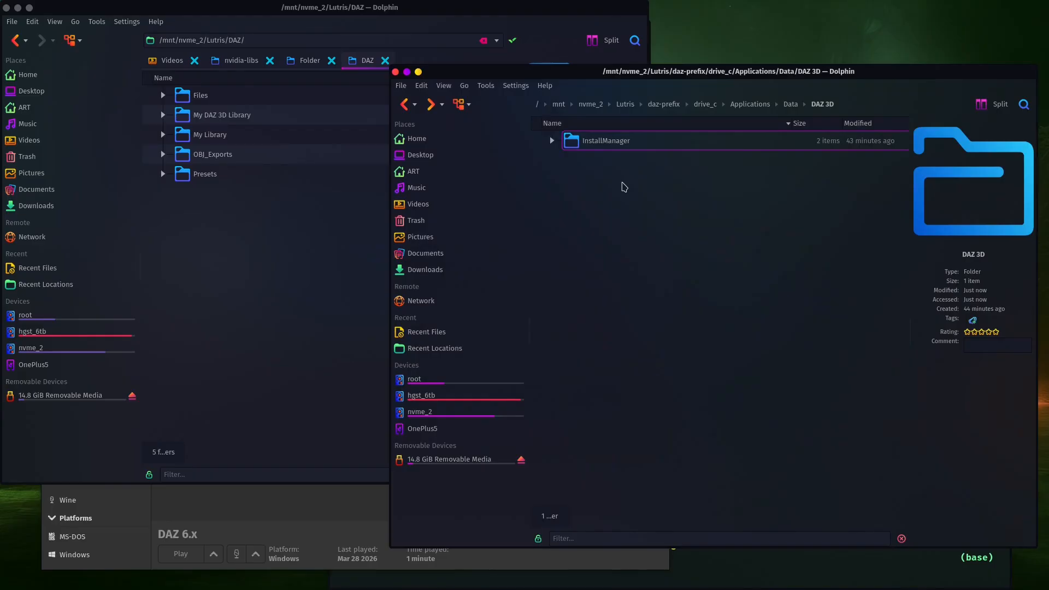
Step: Link the Files, My DAZ 3D Library, My Library, OBJ_Exports and Presets folders from Lutris/DAZ into Applications/Data/DAZ 3D
drag(299, 224, 196, 85)
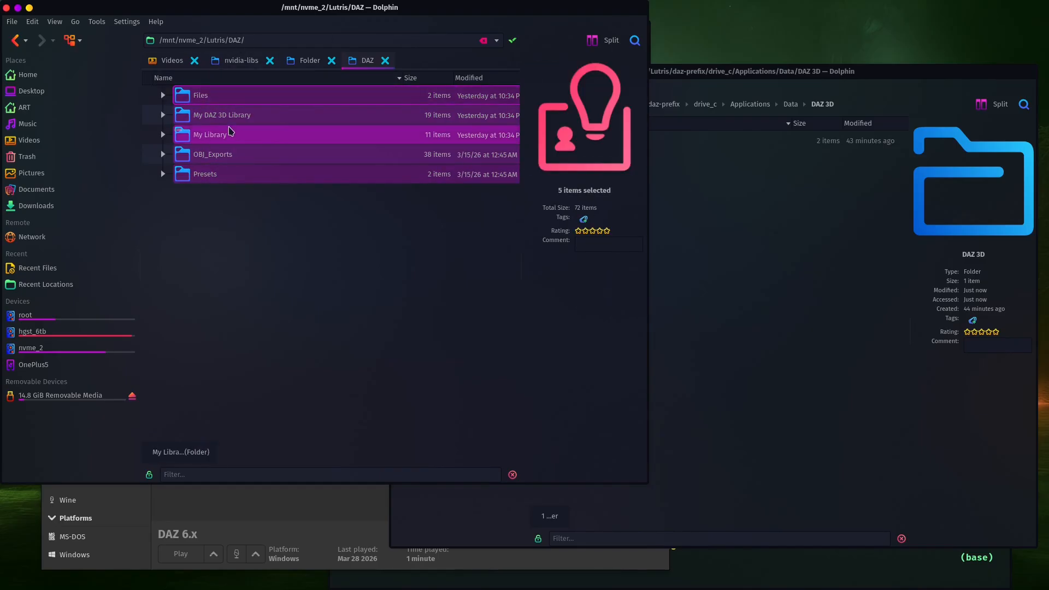
drag(218, 116, 713, 255)
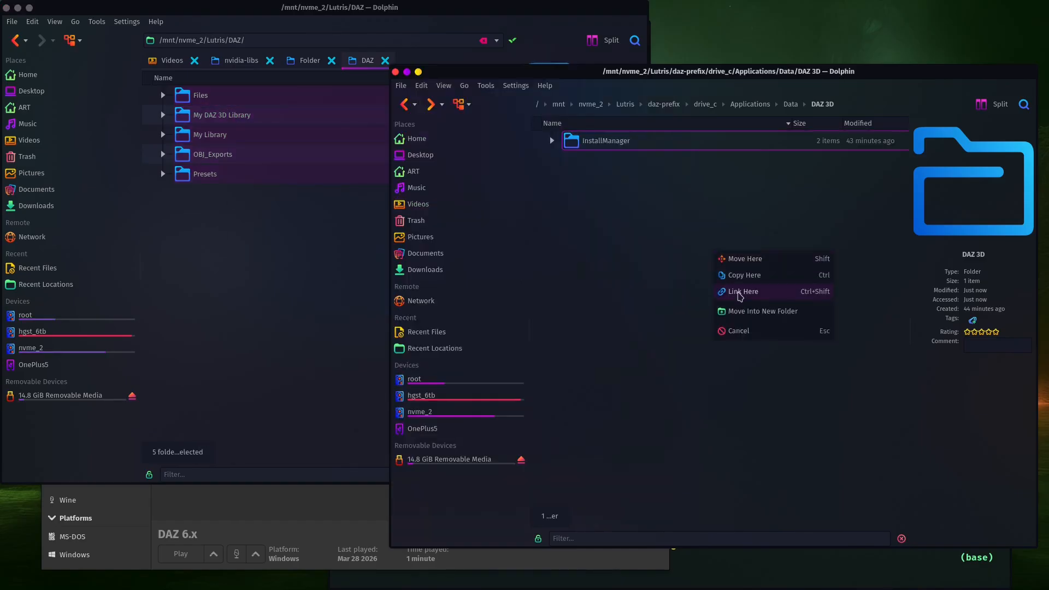
click(738, 292)
click(616, 301)
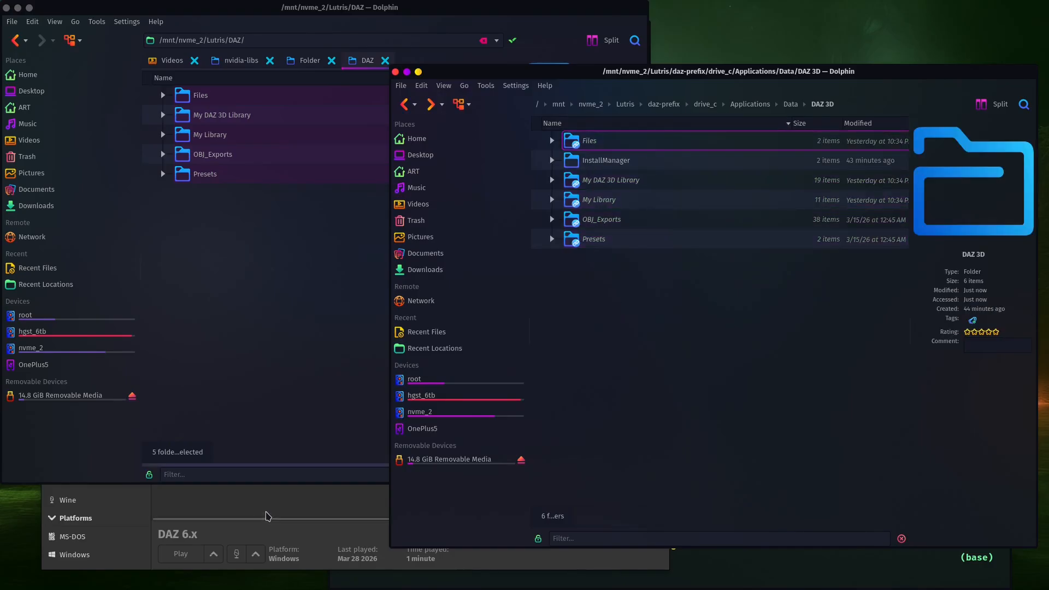
Step: Launch DAZ 4.x from Lutris
click(266, 513)
click(285, 224)
click(182, 554)
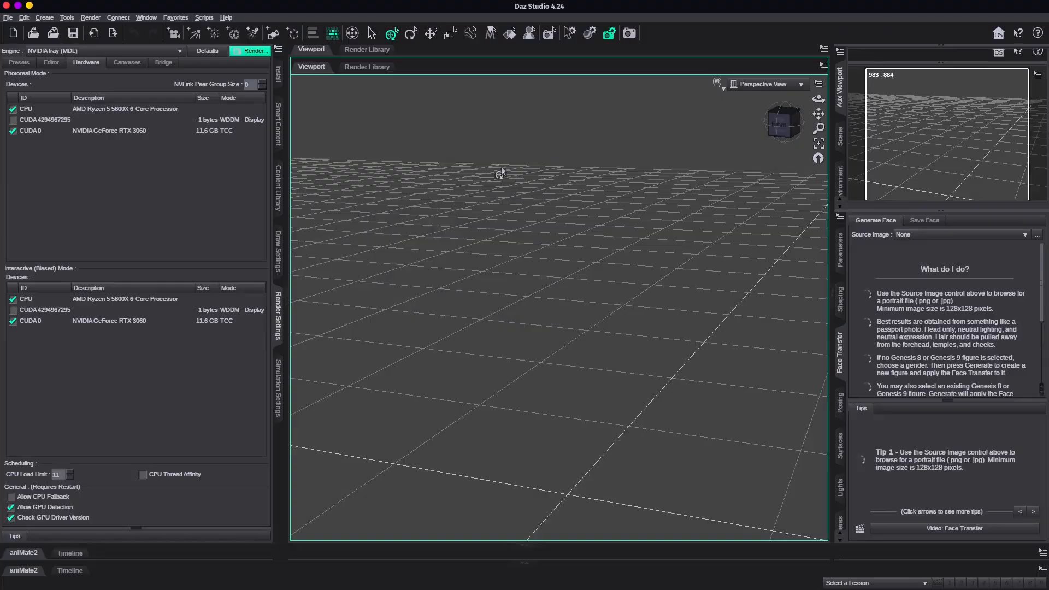
Step: In the Content Library, remove the My Library and first My DAZ 3D Library base directories from Daz Studio Formats
click(279, 190)
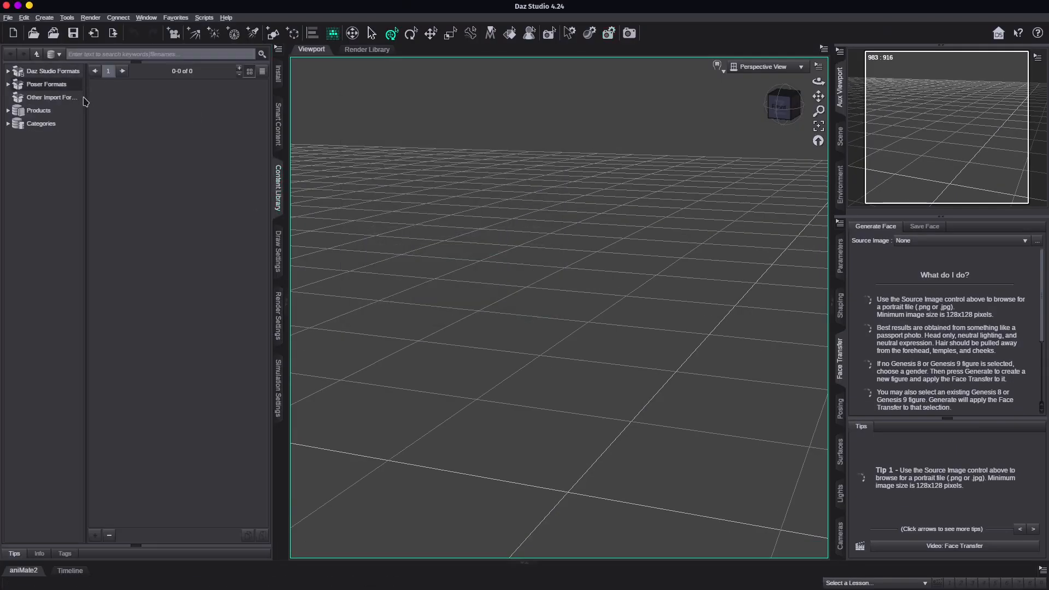
drag(85, 102, 110, 102)
click(8, 71)
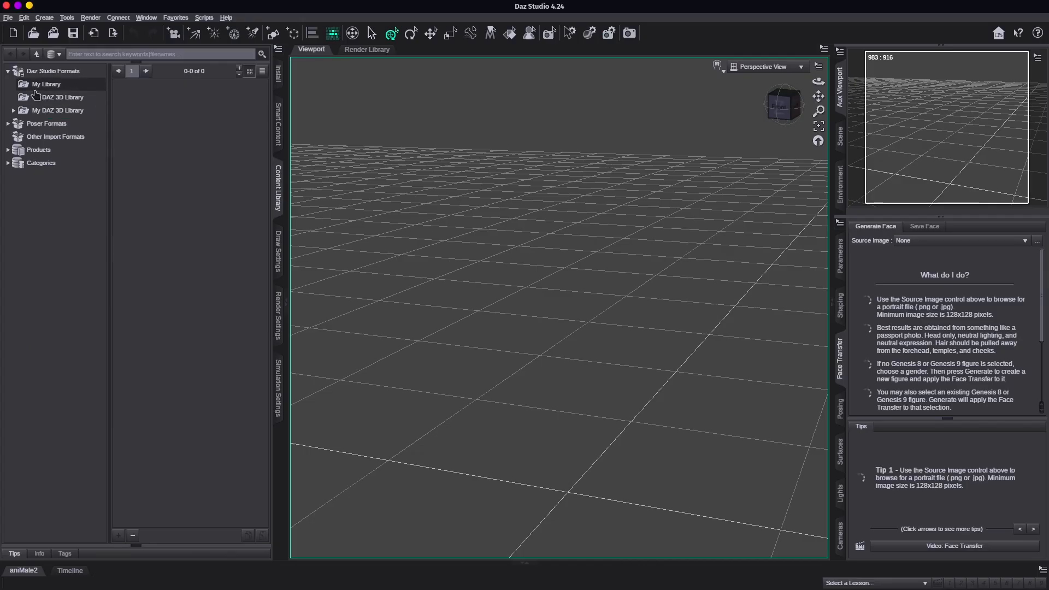
right_click(47, 90)
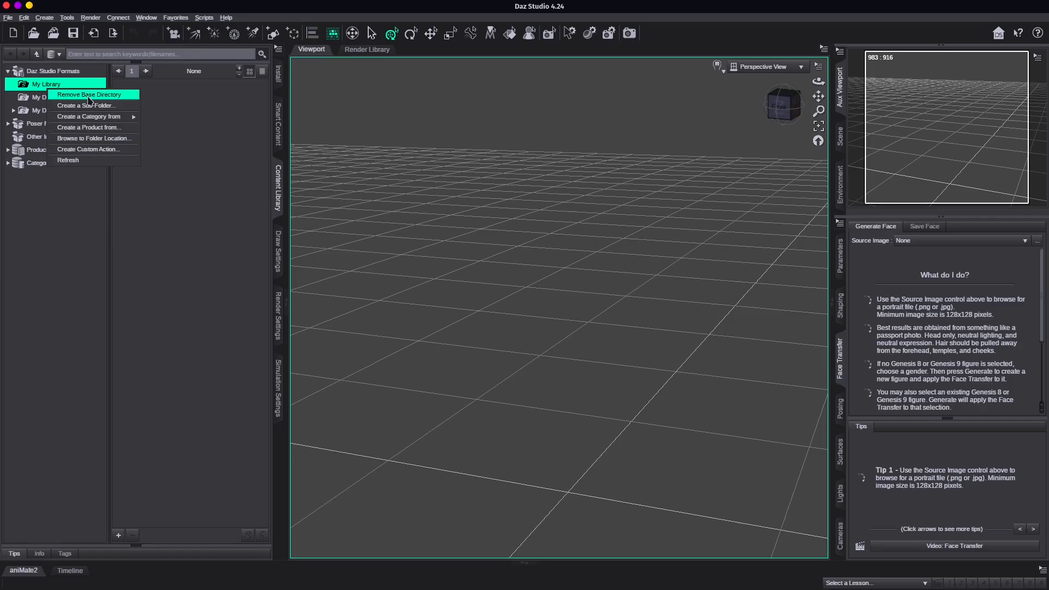
double_click(20, 73)
click(9, 71)
right_click(52, 85)
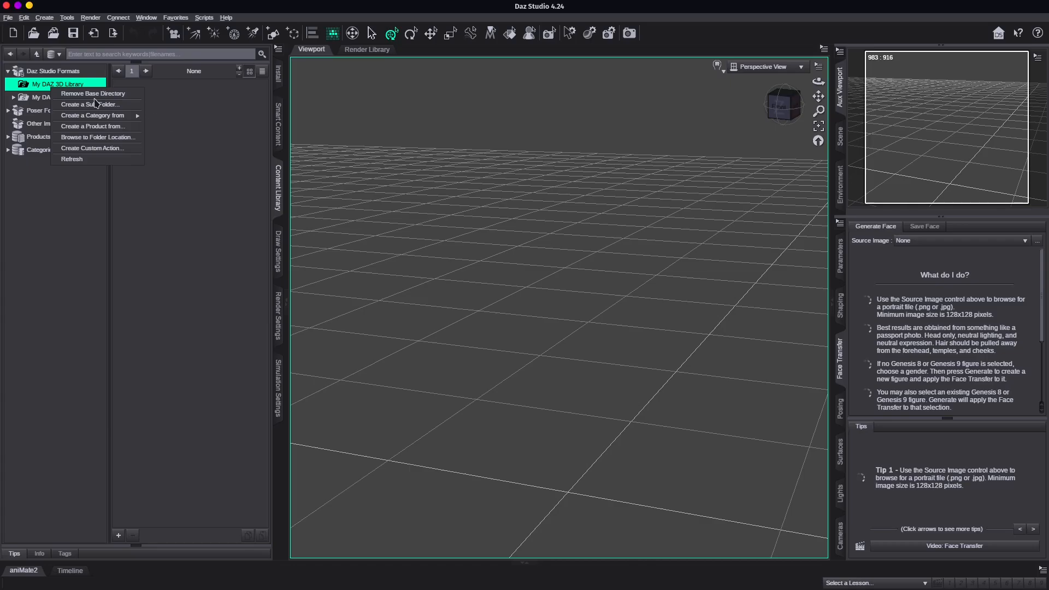
Step: Add C:\Applications\Data\DAZ 3D\My Library as a base directory under Daz Studio Formats
click(40, 74)
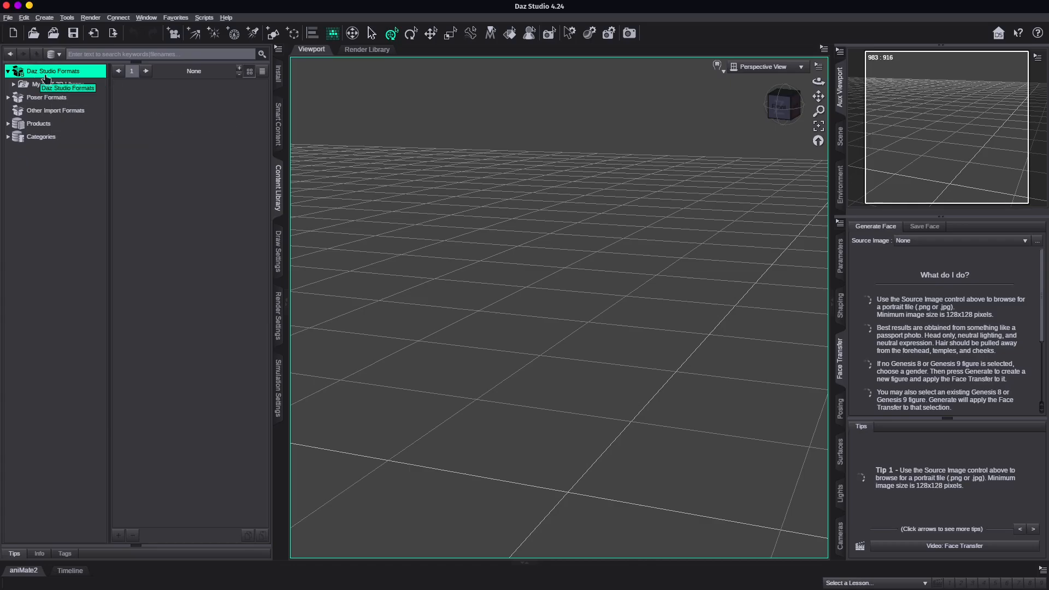
right_click(45, 78)
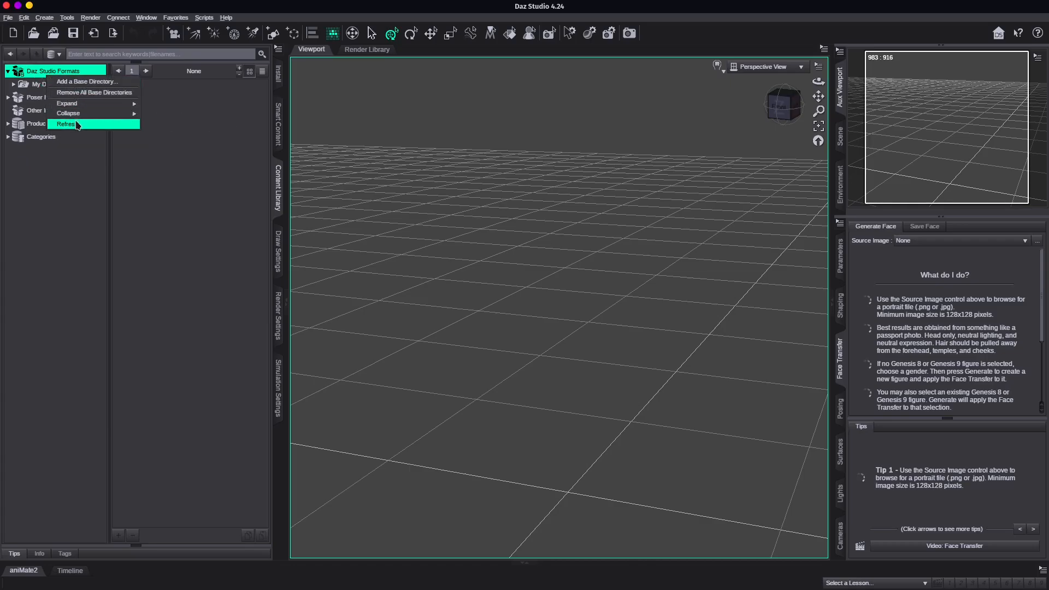
click(80, 83)
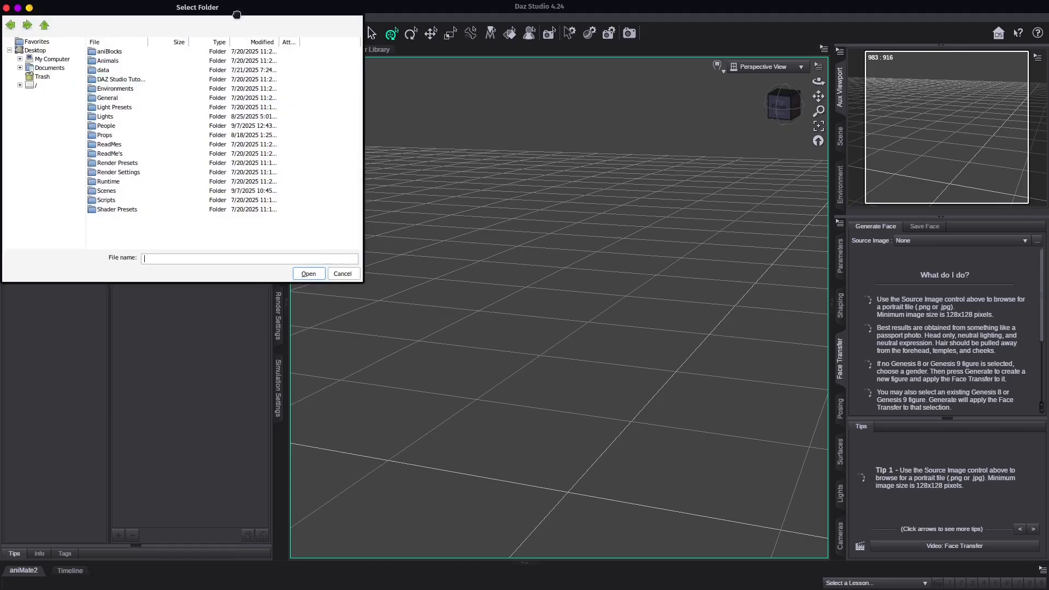
click(279, 122)
click(339, 126)
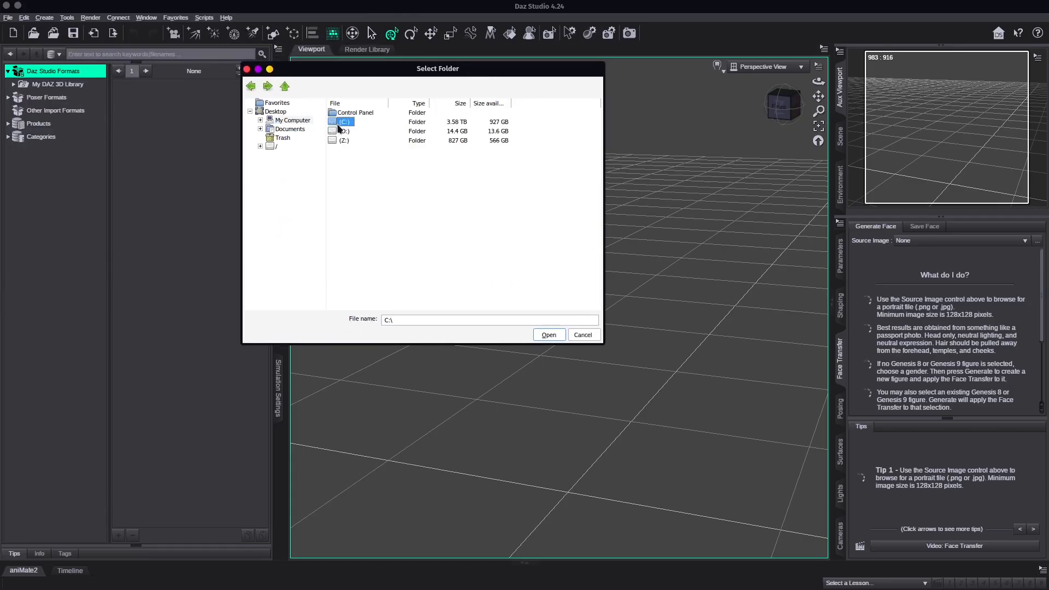
double_click(346, 120)
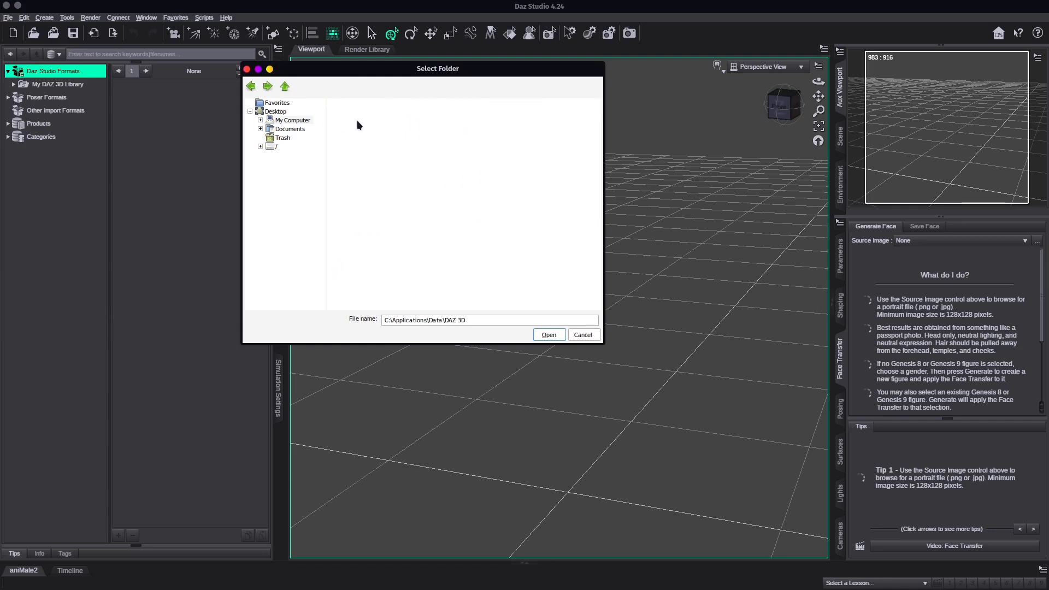
drag(368, 77, 392, 97)
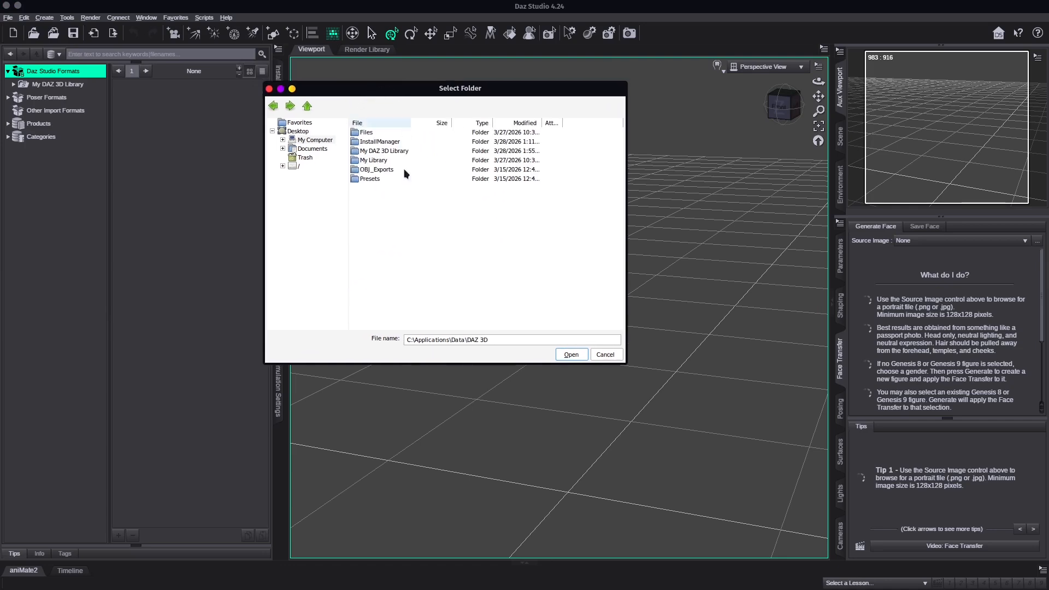
click(374, 161)
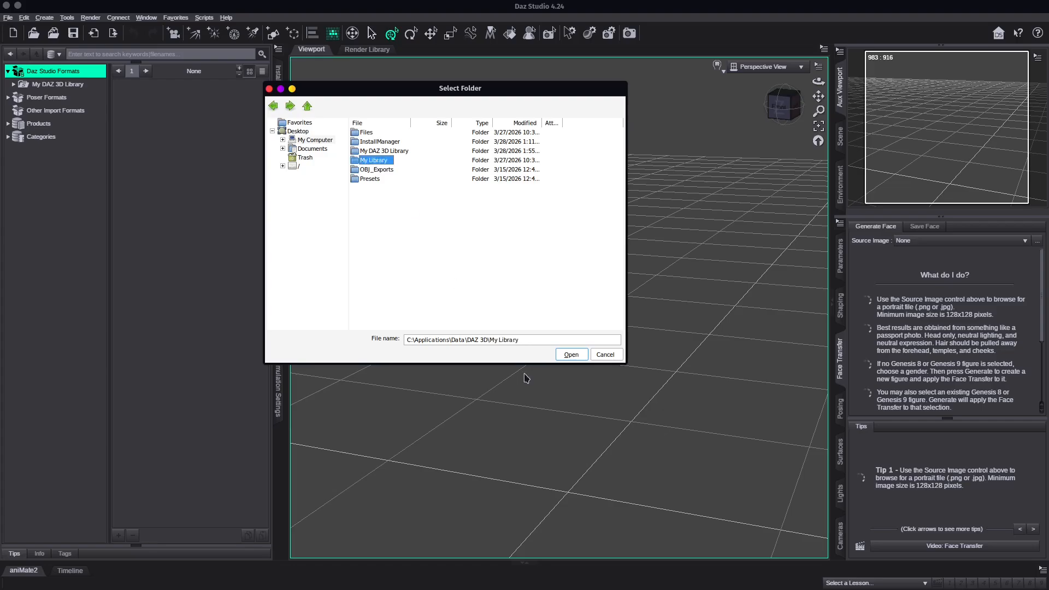
click(571, 355)
Step: Check the subfolders of the added My Library, and open the People/Genesis 9 folder in My DAZ 3D Library
click(8, 71)
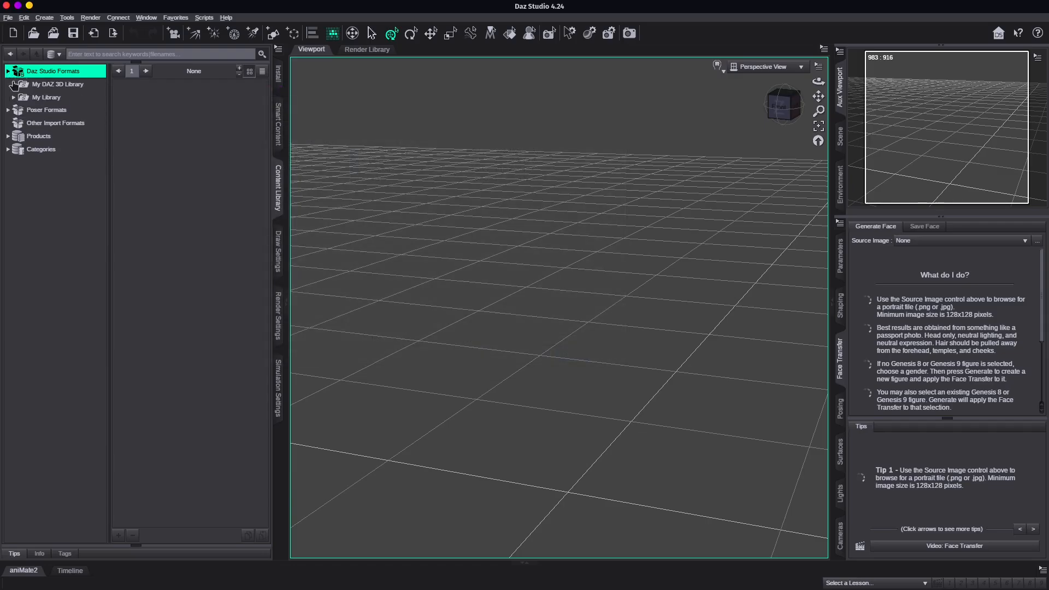
click(13, 97)
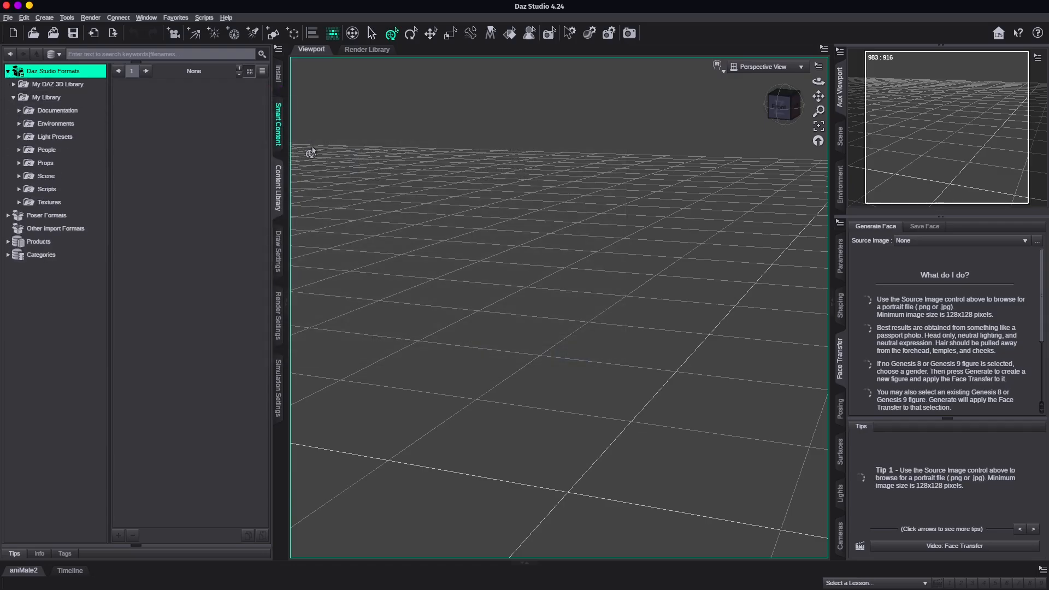
click(278, 187)
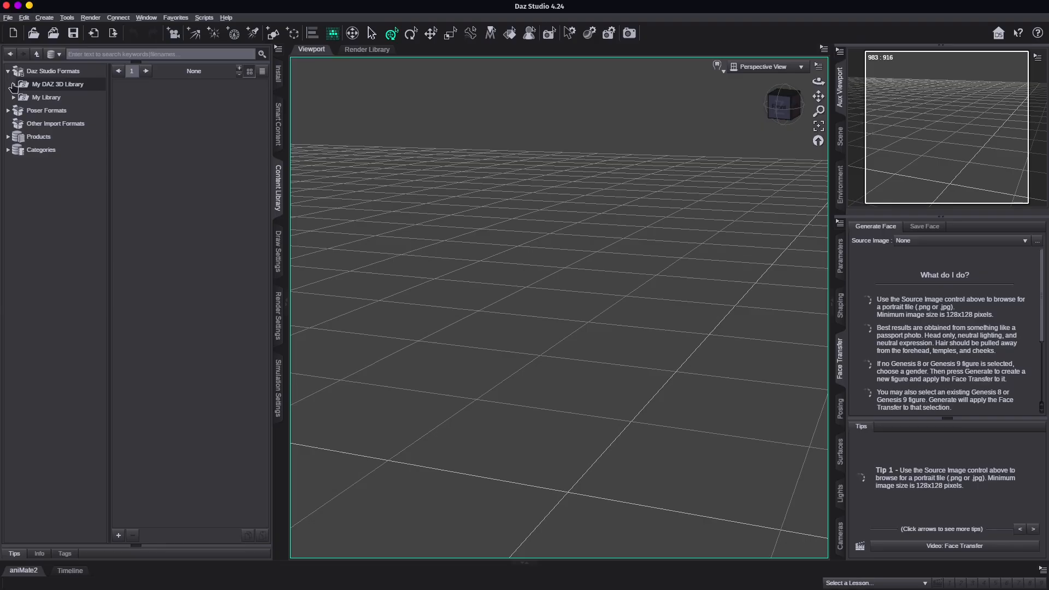
click(13, 84)
click(19, 189)
click(53, 281)
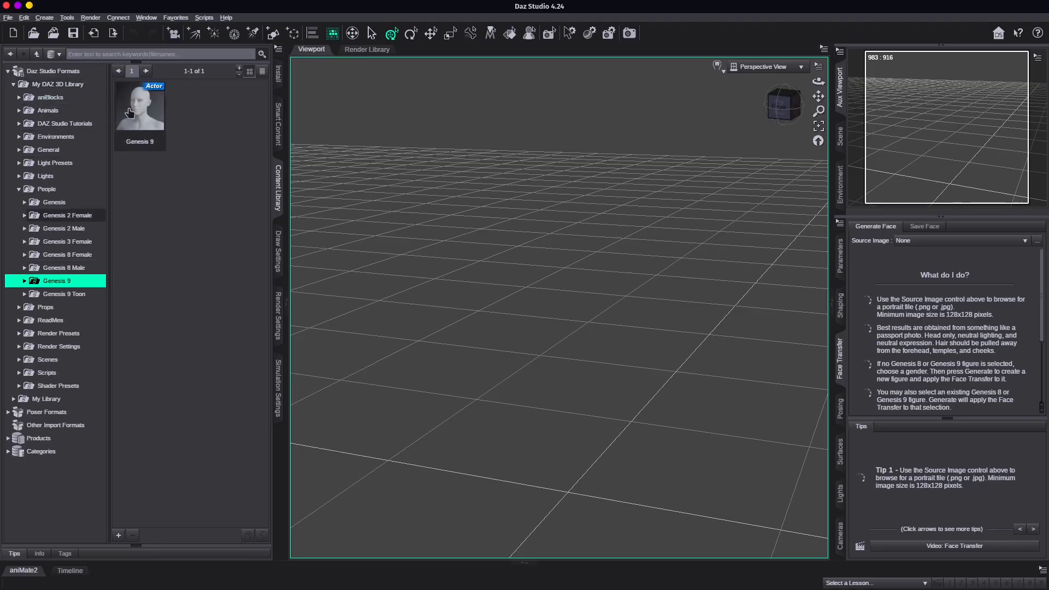
Step: Set the viewport draw style to Wire Bounding Box and load the Genesis 9 actor with the scene outline shown
click(717, 66)
click(711, 68)
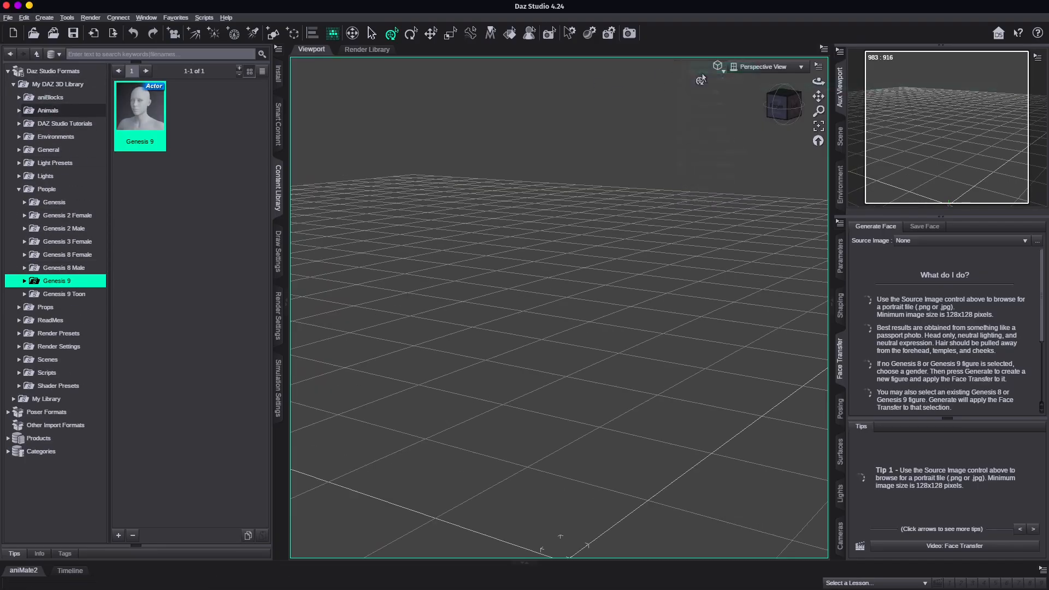
click(840, 137)
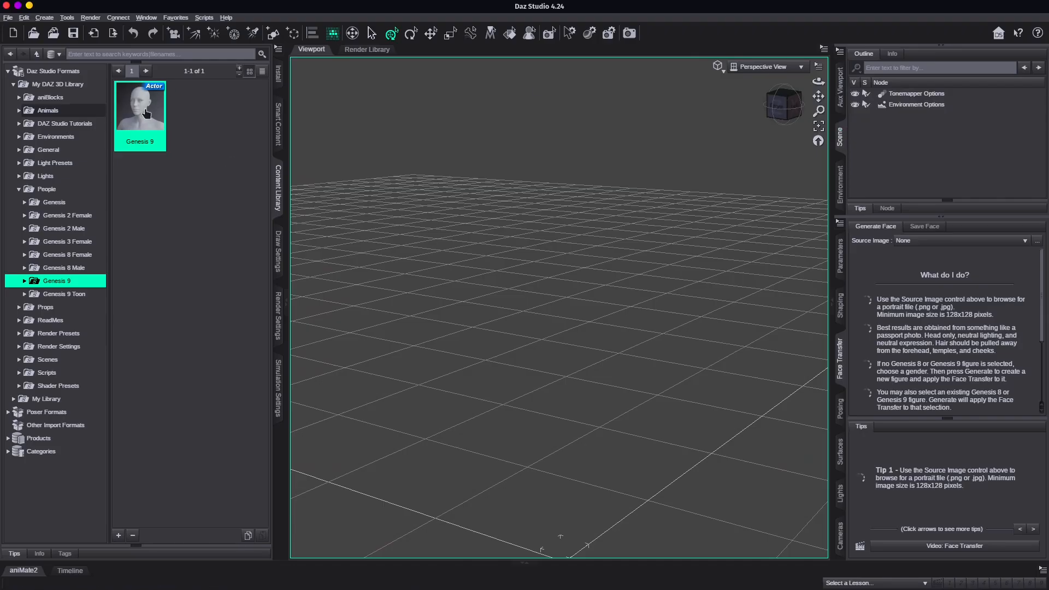
mouse_move(140, 113)
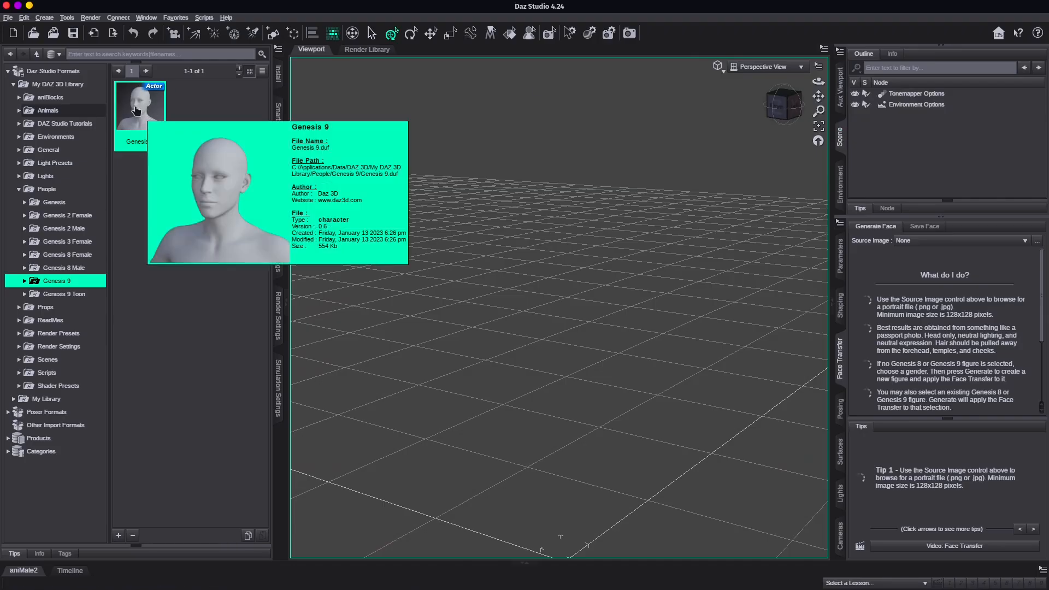
double_click(136, 111)
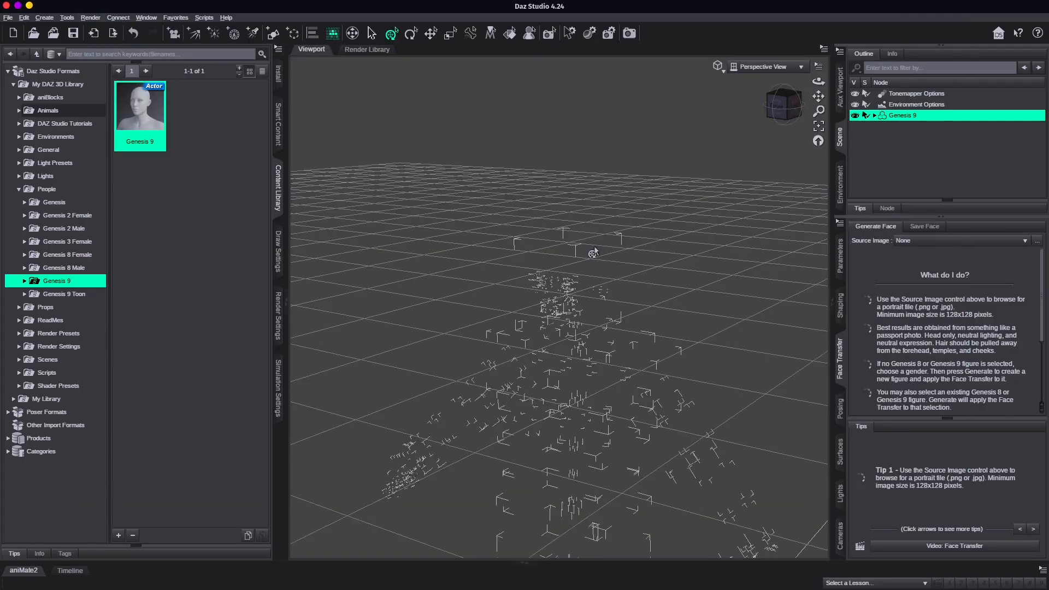
Step: Preview a close-up of the Genesis 9 head in the NVIDIA Iray draw style from a slightly rotated angle
scroll(599, 249, up, 5)
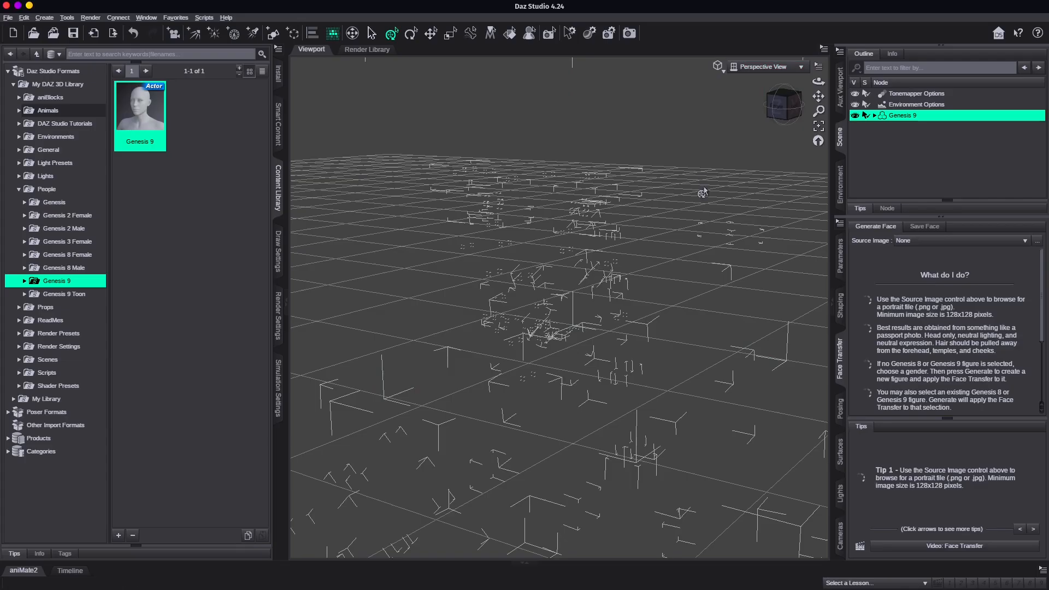
drag(819, 96, 817, 76)
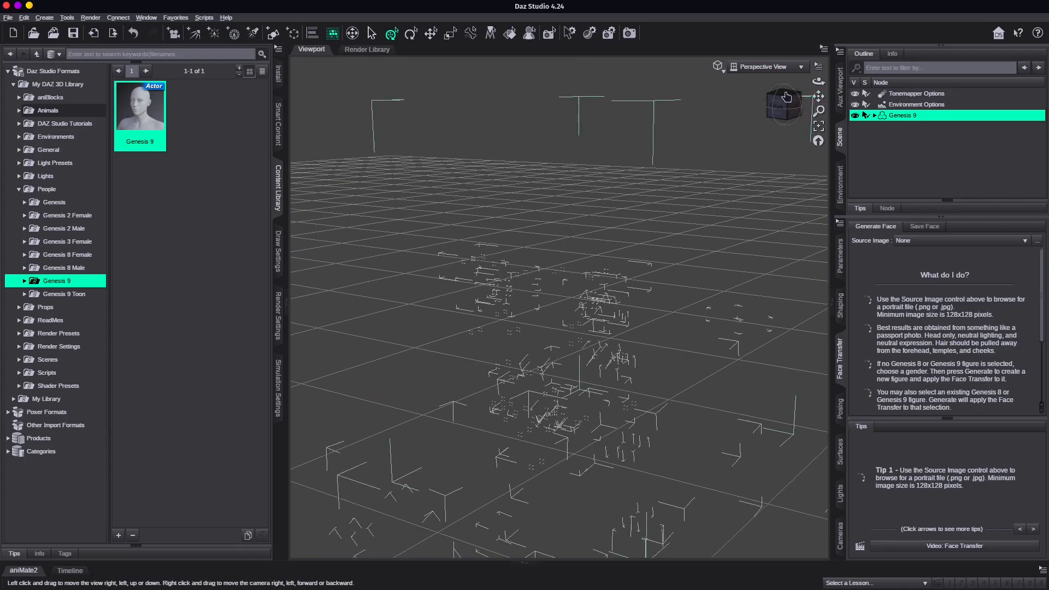
click(714, 71)
click(704, 210)
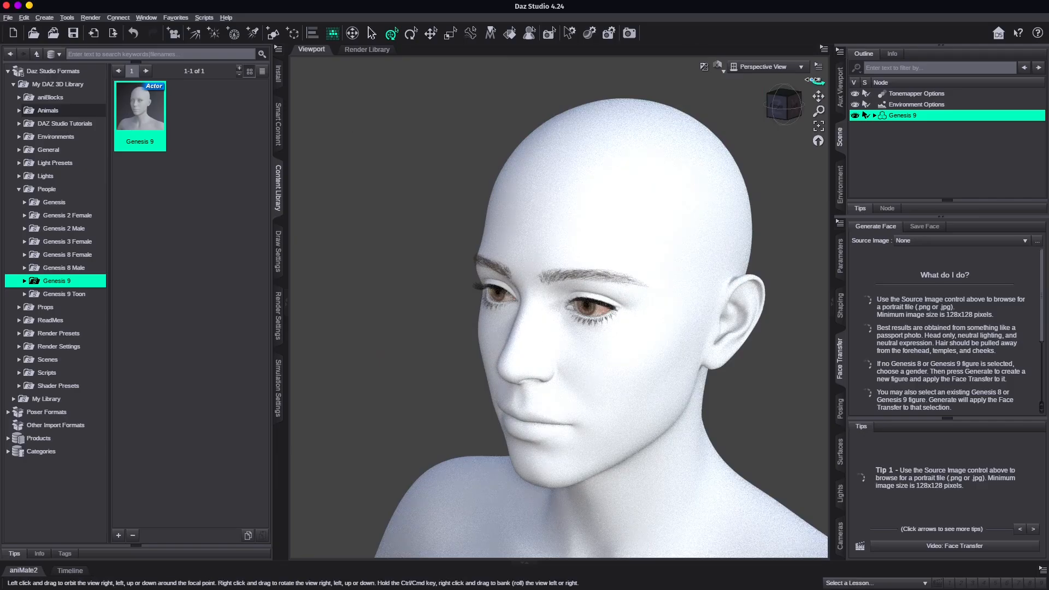
mouse_move(812, 81)
mouse_down()
mouse_move(765, 82)
mouse_move(798, 81)
mouse_up()
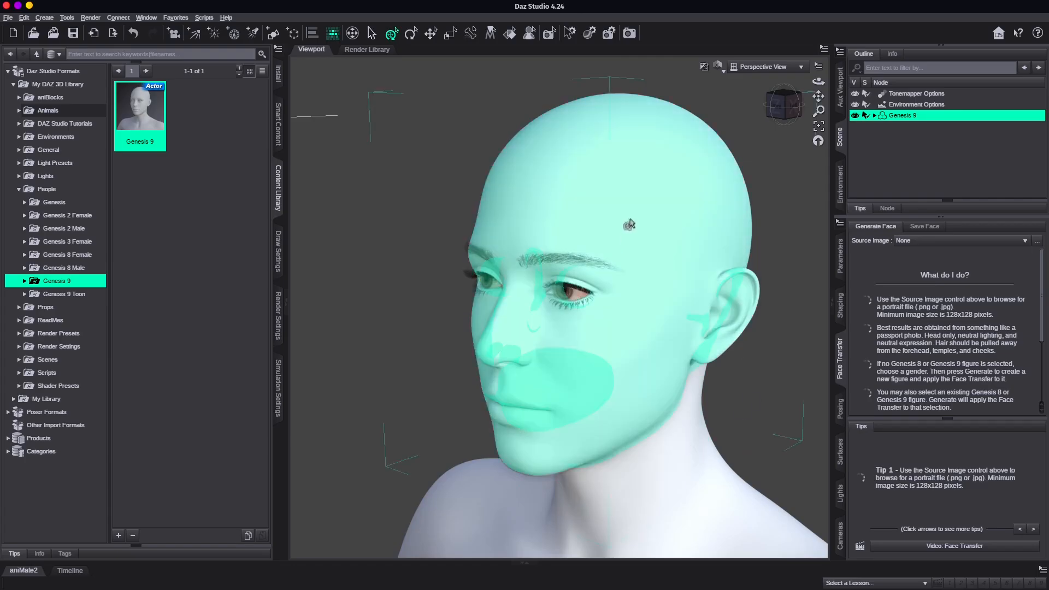
Step: Close Daz Studio 4.24 and launch DAZ 6.x from Lutris
click(6, 5)
click(525, 313)
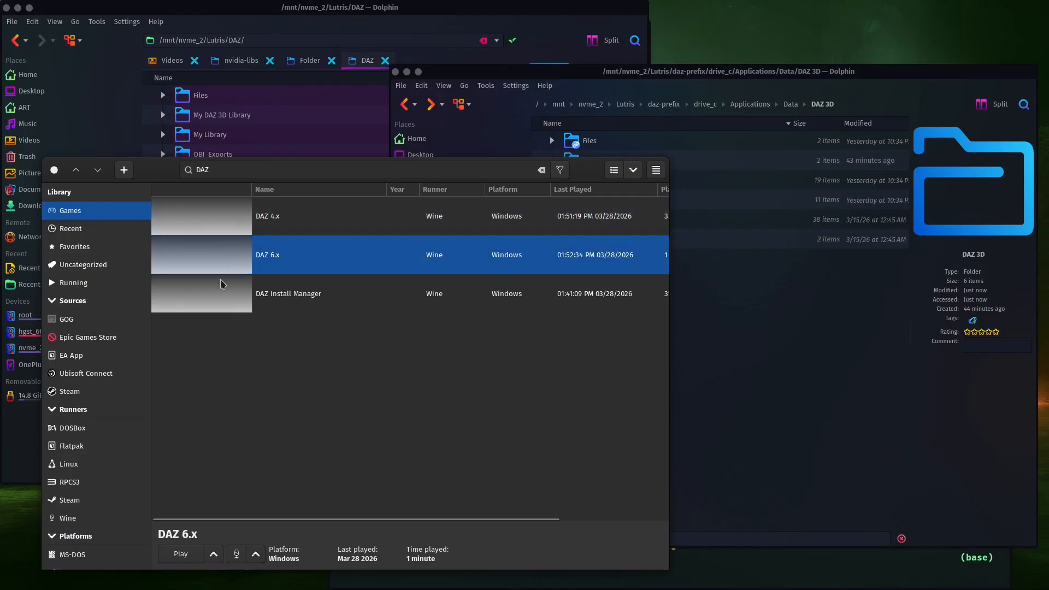
click(180, 554)
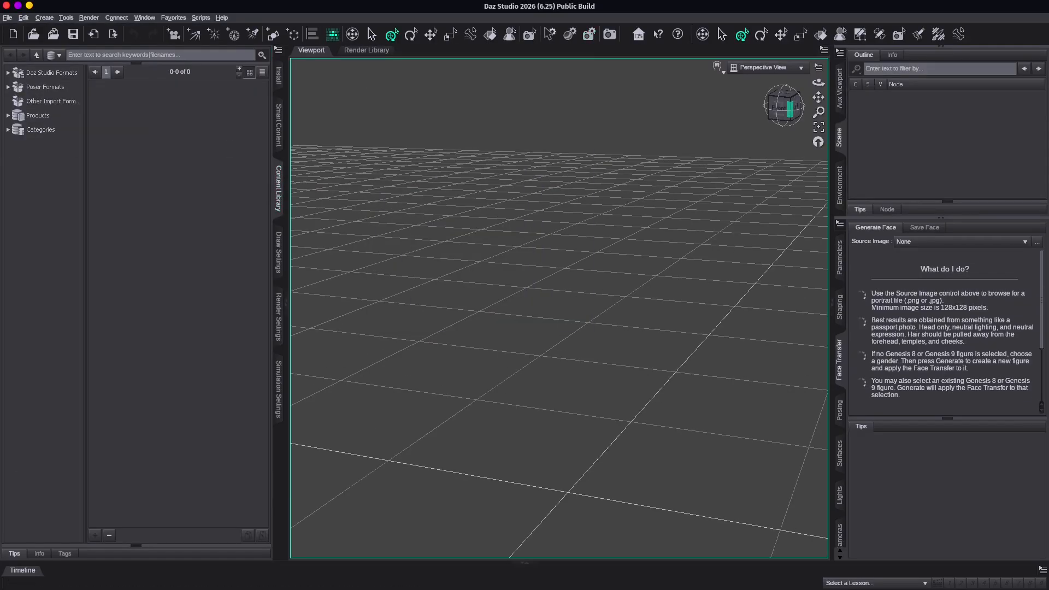
Step: Replace the empty My Library and My DAZ 3D Library base directories in Daz Studio Formats with the linked My Library folder
click(8, 73)
click(29, 88)
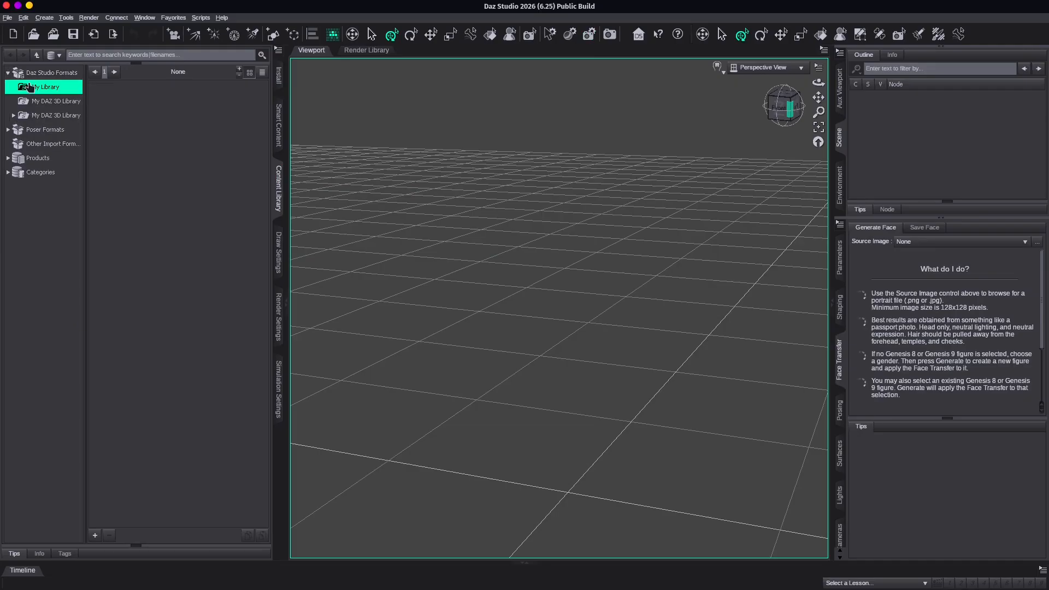
right_click(29, 87)
click(82, 105)
click(321, 145)
click(597, 393)
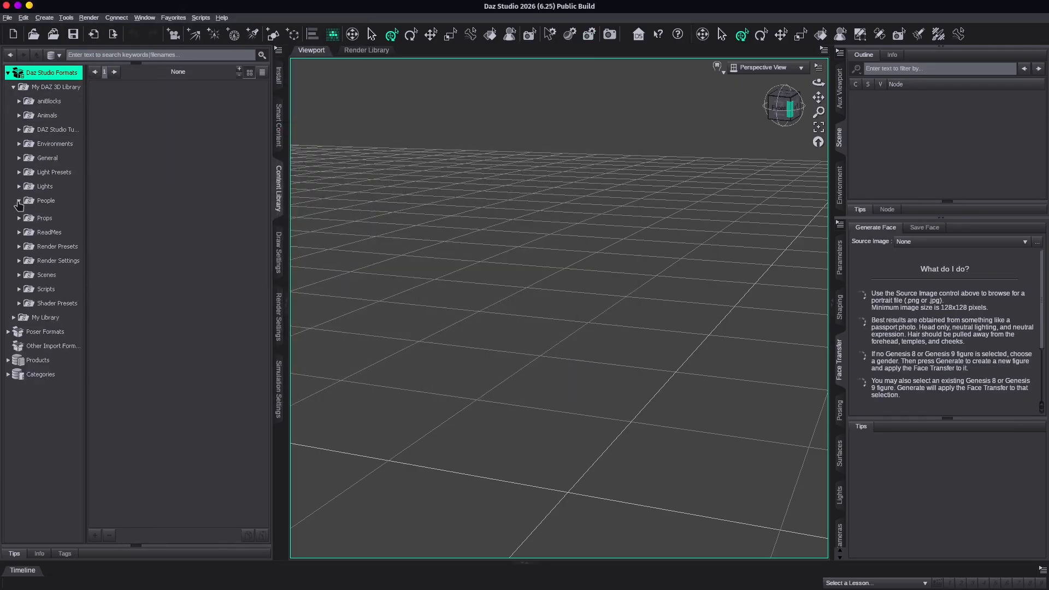
Step: Set the viewport draw style to Wire Bounding Box and load Genesis 9 from the People folder of My DAZ 3D Library
click(19, 201)
click(53, 300)
click(718, 66)
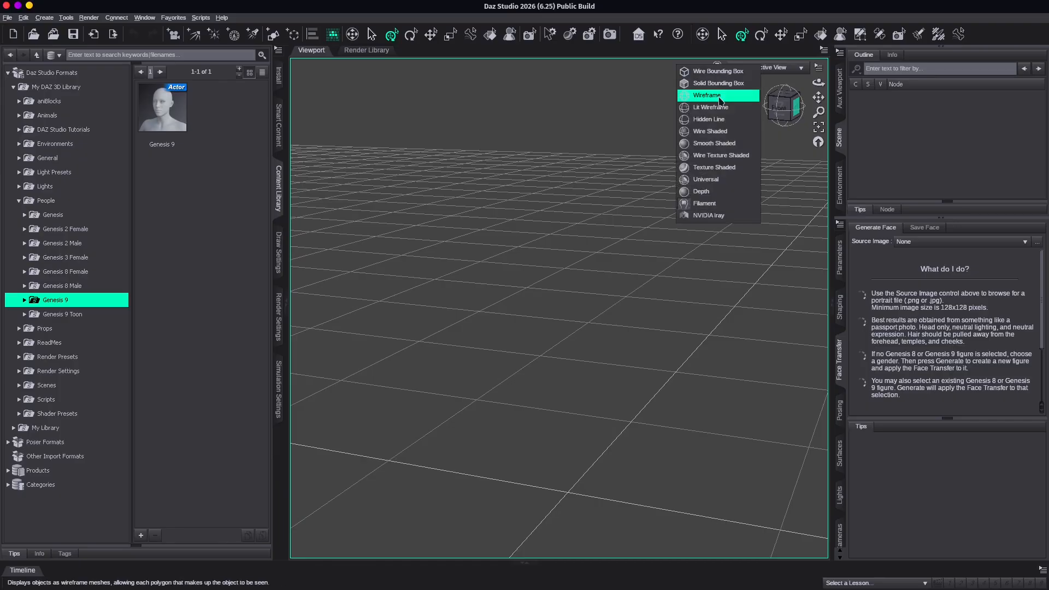
click(720, 96)
drag(597, 229, 601, 277)
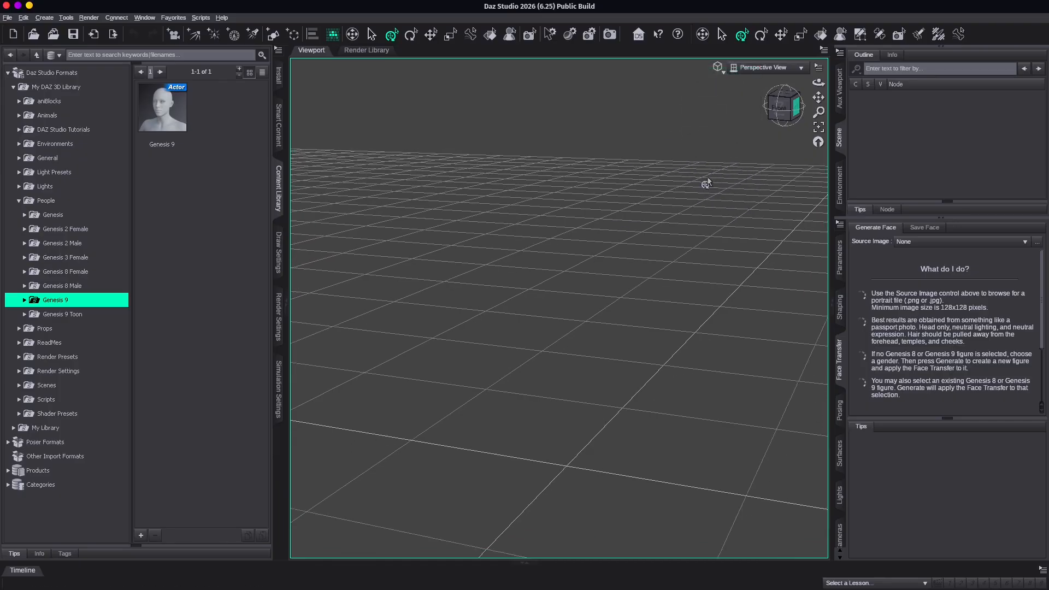
drag(706, 183, 699, 186)
double_click(152, 100)
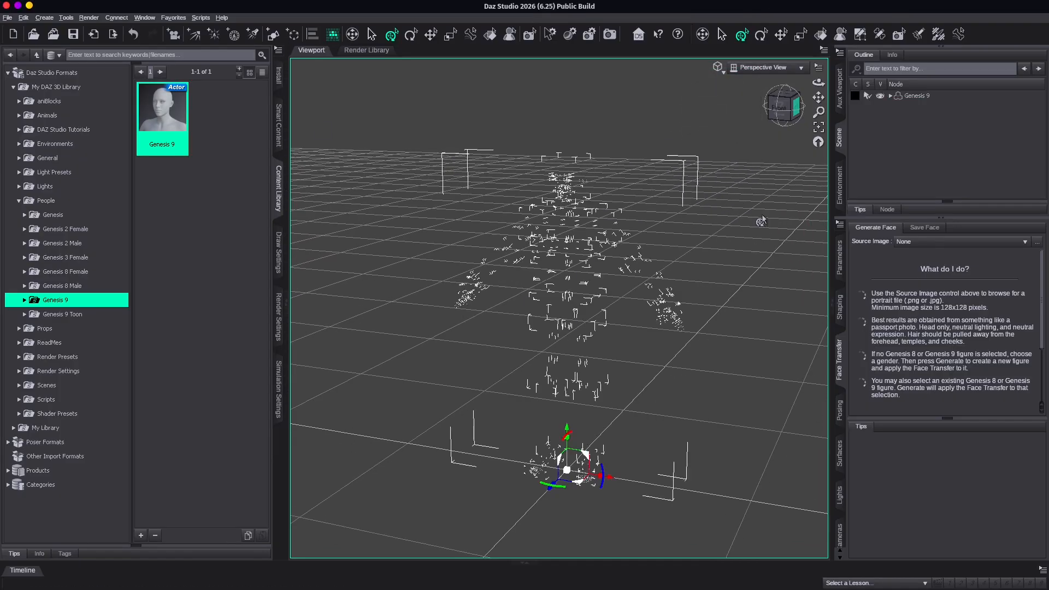
Step: Preview the Genesis 9 head in NVIDIA Iray from different angles, and switch the viewport draw style to Universal
drag(816, 98, 815, 118)
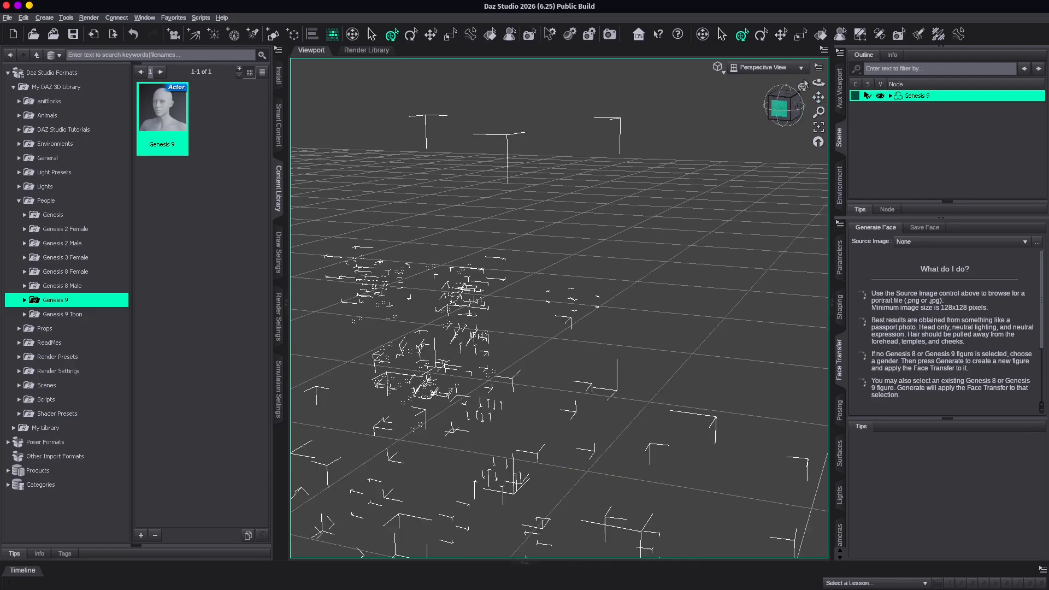
click(717, 67)
click(711, 215)
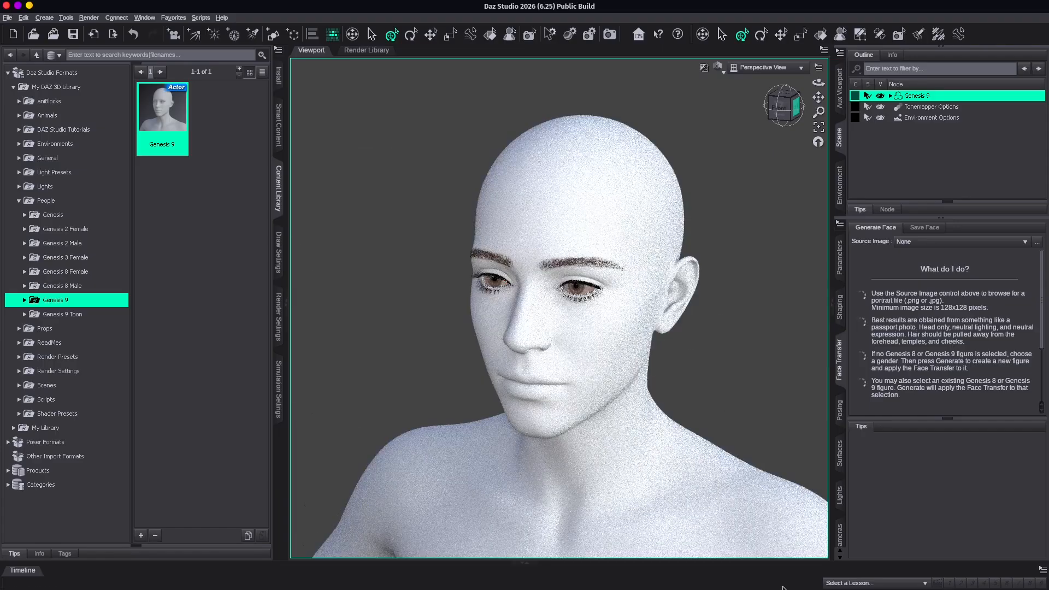
drag(818, 82, 771, 83)
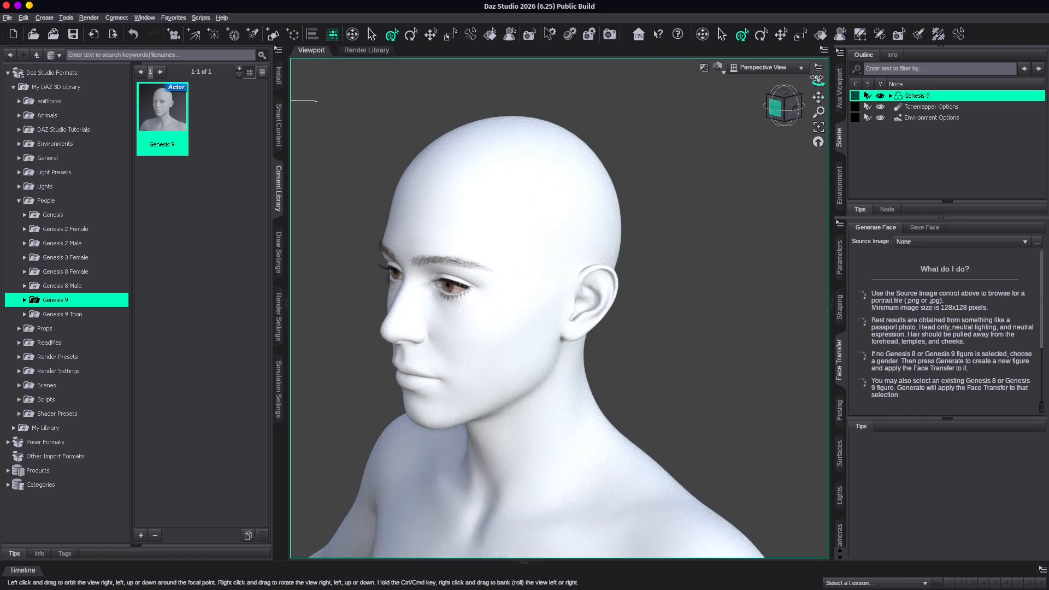
drag(819, 82, 836, 82)
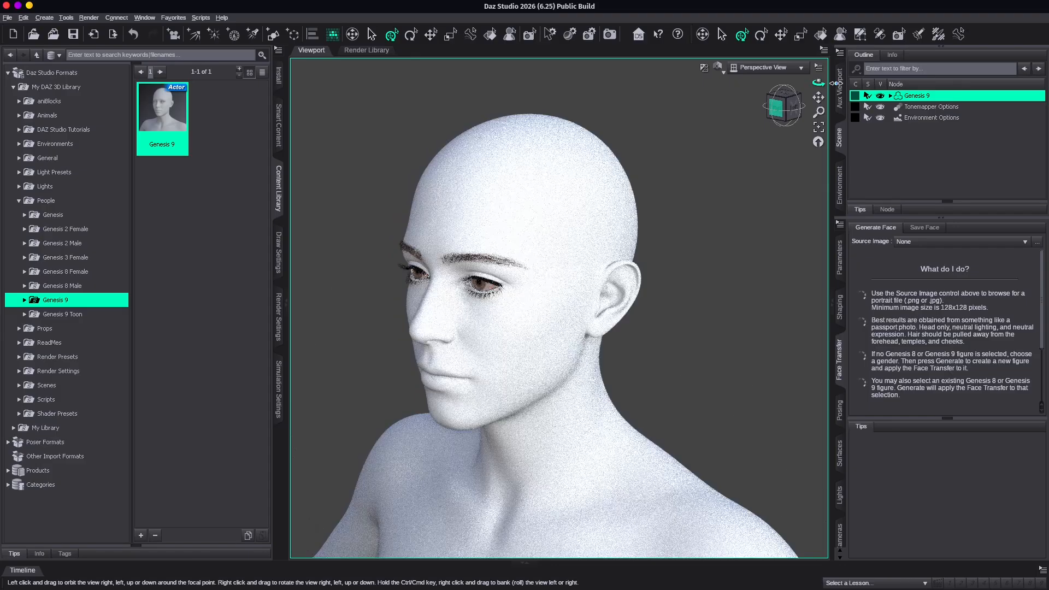
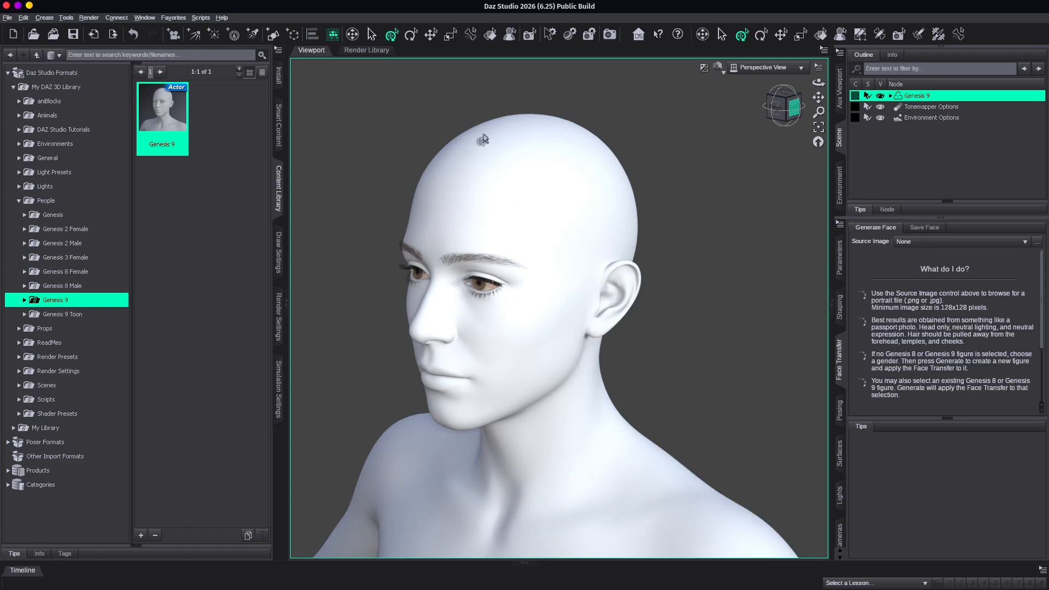
click(716, 66)
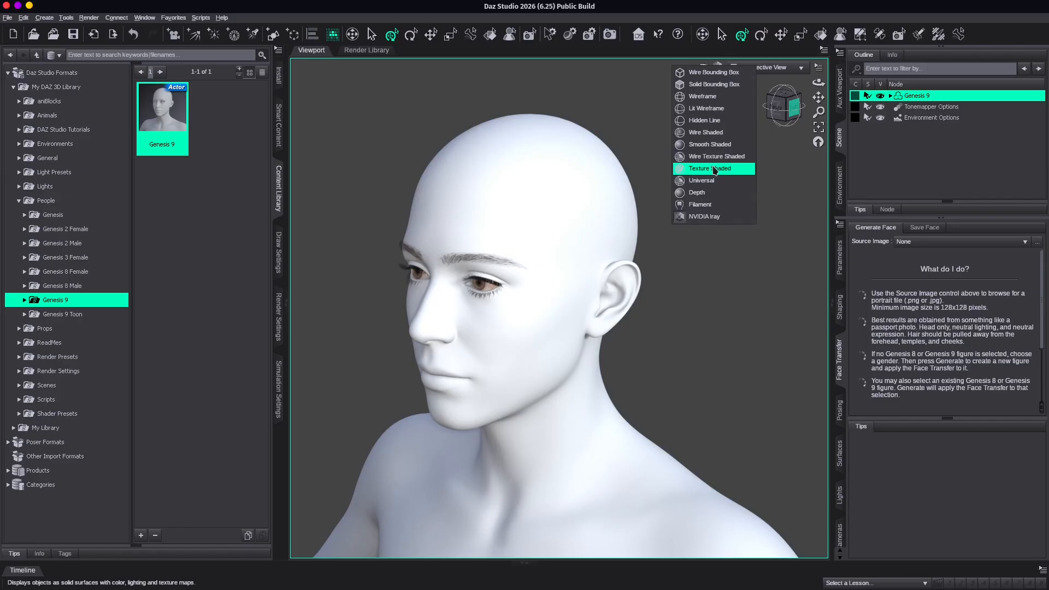
click(710, 181)
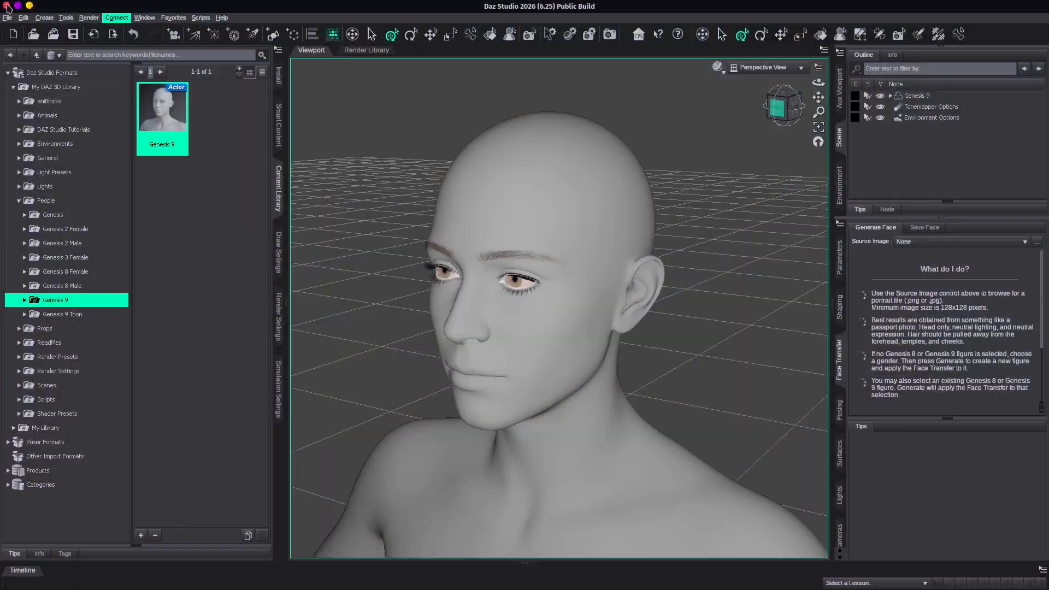
Step: Close Daz Studio 2026 and switch to the Diffeomorphic blog page in the web browser
click(6, 5)
click(529, 330)
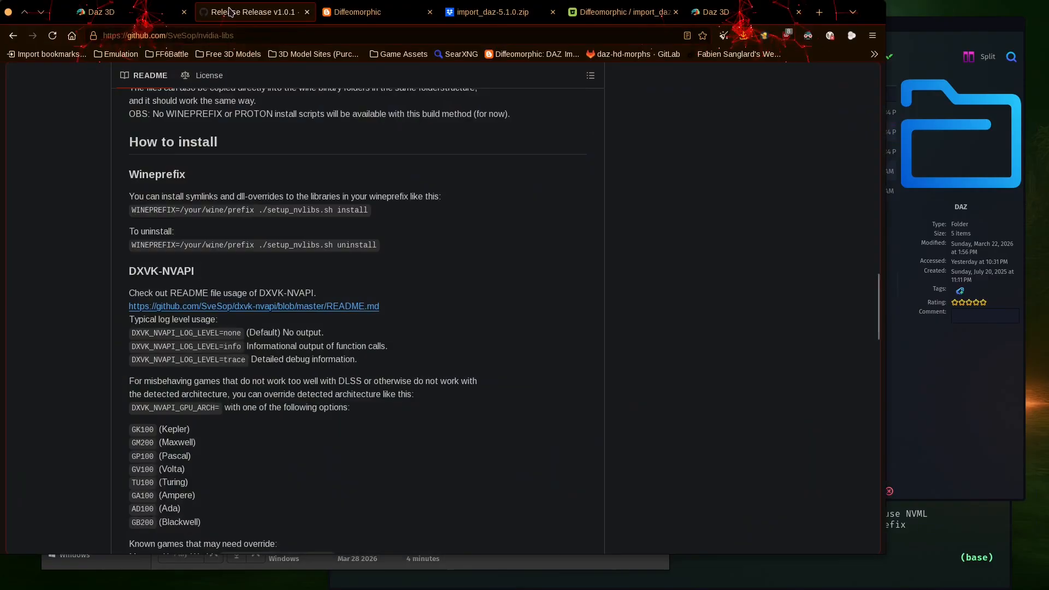
click(360, 11)
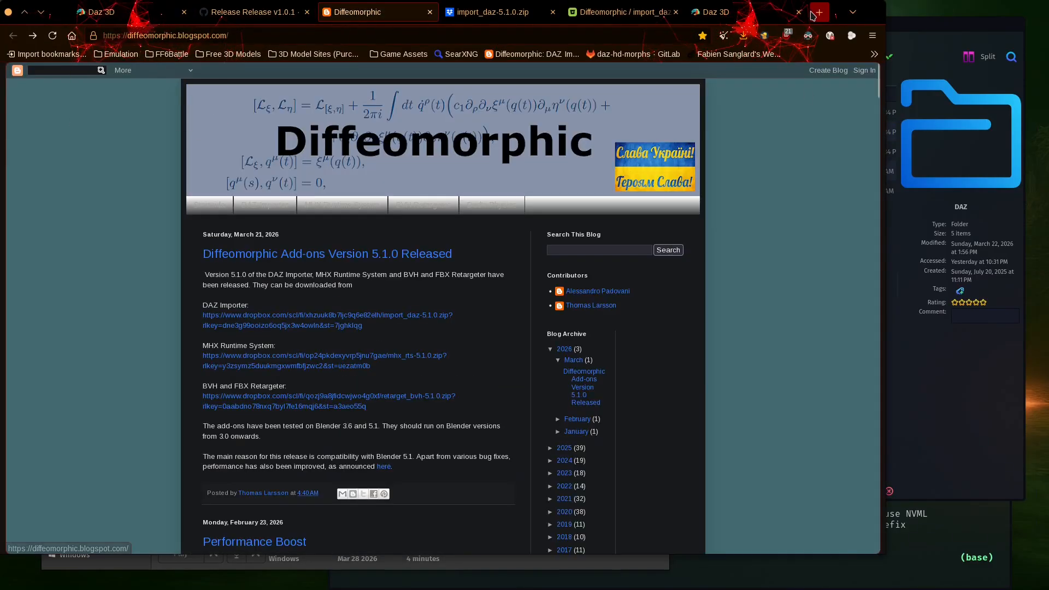
Step: Close the extra Daz 3D browser tab and open the DAZ Importer 5.1.0 download page linked in the Diffeomorphic blog post
mouse_move(776, 17)
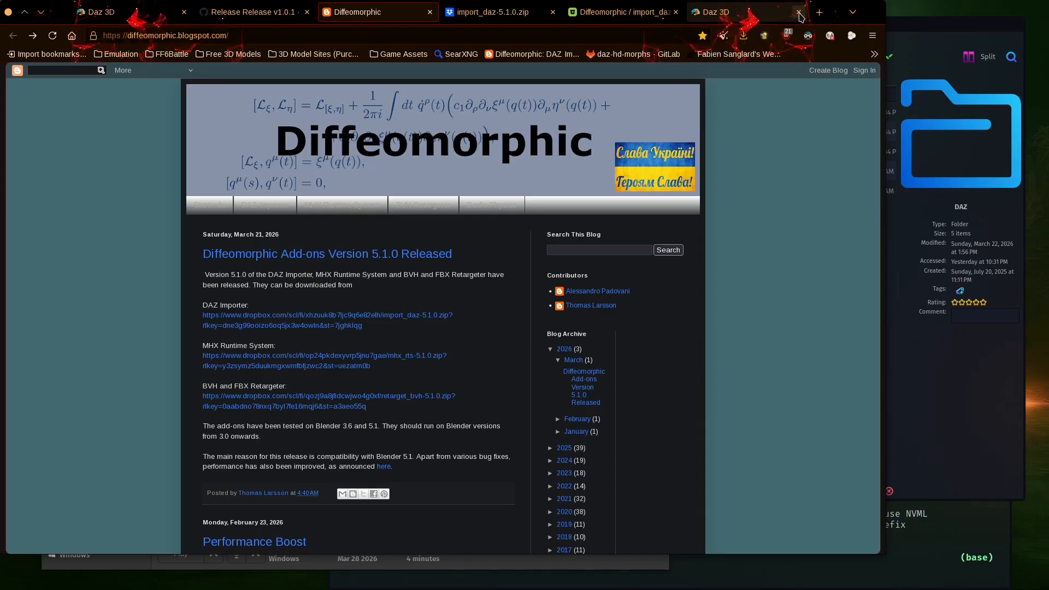
click(799, 12)
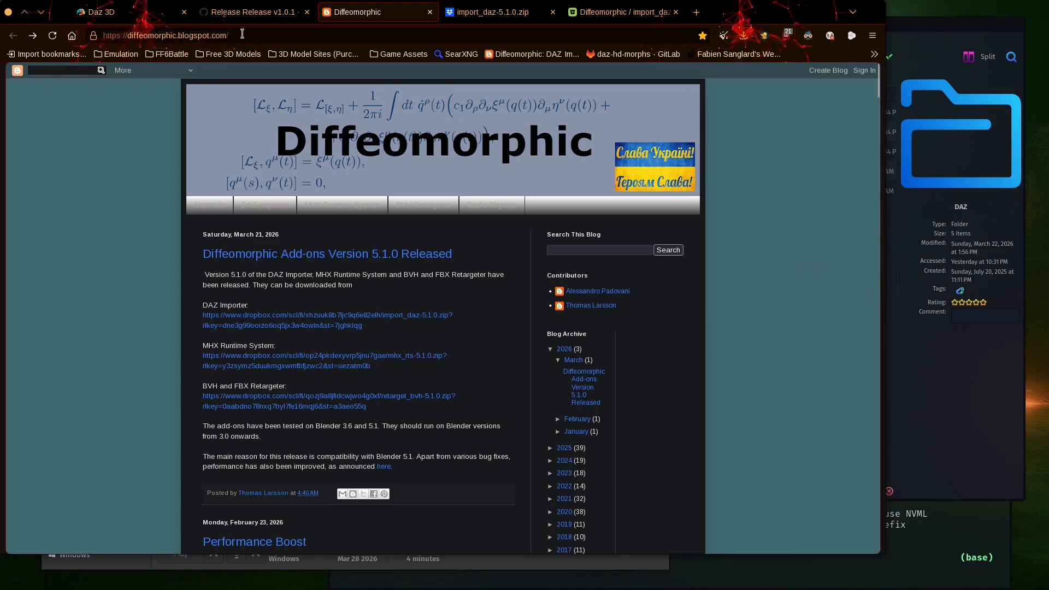
click(306, 325)
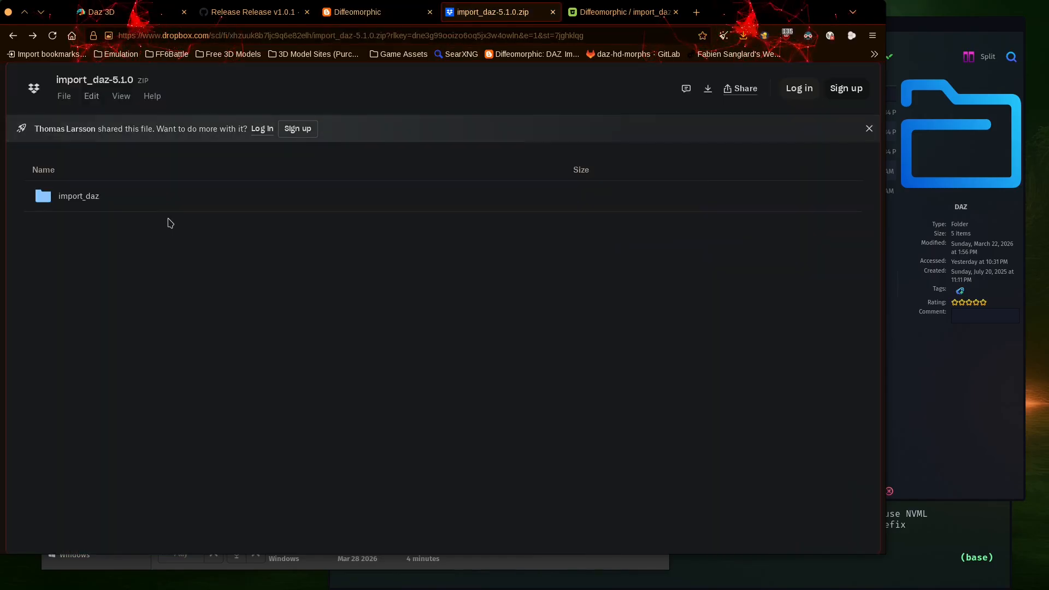
Step: Switch to Blender, inspect the DAZ Importer's details in the extensions preferences, and uninstall that extension
click(41, 12)
key(ctrl+comma)
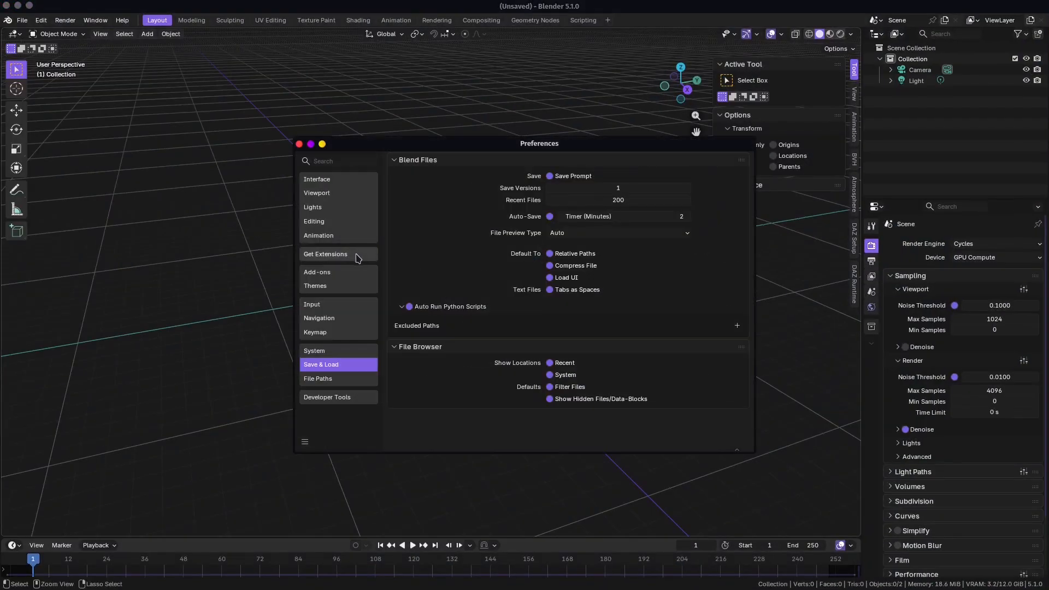
click(347, 255)
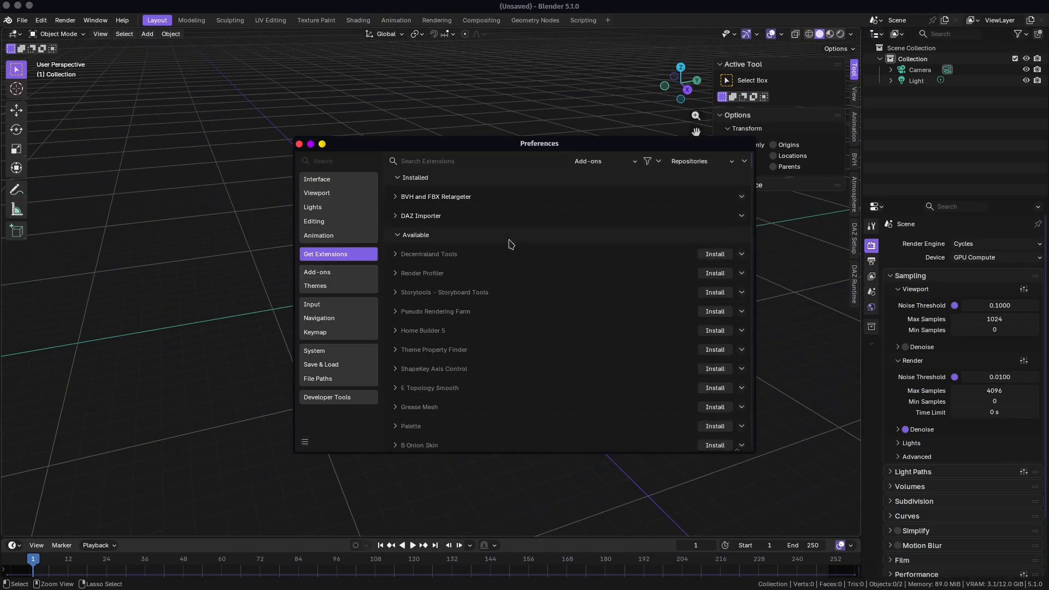
click(396, 216)
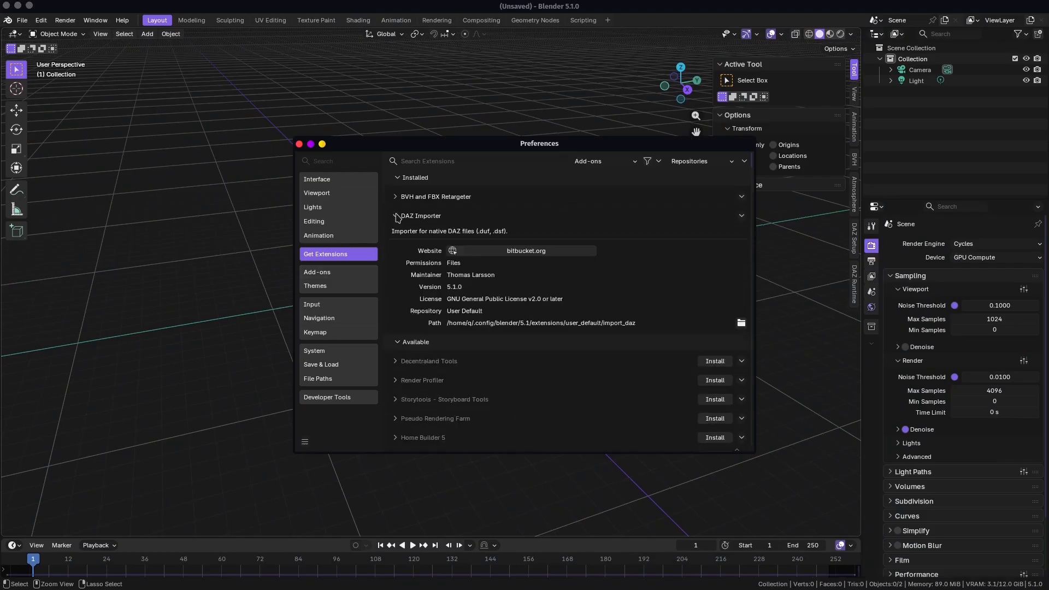
click(397, 217)
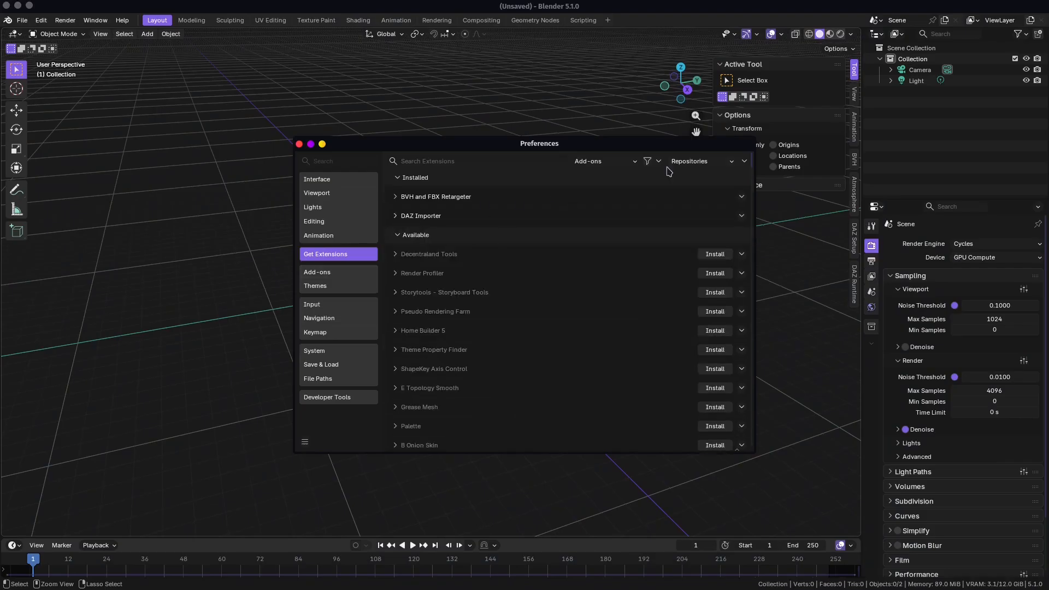
click(741, 216)
click(678, 255)
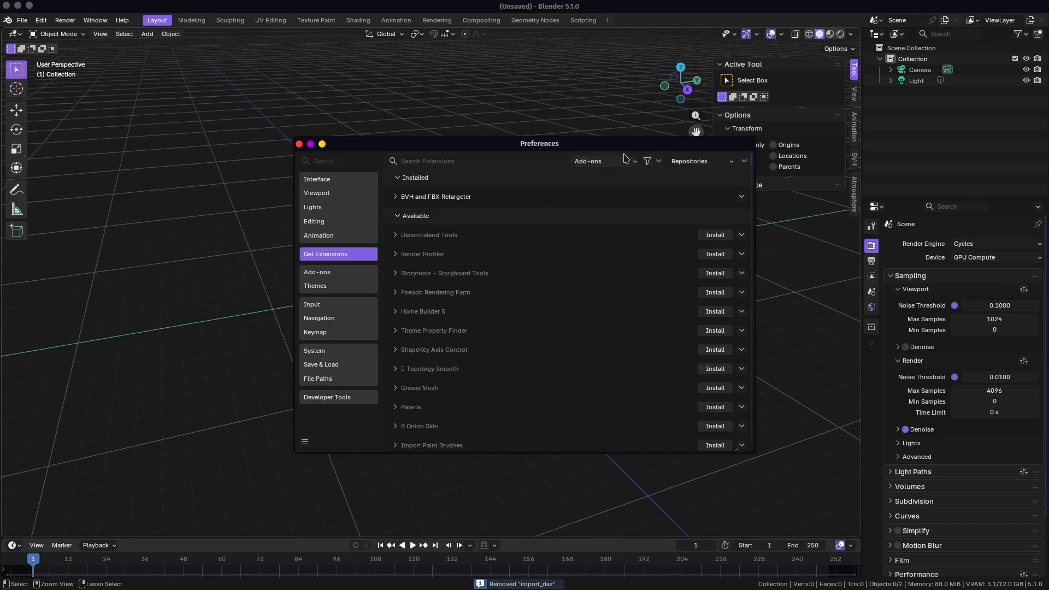
Step: Install import_daz.zip from disk out of BlenderCode/Dipheomorphic, and check the DAZ Importer's extension details
click(745, 162)
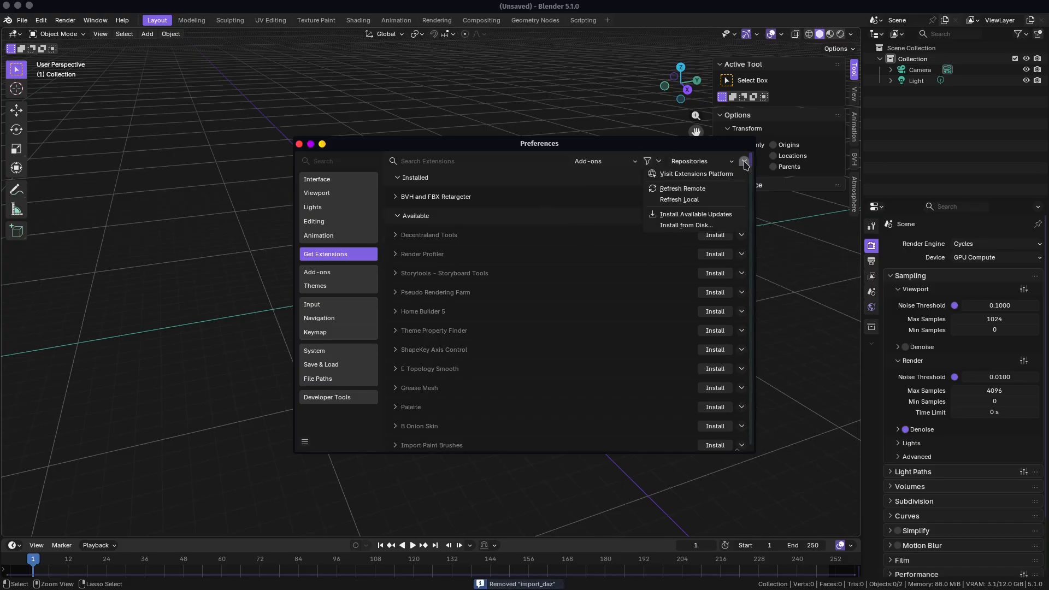
click(706, 230)
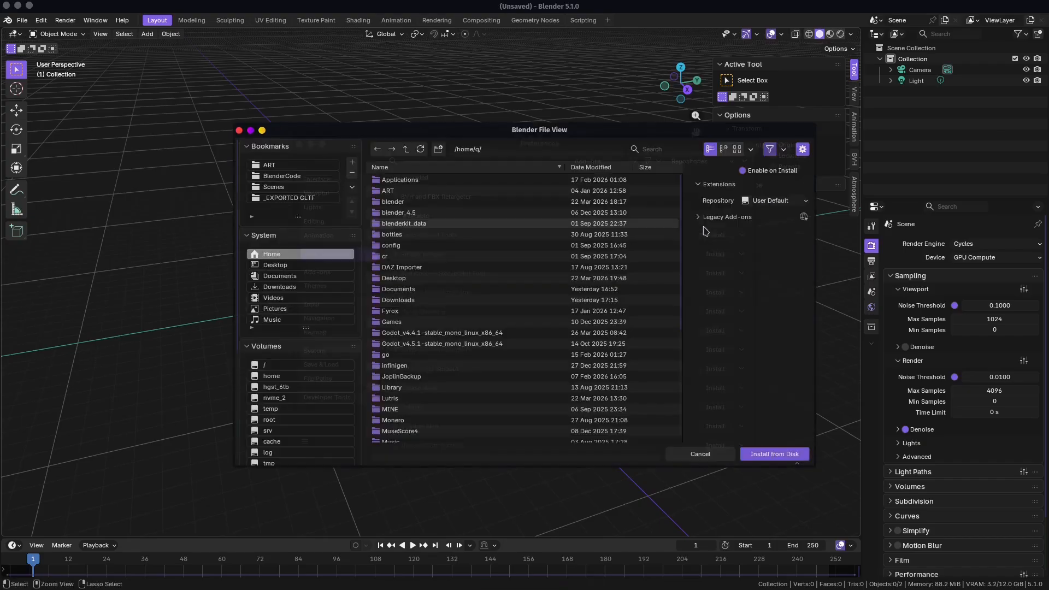
click(282, 177)
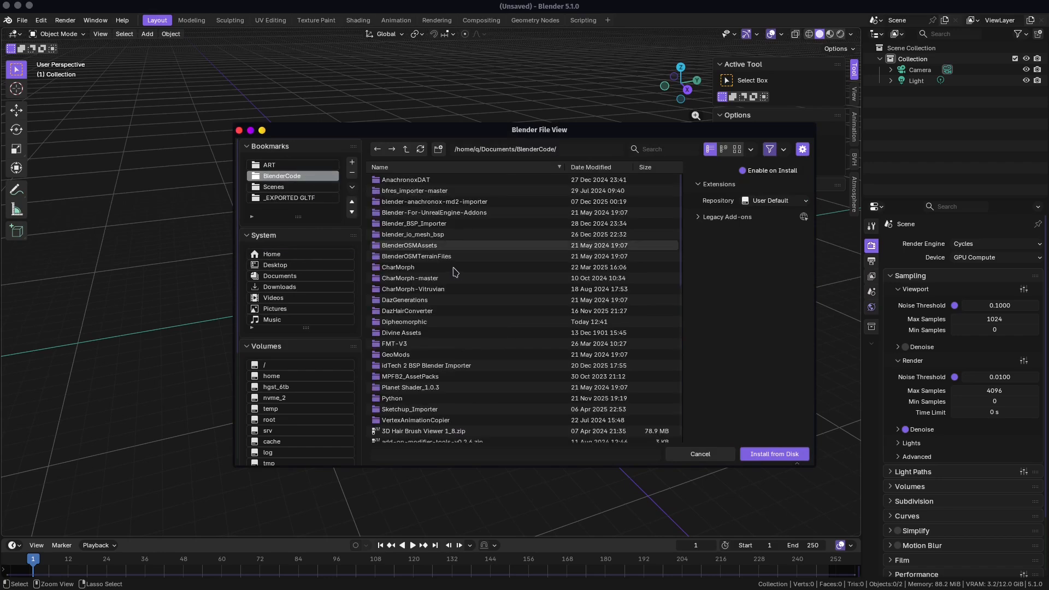
click(415, 324)
double_click(415, 323)
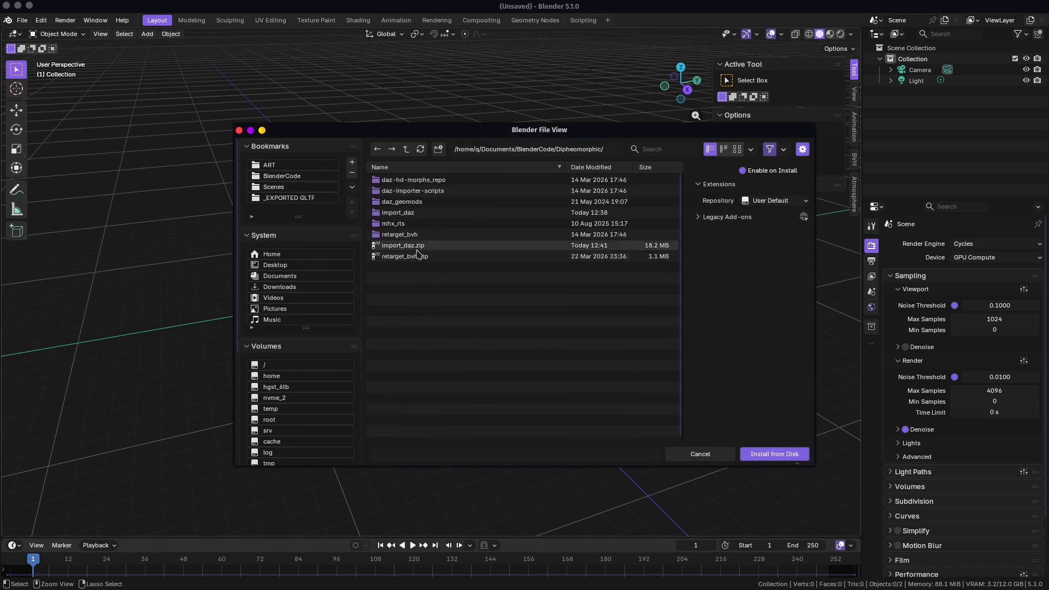
click(415, 247)
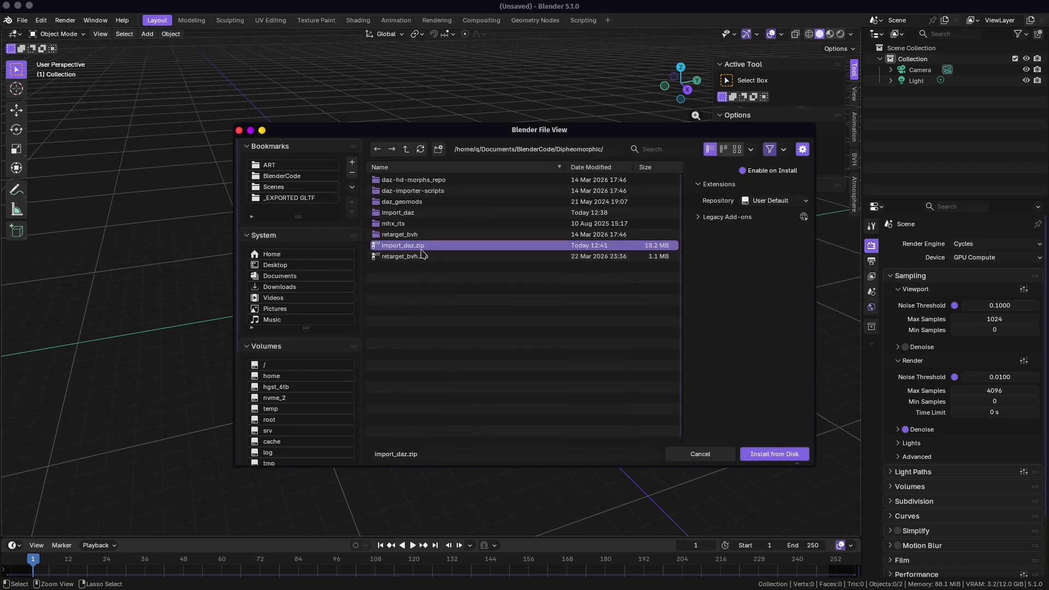
click(773, 452)
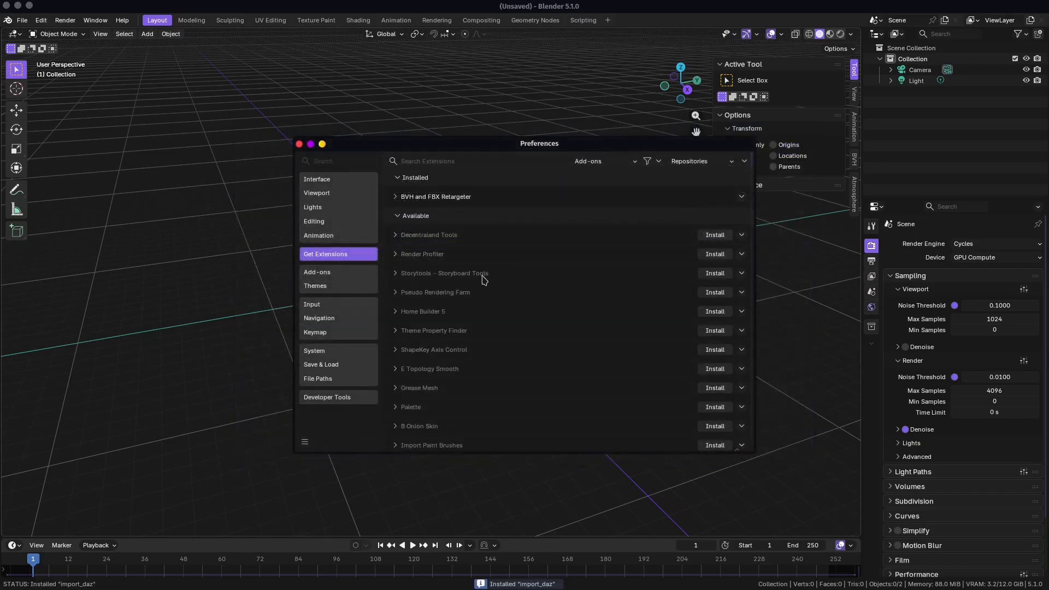
click(395, 216)
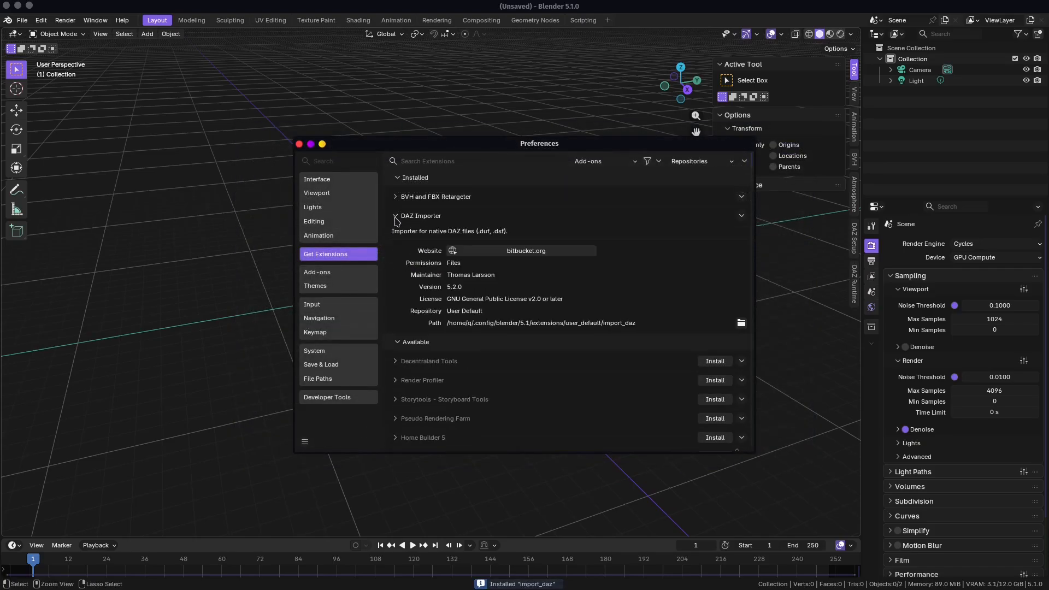
click(395, 216)
Step: In the DAZ Importer add-on preferences, enable Rigging, Simple IK, Pose, FACS, Object, Material, Shell, Mesh and Morph Tools, and disable Export Tools
drag(492, 144, 413, 119)
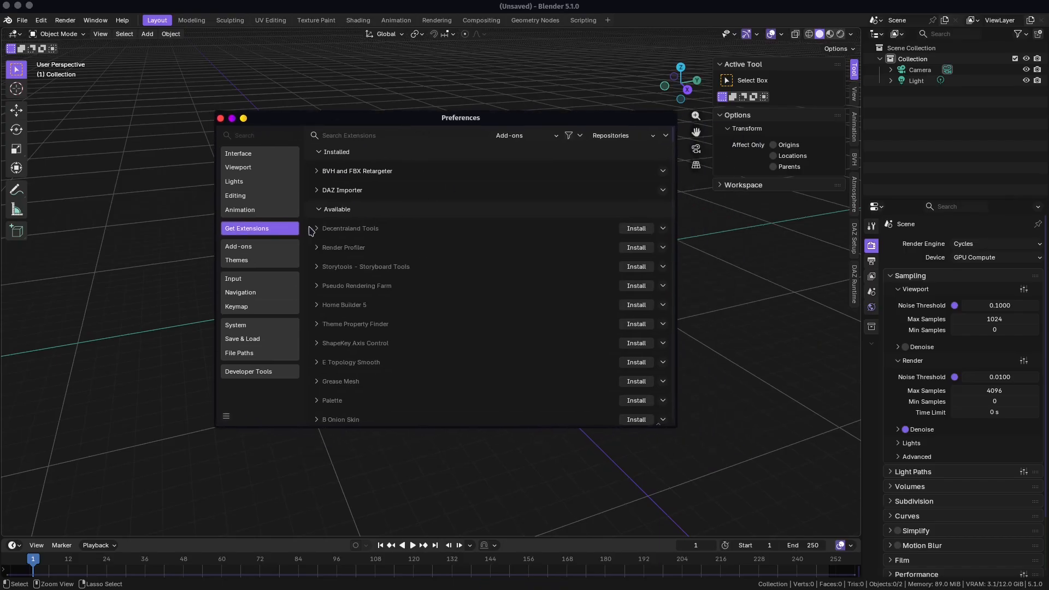
click(259, 251)
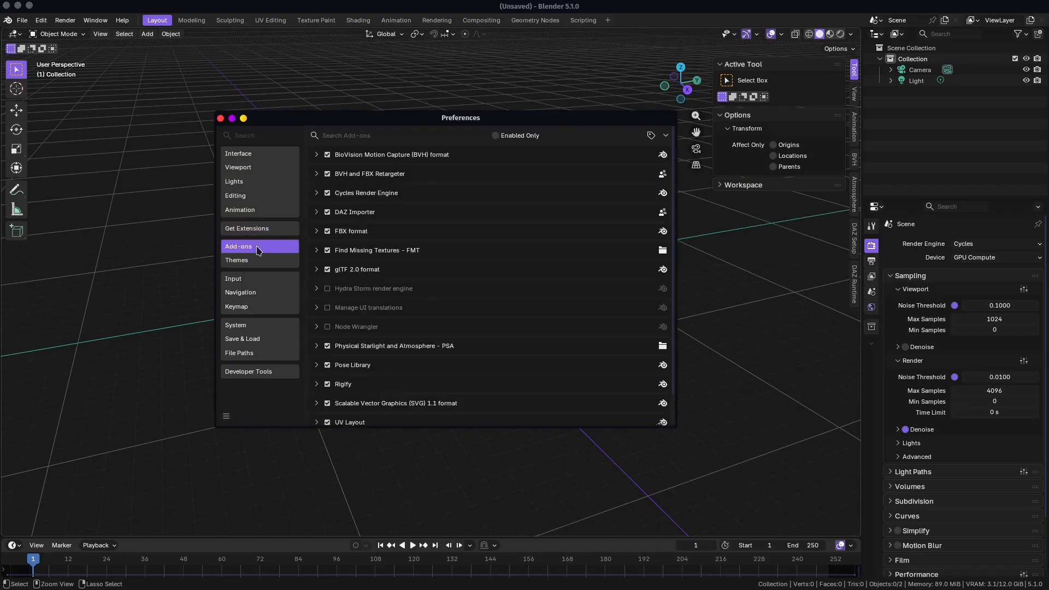
click(316, 213)
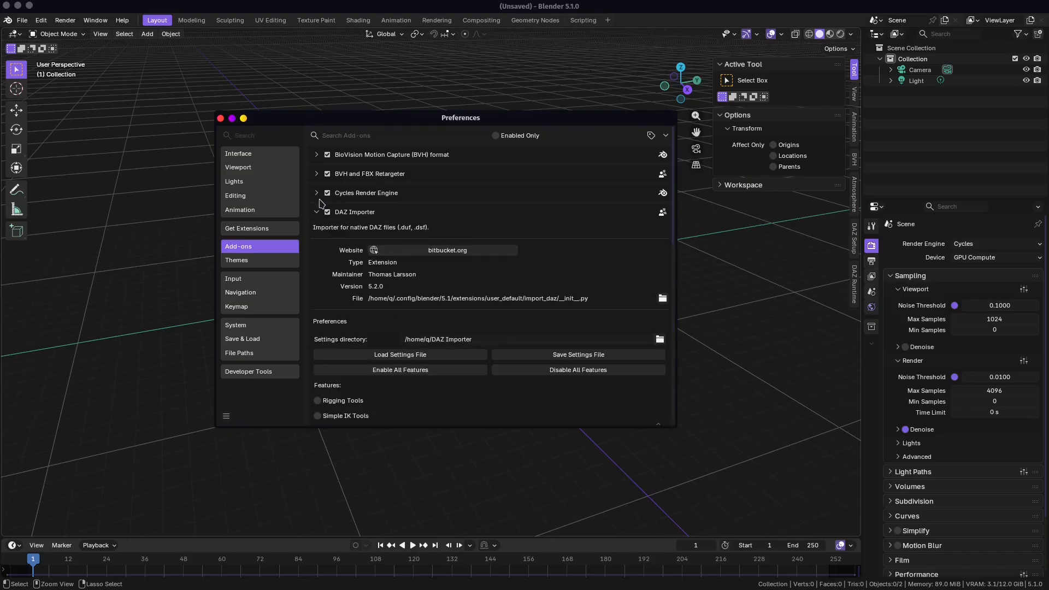
scroll(483, 271, down, 10)
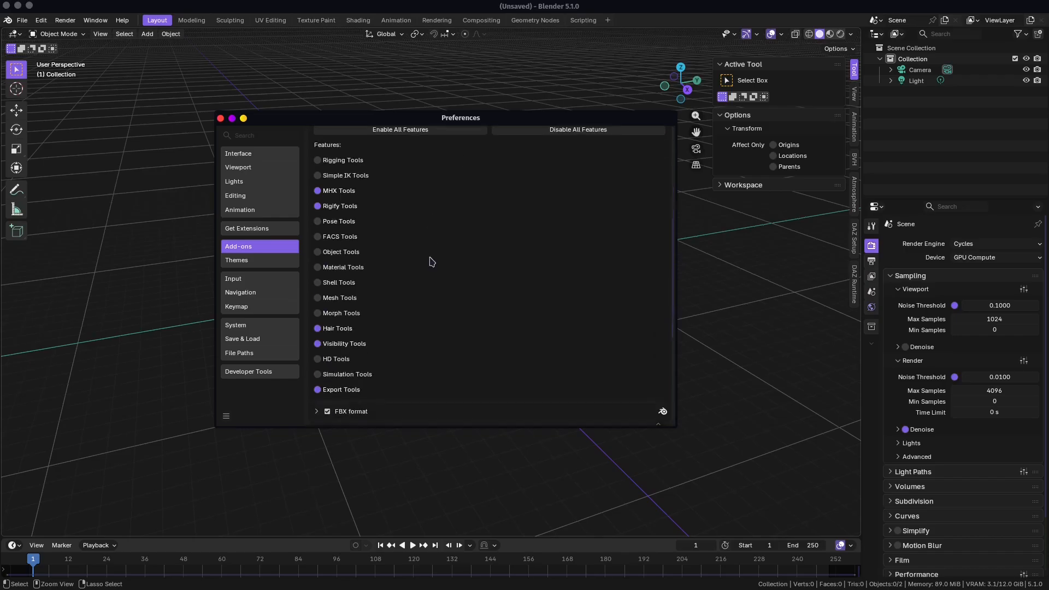
click(318, 176)
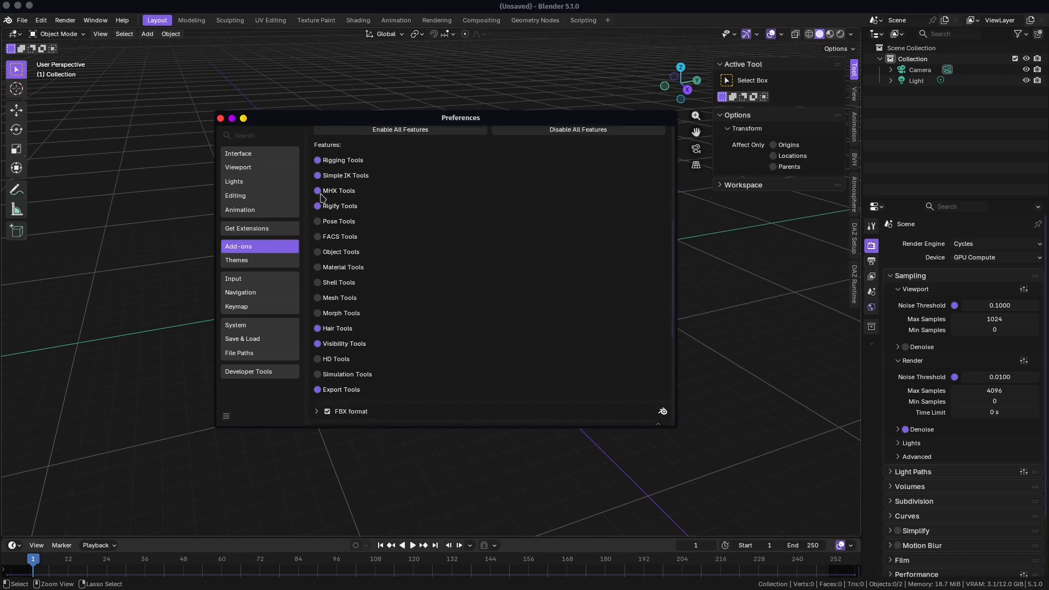
click(317, 221)
click(317, 236)
click(317, 252)
click(317, 268)
click(317, 283)
click(318, 298)
click(318, 313)
click(317, 390)
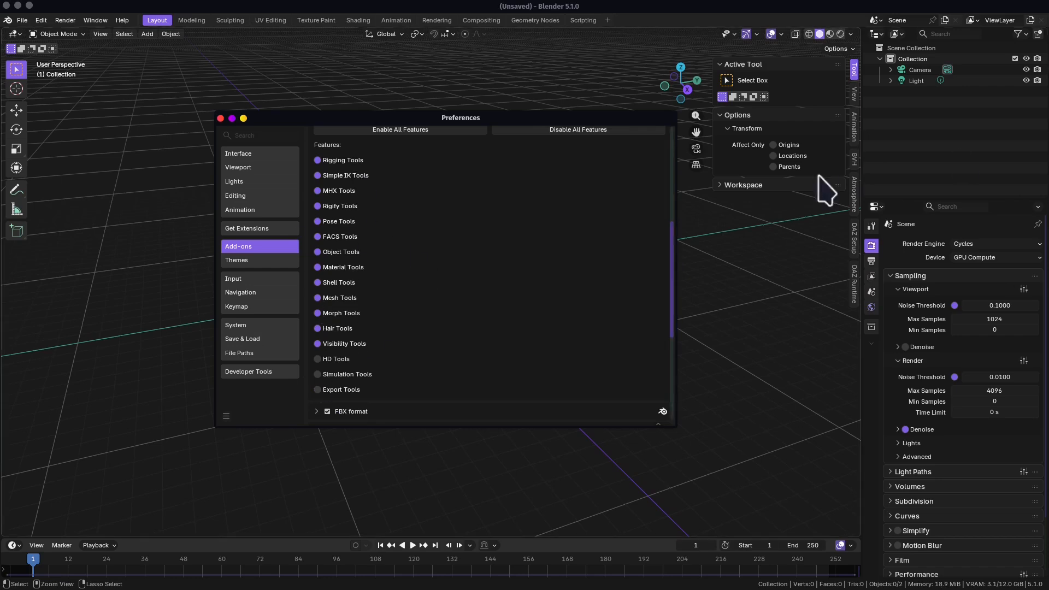
Step: Review the DAZ Importer's feature list and settings options, and close the preferences
drag(548, 118, 529, 114)
scroll(386, 274, up, 2)
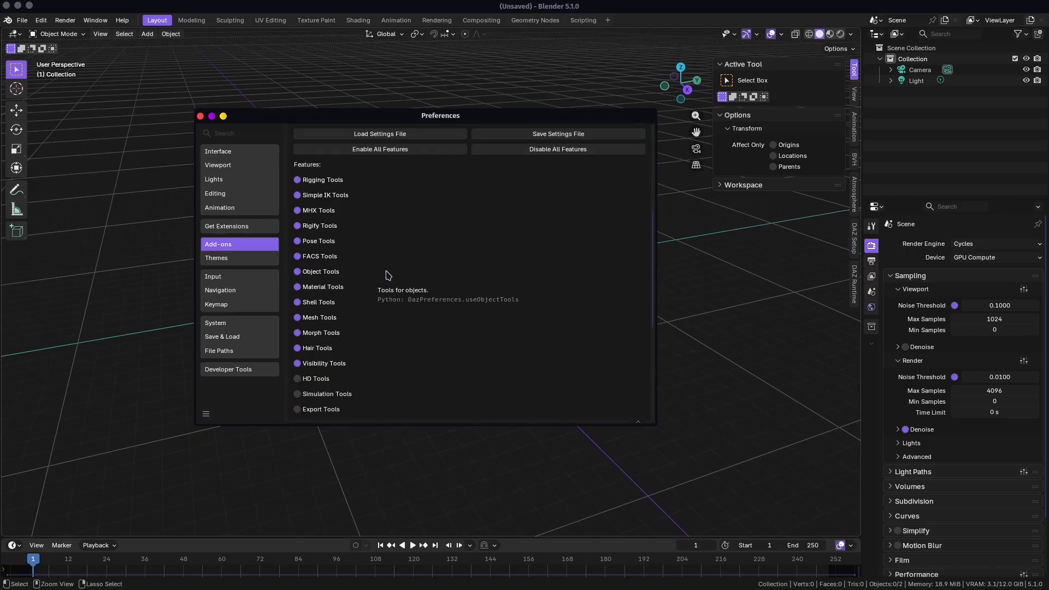
scroll(396, 250, down, 1)
scroll(341, 221, up, 4)
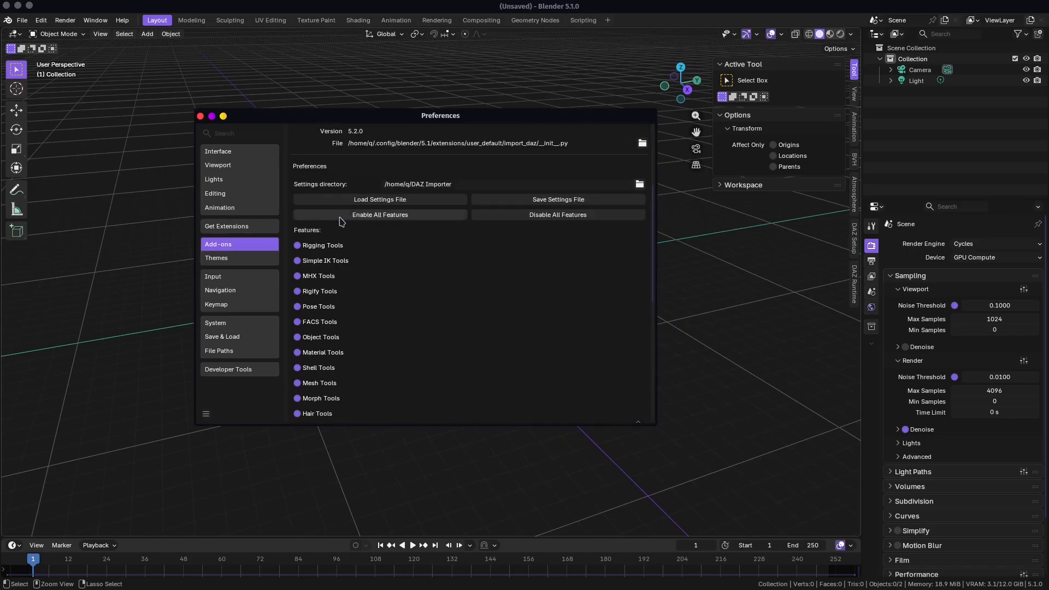
click(200, 115)
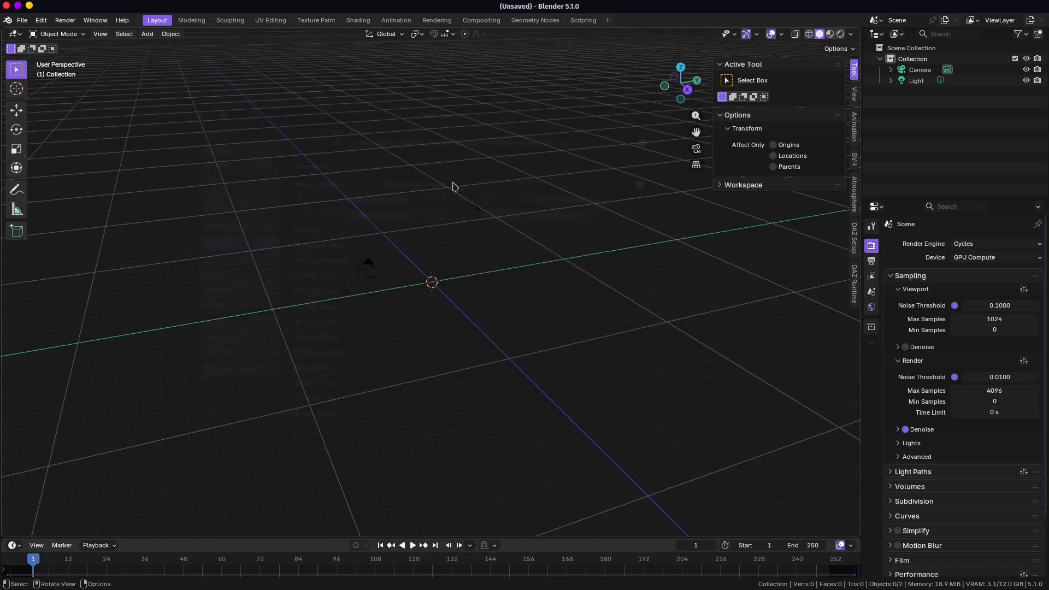
Step: Open the DAZ Setup global settings and inspect the My Library path among the content directories
click(855, 246)
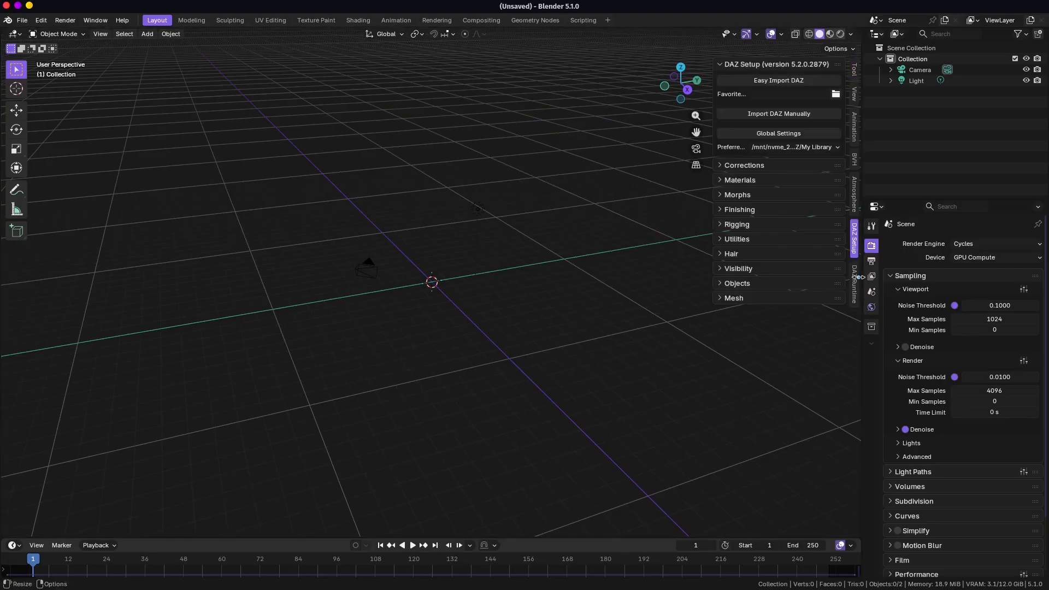
click(854, 280)
click(853, 239)
click(777, 134)
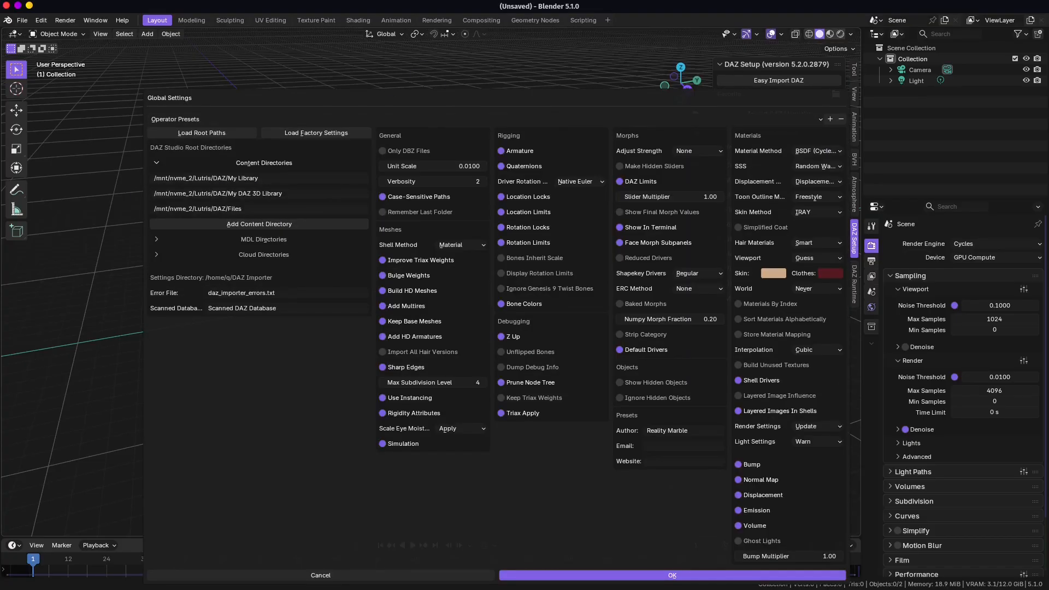
click(295, 178)
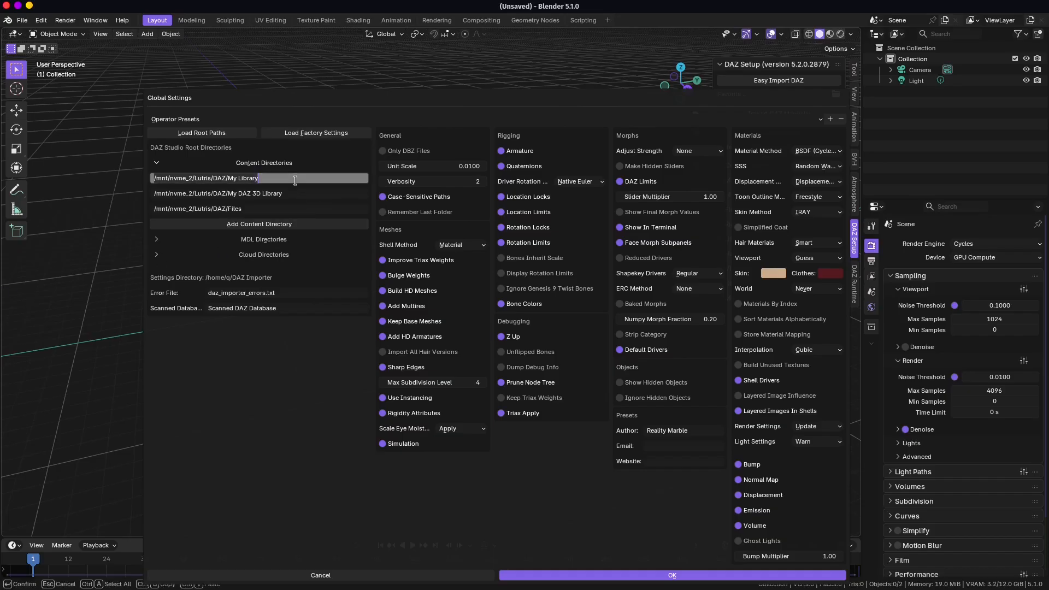
drag(293, 180, 88, 180)
key(Return)
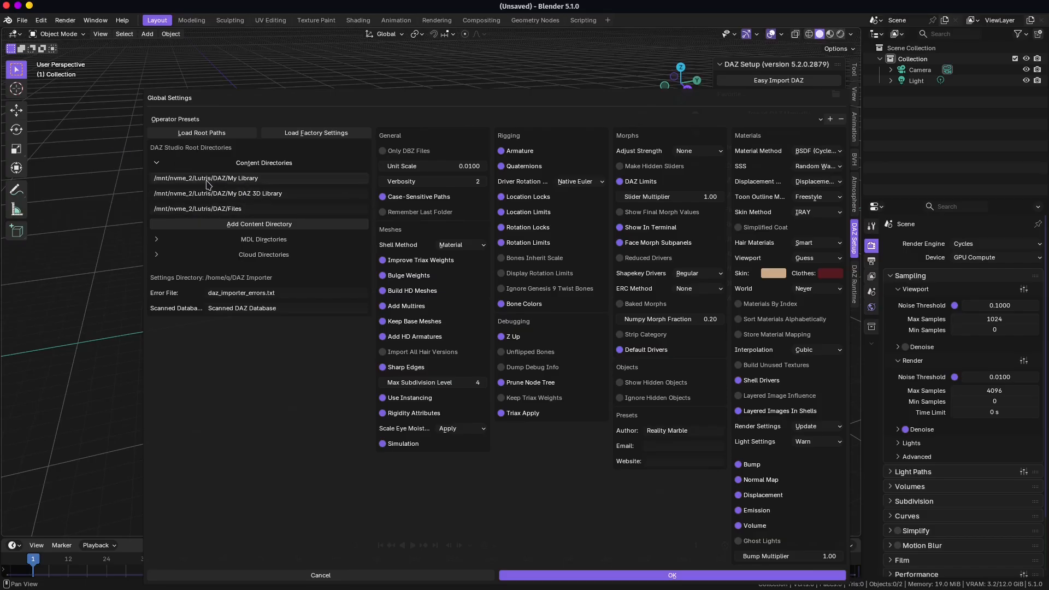
Step: Show the /mnt/nvme_2/Lutris/DAZ folder in Dolphin and compare its library folders with the content directories
key(alt+Tab)
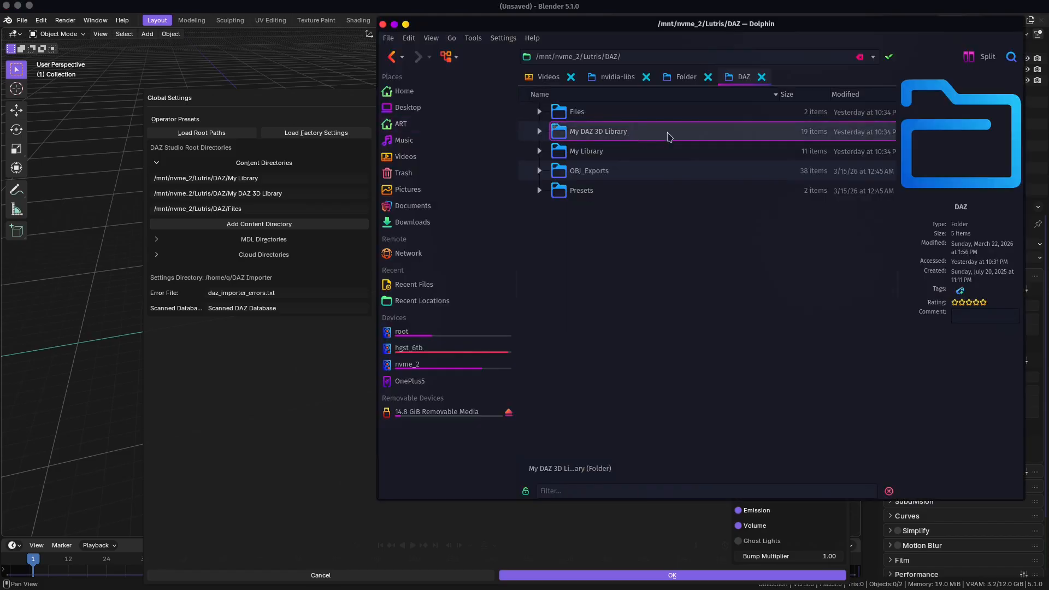
drag(673, 30, 655, 70)
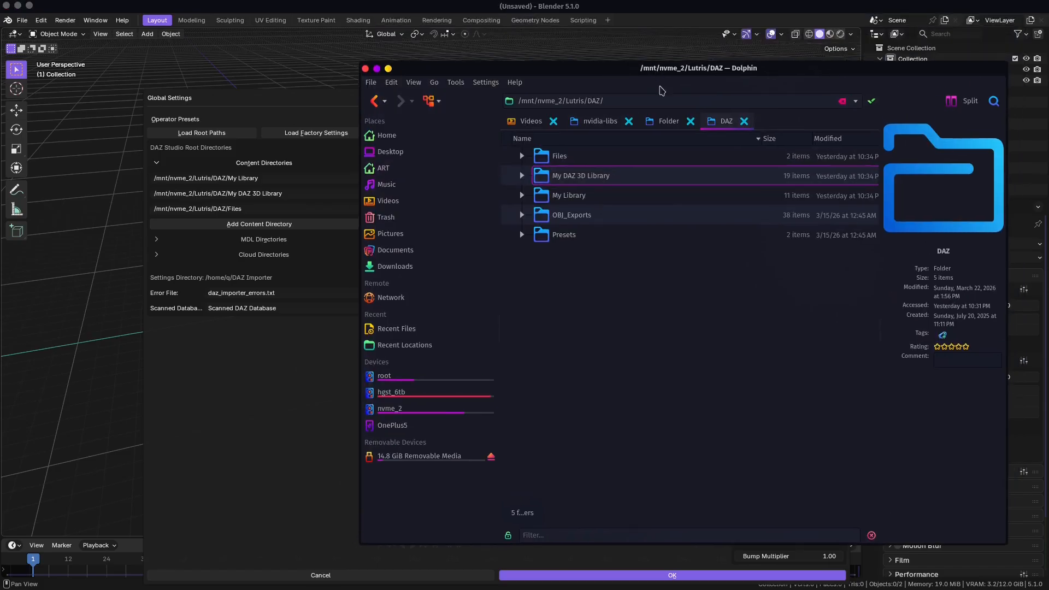
drag(593, 332, 546, 146)
click(625, 341)
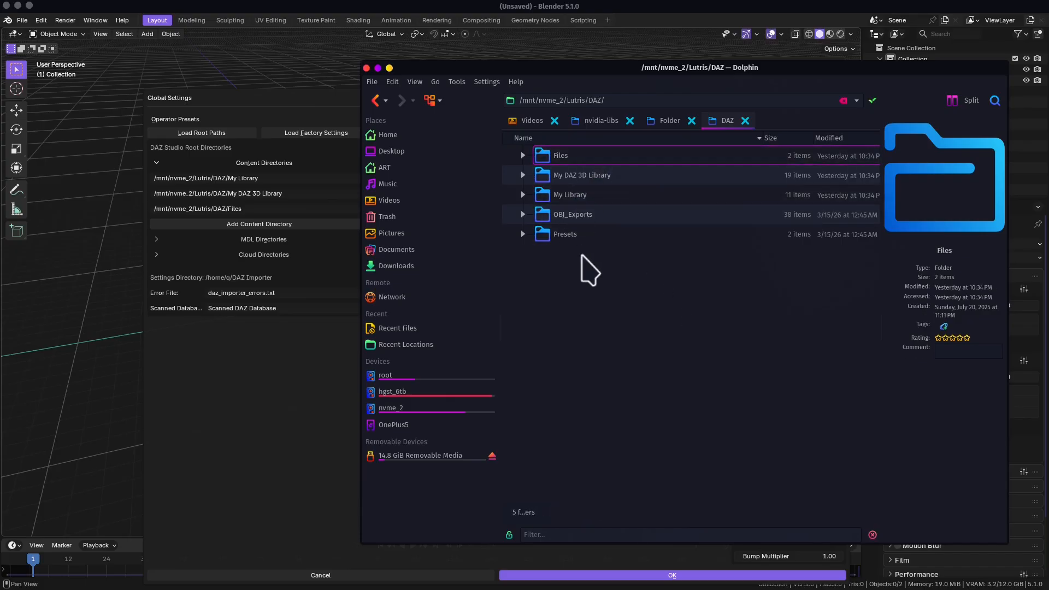
Step: Open import_daz.zip from the Dipheomorphic folder in Ark and expand its to_daz_studio/Scripts folder
key(alt+Left)
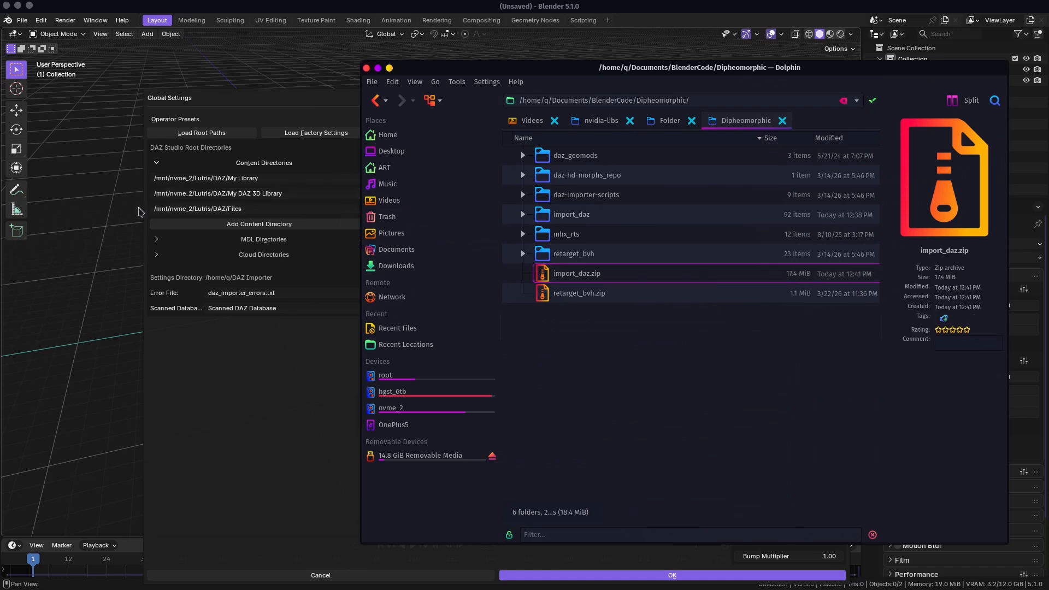
double_click(603, 282)
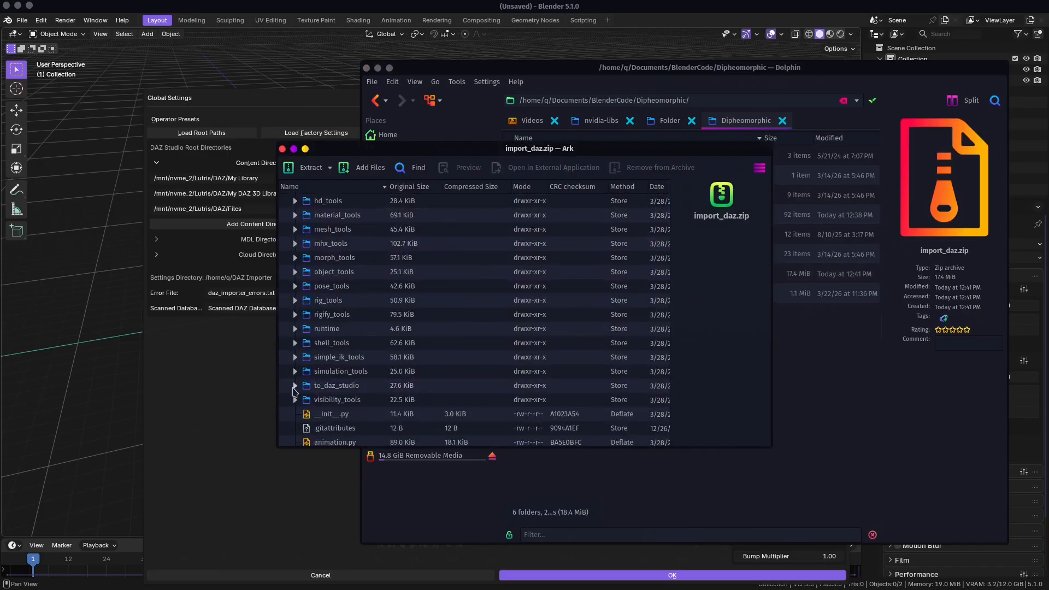
click(295, 385)
scroll(298, 377, down, 1)
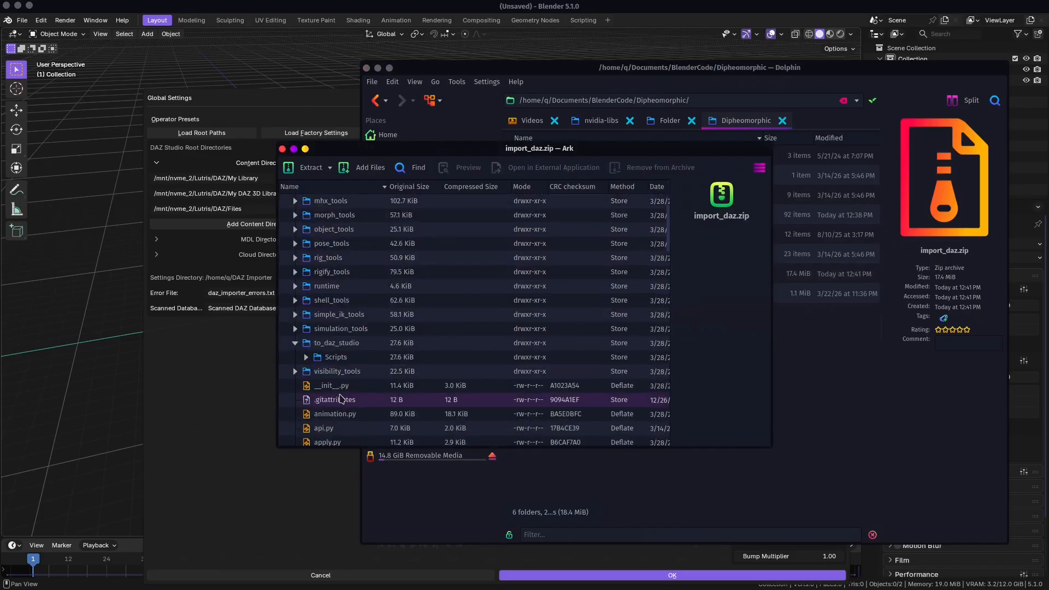
click(305, 357)
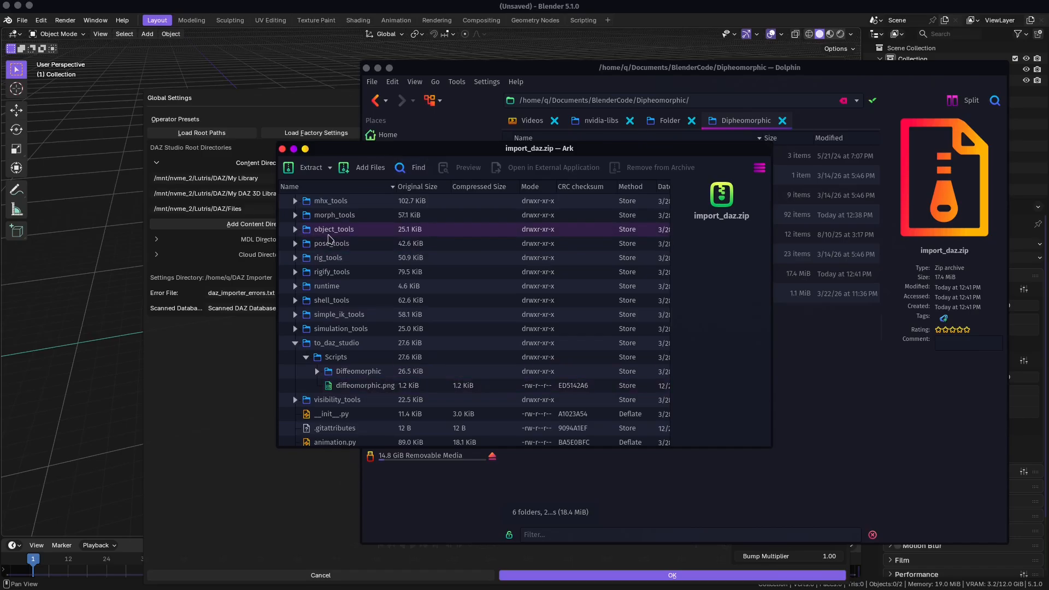
Step: Compare the archive's Scripts folder with the My Library/Scripts folder in /mnt/nvme_2/Lutris/DAZ, and return to My Library
drag(330, 239, 89, 260)
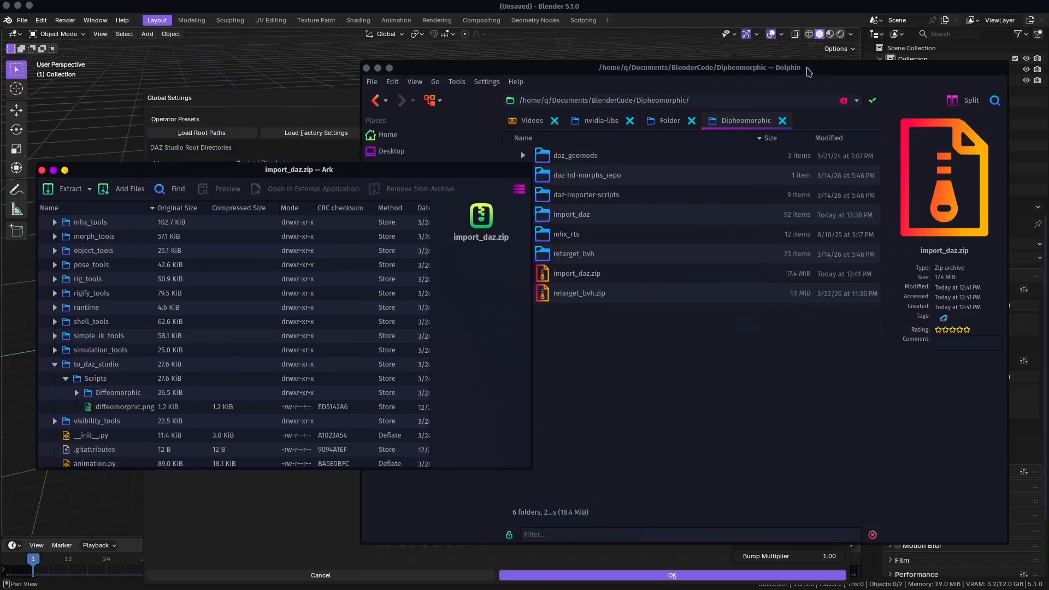
drag(808, 72, 820, 71)
key(alt+Left)
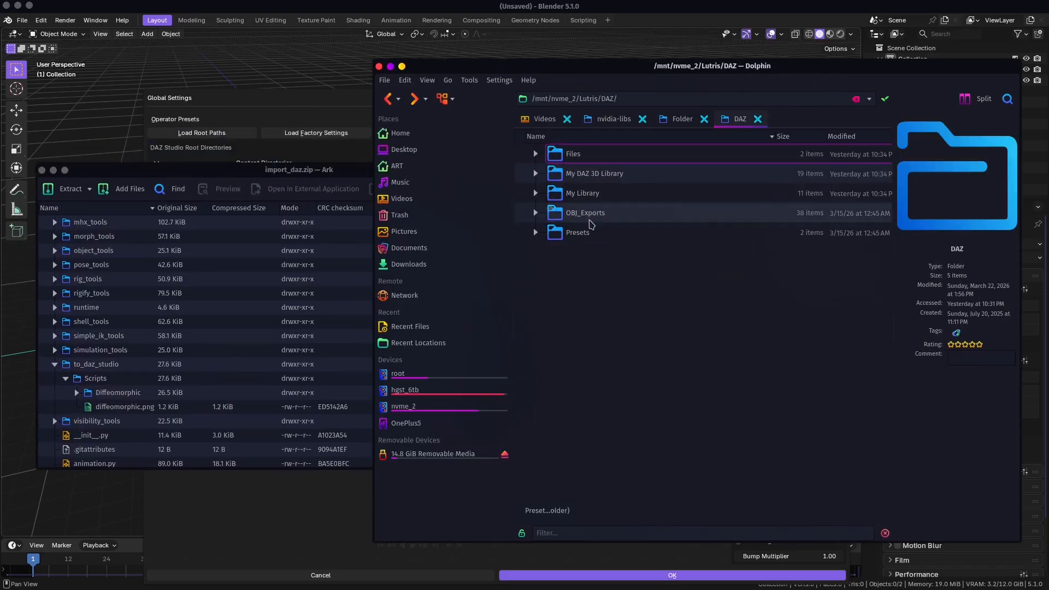
double_click(571, 194)
double_click(606, 330)
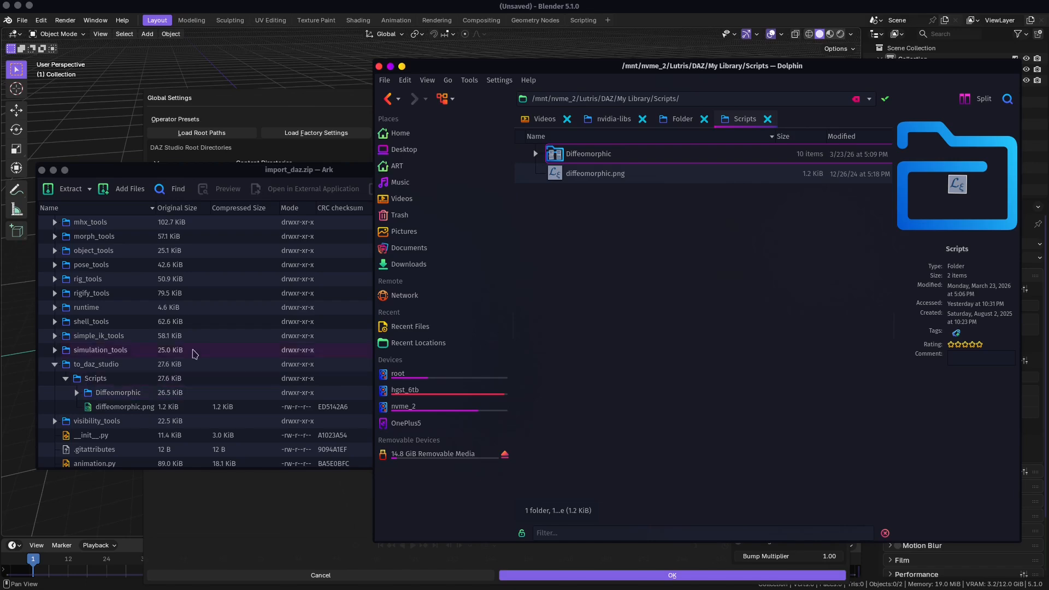
click(387, 98)
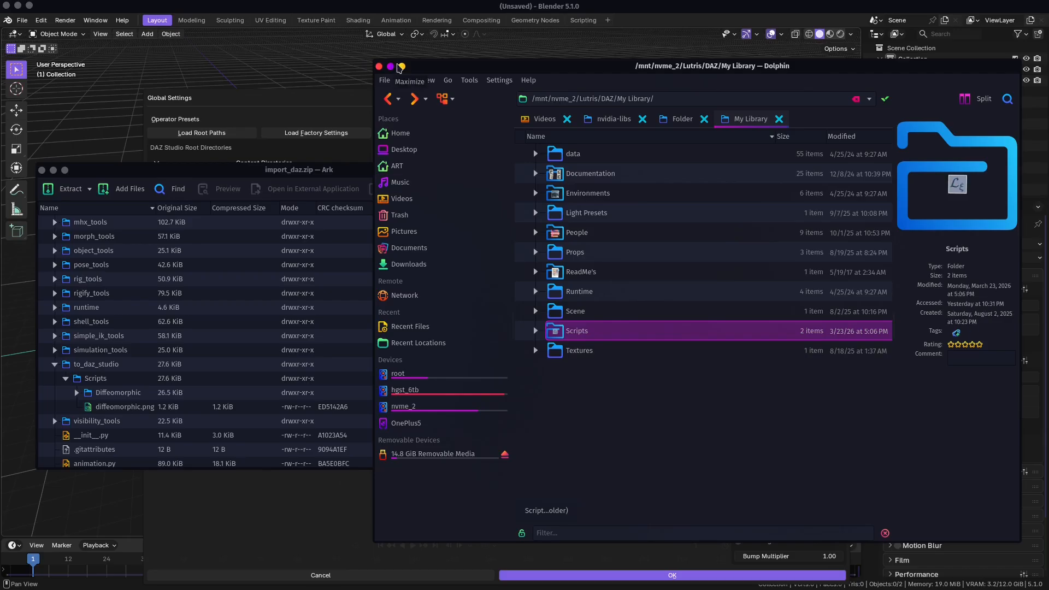
Step: Return to Blender, dismiss the DAZ global settings, and expand the Utilities section of DAZ Setup
click(402, 67)
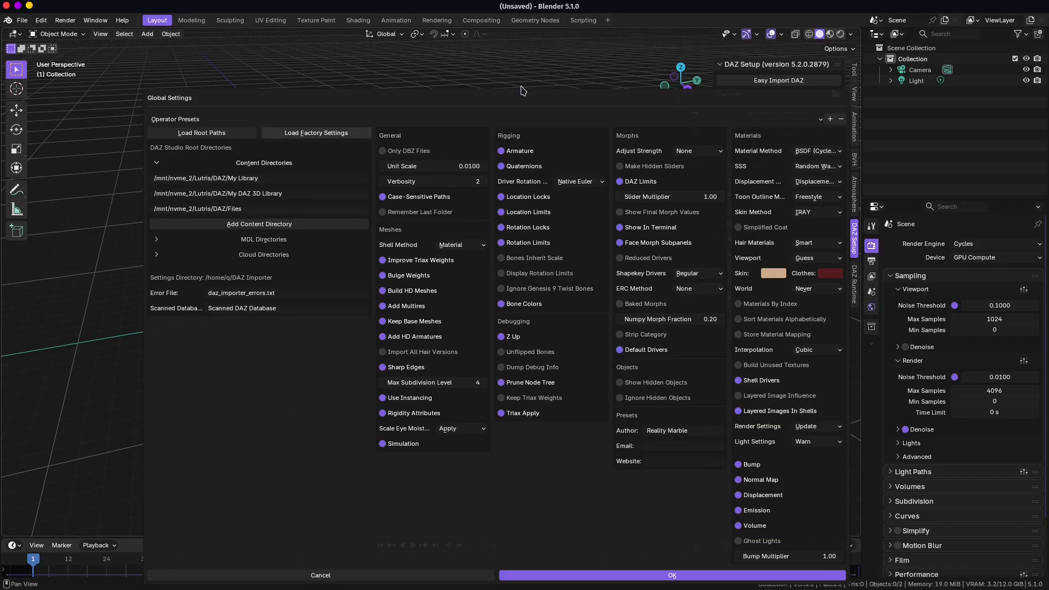
click(239, 75)
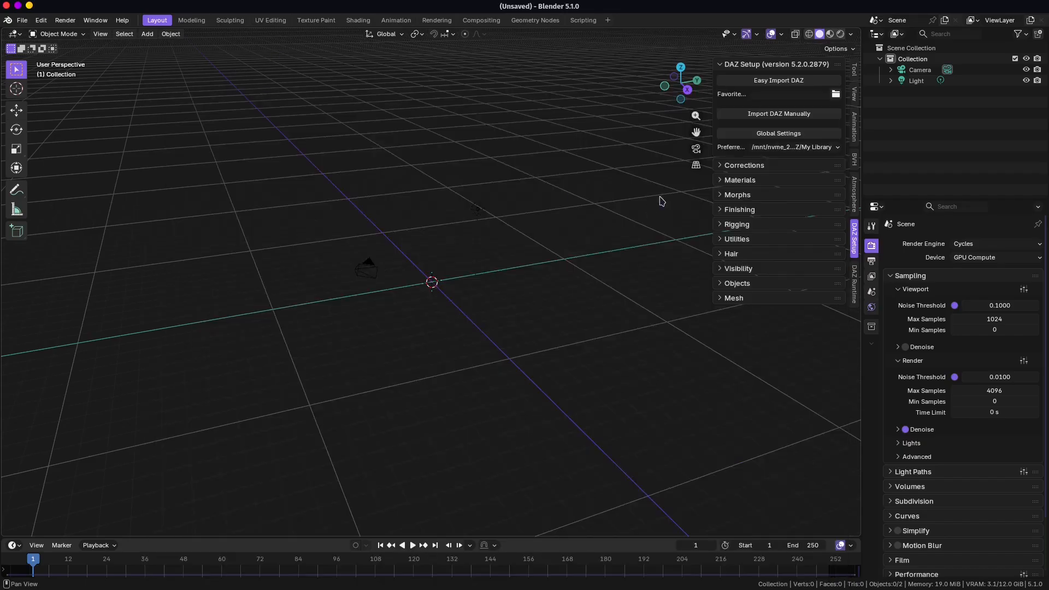
click(722, 241)
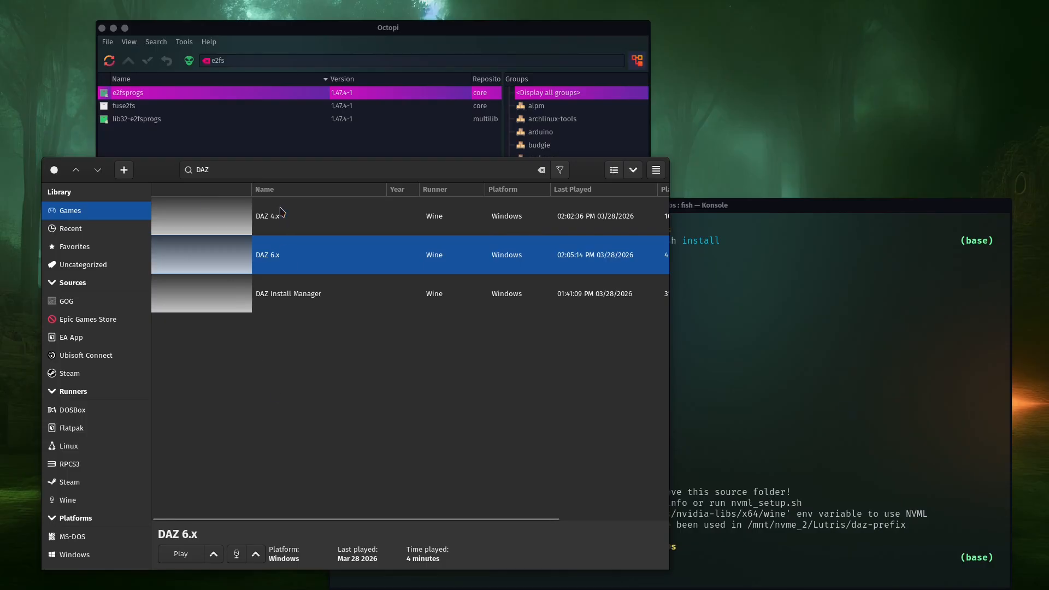
Step: Launch DAZ 4.x from Lutris and load Feudal Japanese House 9 from My Library's Environments/Architecture/Daz Originals folder
click(281, 212)
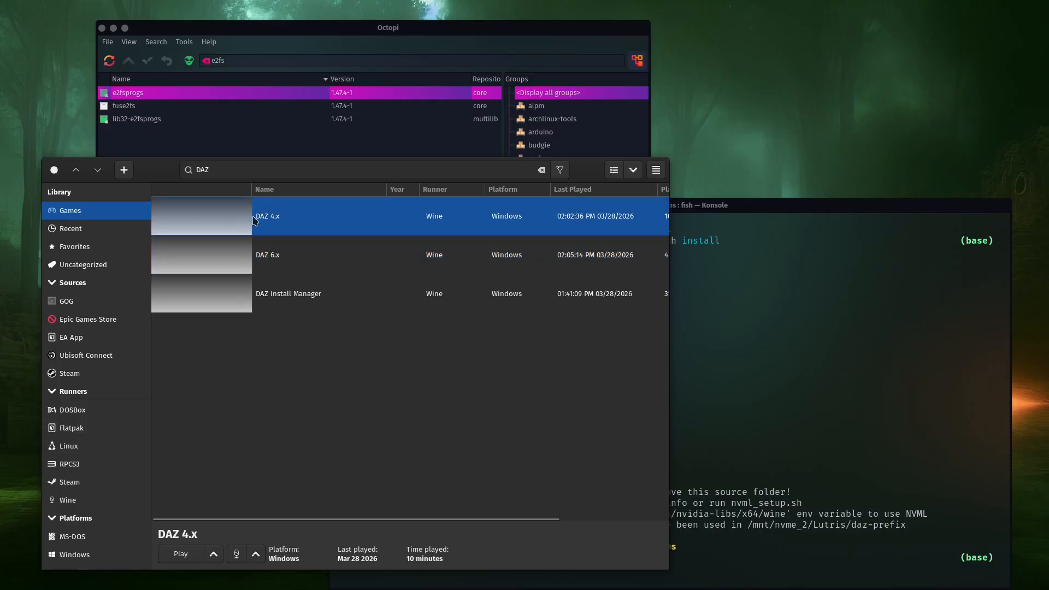
double_click(255, 221)
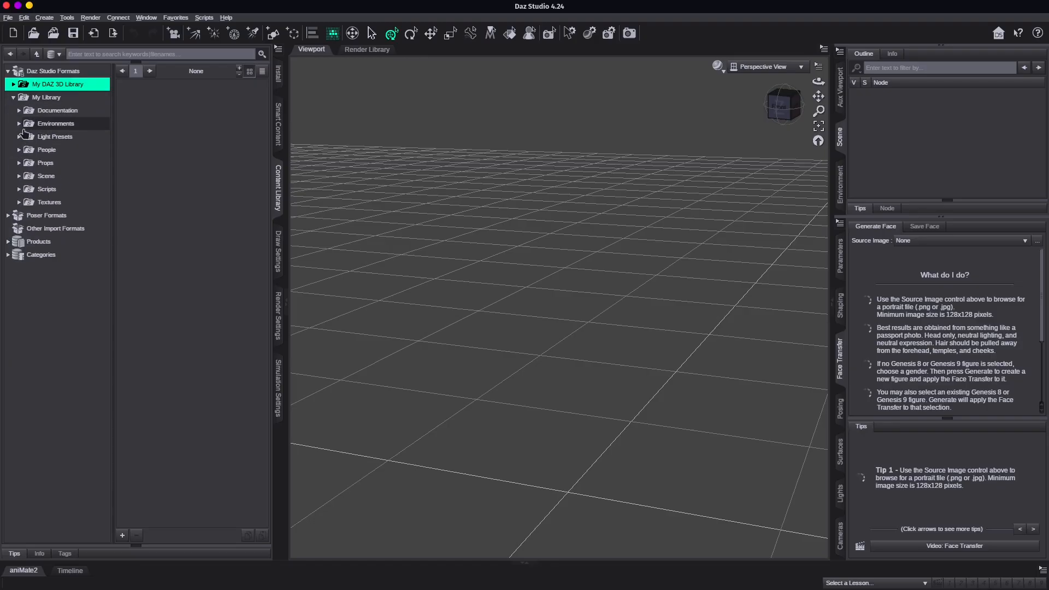
click(19, 124)
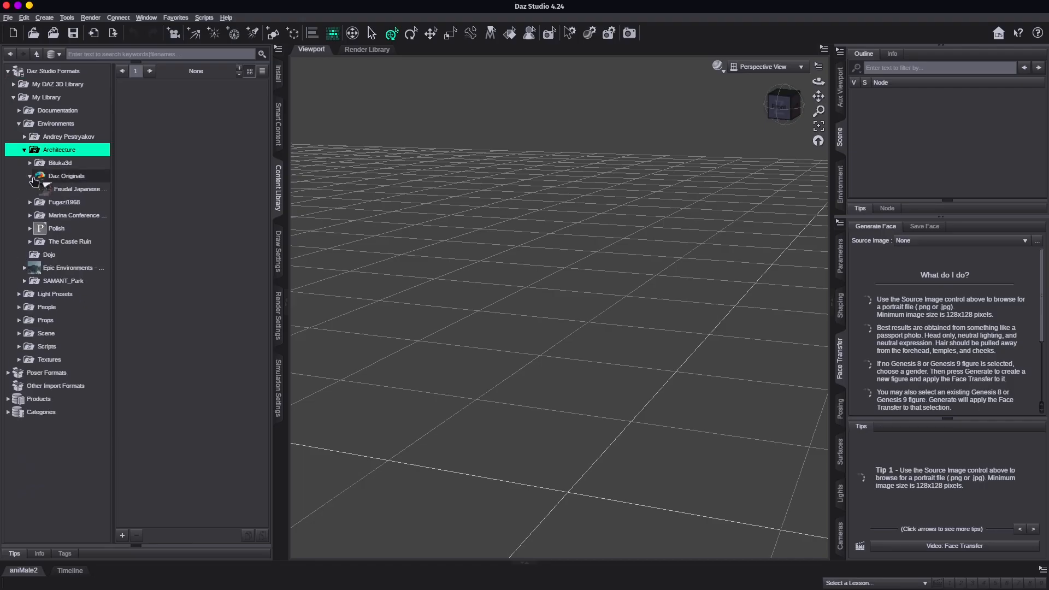
click(52, 188)
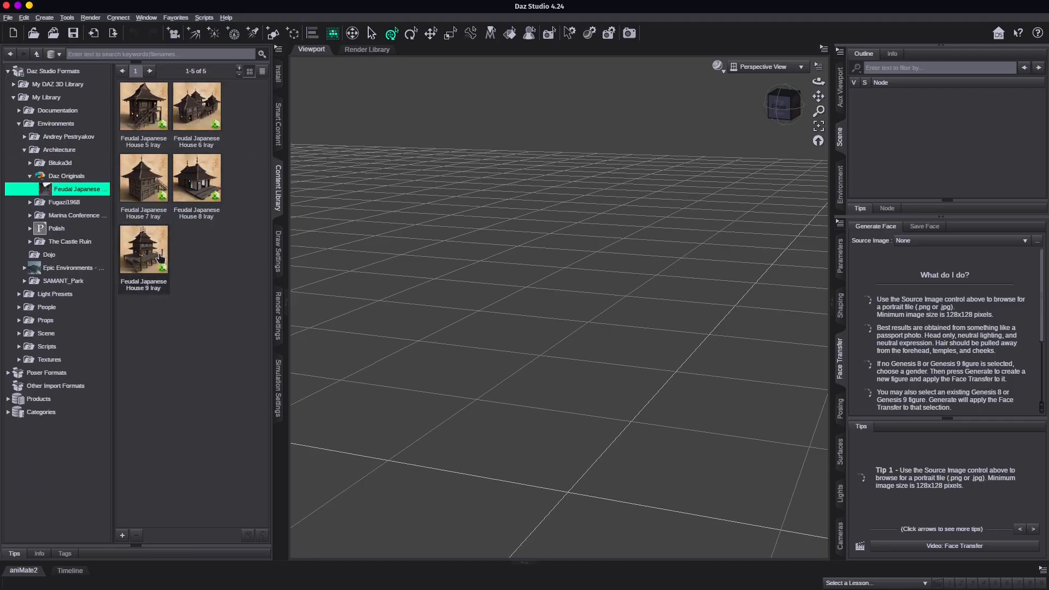
double_click(143, 250)
drag(819, 82, 881, 82)
Step: Preview the house in the NVIDIA Iray draw style, restore the non-rendered textured view, and deselect the house
click(719, 67)
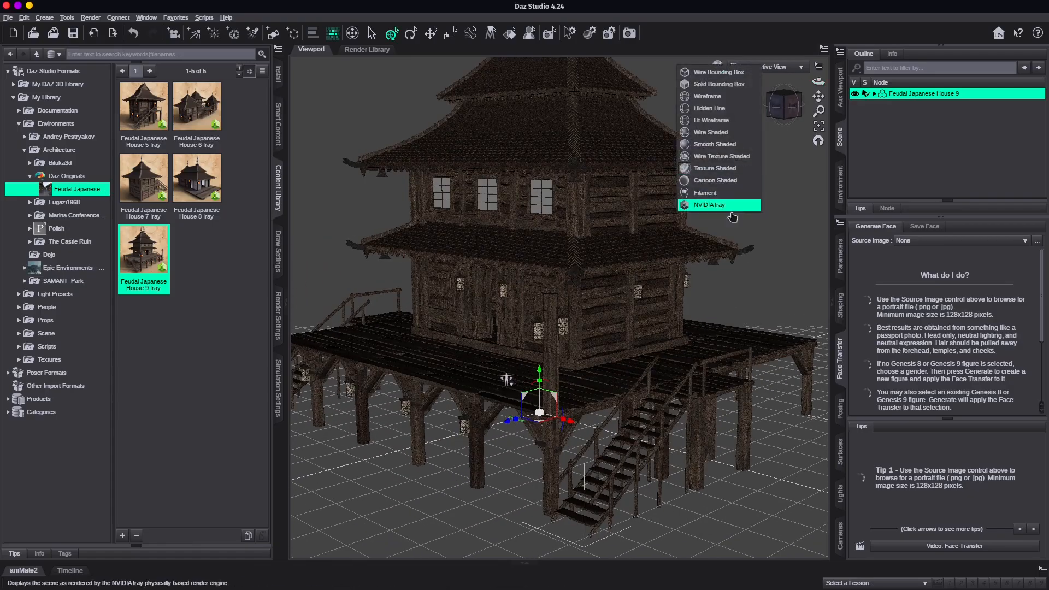
click(731, 206)
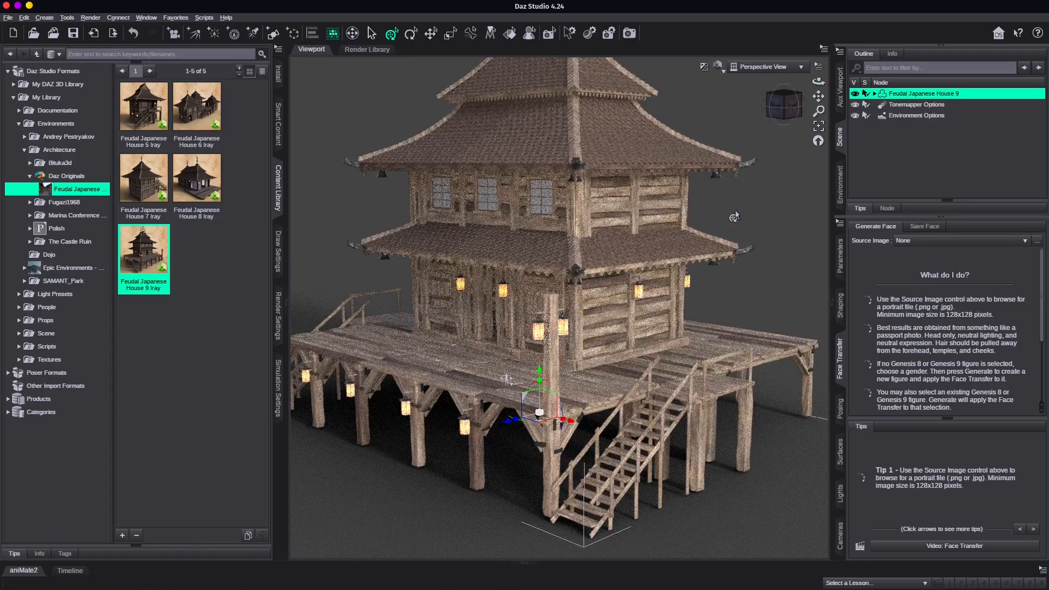
click(720, 67)
click(724, 183)
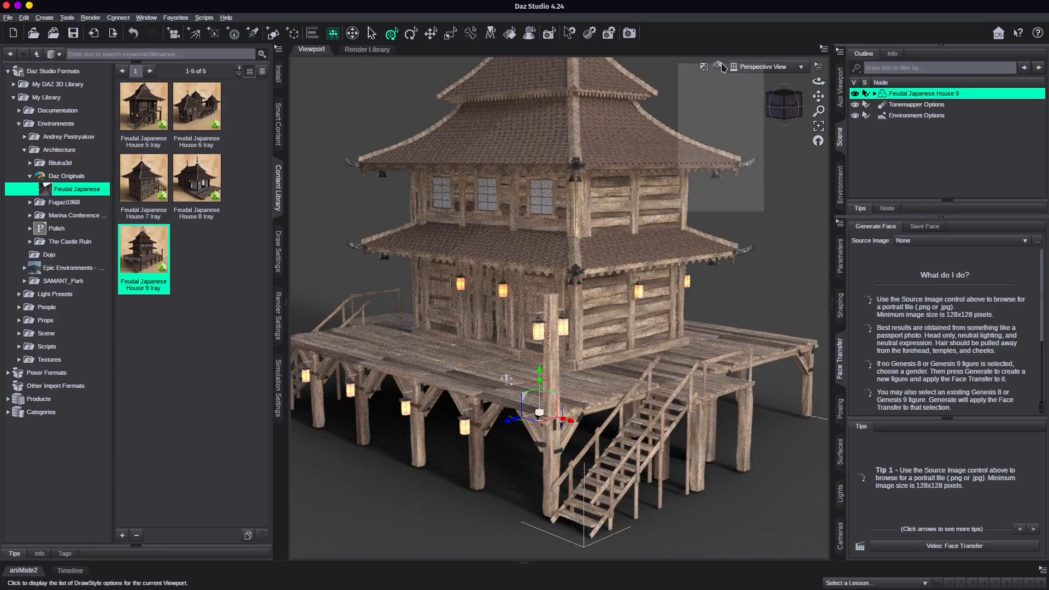
click(792, 147)
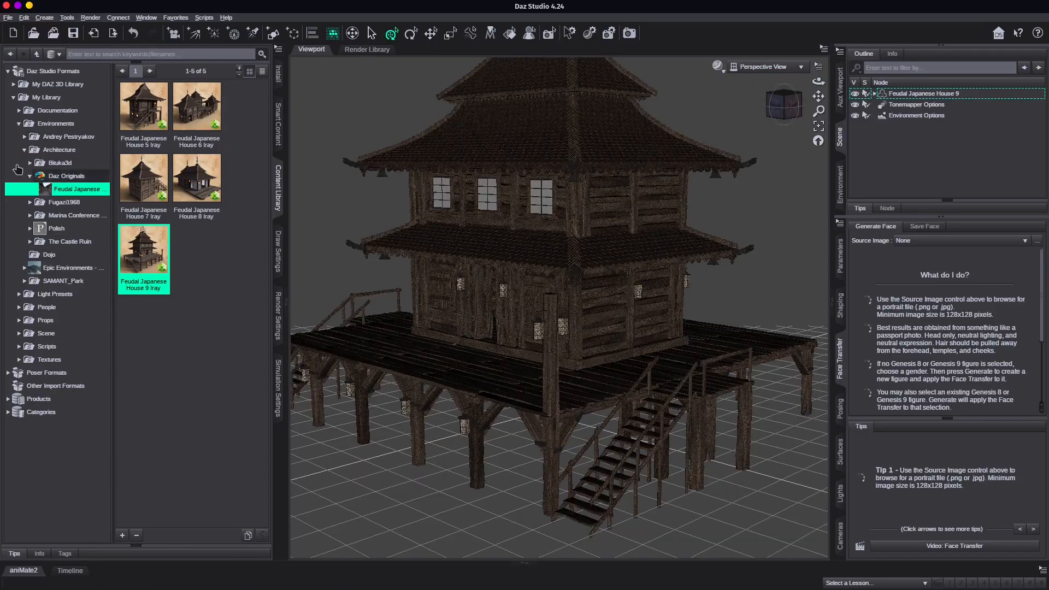
Step: Run the setup_menus script from My Library's Scripts/Diffeomorphic folder and dismiss its message
click(18, 124)
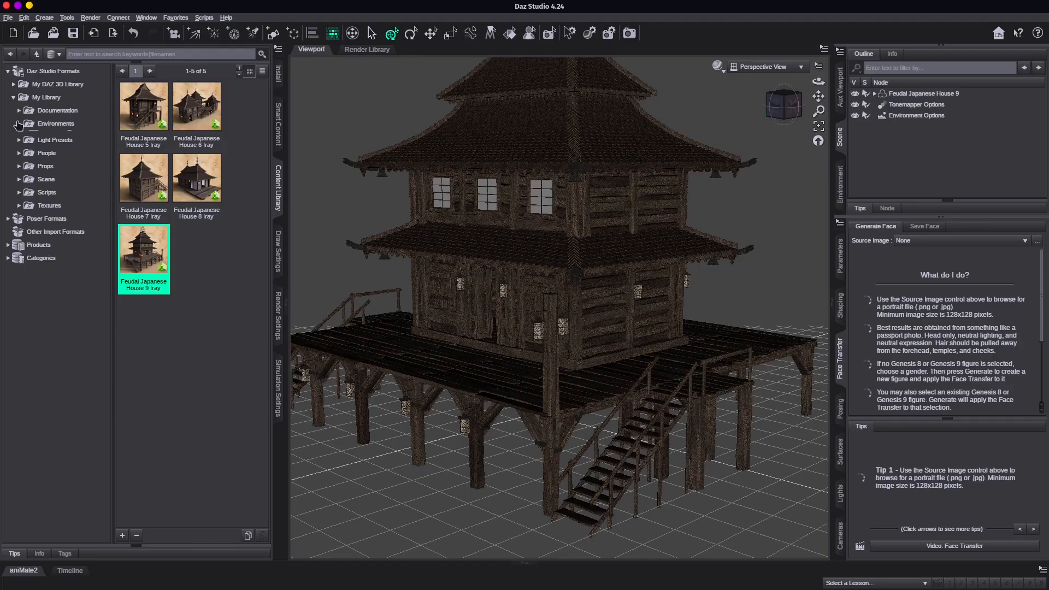
click(18, 189)
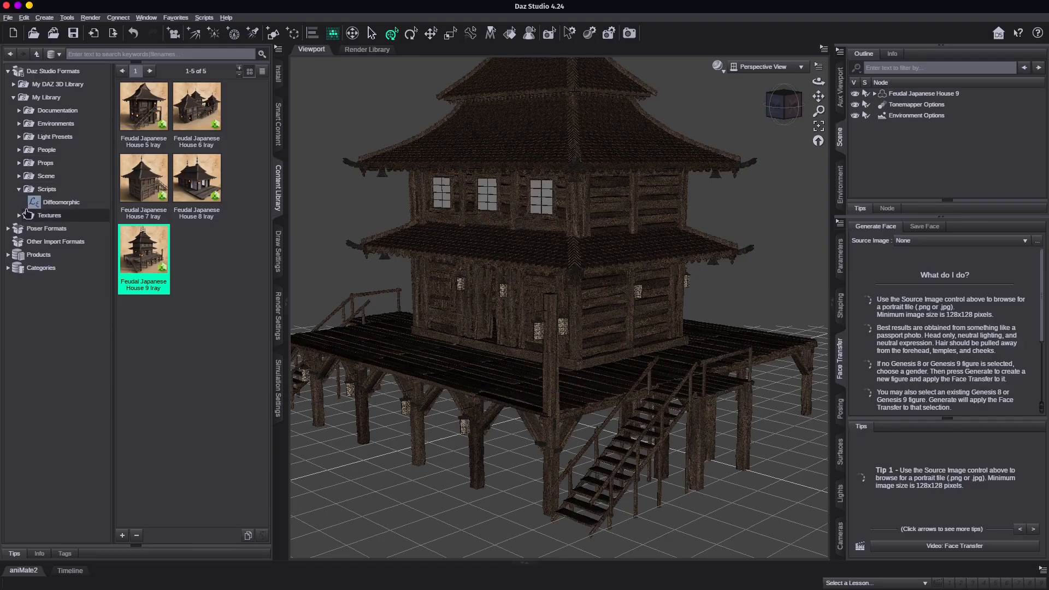
click(48, 203)
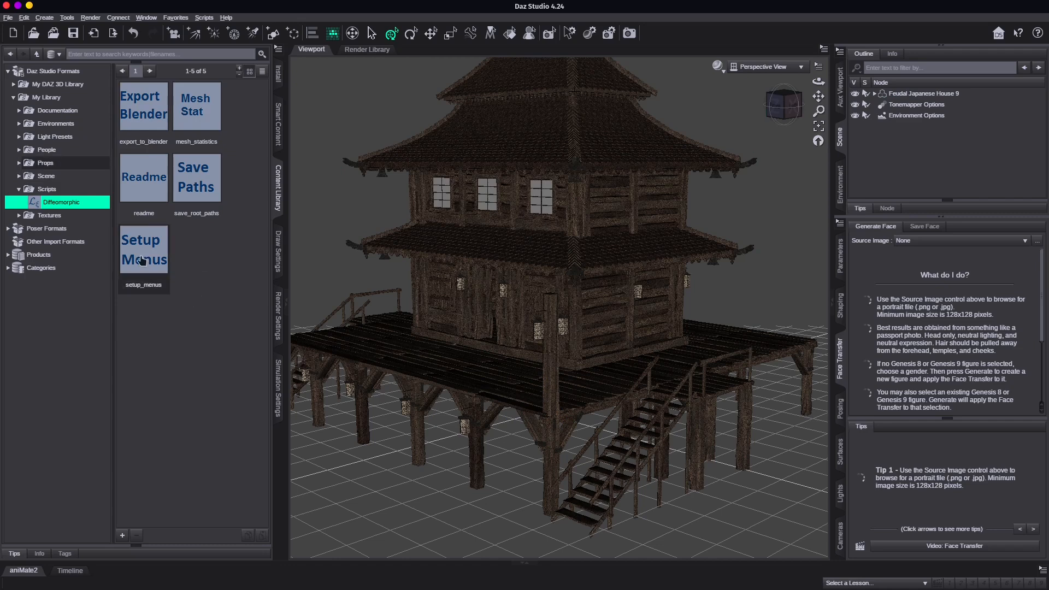
double_click(142, 261)
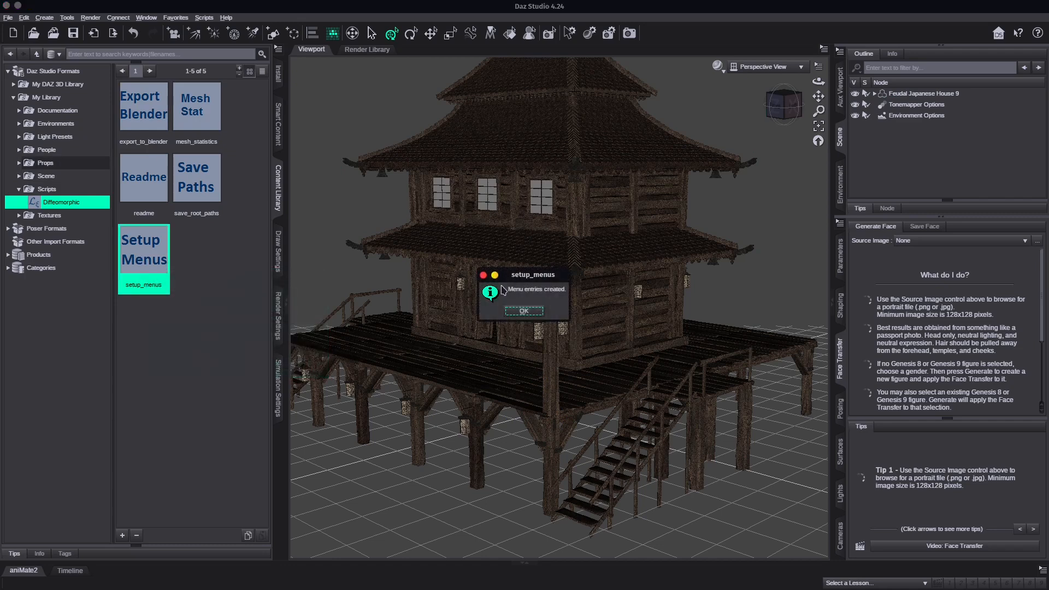
click(524, 312)
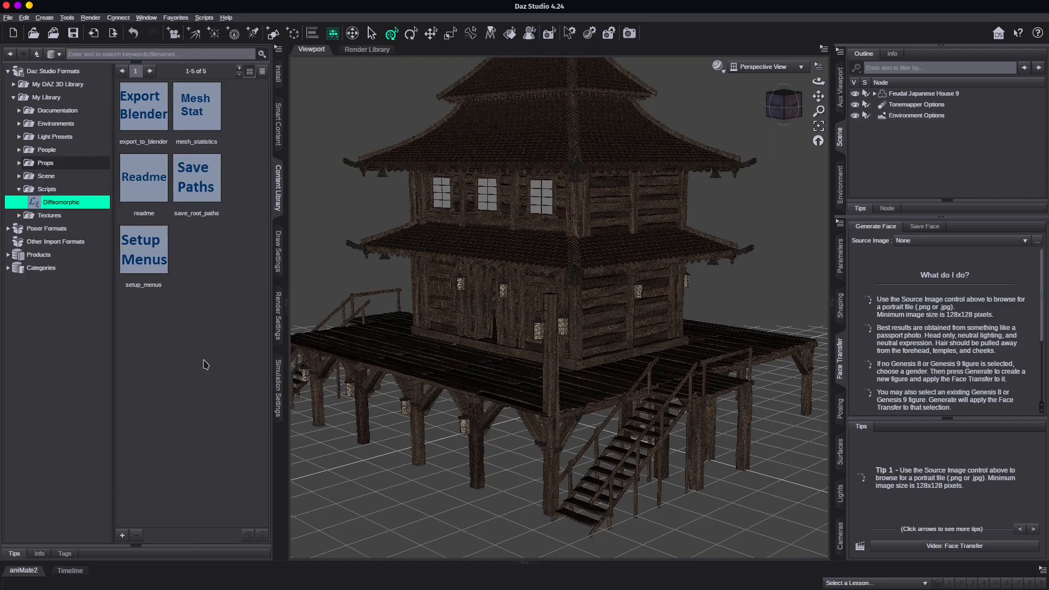
Step: Inspect the save_root_paths script's details, switch to Blender to view the root path loading option in DAZ global settings, and close them
mouse_move(198, 212)
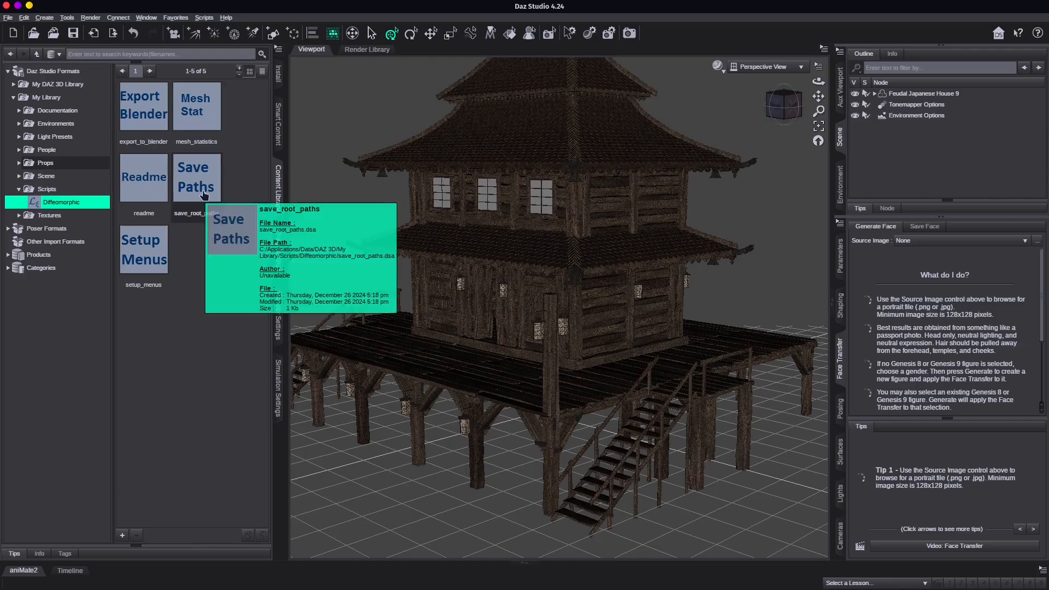
mouse_move(194, 190)
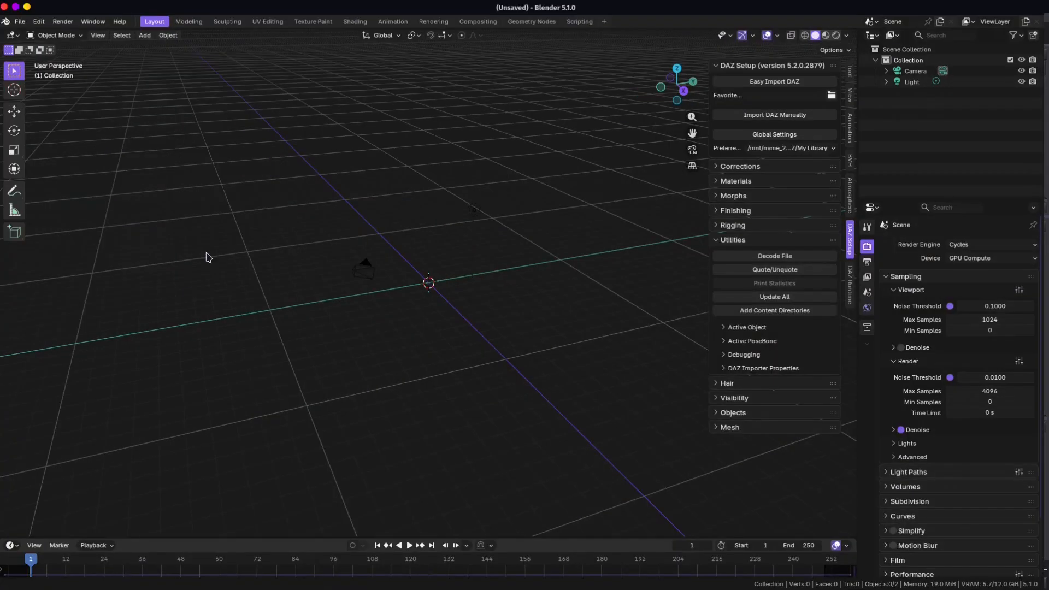
click(763, 134)
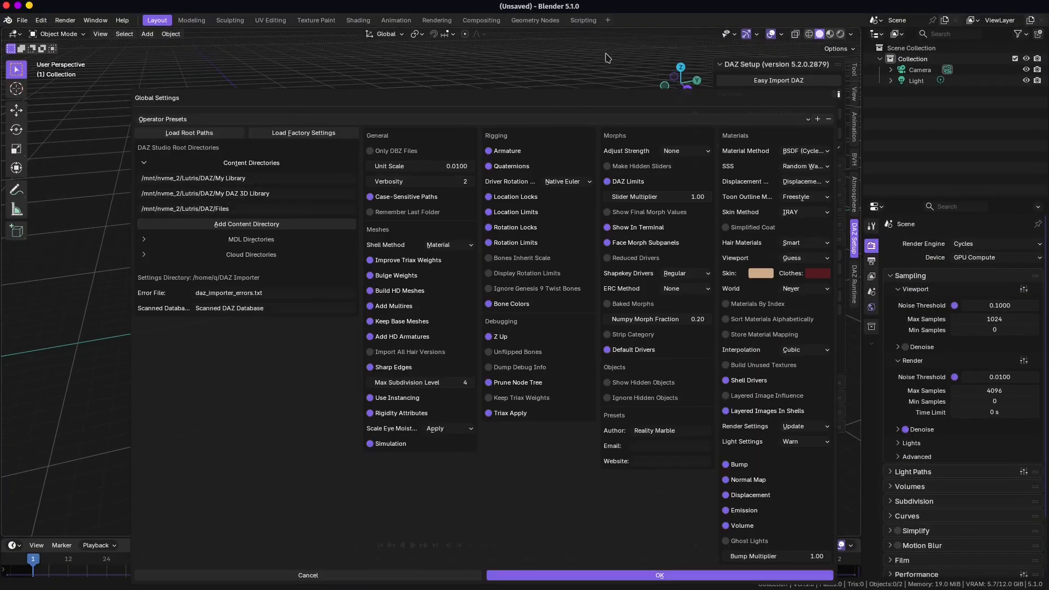
key(Escape)
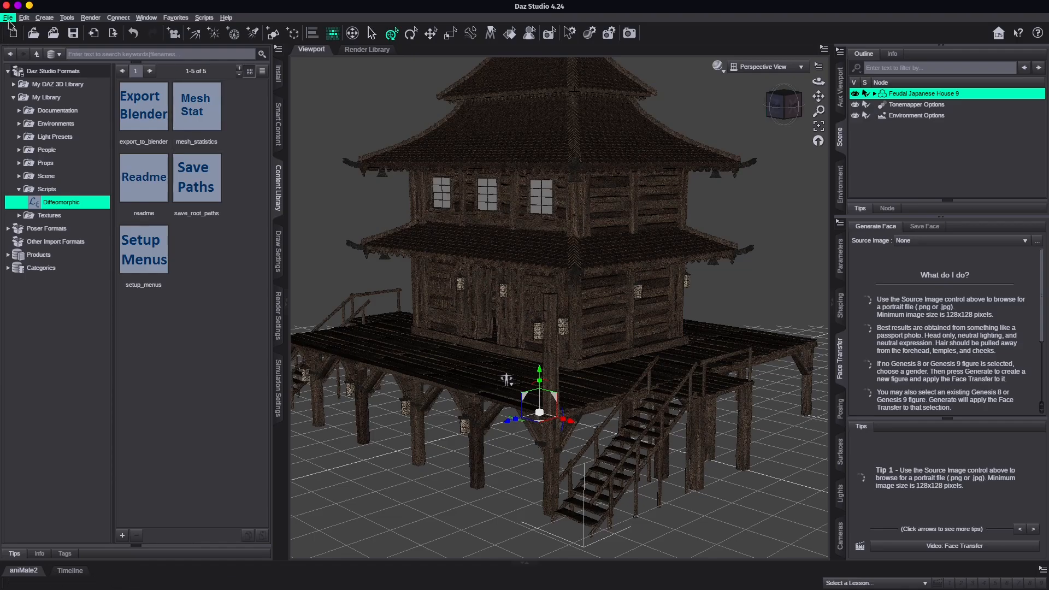
Step: Start saving the DAZ Studio scene under a new name and browse up to the root of the C: drive
click(9, 18)
mouse_move(55, 88)
click(164, 98)
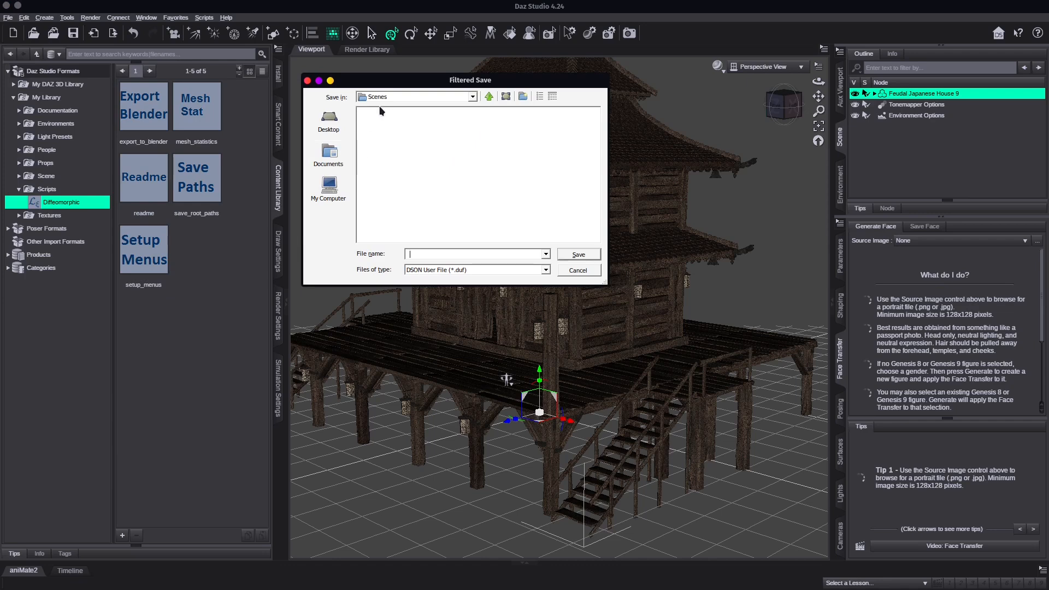
click(489, 97)
click(489, 97)
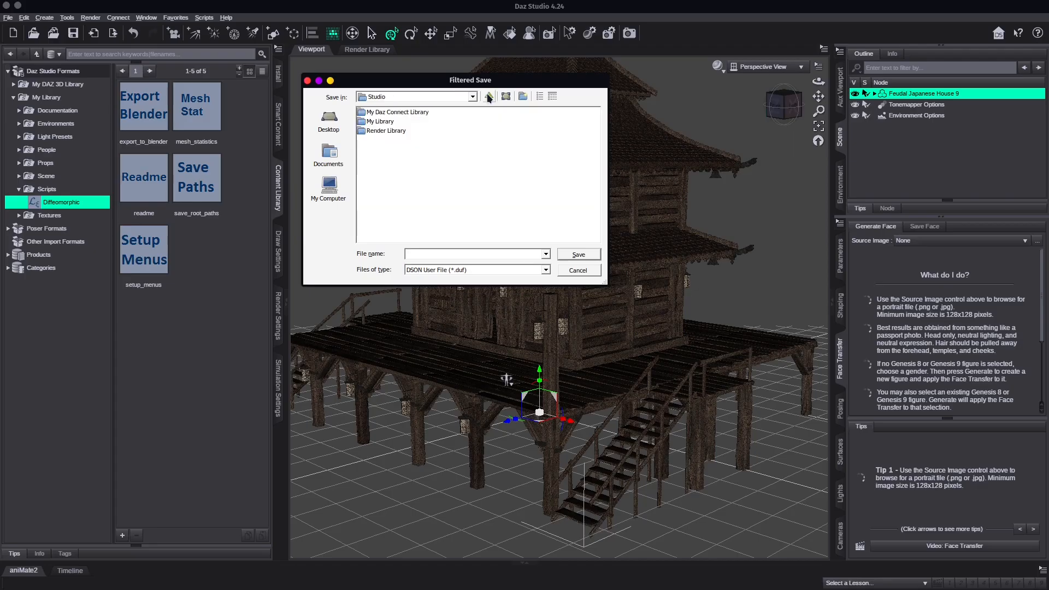
click(489, 97)
click(489, 97)
click(489, 96)
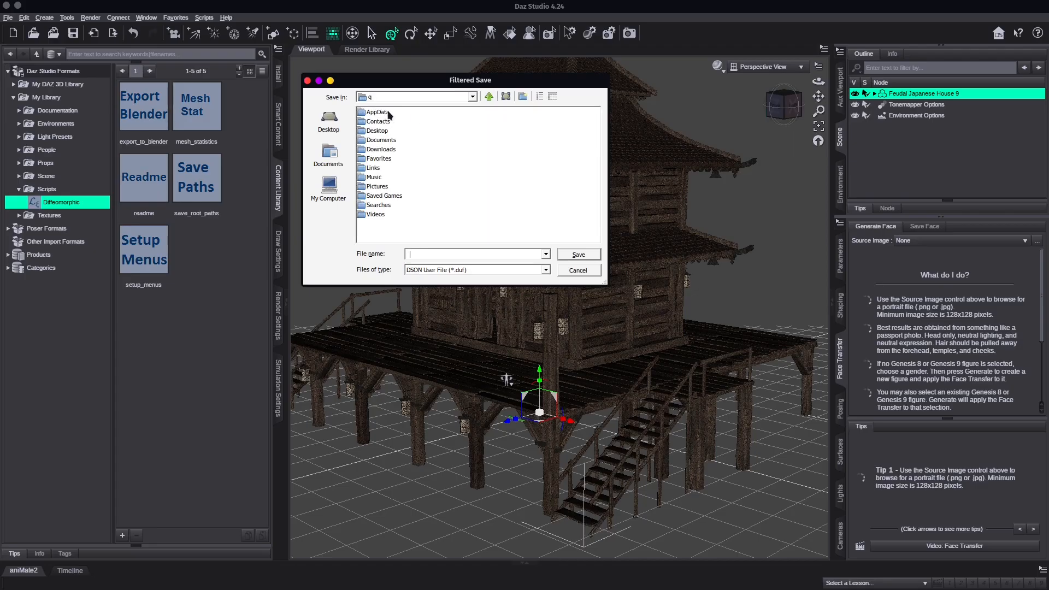
click(489, 97)
click(489, 97)
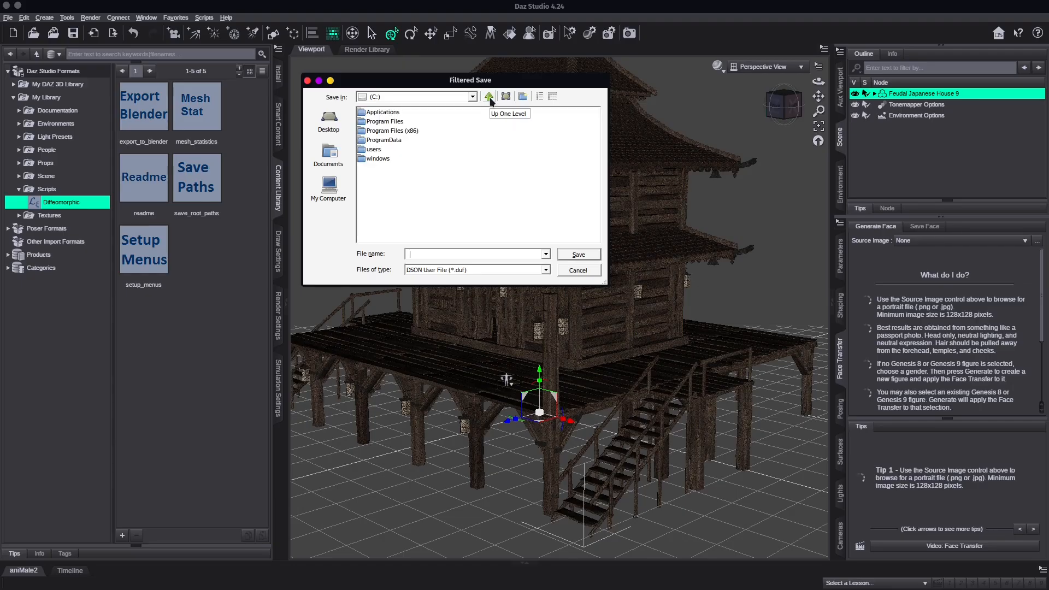
Step: Save the scene as JapaneseHouse in a subfolder of Applications/Data, keeping all scene save options enabled
double_click(376, 111)
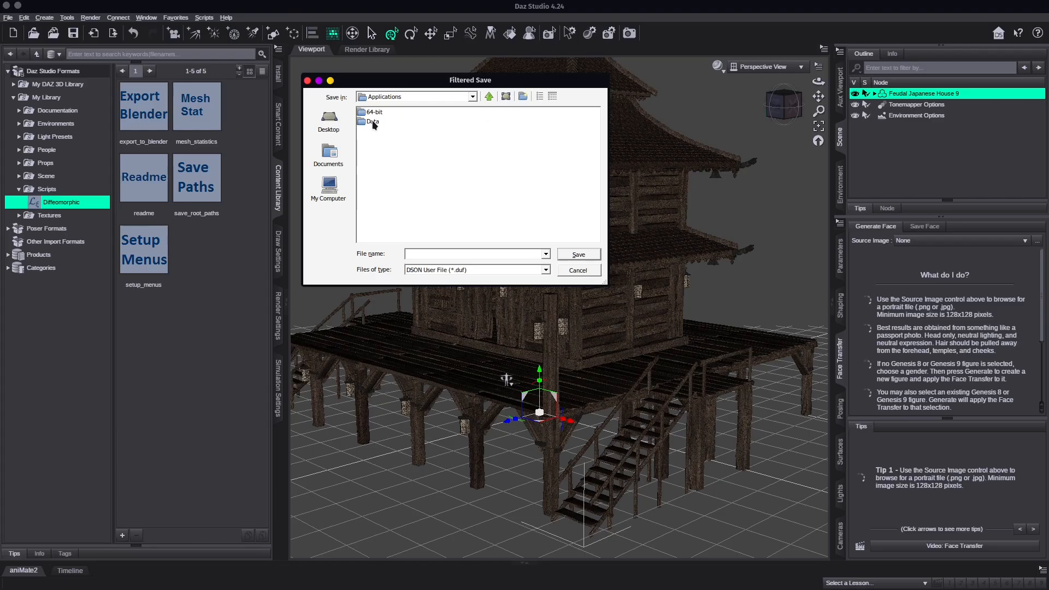
double_click(374, 122)
double_click(374, 115)
click(448, 251)
text(Japane)
click(579, 256)
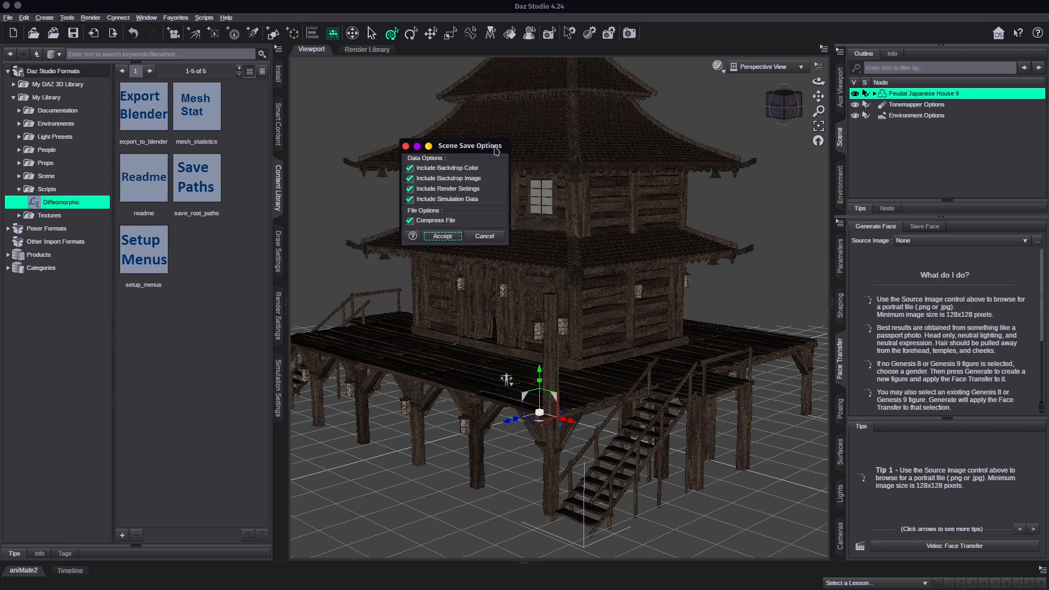
click(470, 237)
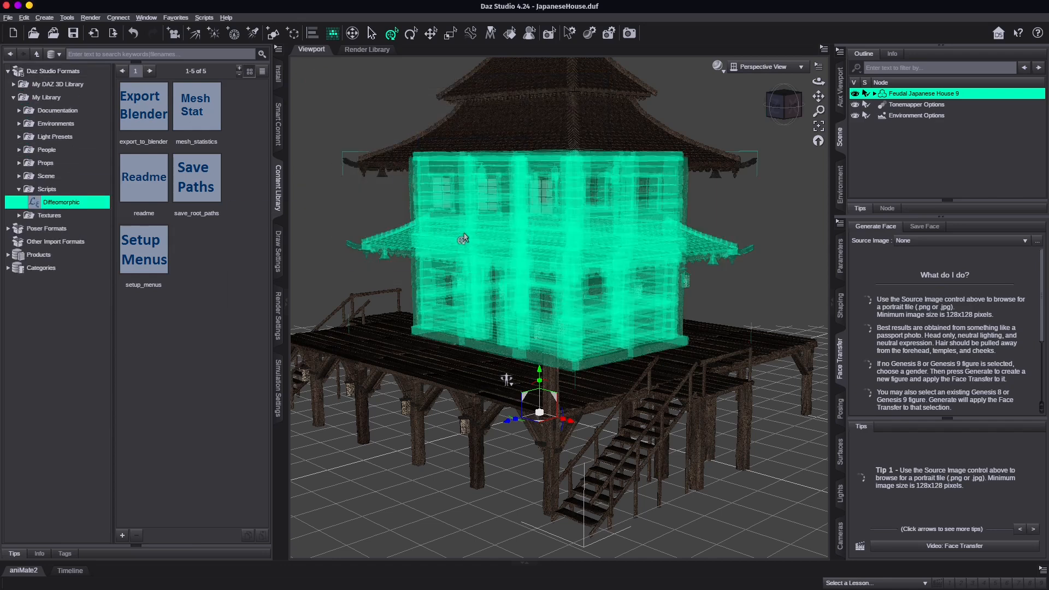
Step: Export the saved Japanese house scene with the Export To Blender script
click(8, 17)
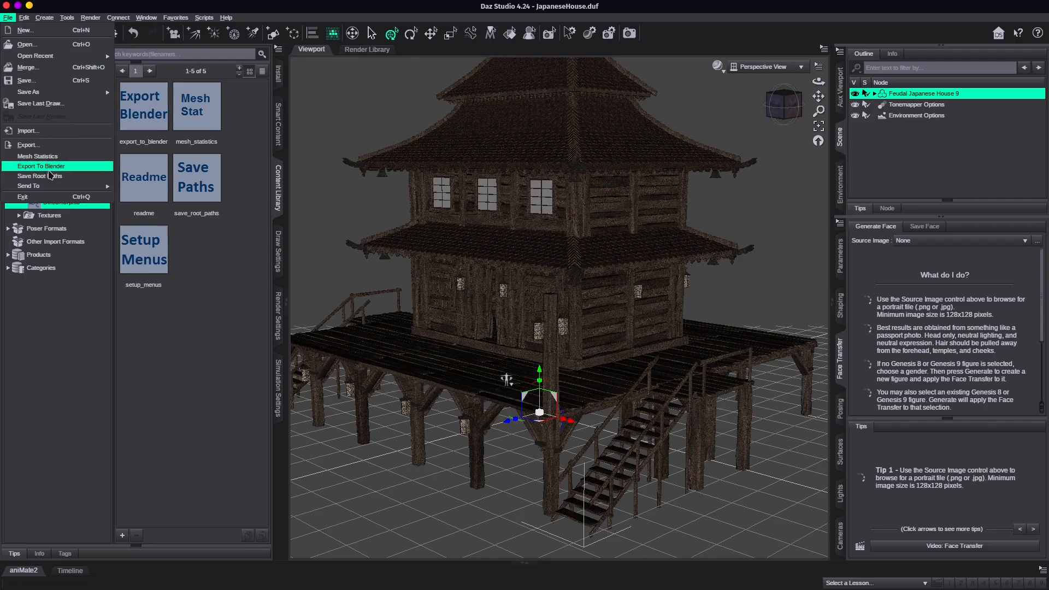
click(136, 186)
click(459, 275)
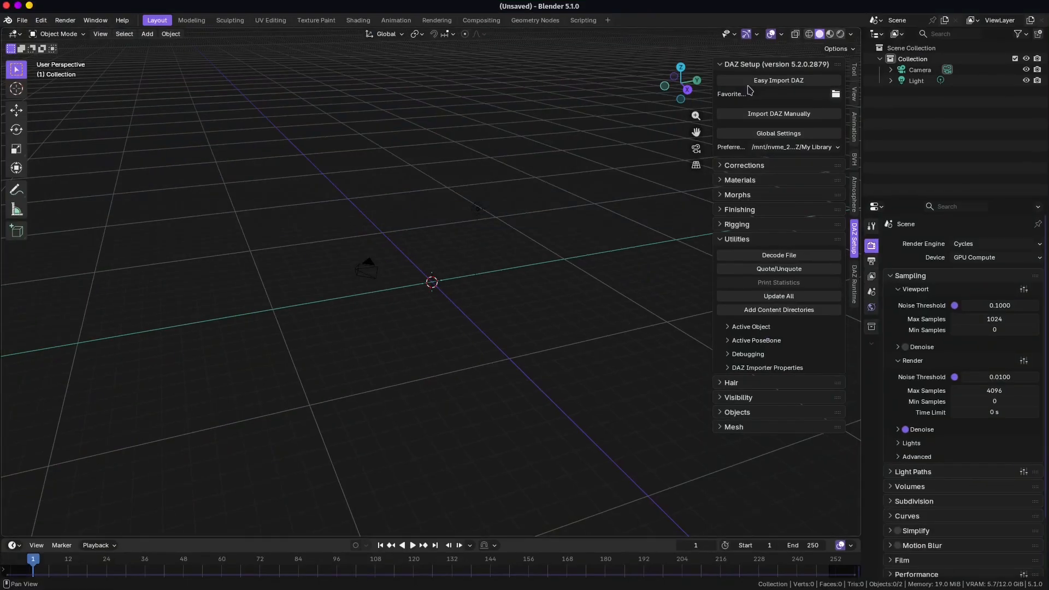
Step: Easy Import JapaneseHouse.duf from /mnt/nvme_2/Lutris/DAZ/Files with Unmorphed Unique (Environments) mesh fitting, checking the loading progress in the console
click(780, 82)
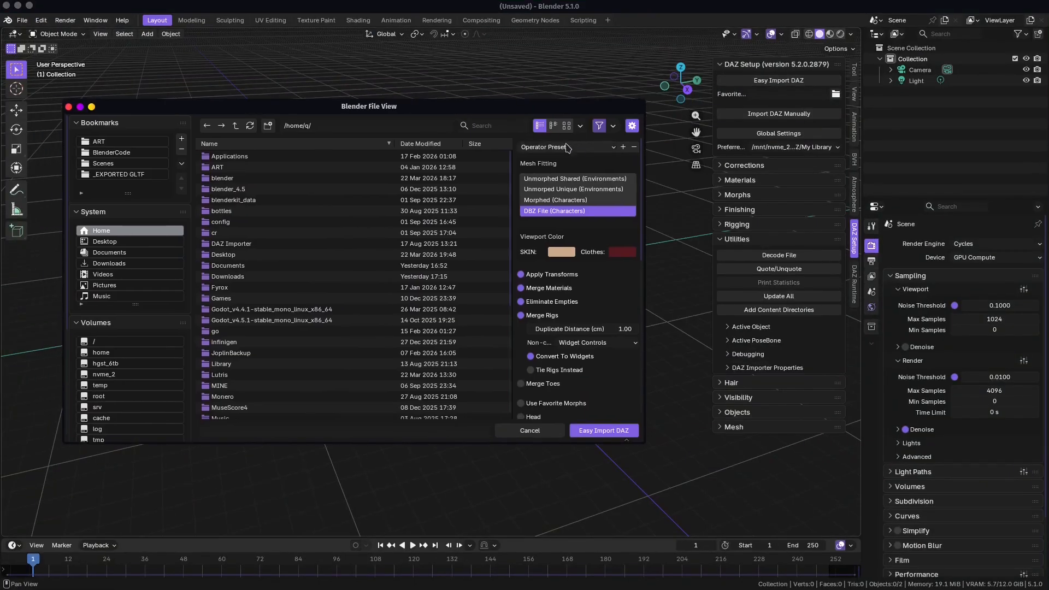
click(545, 188)
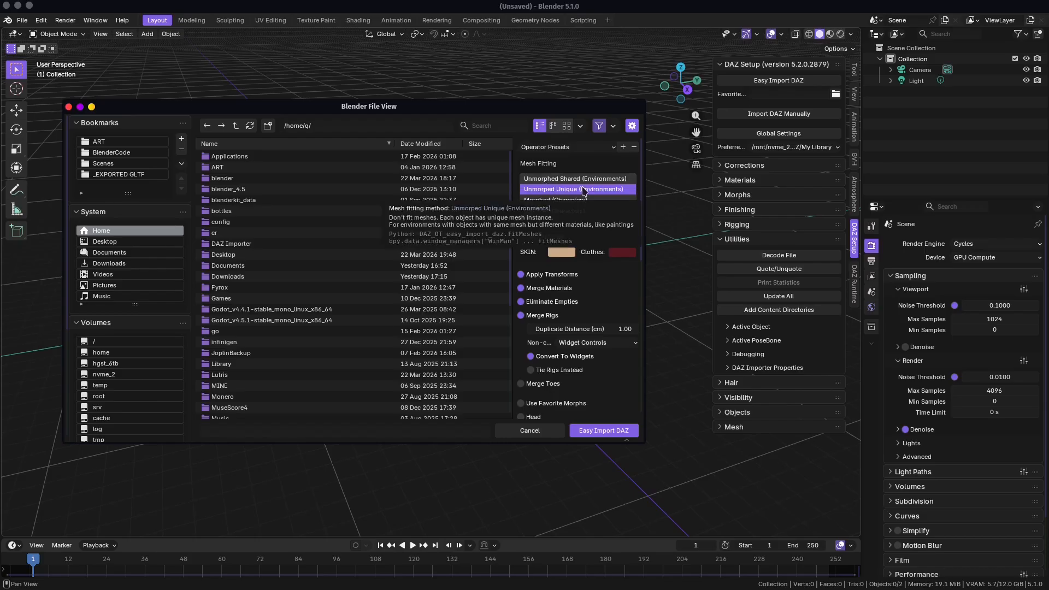
drag(333, 104, 337, 76)
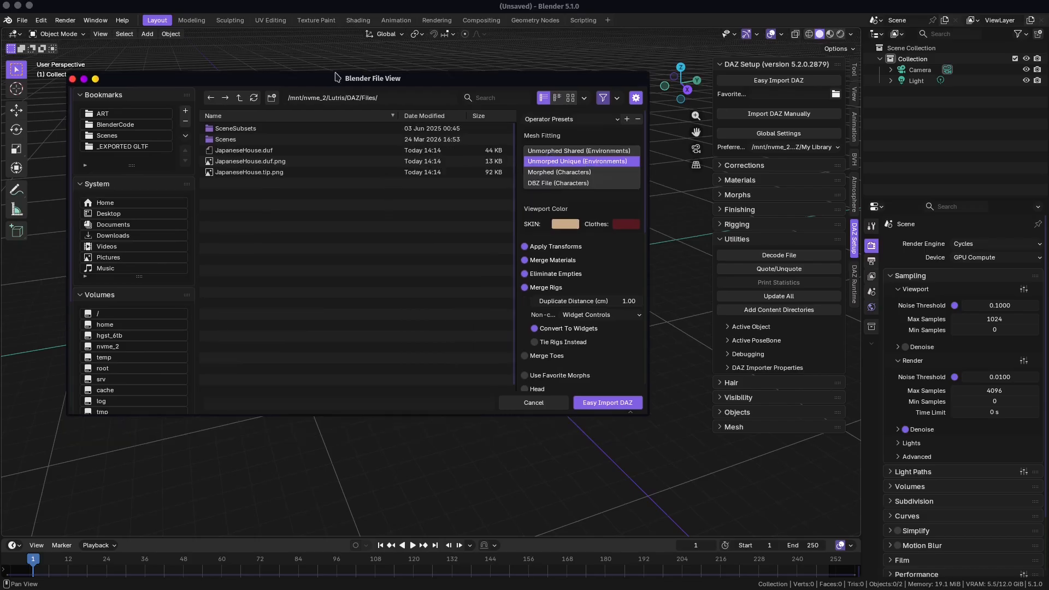
click(258, 150)
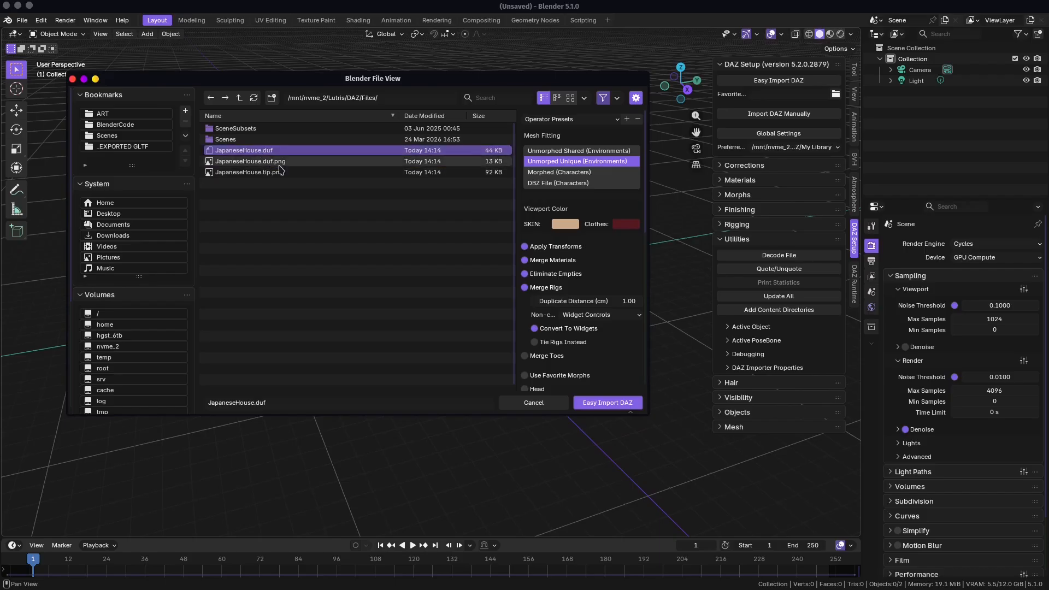
mouse_move(275, 173)
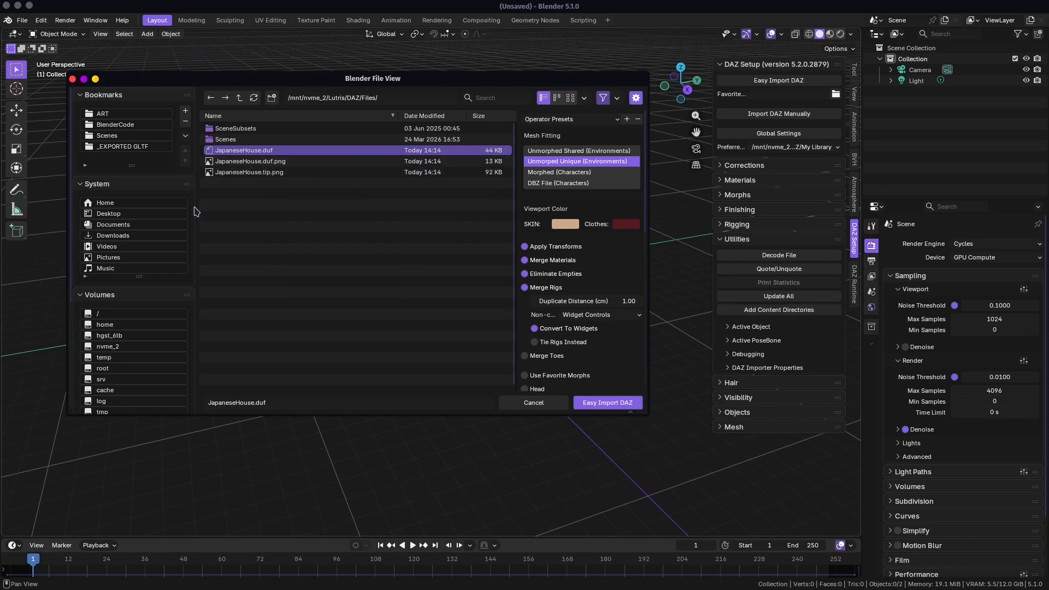
click(607, 402)
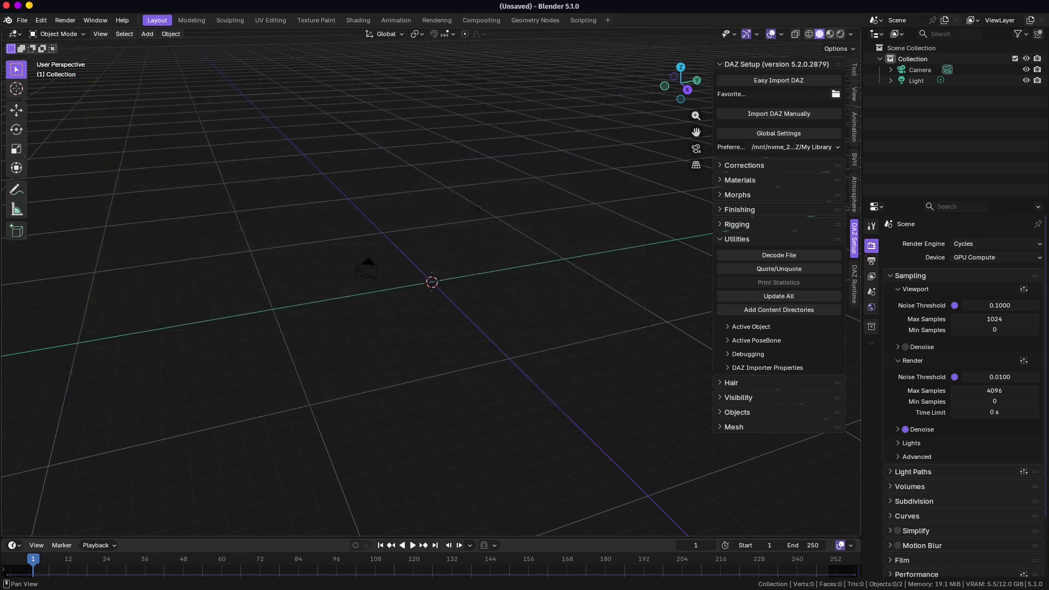
key(alt+Tab)
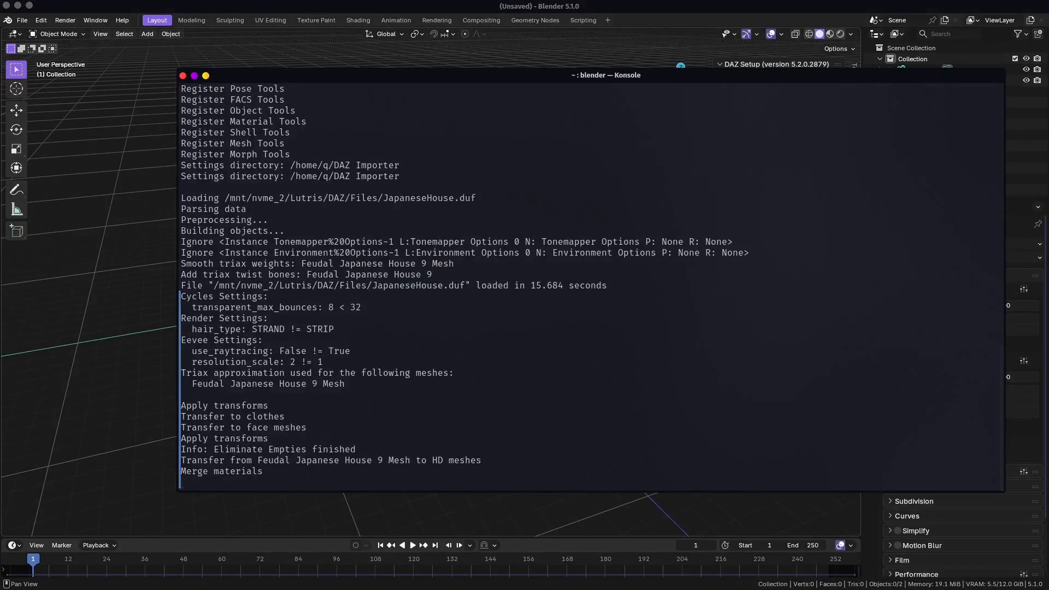
key(alt+Tab)
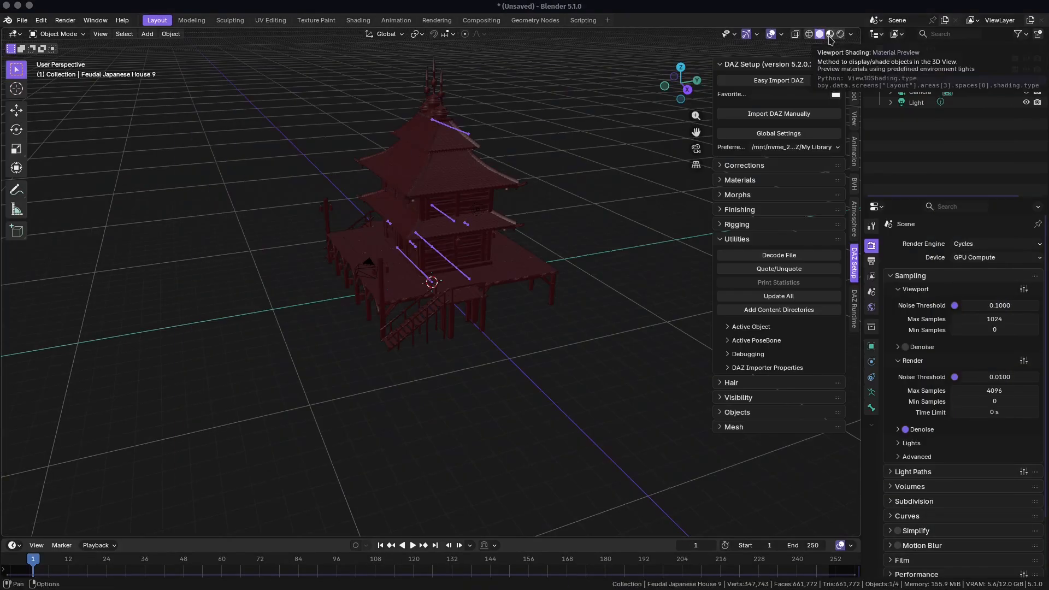
Step: Show the imported house in Material Preview shading, compare it with the DAZ Studio scene, and inspect it from several angles
key(z)
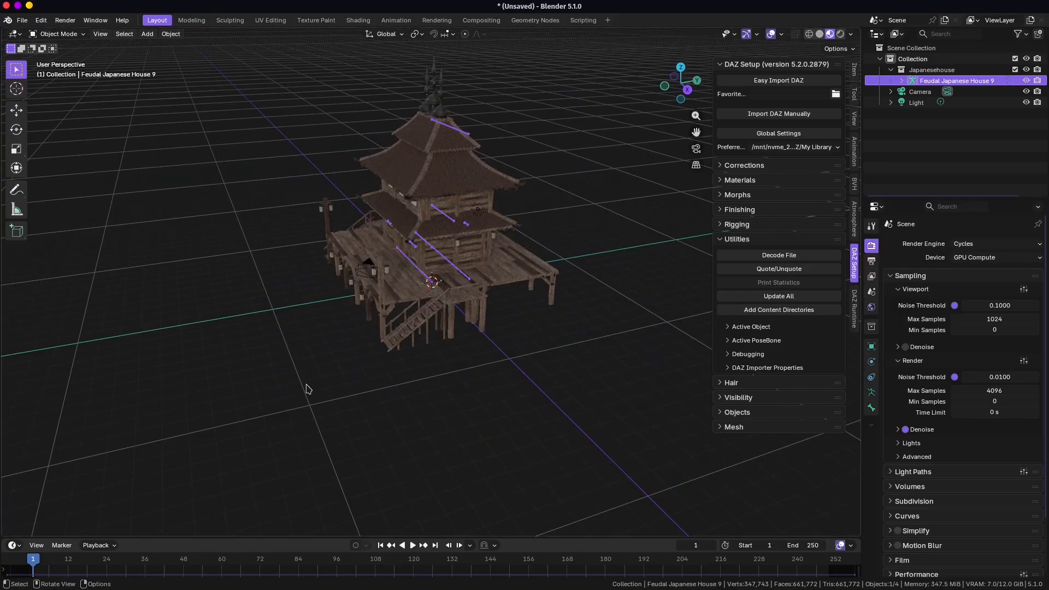
key(alt+Tab)
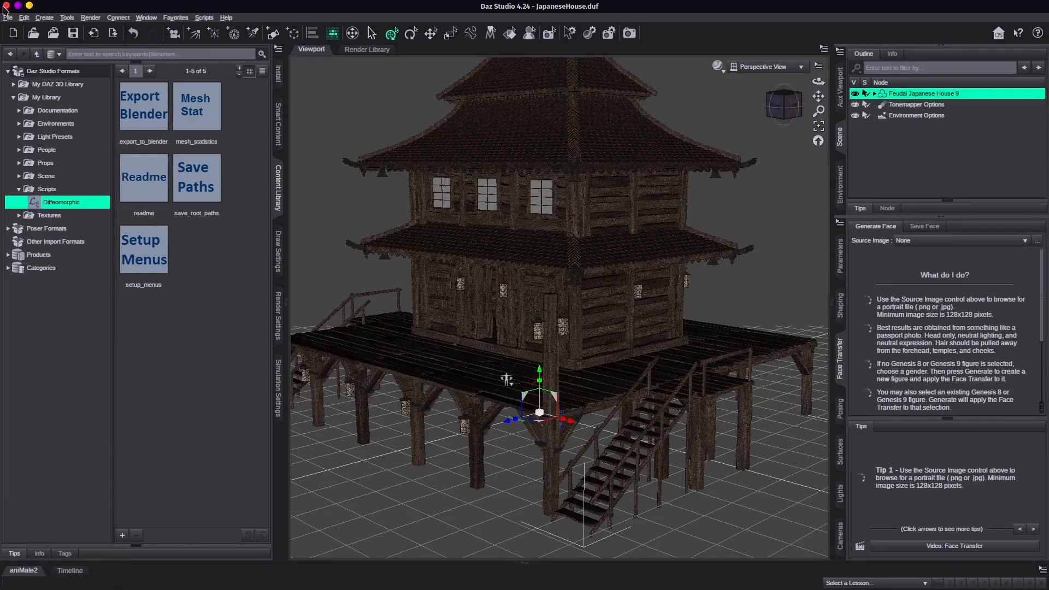
key(alt+Tab)
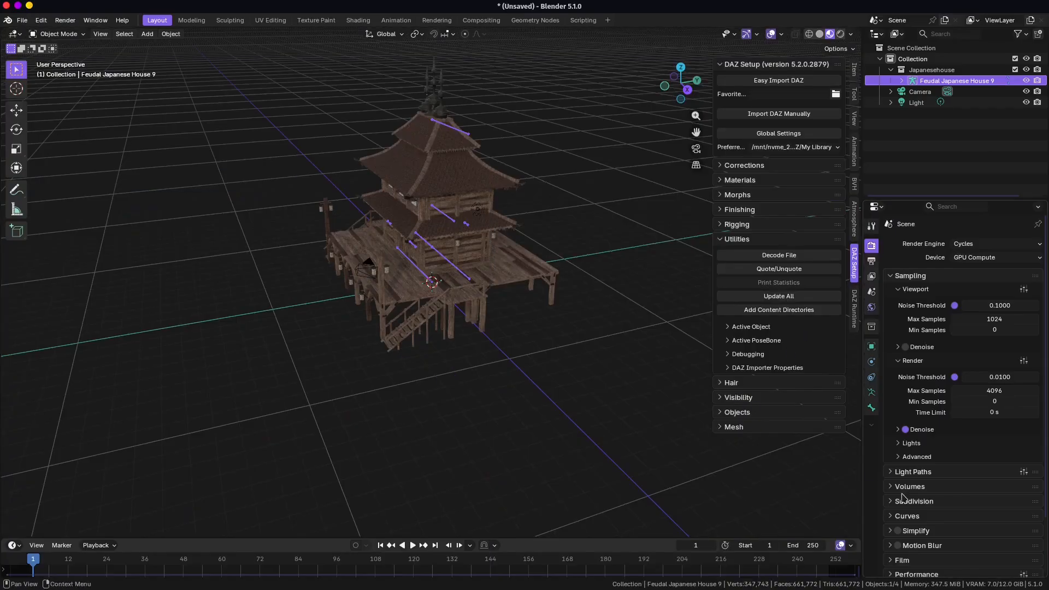
scroll(408, 326, up, 8)
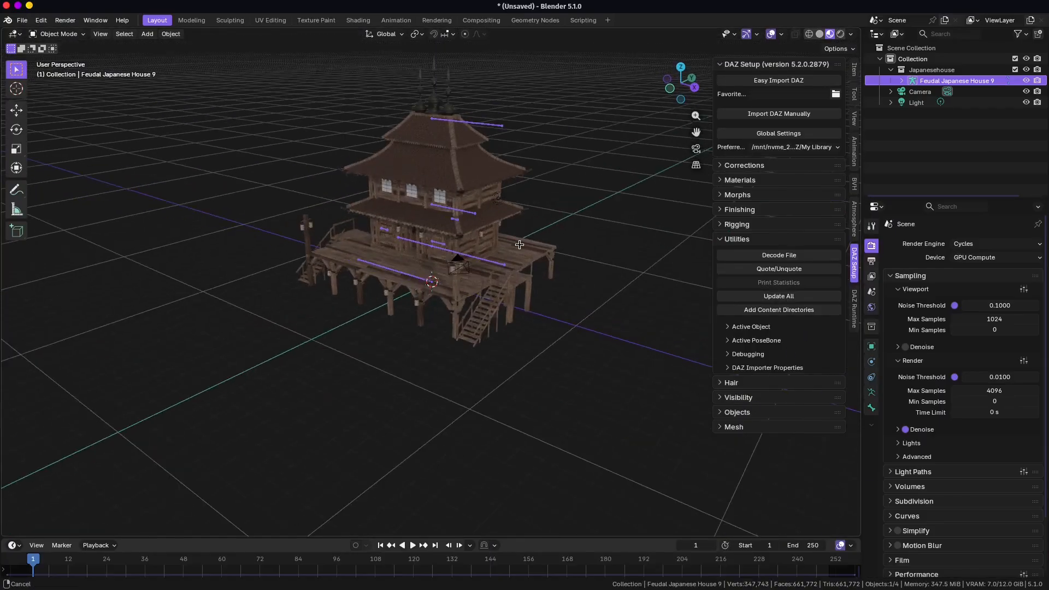
scroll(519, 365, down, 6)
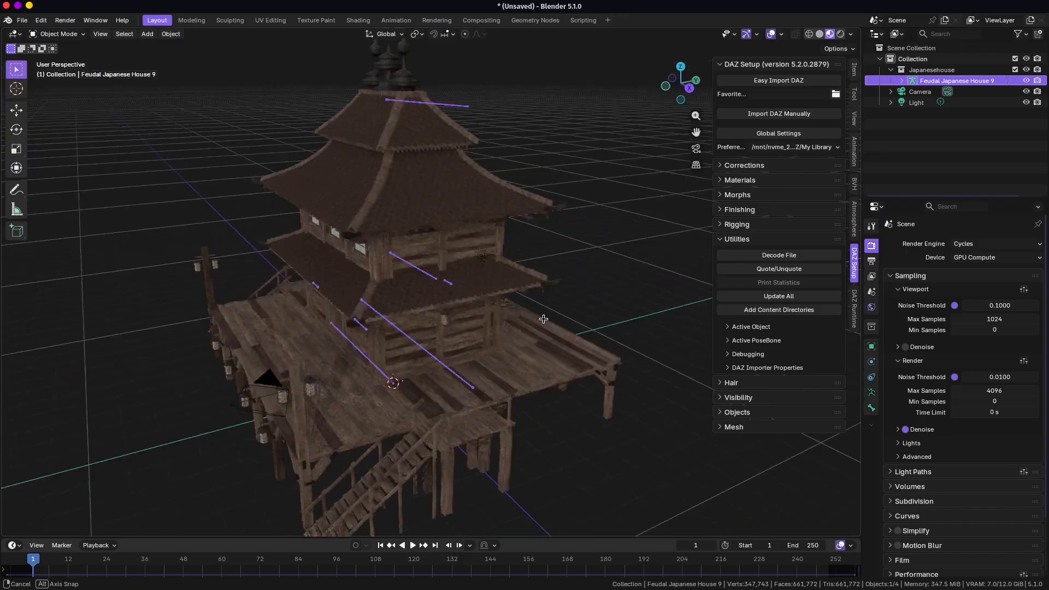
mouse_move(535, 339)
mouse_down()
mouse_move(556, 311)
mouse_move(546, 377)
mouse_up()
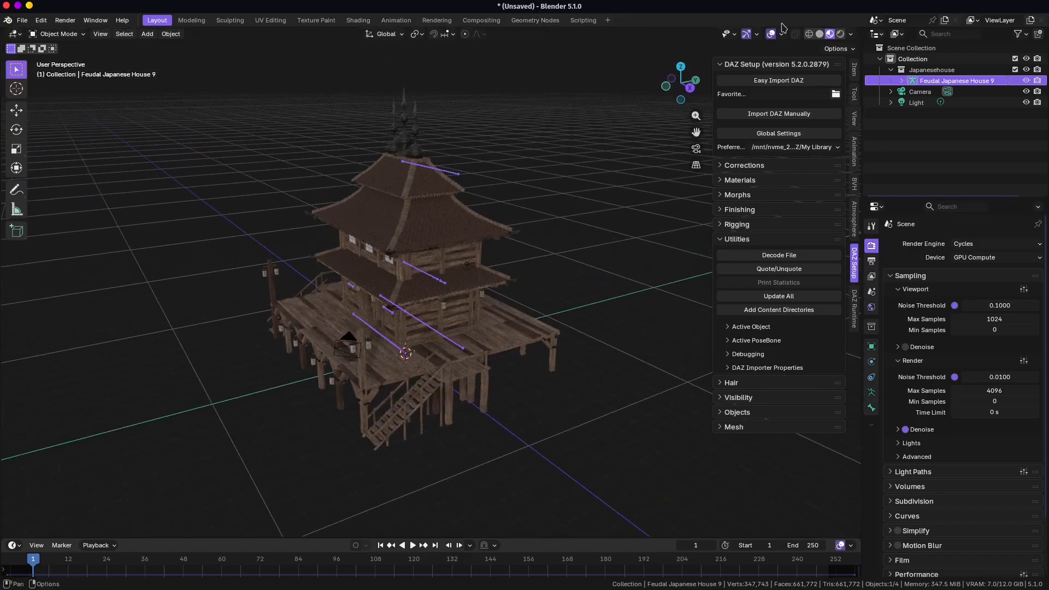
Step: Set the viewport to Rendered shading and inspect the house's lanterns and lighting from different angles
click(841, 35)
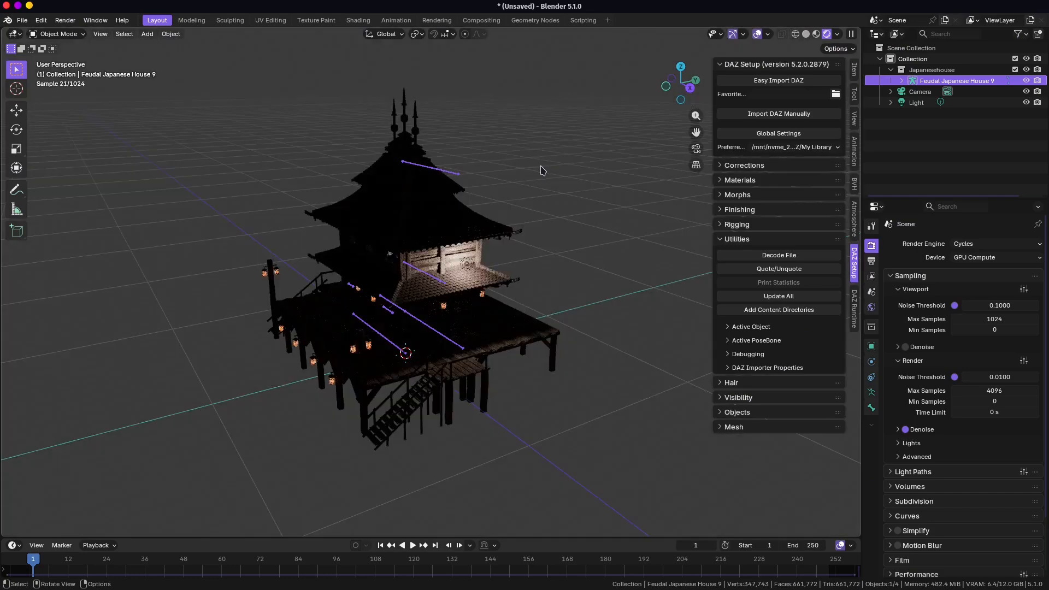
drag(542, 170, 480, 155)
scroll(503, 194, up, 5)
drag(518, 206, 606, 154)
scroll(579, 167, down, 5)
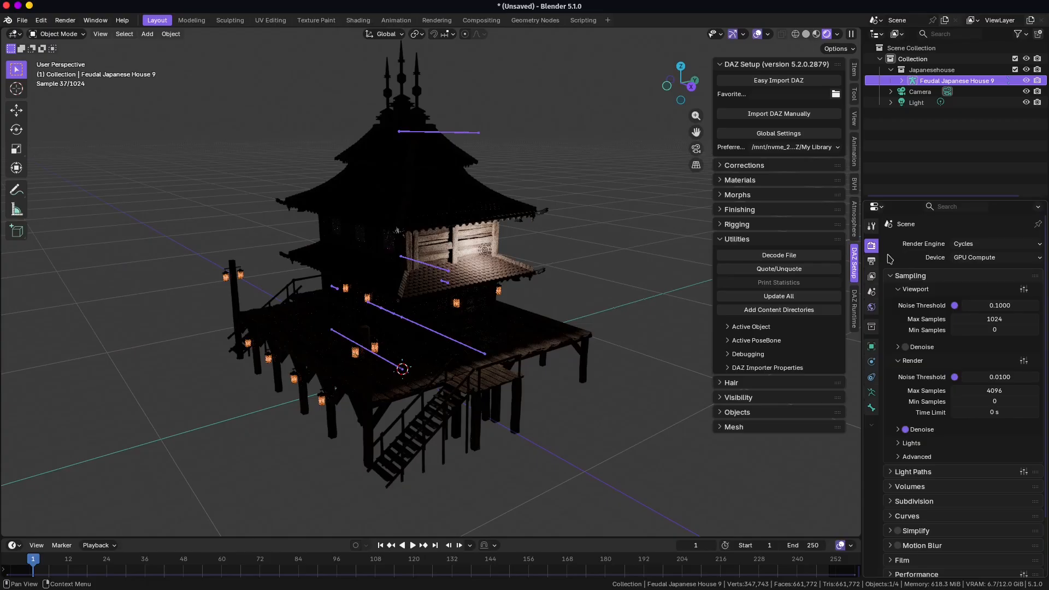
Step: Add a PSA atmosphere to the scene and expand its Sun settings
click(854, 219)
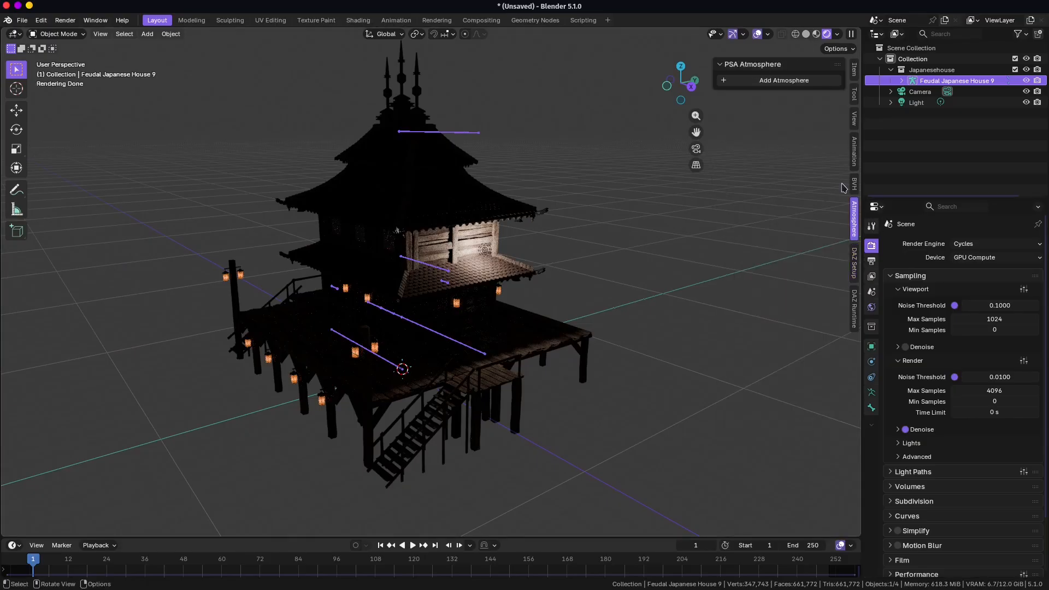
click(746, 81)
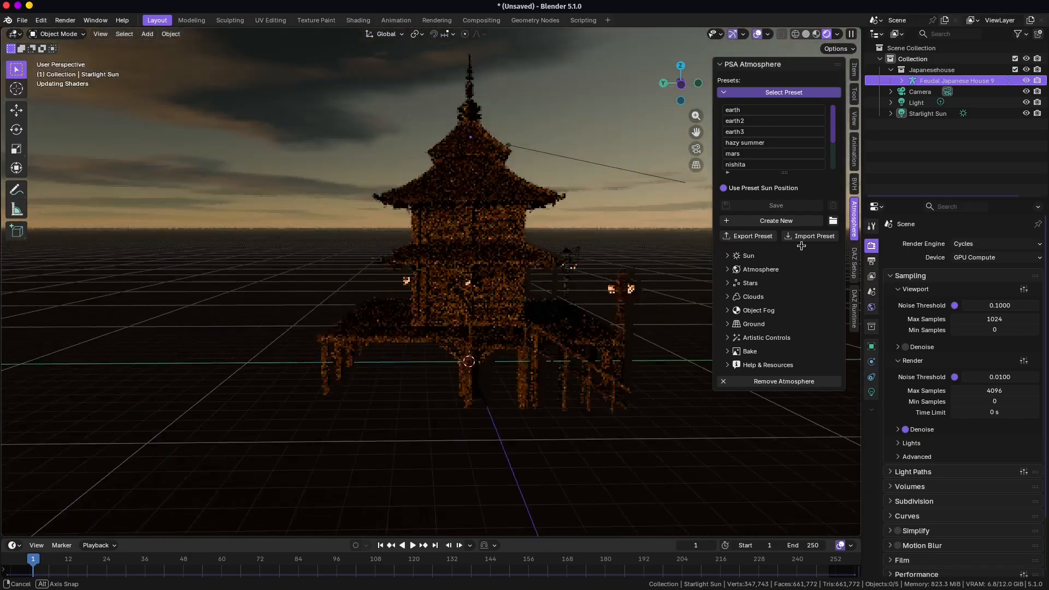
click(786, 255)
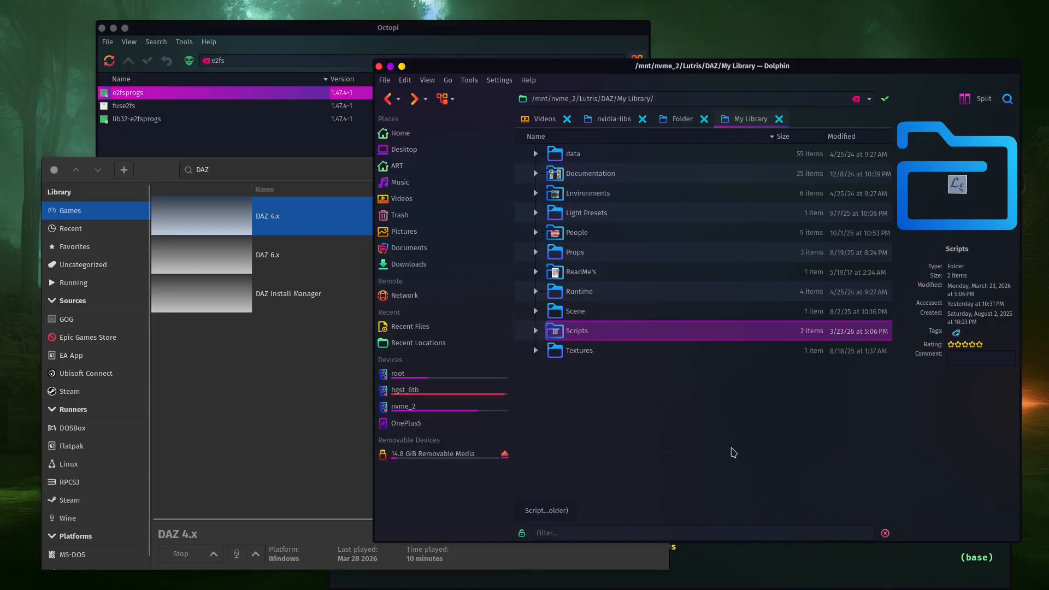
Step: Switch to the Dolphin file manager, widen and reposition its window, and open the /mnt/nvme_2/TEST folder
click(732, 452)
drag(684, 73, 629, 42)
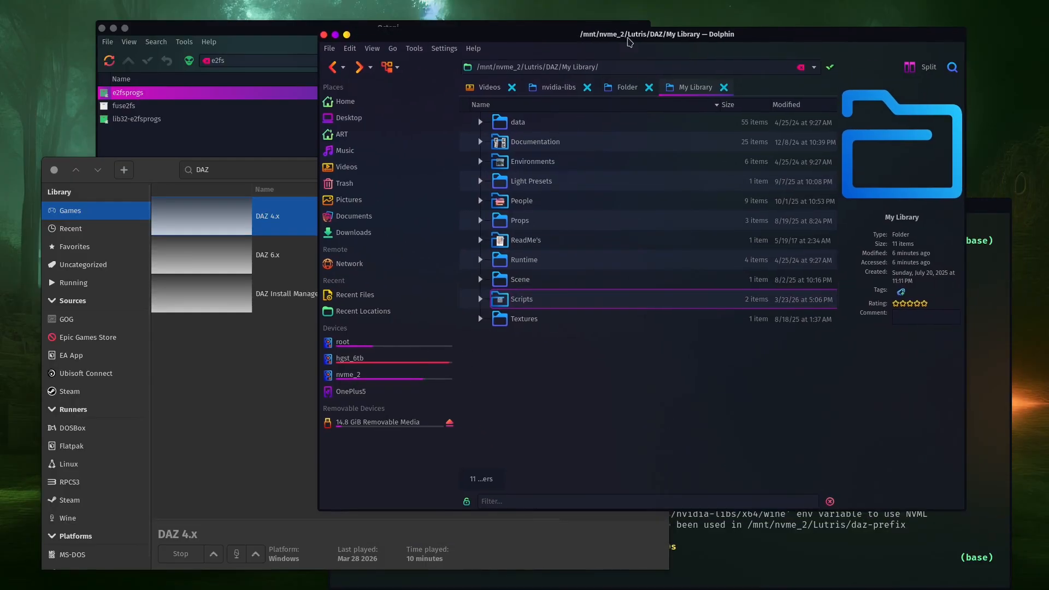
click(969, 92)
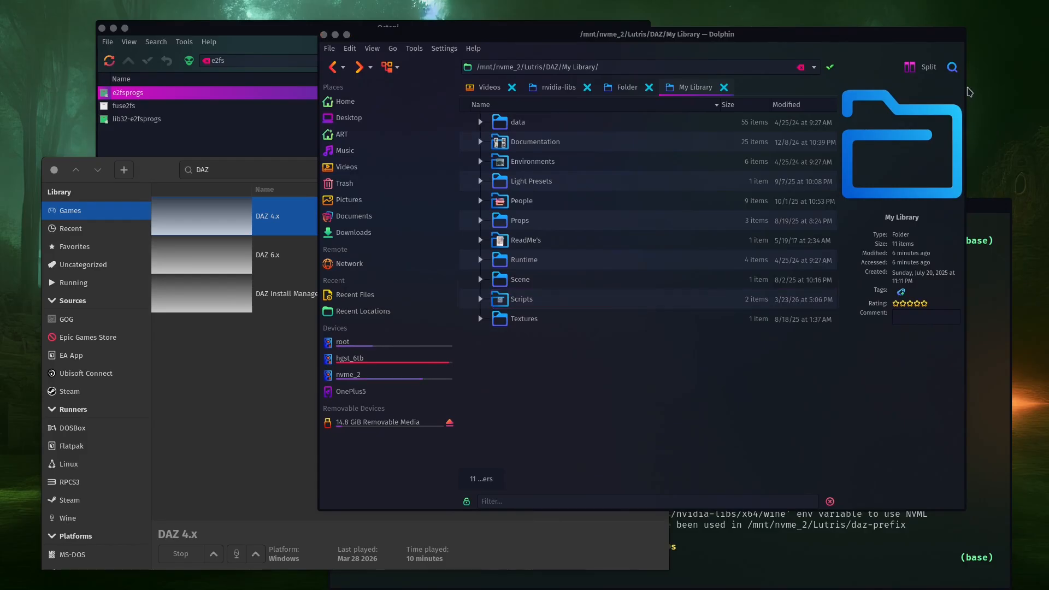
drag(969, 92, 998, 92)
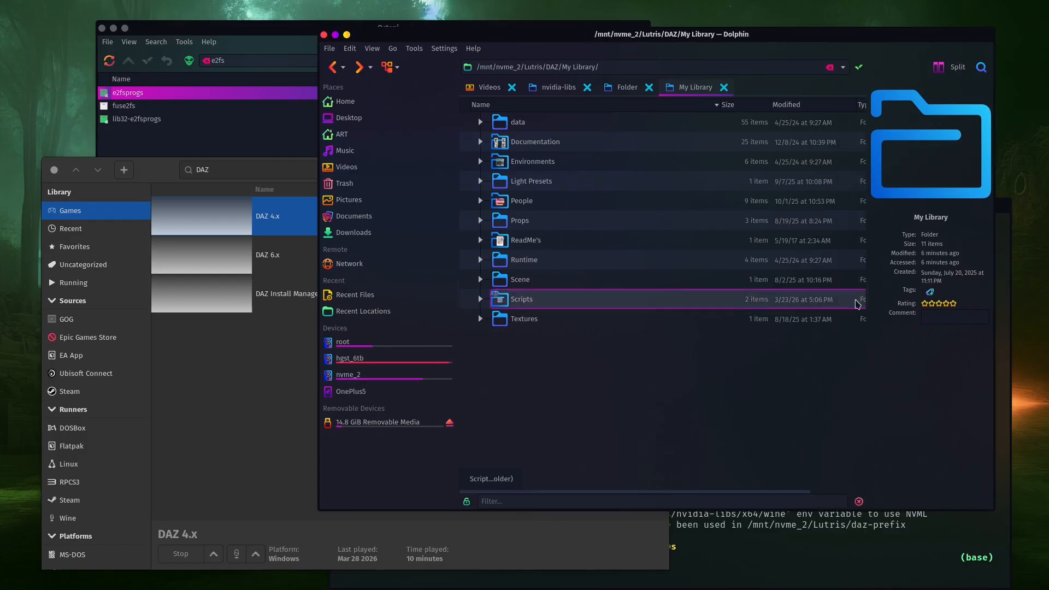
drag(310, 137, 272, 138)
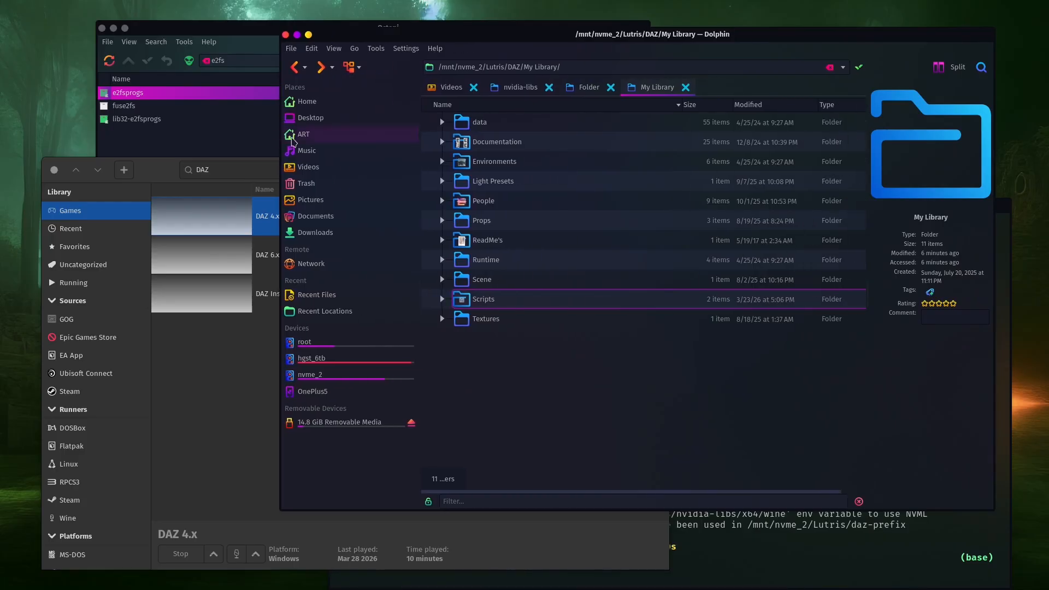
drag(673, 51, 689, 49)
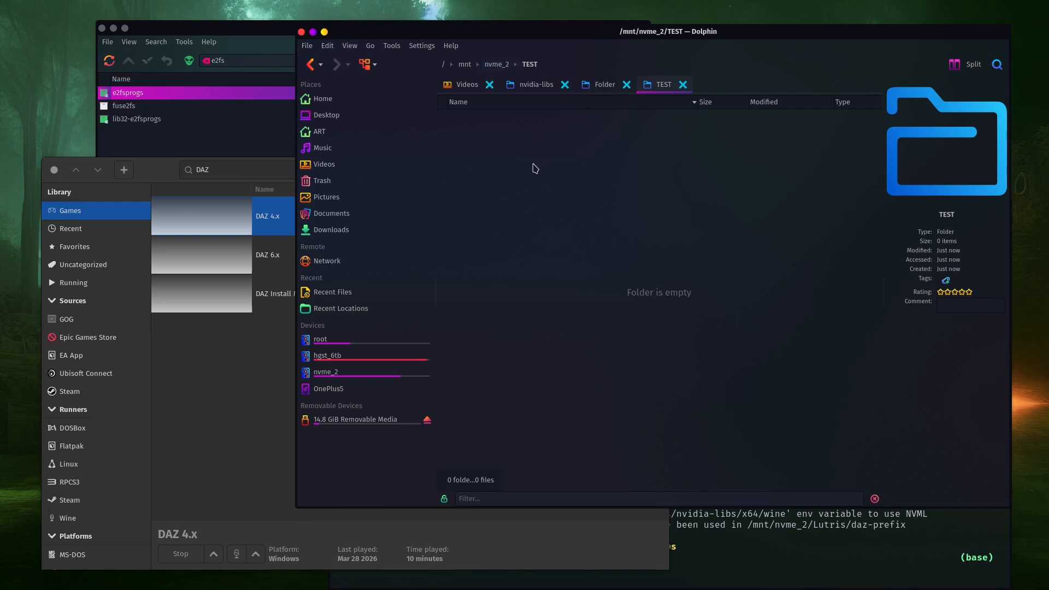
Step: Create a folder named FOLDER inside /mnt/nvme_2/TEST
key(F10)
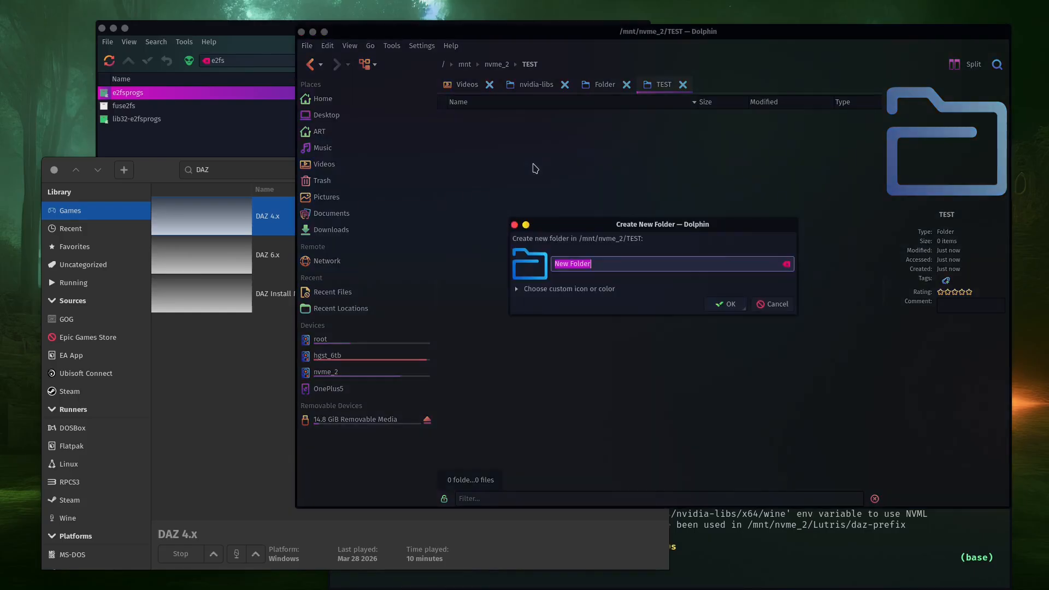
text(FOLDER)
click(726, 304)
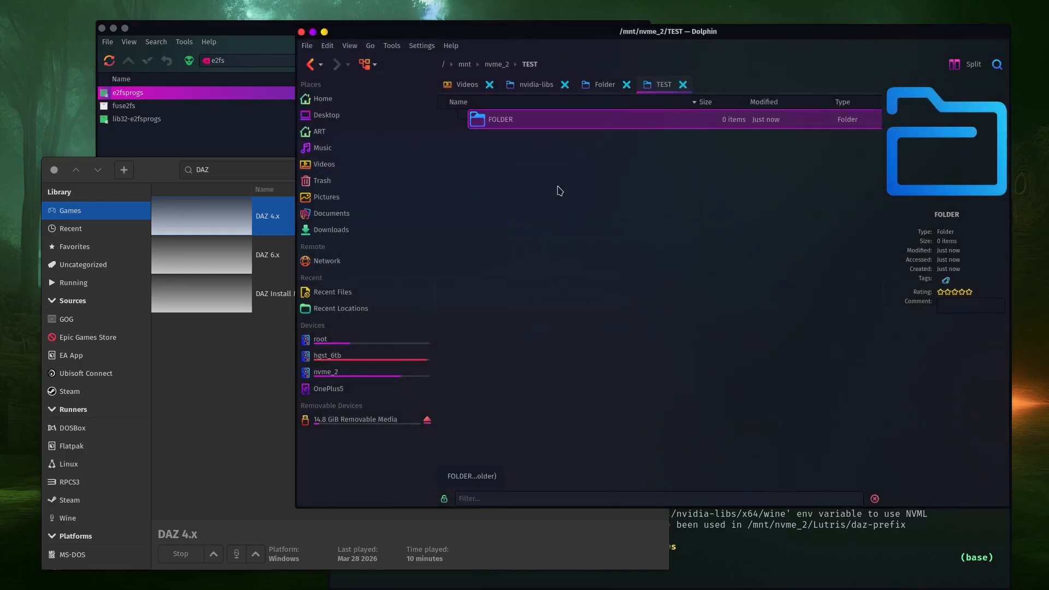
Step: Open FOLDER and create a subfolder named Folder inside it
double_click(548, 125)
key(F10)
text(F)
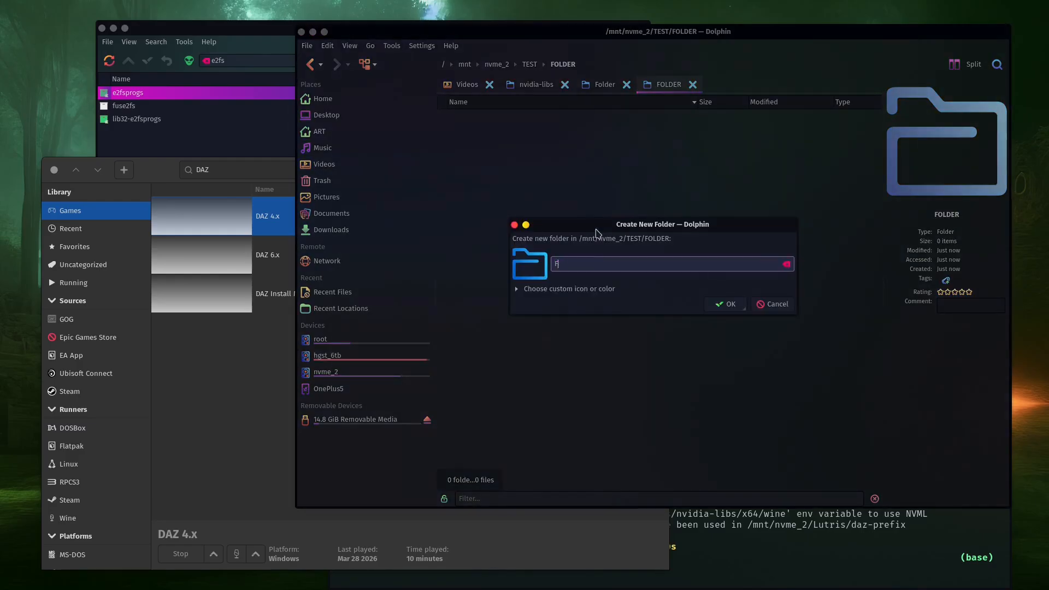
text(older)
key(Return)
key(Return)
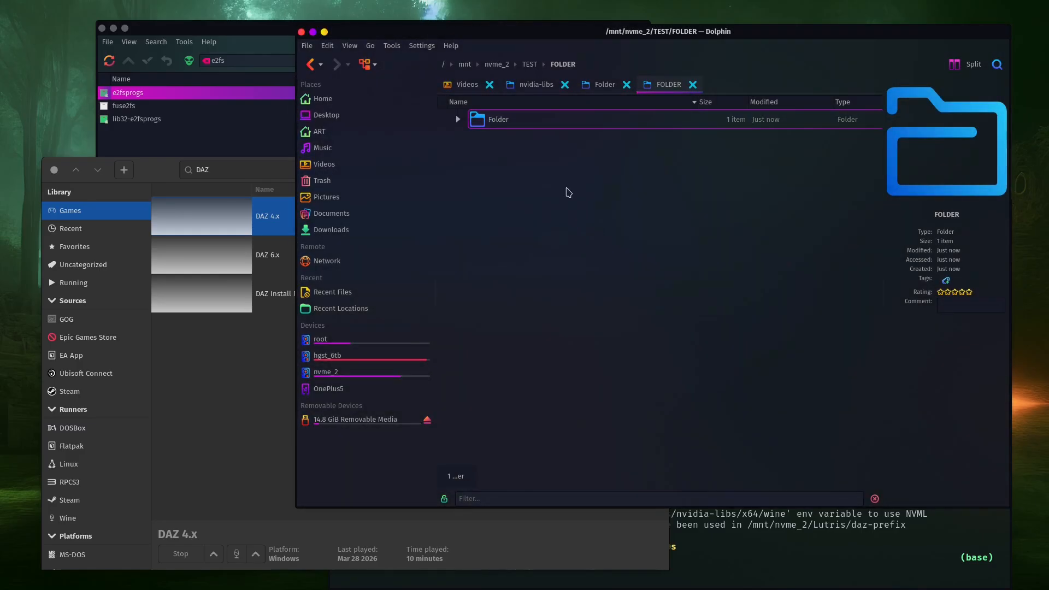
Step: Create another subfolder named FOLDER beside Folder, and expand Folder to show its contents
key(F10)
text(FOLDER)
key(Return)
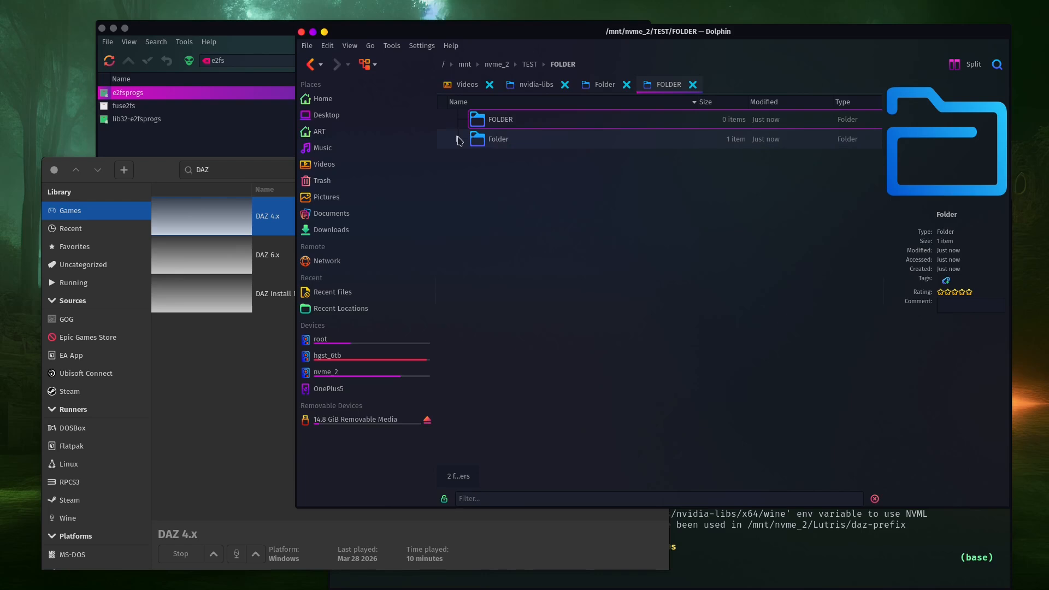
click(458, 140)
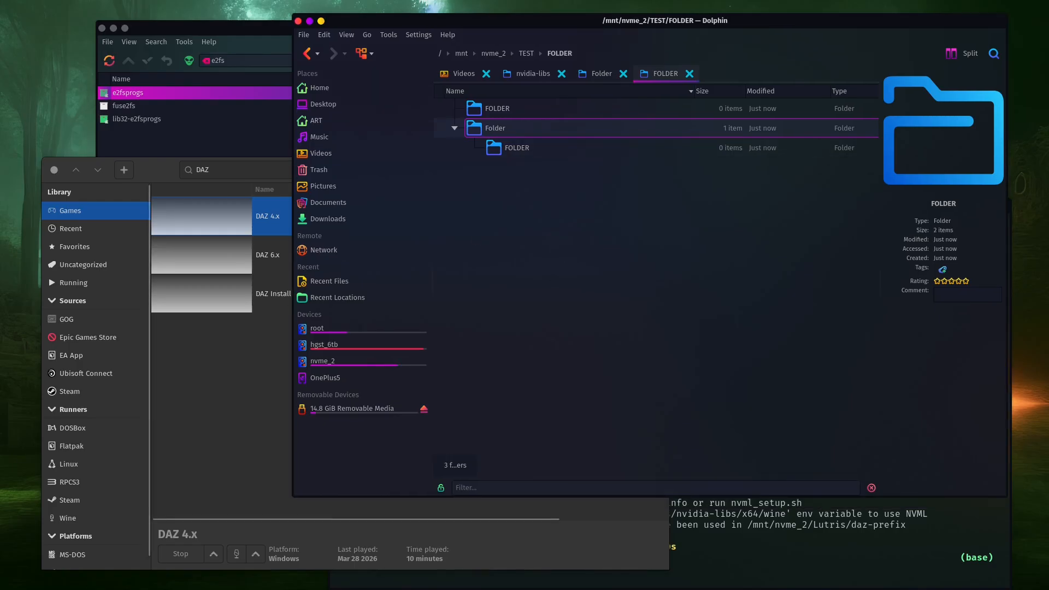
Step: Browse to the root drive's mnt folder in Dolphin, and clear the output in the Konsole terminal
click(367, 331)
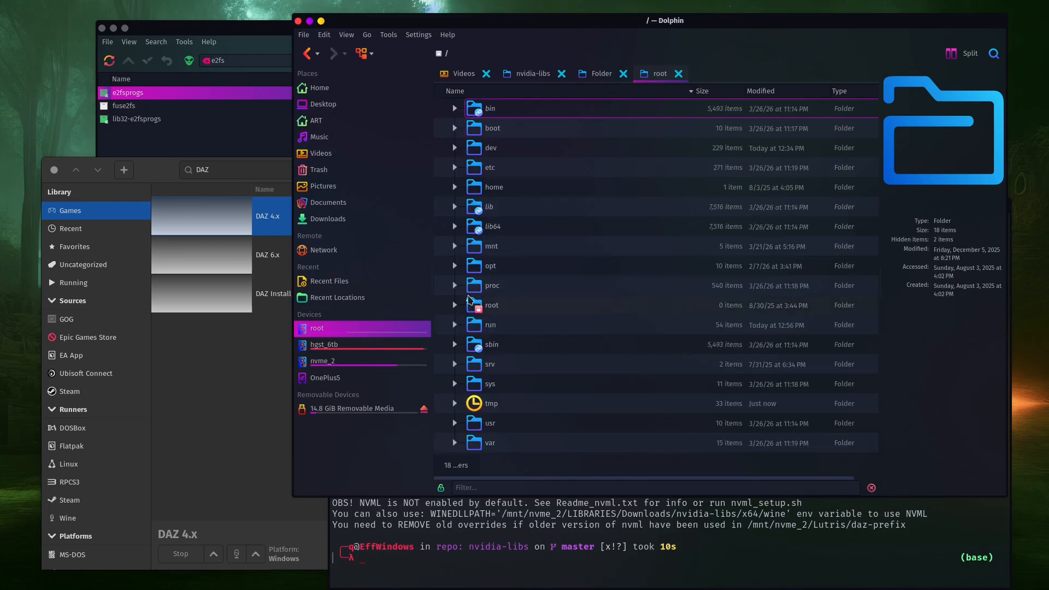
double_click(500, 250)
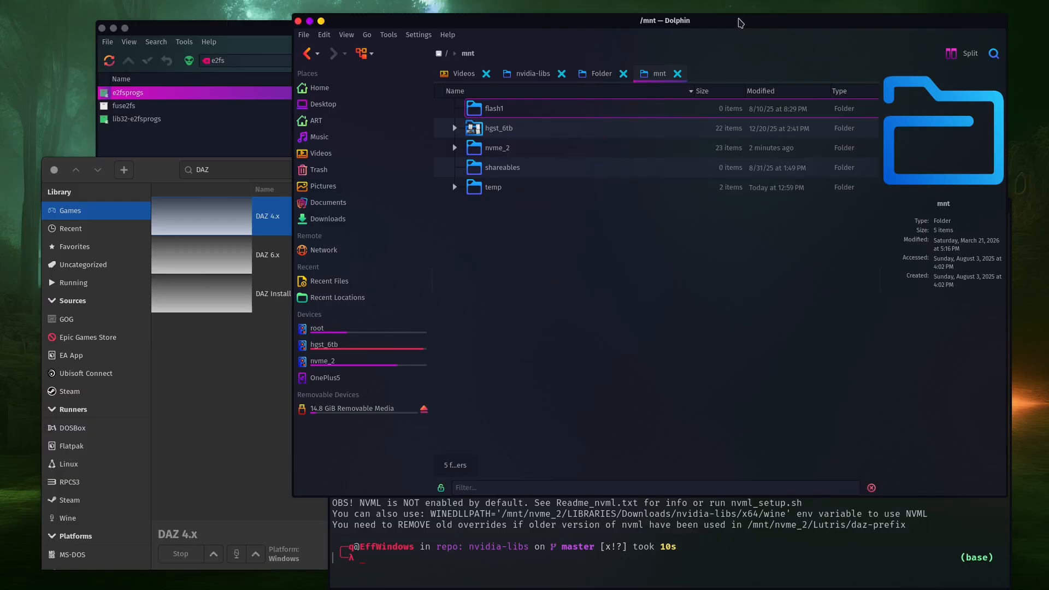
drag(741, 23, 502, 25)
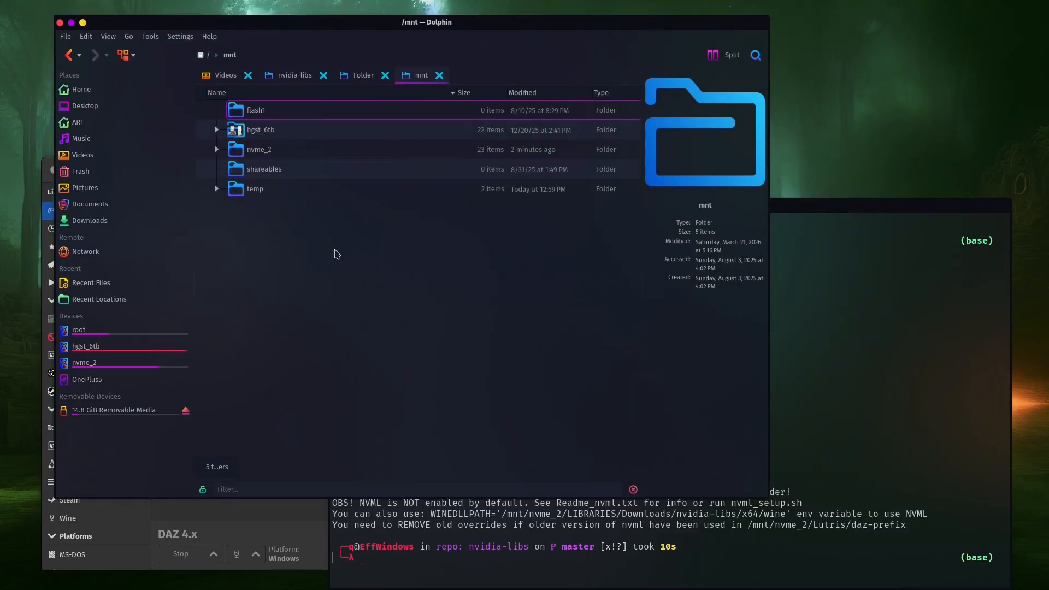
drag(891, 205, 908, 198)
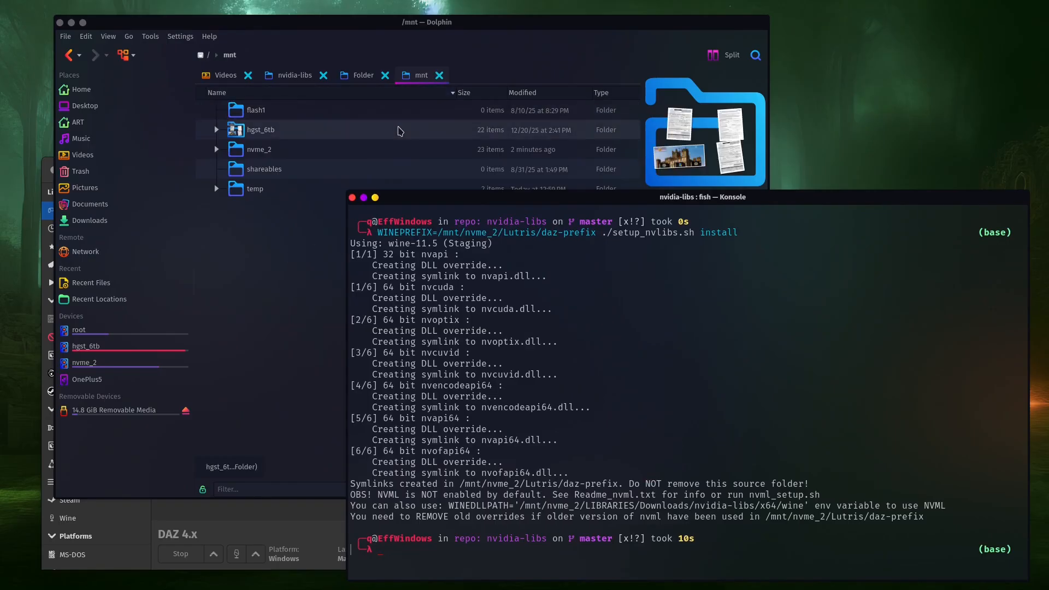
key(ctrl+l)
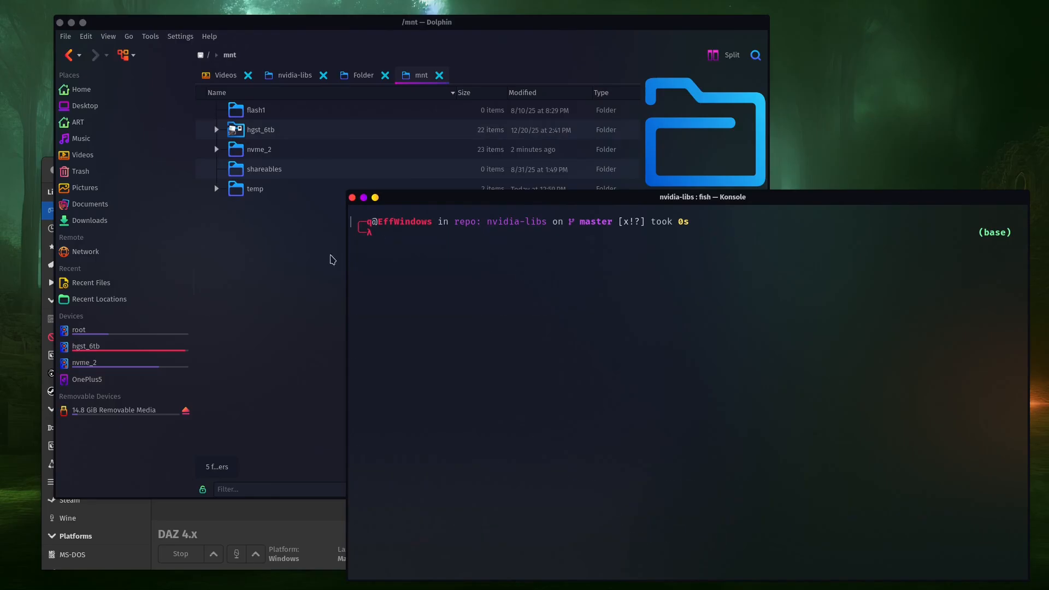
Step: View the contents of /mnt/temp in Dolphin, return to mnt, and bring the Konsole terminal forward
double_click(255, 188)
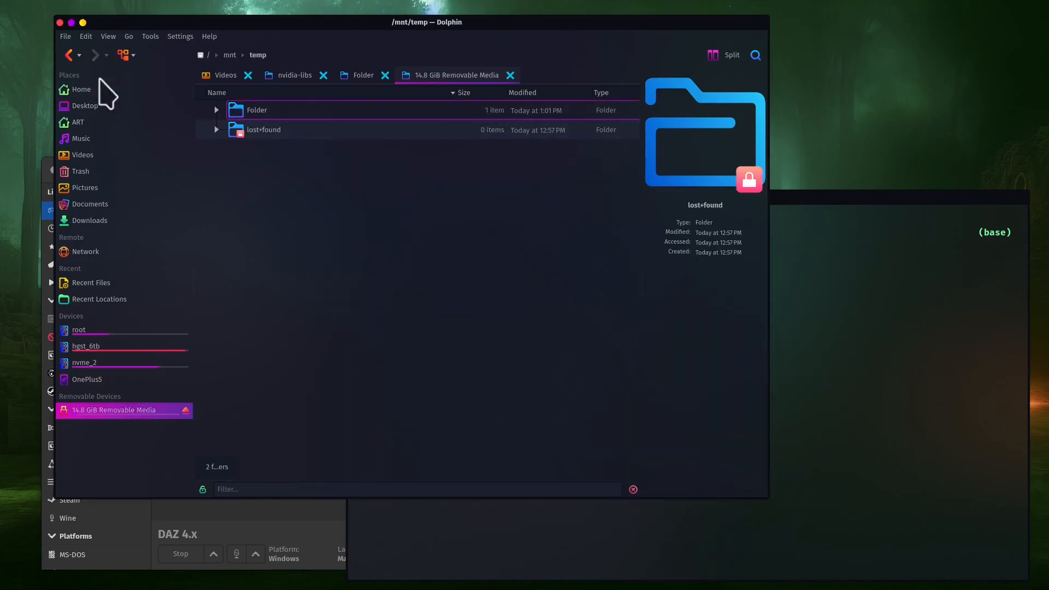
click(69, 55)
click(555, 198)
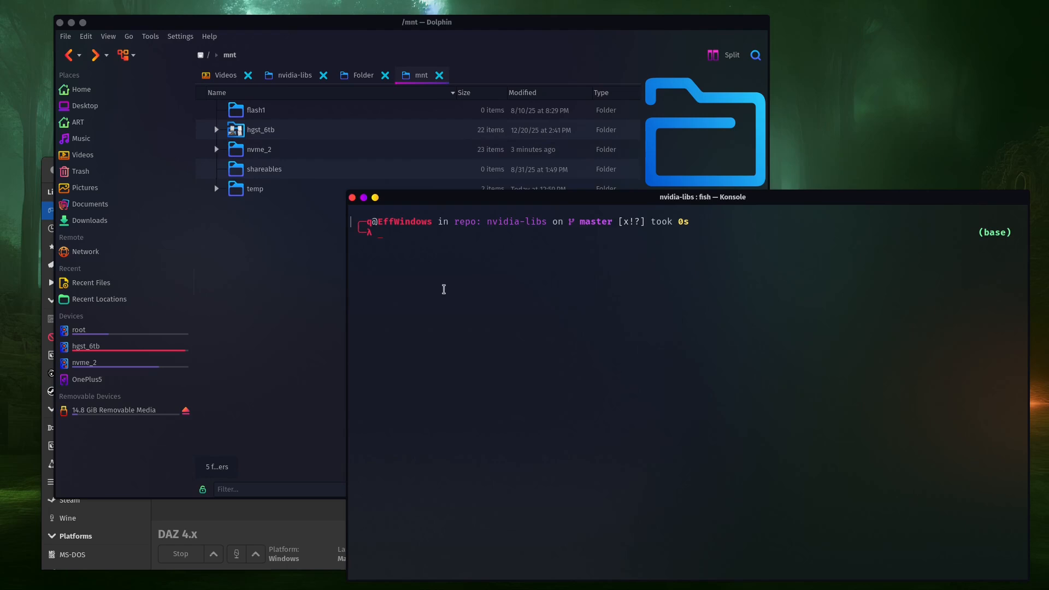
Step: Open /etc/fstab in nano with sudo, reposition the terminal window, and highlight the /mnt/nvme_2 entry
text(sudo)
key(Right)
key(Return)
key(Return)
drag(628, 197, 484, 137)
drag(693, 361, 199, 354)
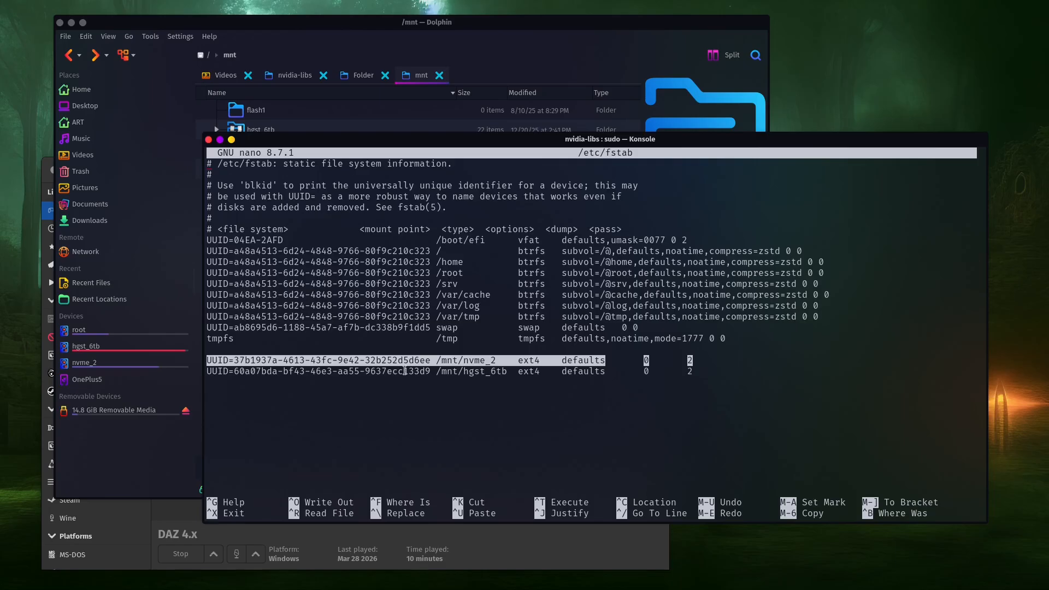
Step: Examine the mount point, file system type and options of the /mnt/nvme_2 entry, and exit nano
click(443, 361)
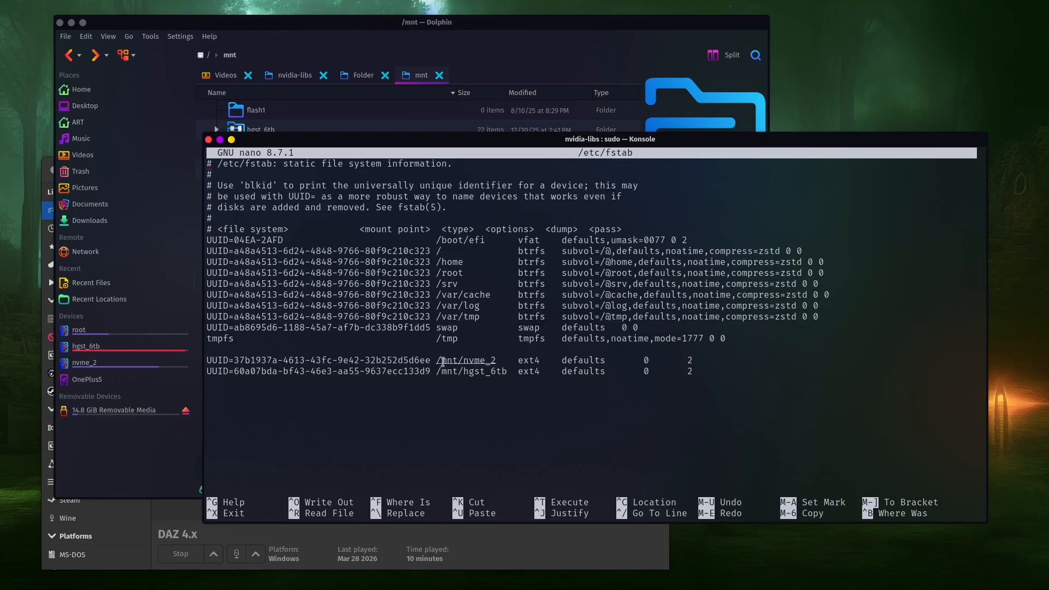
drag(442, 361, 497, 361)
double_click(527, 361)
click(570, 362)
key(ctrl+x)
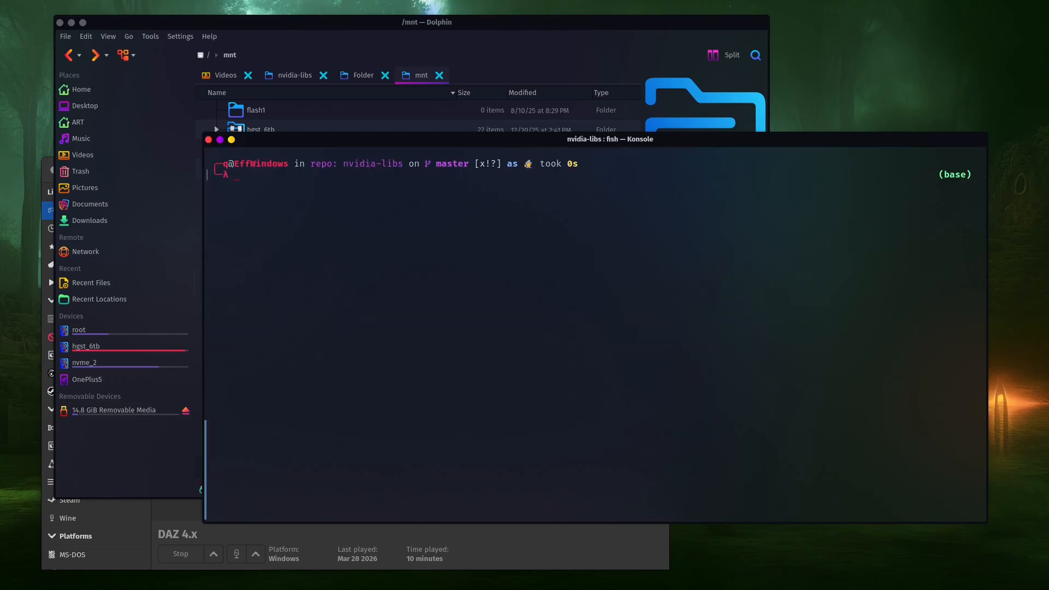
Step: List the block devices with lsblk -pf and highlight the UUID of the nvme_2 partition
text(lsblk -pf)
key(Return)
double_click(495, 198)
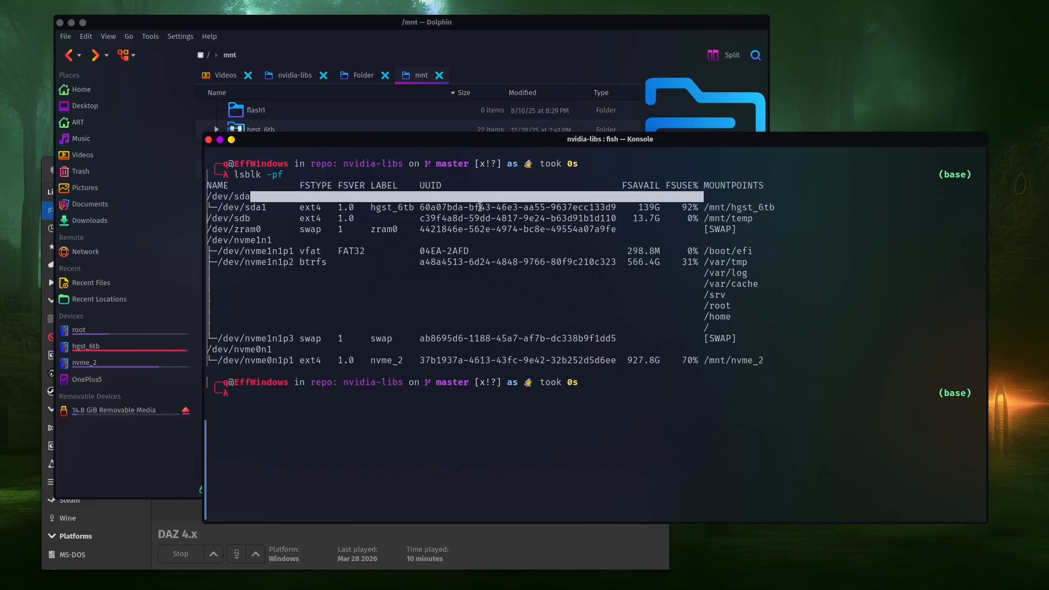
drag(419, 361, 617, 360)
click(360, 389)
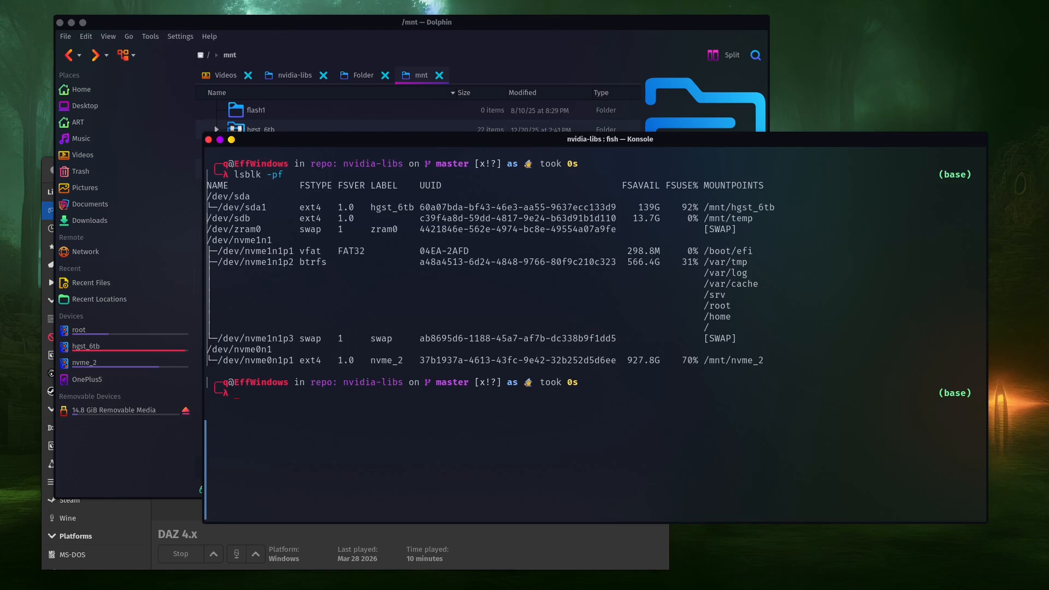
Step: Reopen /etc/fstab in nano with sudo to view the drive entries, and exit the editor
text(clear)
key(ctrl+u)
key(Up)
key(Return)
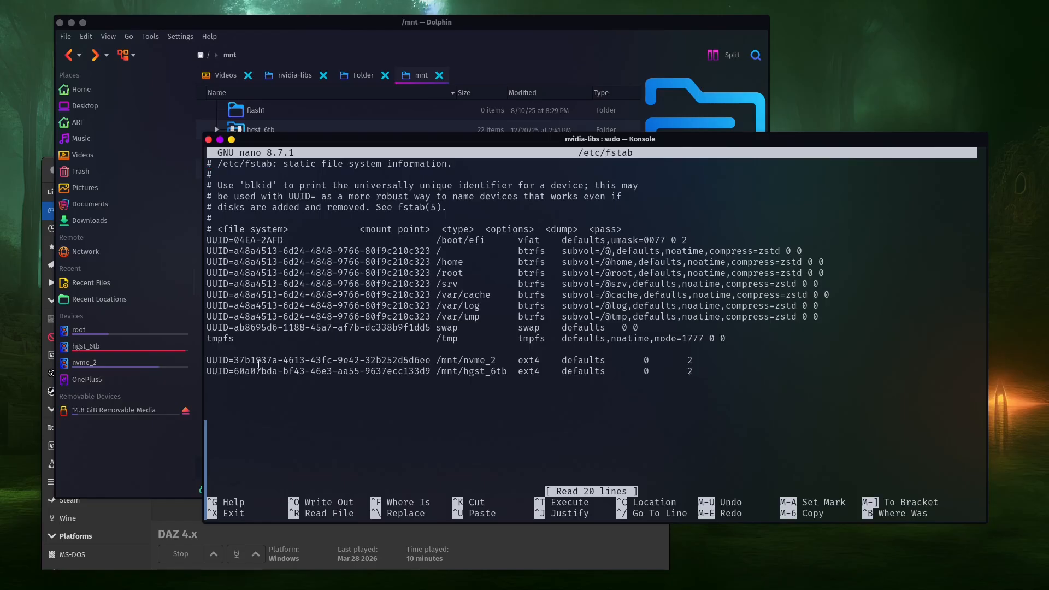
key(ctrl+c)
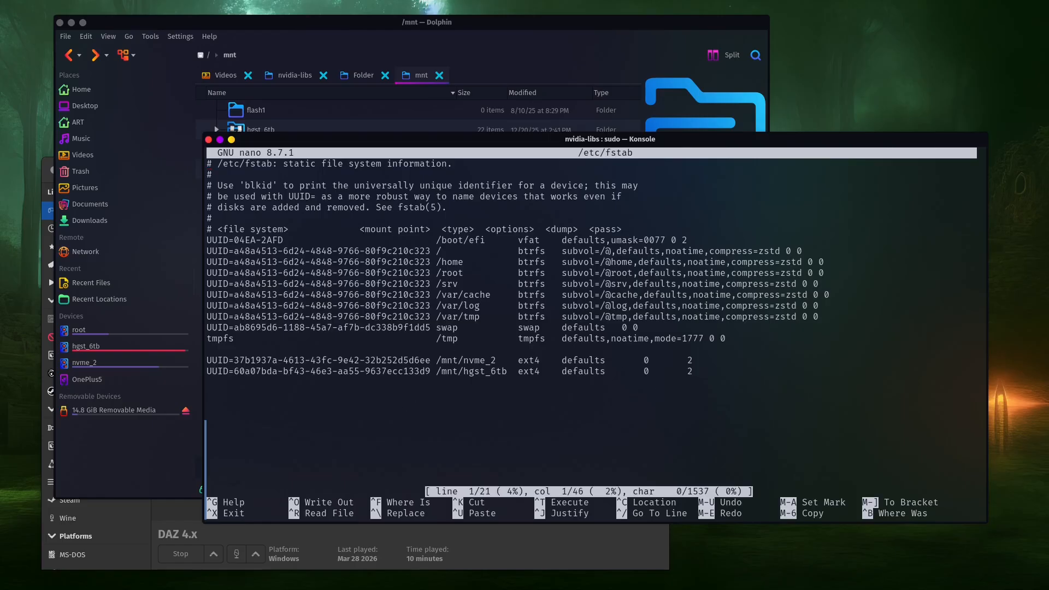
key(ctrl+x)
Step: Comment out the /mnt/nvme_2 line in /etc/fstab with a leading # and save the file
key(Up)
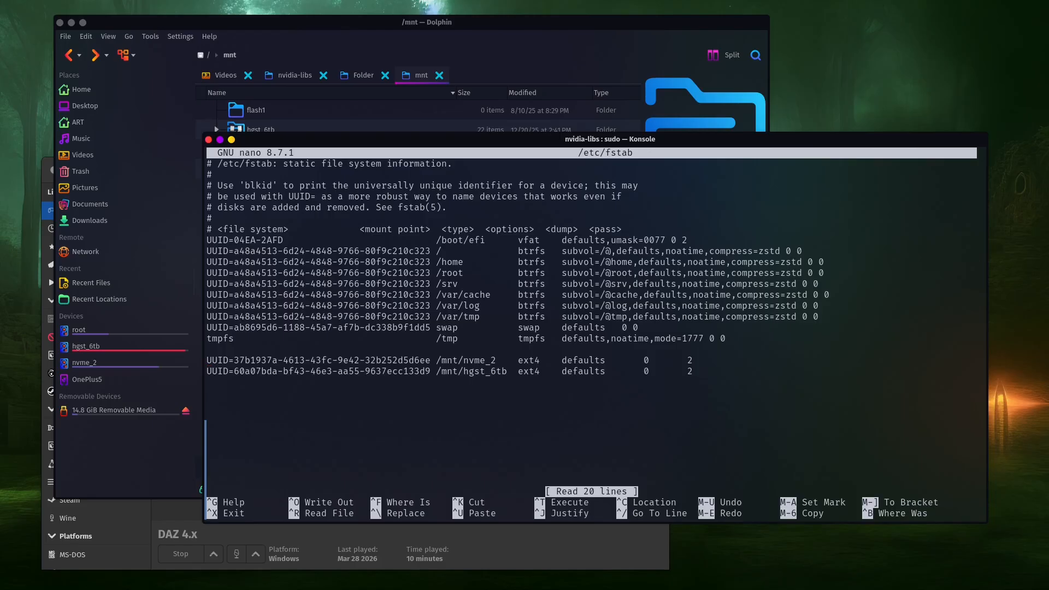
text(#)
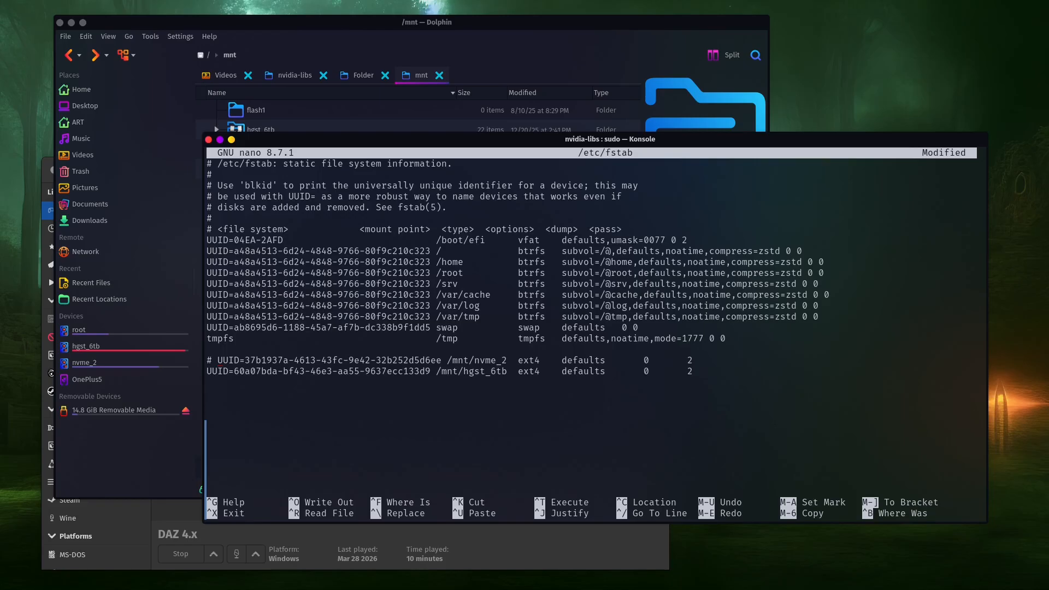
key(ctrl+x)
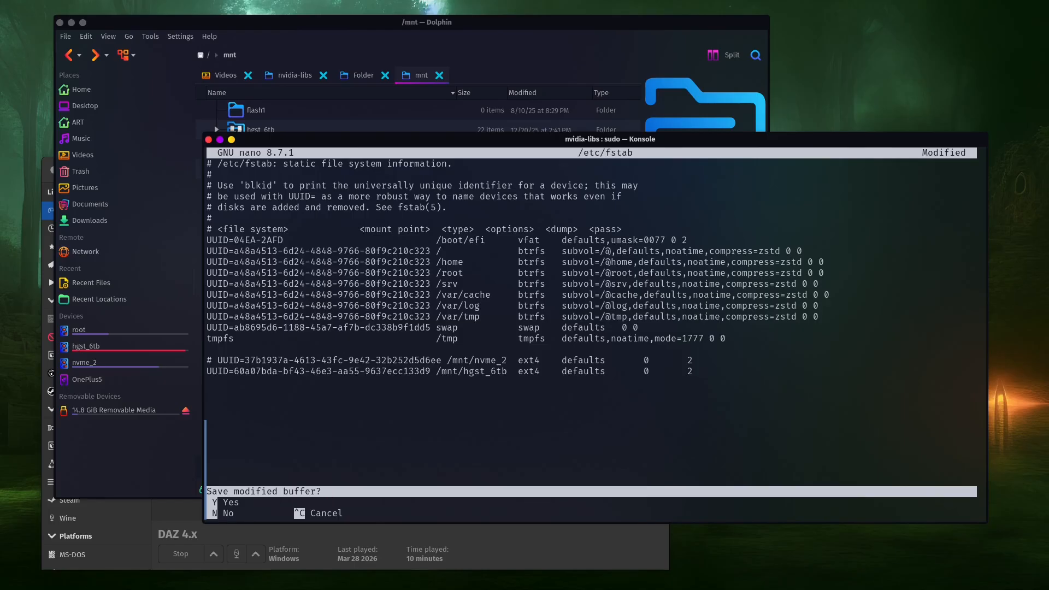
key(y)
key(Return)
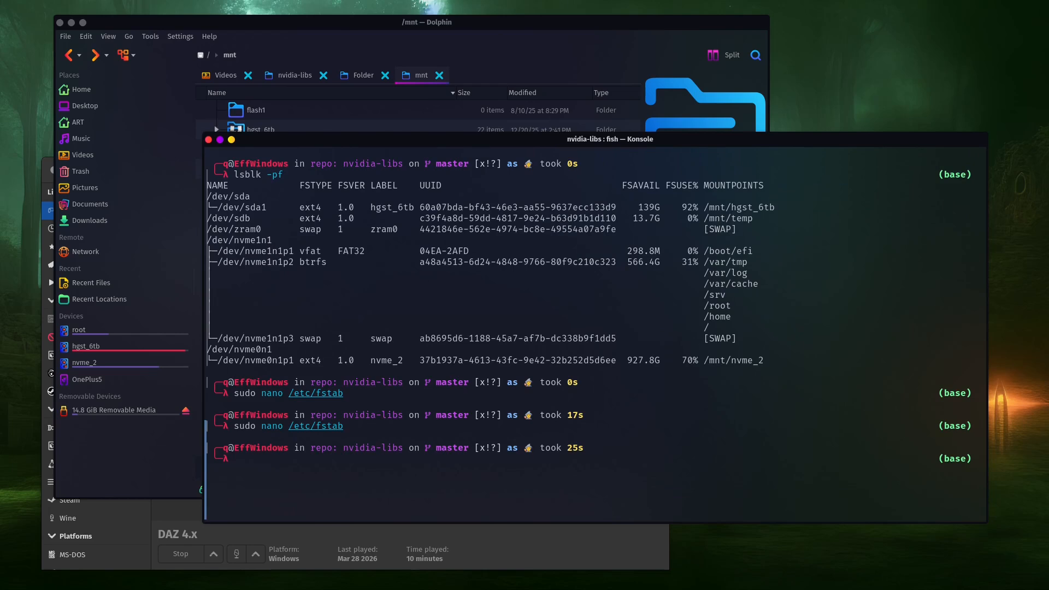
Step: Switch to the browser, highlight the drive_c mkdir and chattr commands in the Daz Studio and Linux thread, and open its page 60
key(alt+Tab)
key(super+Page_Up)
scroll(628, 334, down, 3)
scroll(628, 333, down, 1)
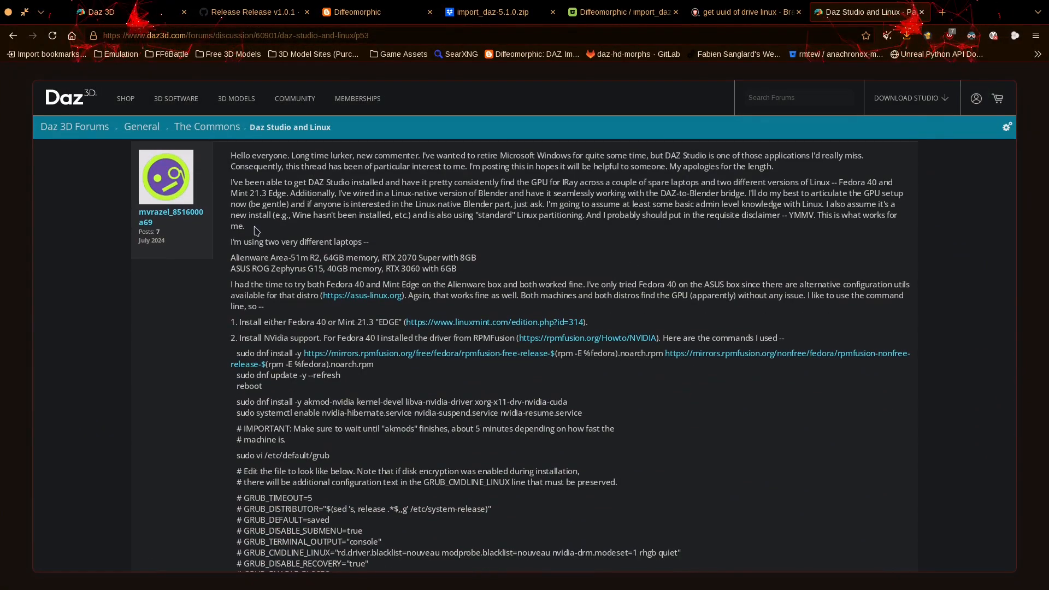
scroll(292, 235, down, 4)
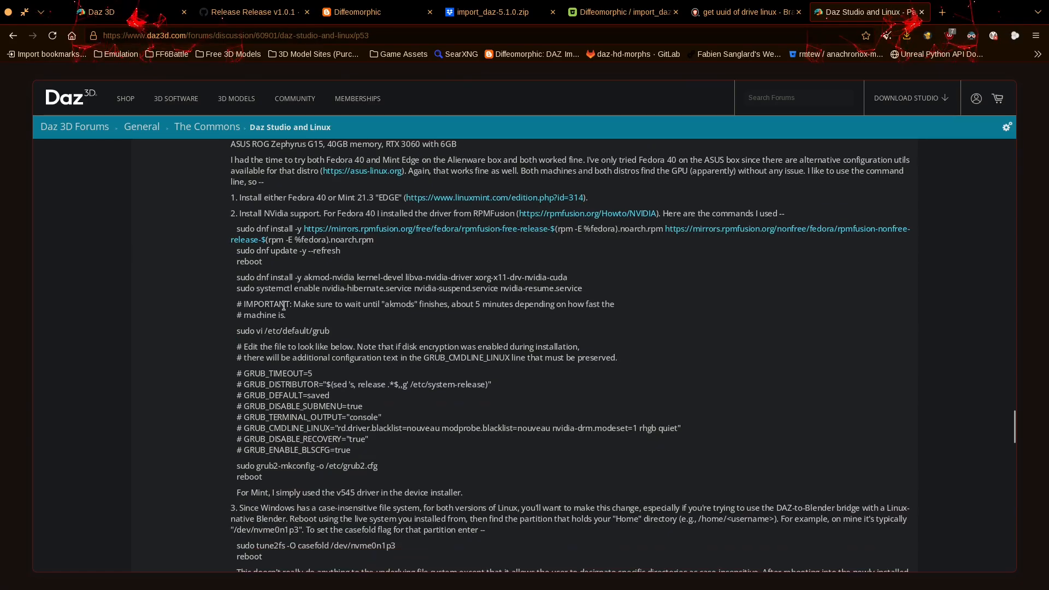
scroll(323, 372, down, 2)
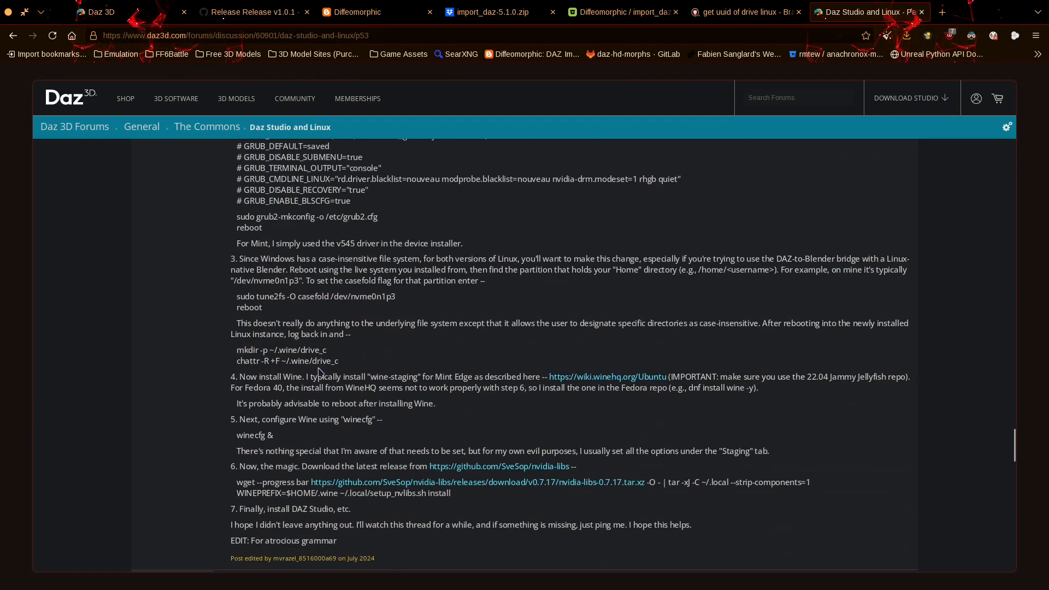
drag(358, 372, 221, 316)
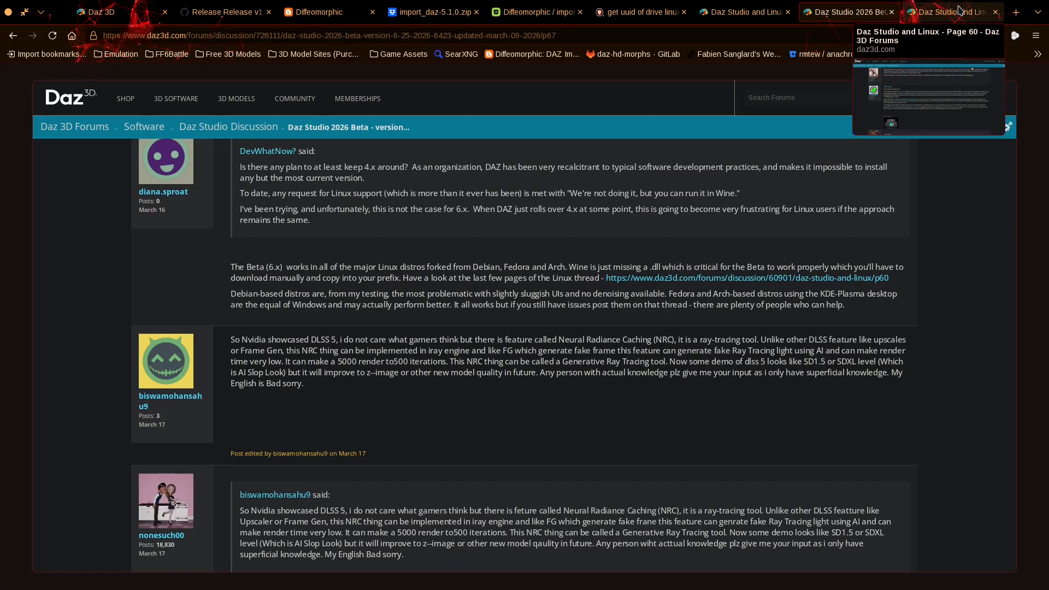
click(959, 10)
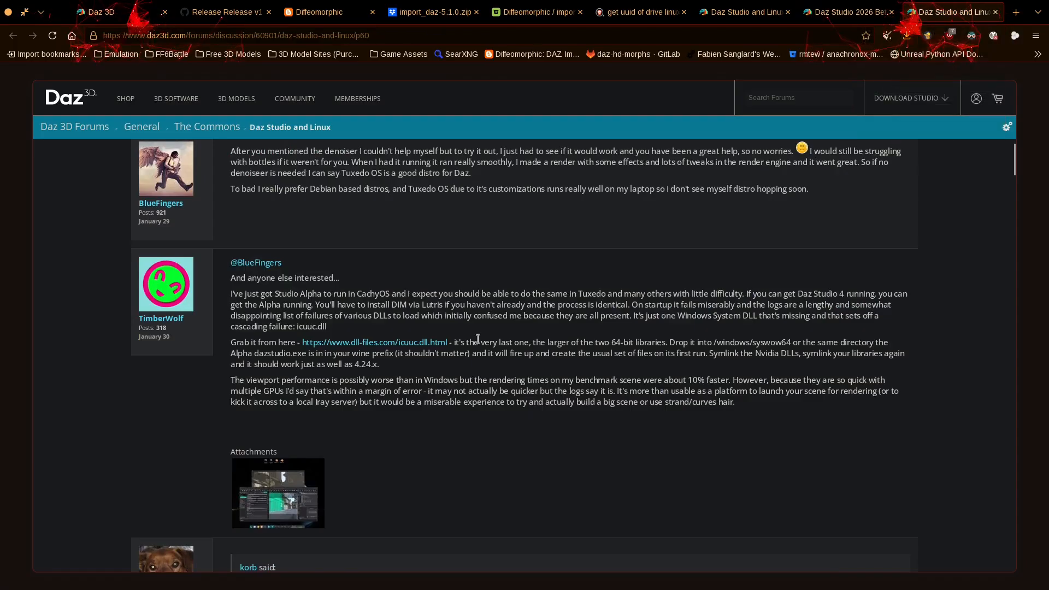